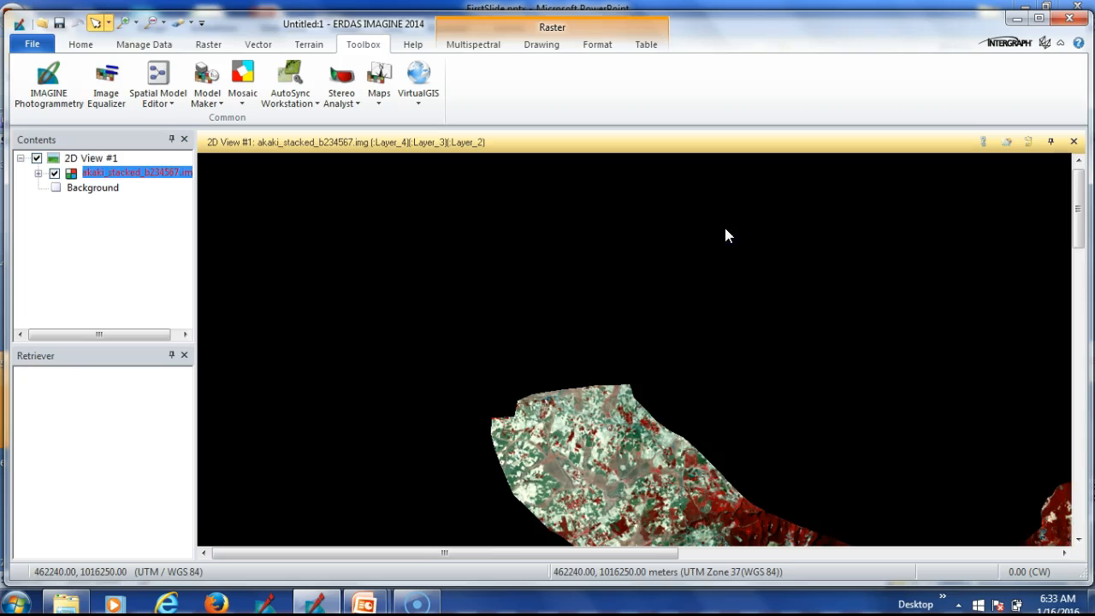
Fit the image to the frame and open the NDVI index tool for akaki_stacked_b234567.img
right_click(570, 274)
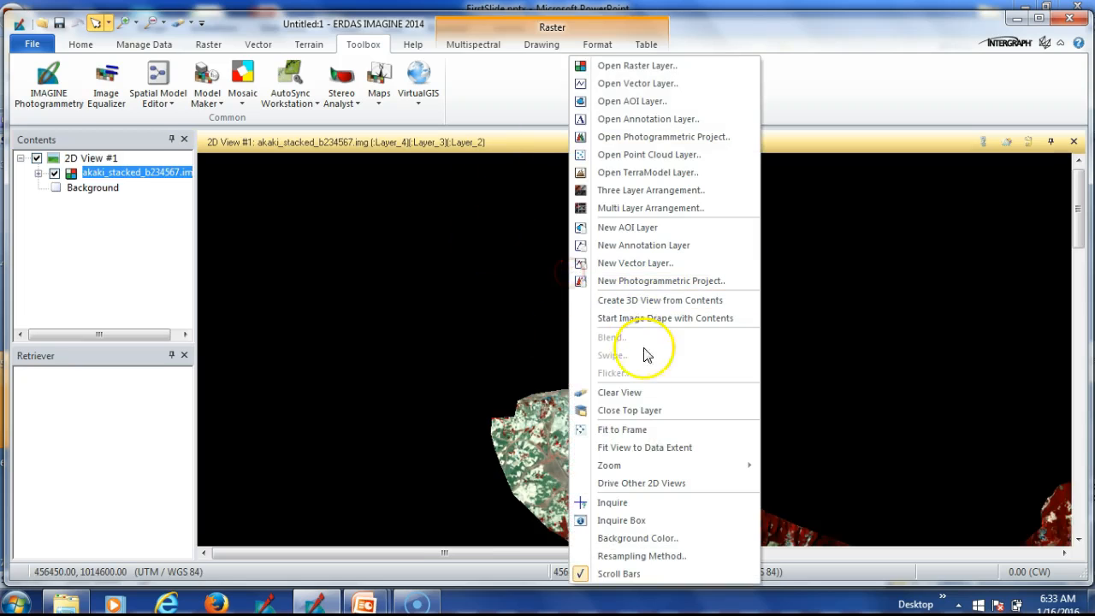
click(642, 430)
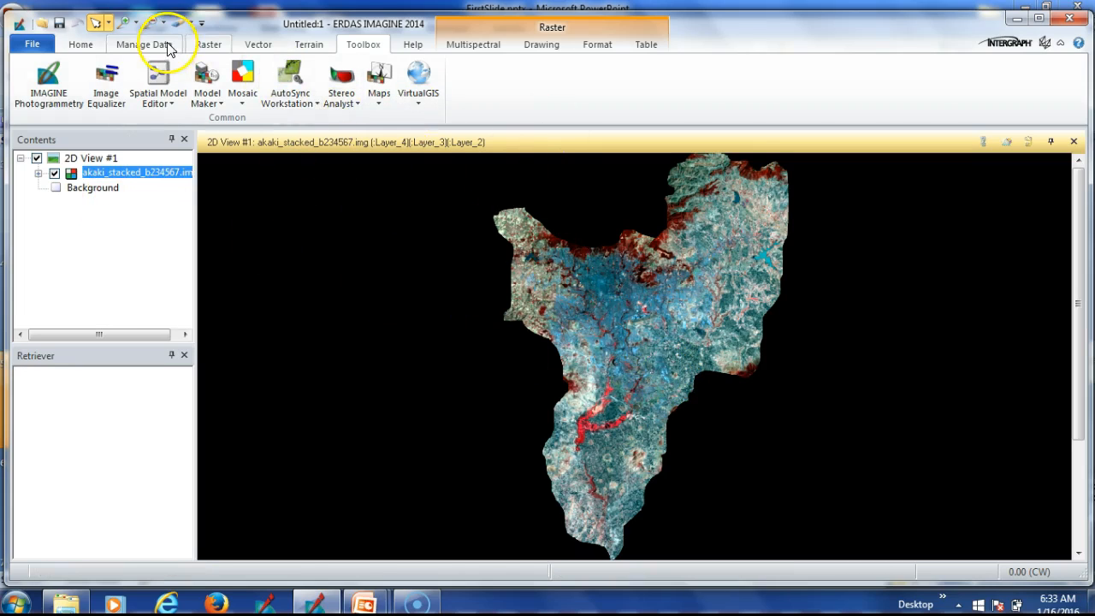
click(211, 45)
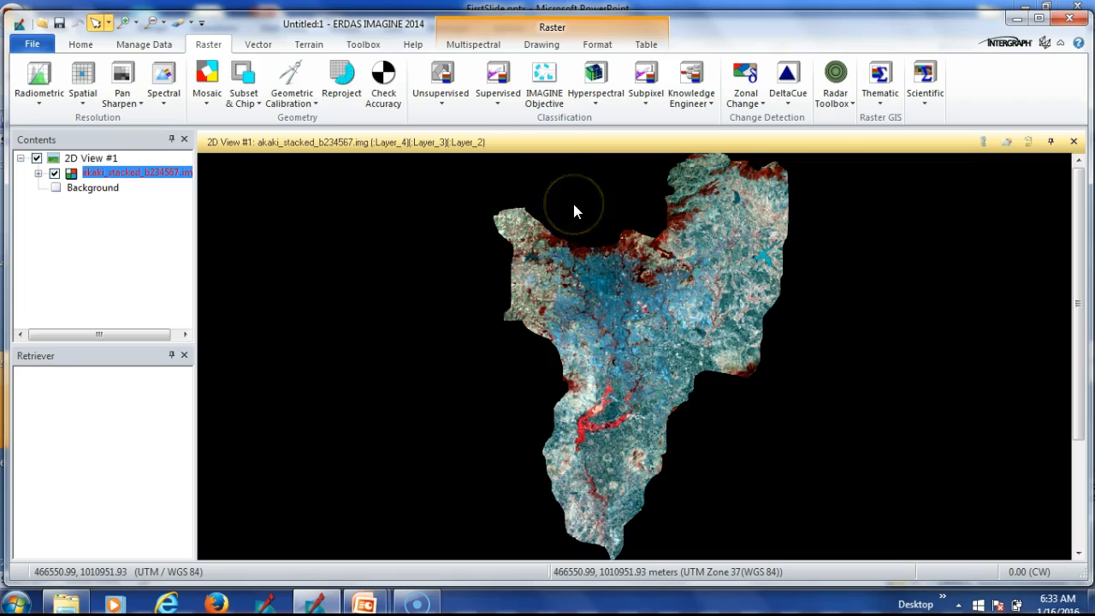
click(444, 106)
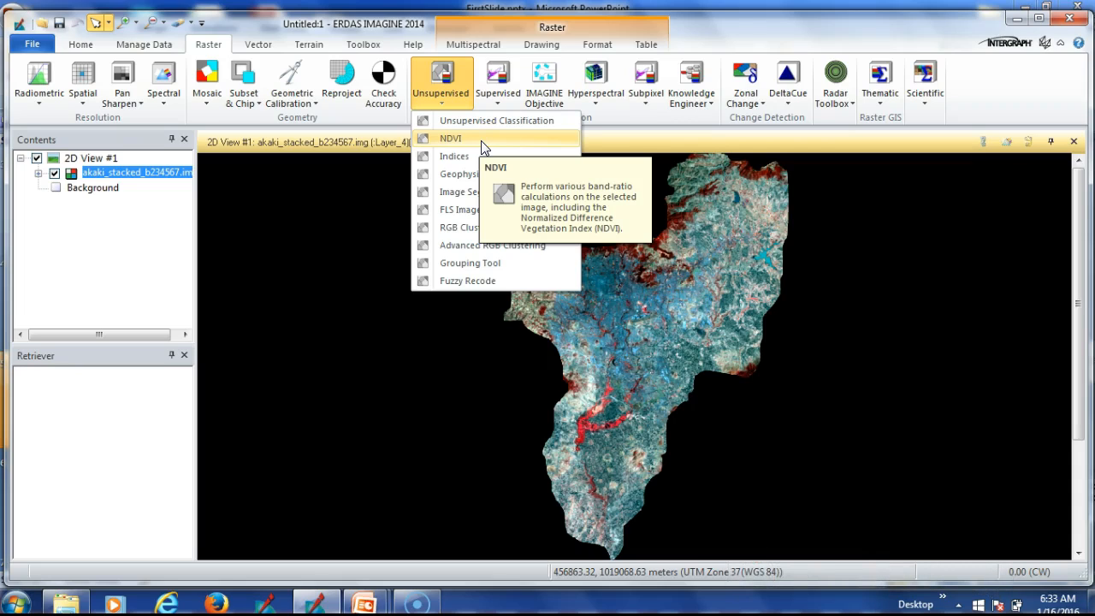
click(480, 141)
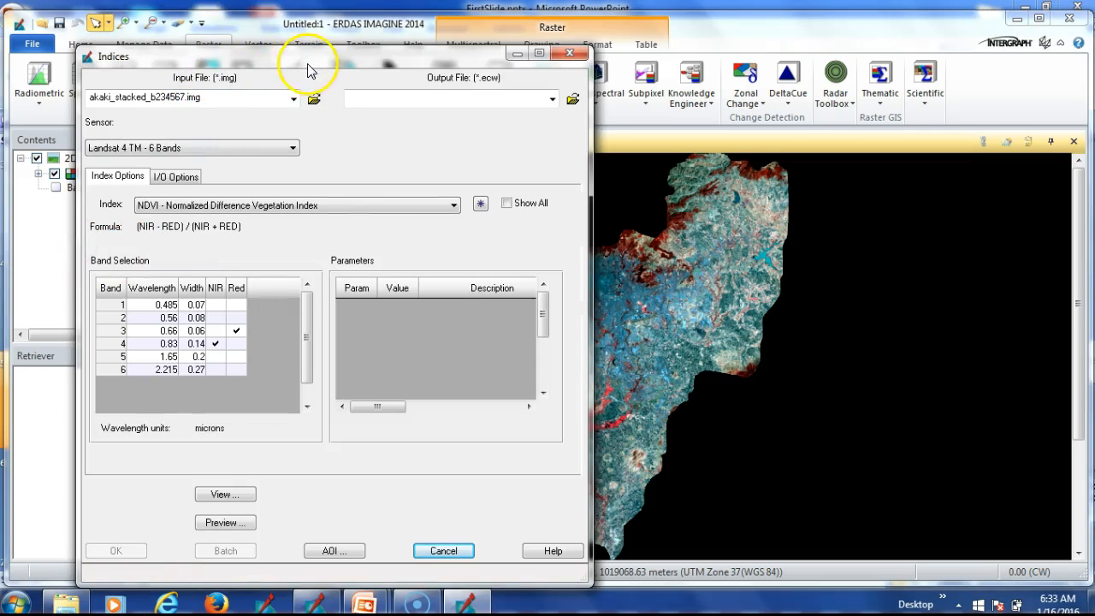
drag(309, 64, 482, 57)
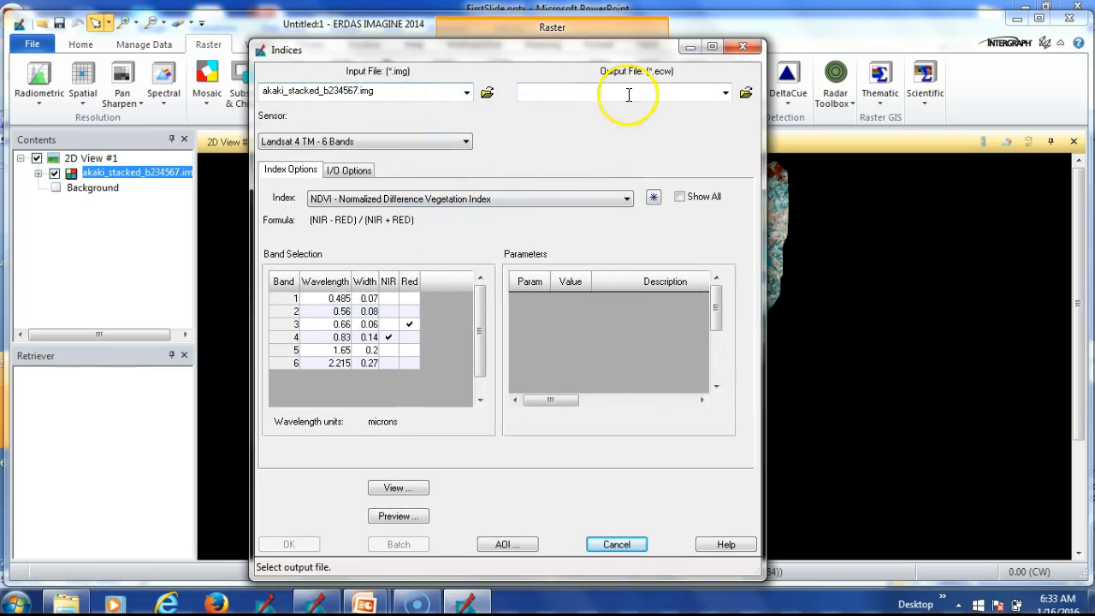
Set the NDVI output to an IMAGINE Image file named Akaki_NDVI_BuiltIn in the demo folder, without replacing the existing stacked image
click(745, 93)
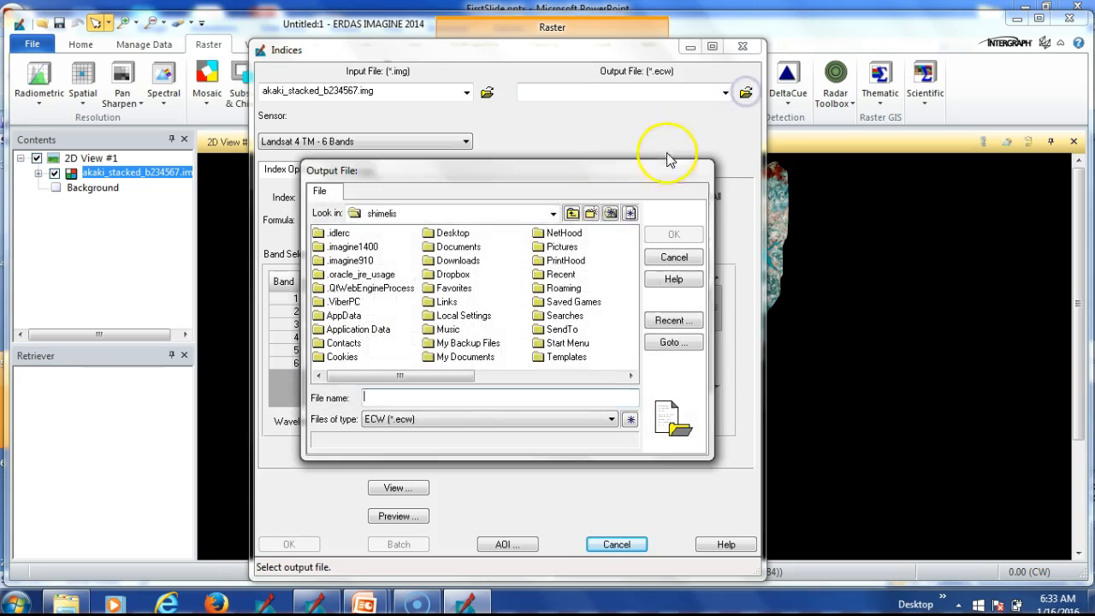
click(673, 320)
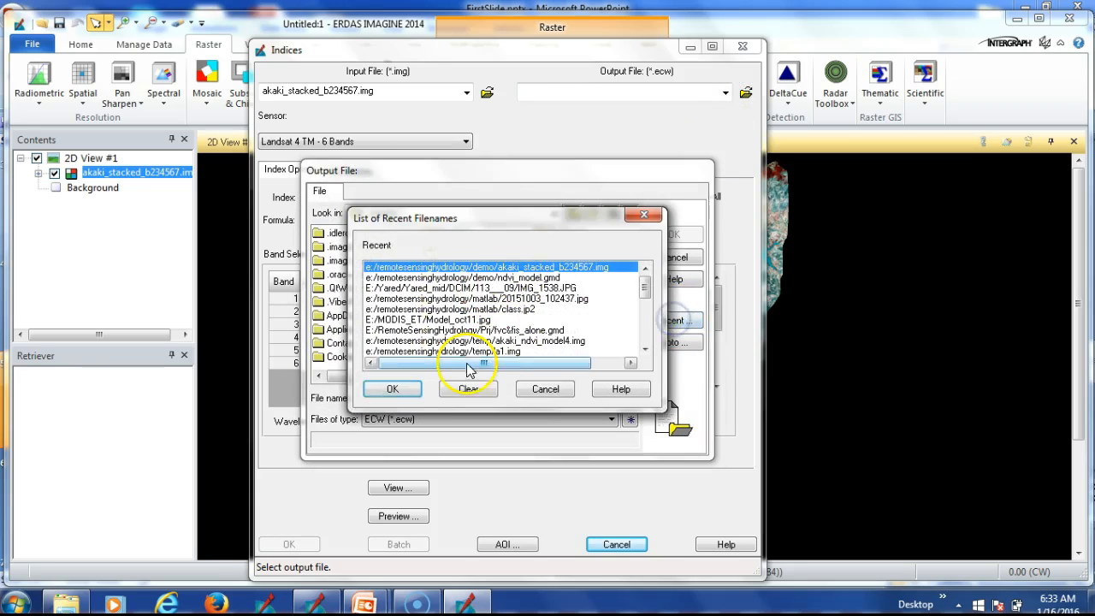
click(393, 389)
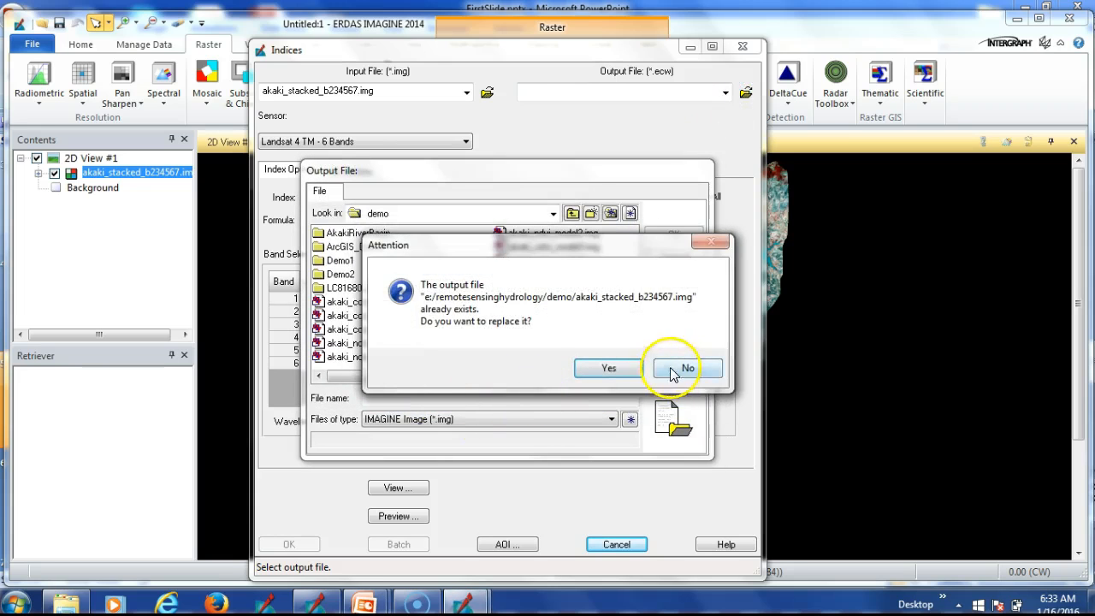
click(676, 369)
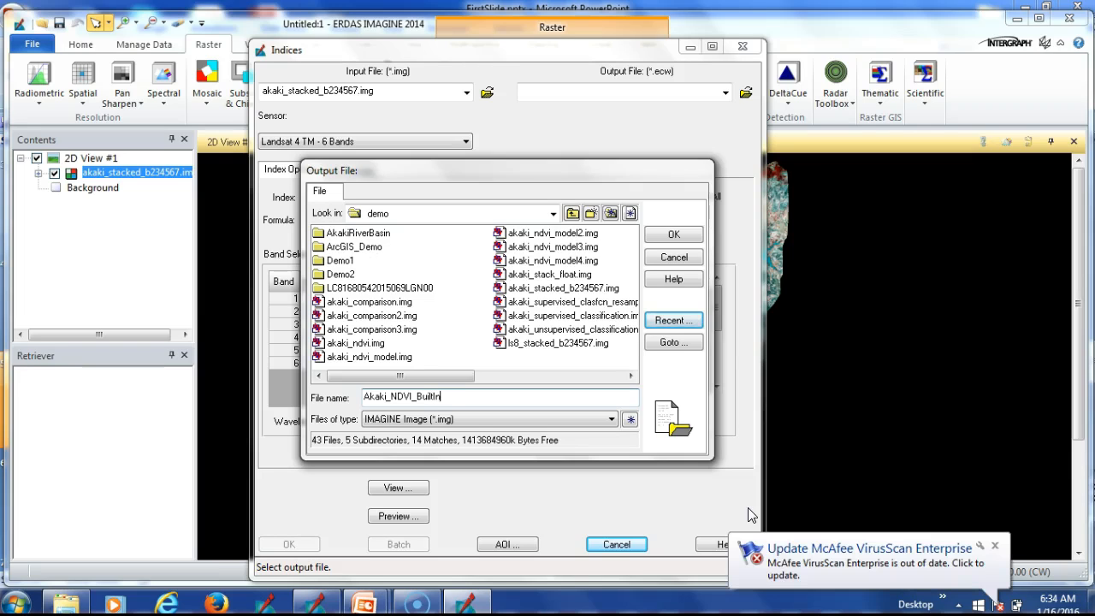
click(675, 234)
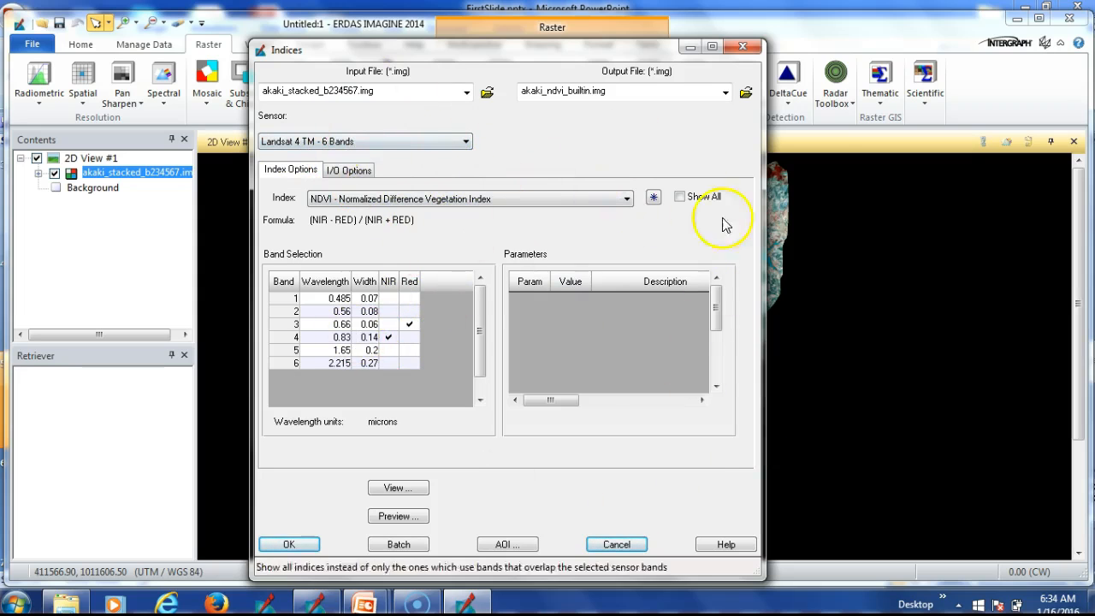
Examine the available sensor types, the red and near-infrared band mapping, and the list of computable indices
click(466, 142)
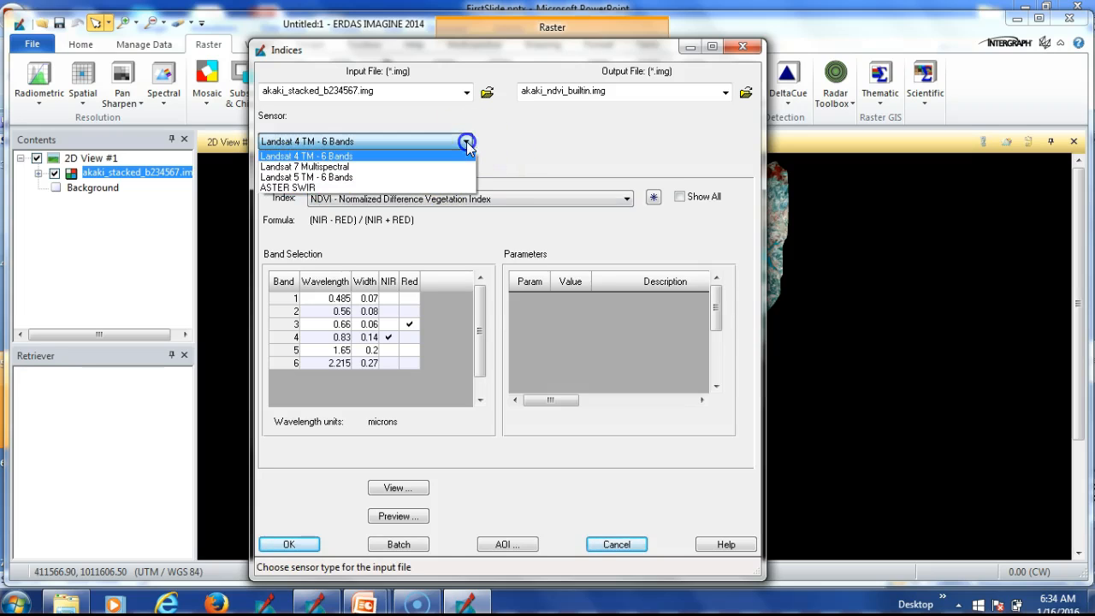
click(588, 159)
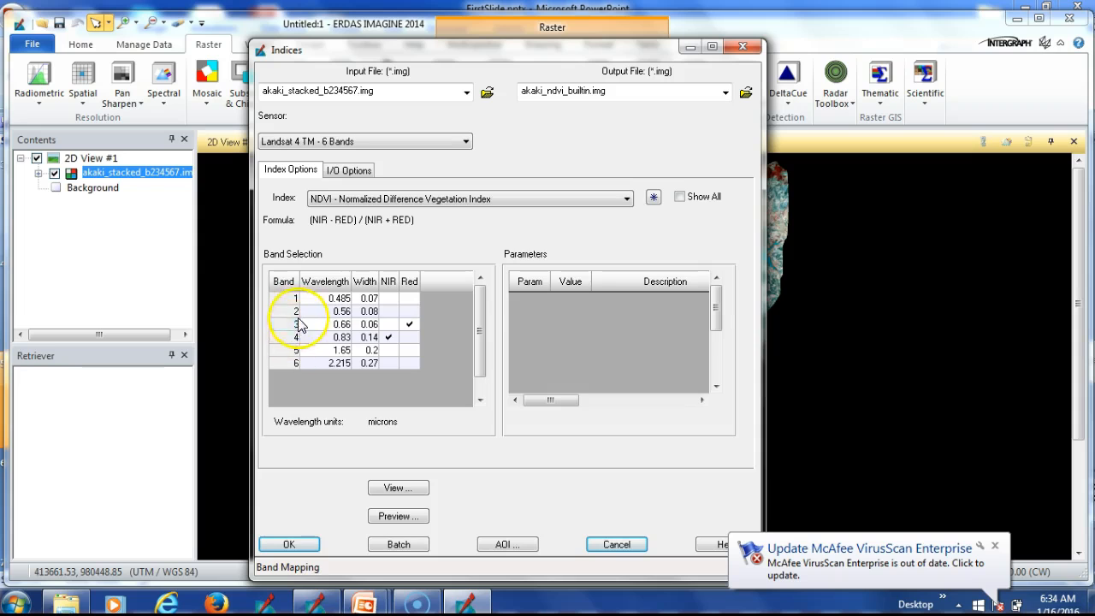
click(296, 313)
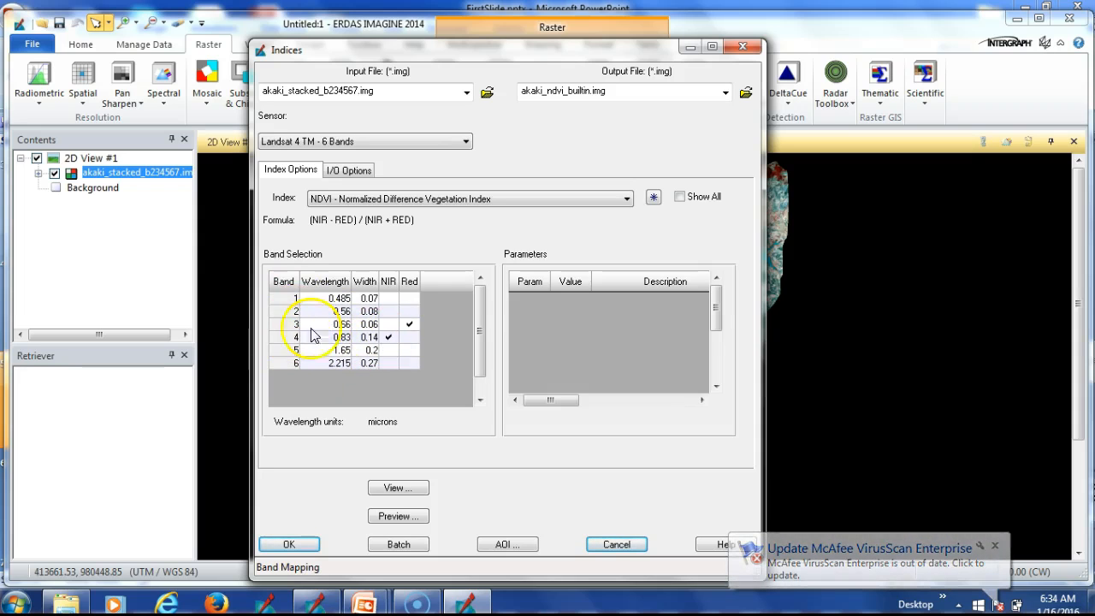
click(301, 552)
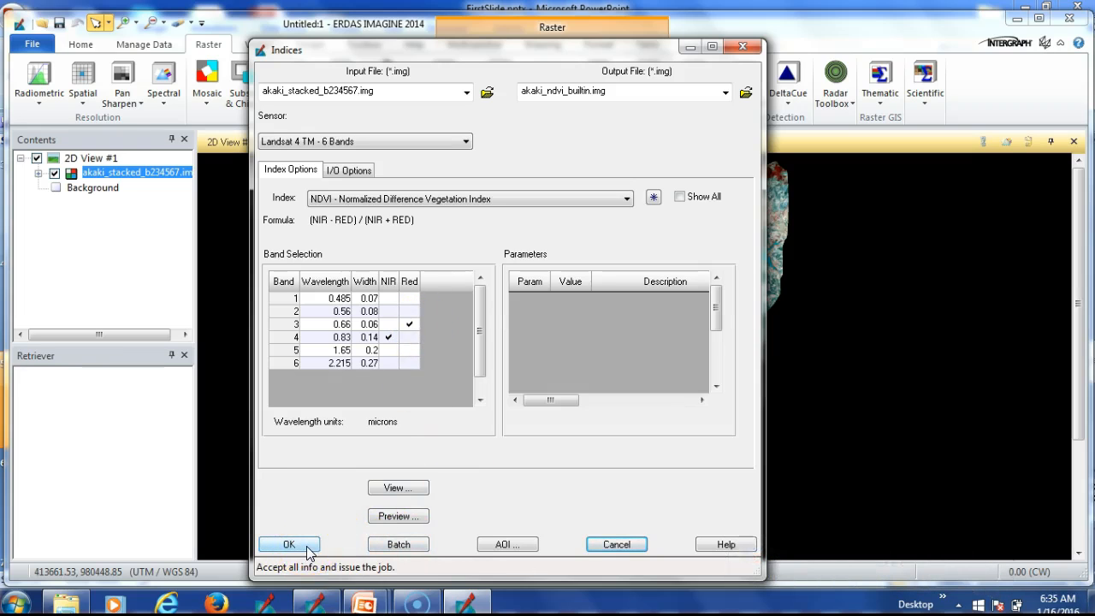
click(628, 199)
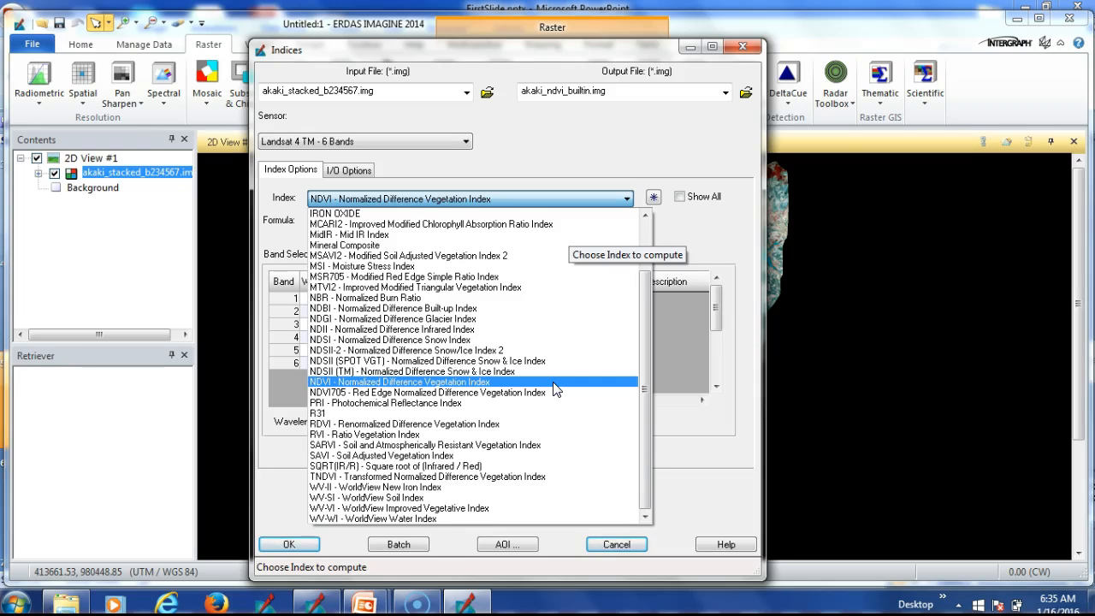
scroll(554, 389, up, 2)
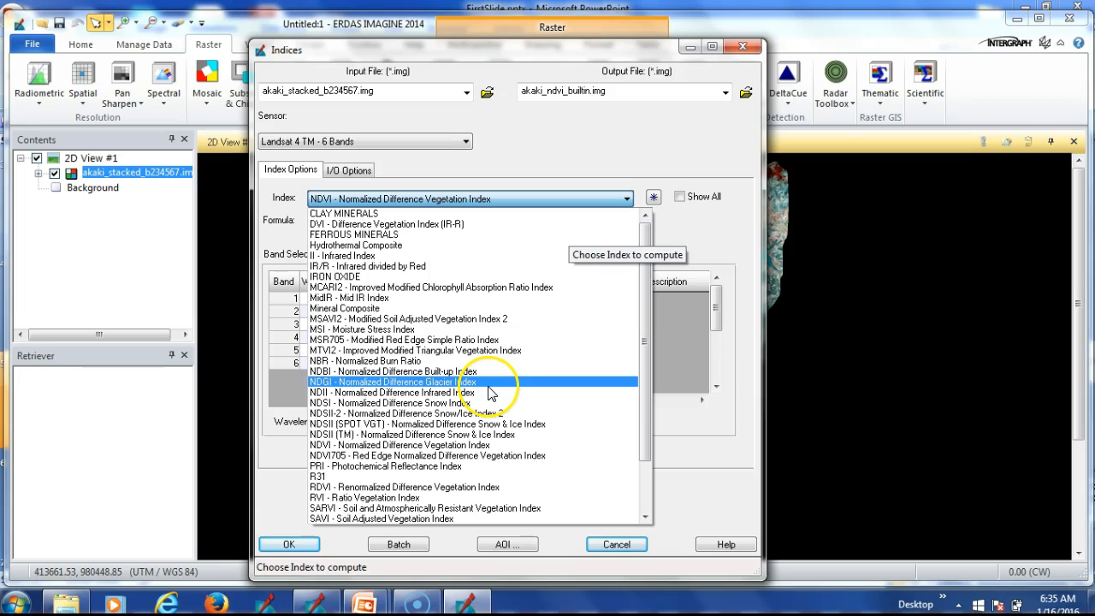
scroll(483, 428, down, 2)
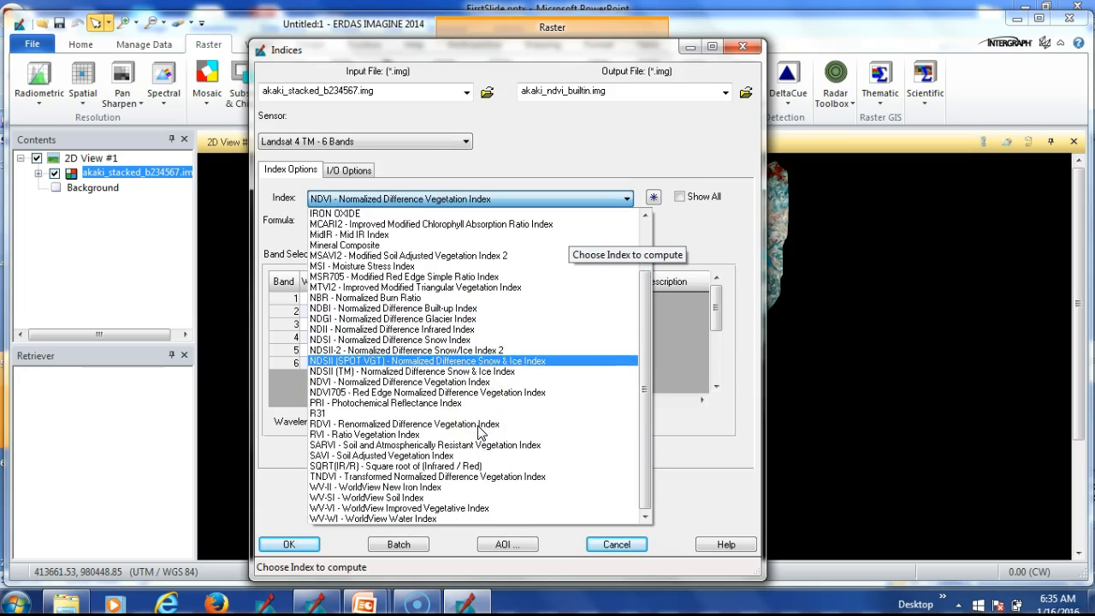
scroll(488, 457, up, 2)
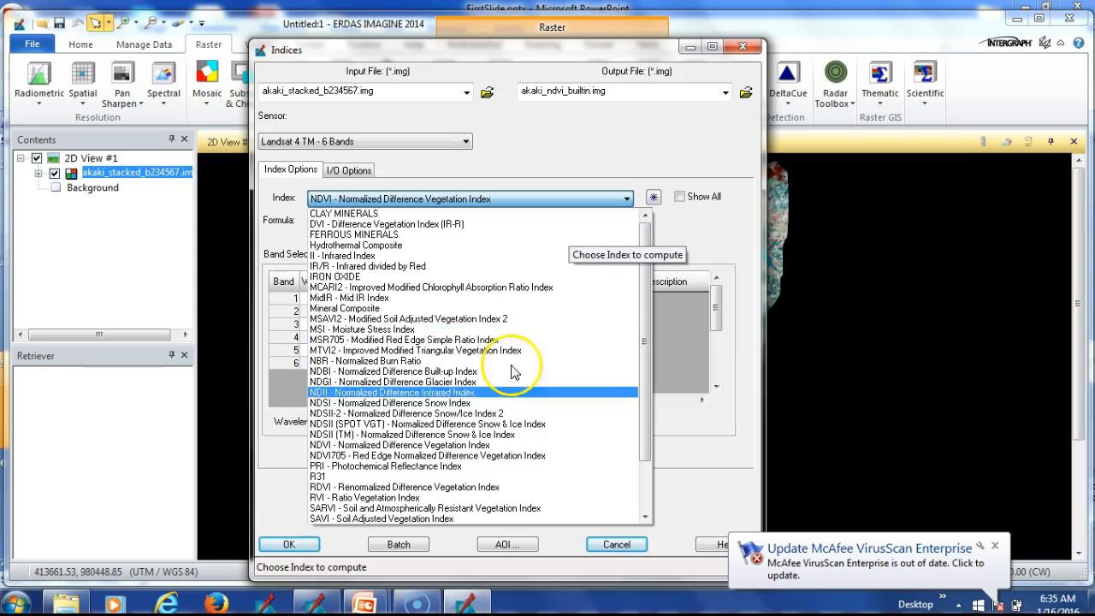
Choose NDVI - Normalized Difference Vegetation Index, run the calculation and close the process list
click(540, 446)
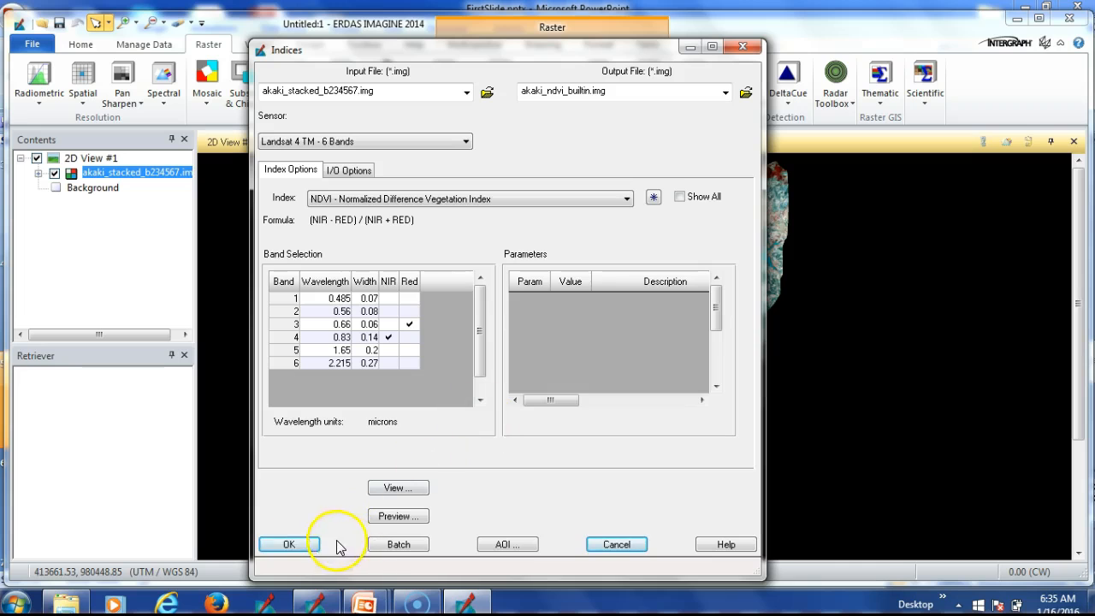
click(289, 544)
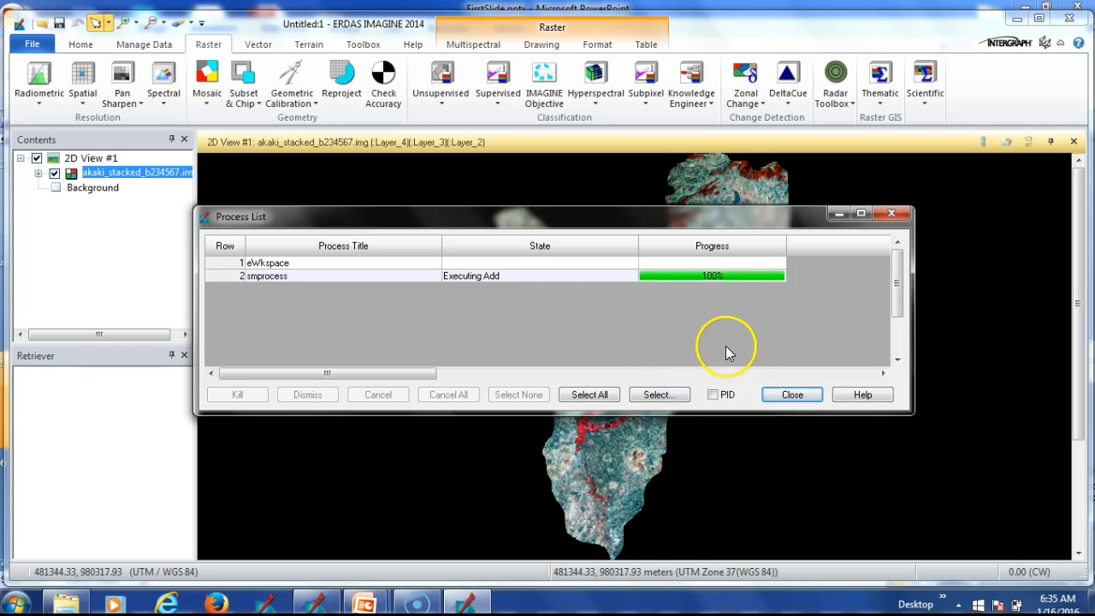
click(793, 395)
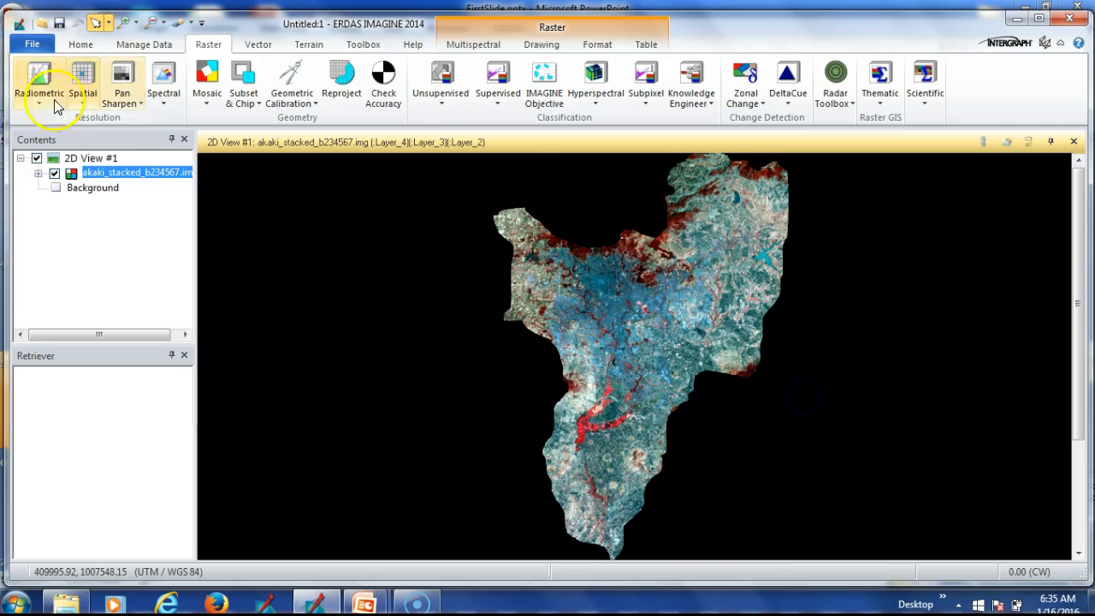
Add the recent raster akaki_ndvi_builtin.img from the demo folder as a layer in 2D View #1
right_click(85, 159)
click(147, 65)
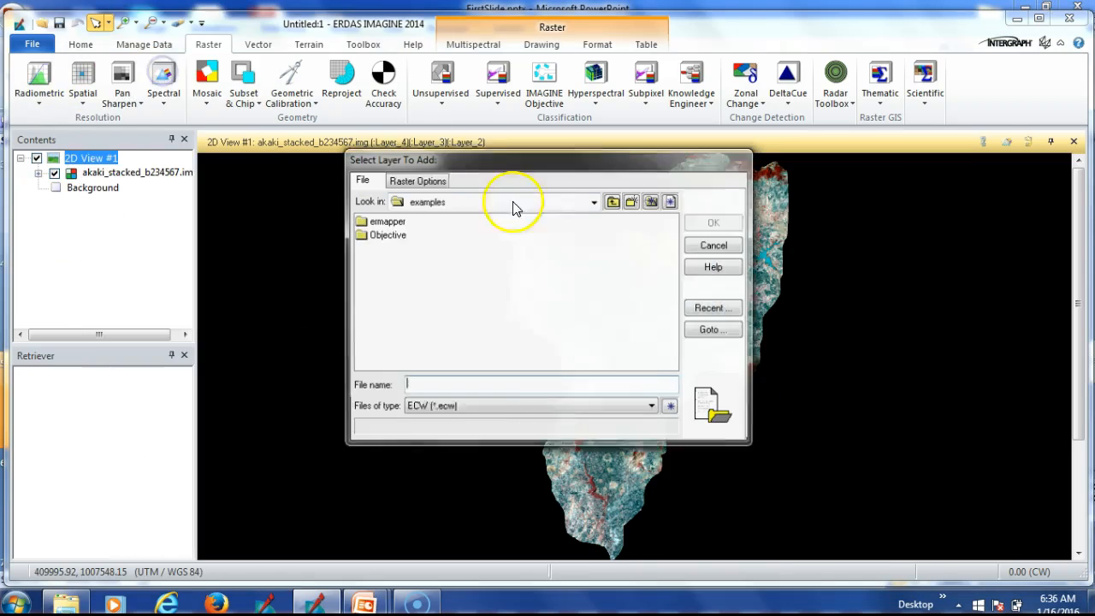
click(741, 310)
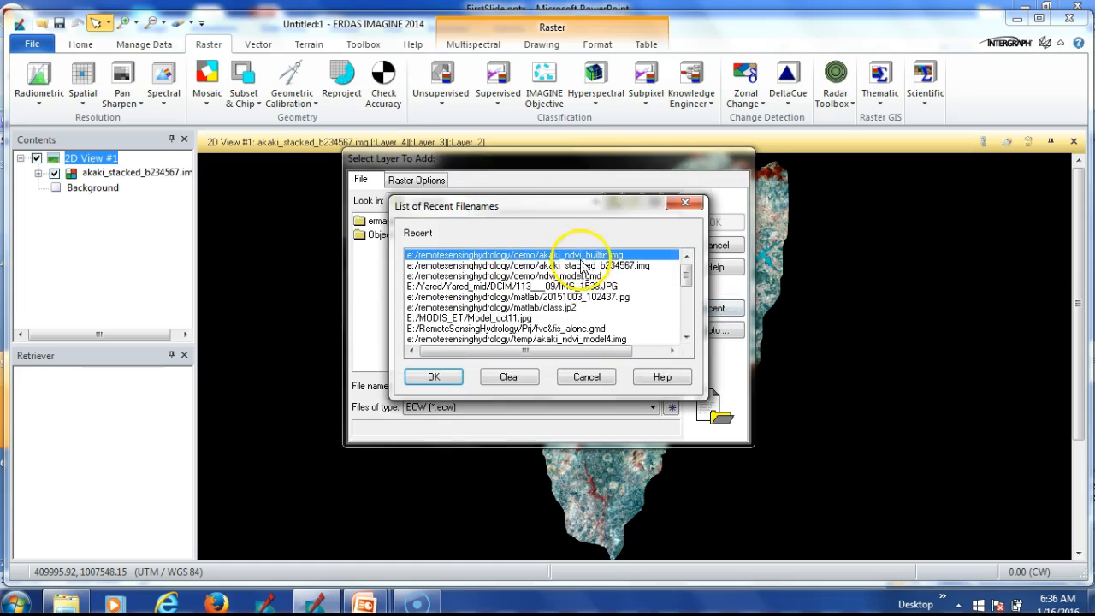
click(446, 382)
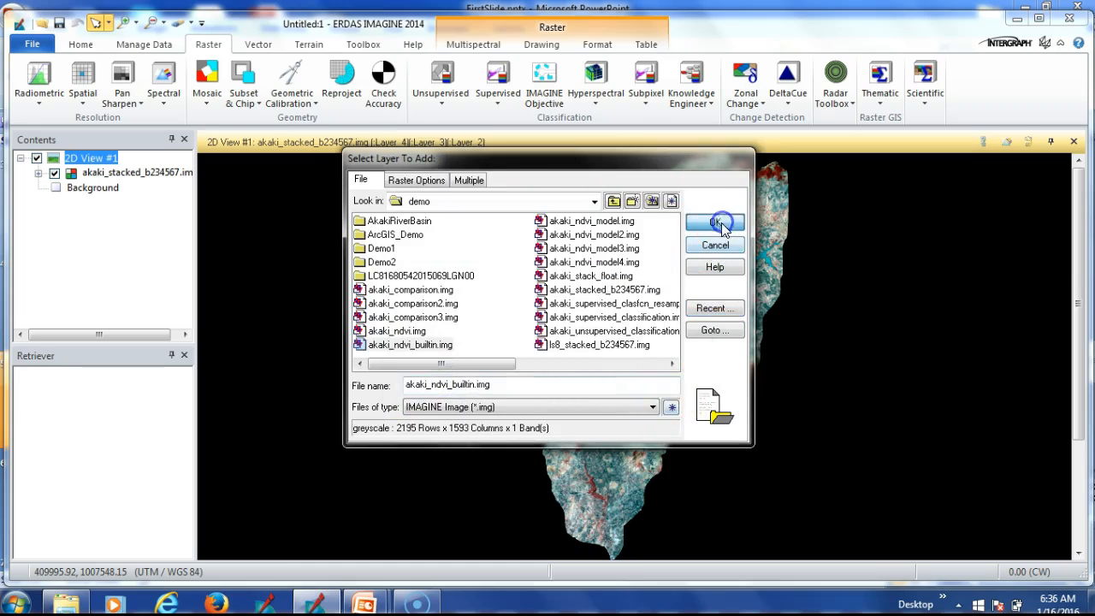
click(714, 219)
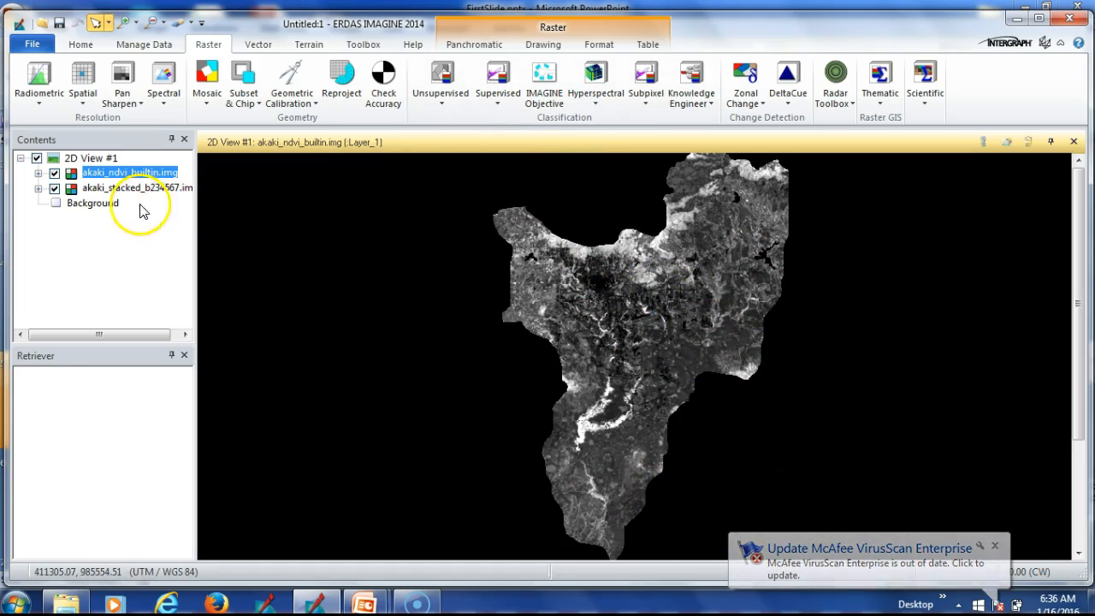
Set up a new index calculation on akaki_stacked_b234567.img with NDBI - Normalized Difference Built-up Index and check its band mapping
click(442, 101)
click(454, 206)
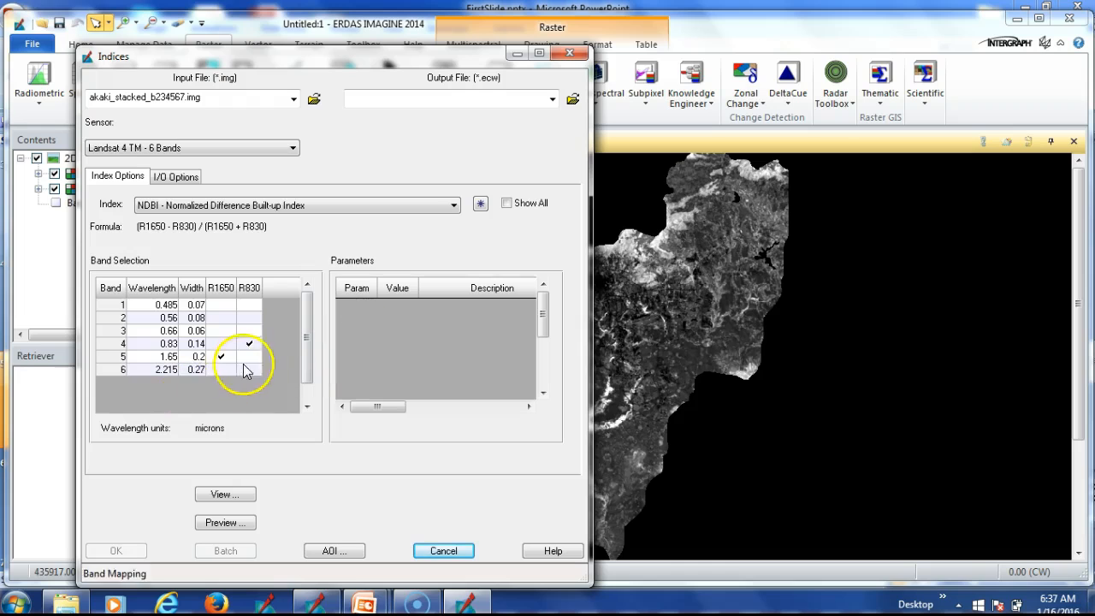
click(118, 344)
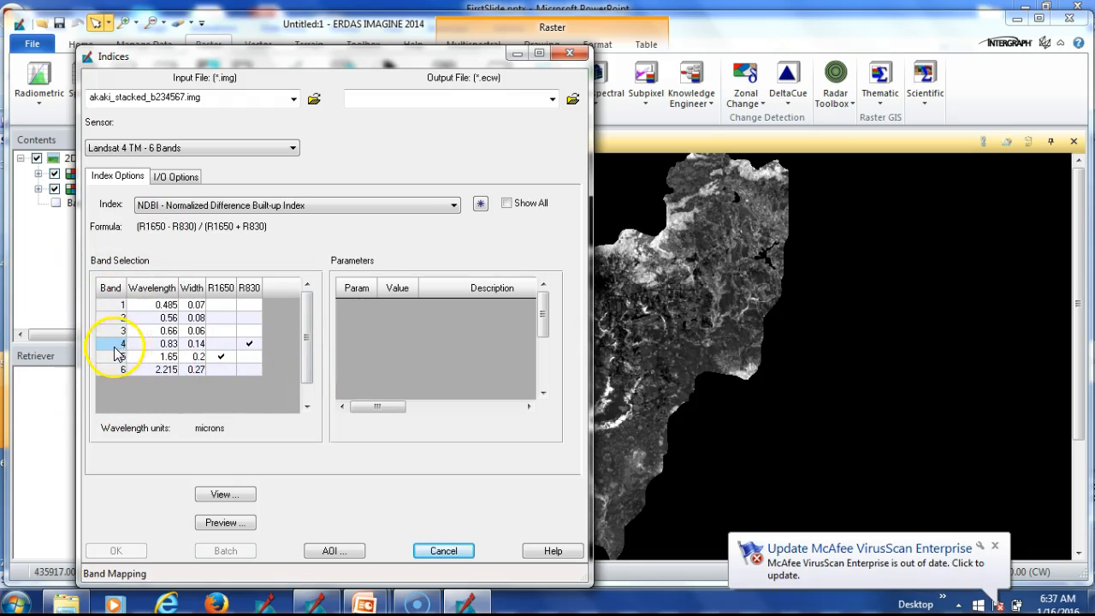
click(124, 358)
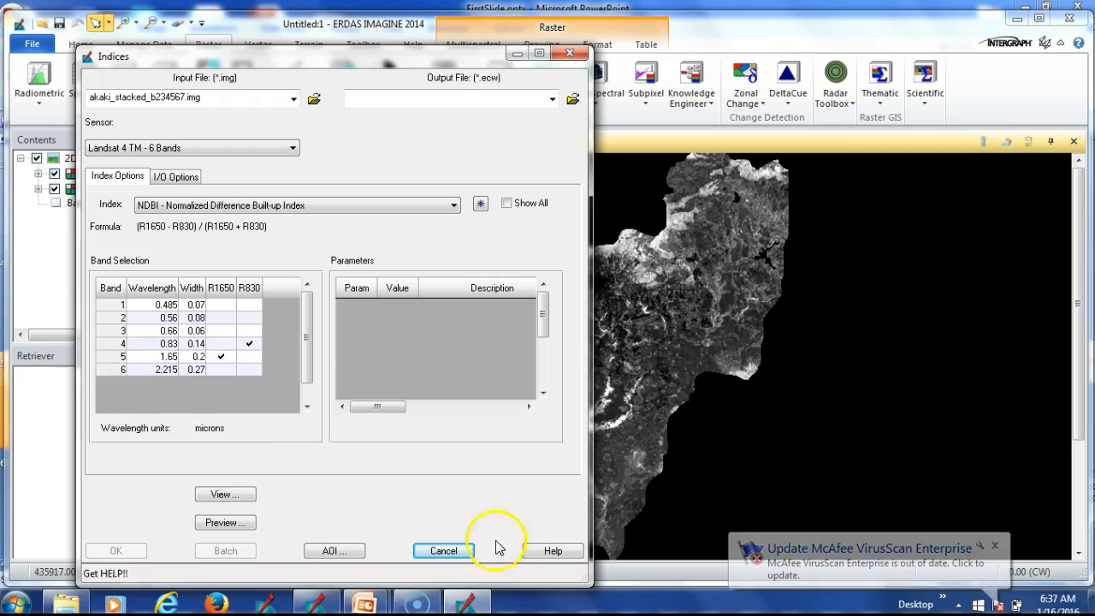
Set the NDBI output to akaki_ndbuiltuparea.img in the demo folder, keeping the existing NDVI file, and run the calculation
click(460, 97)
click(572, 98)
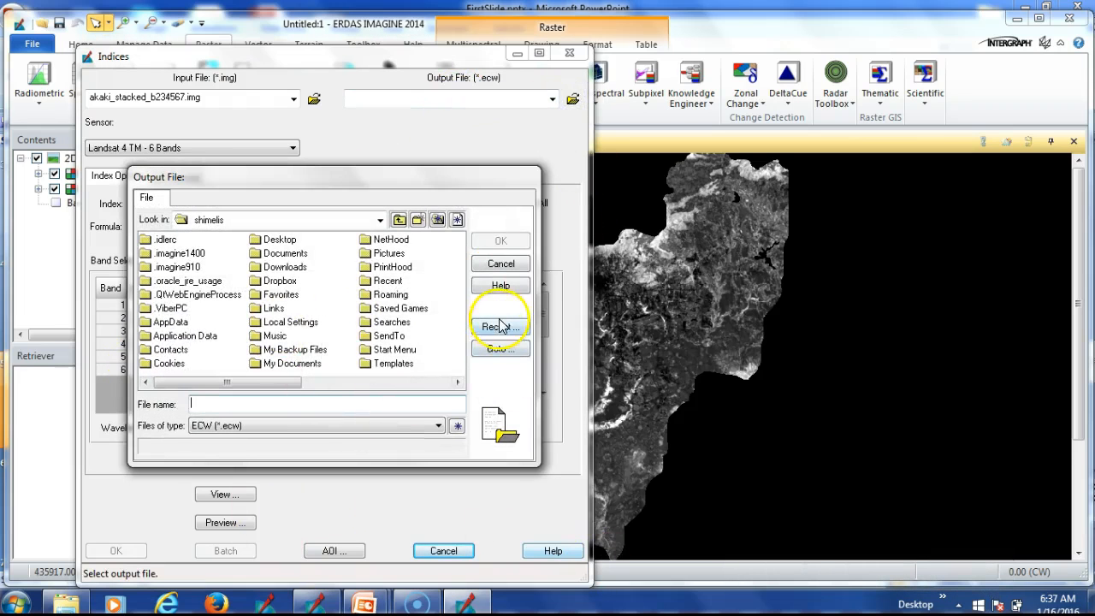
click(501, 326)
click(376, 283)
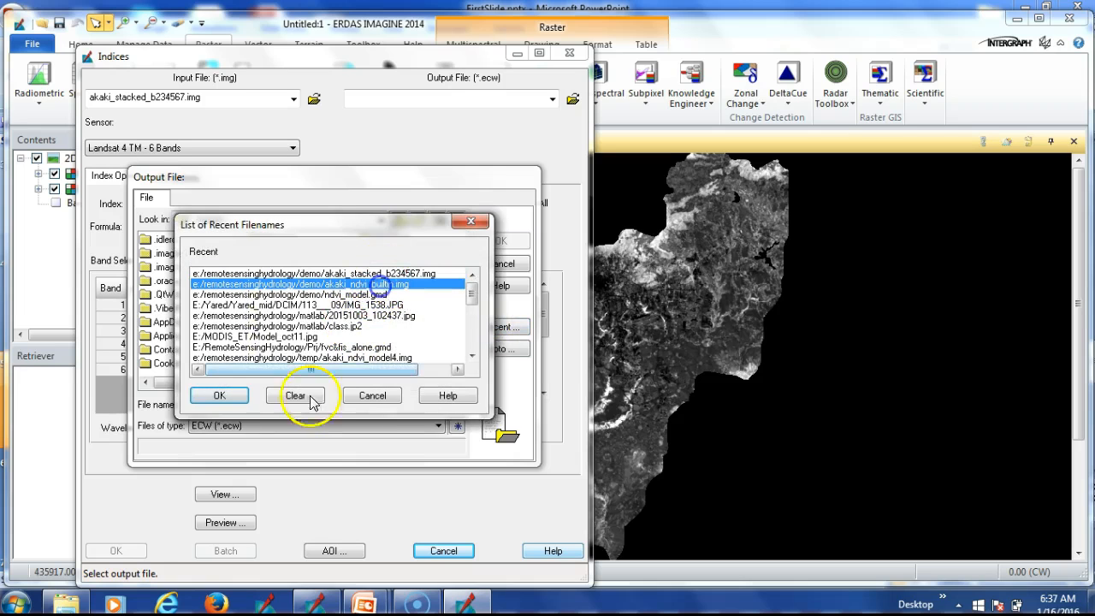
click(220, 396)
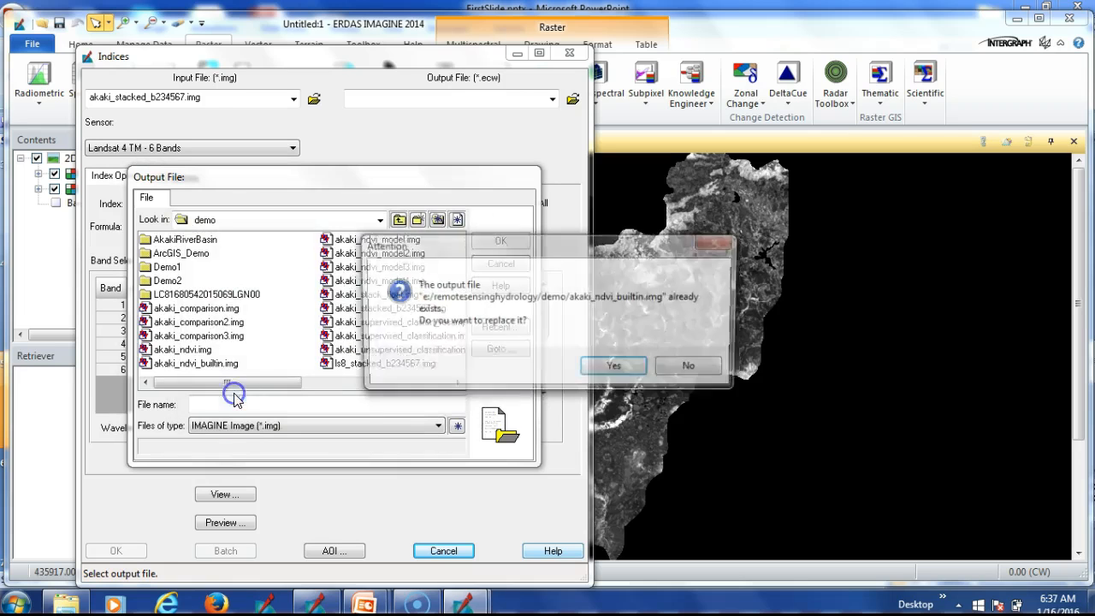
click(697, 368)
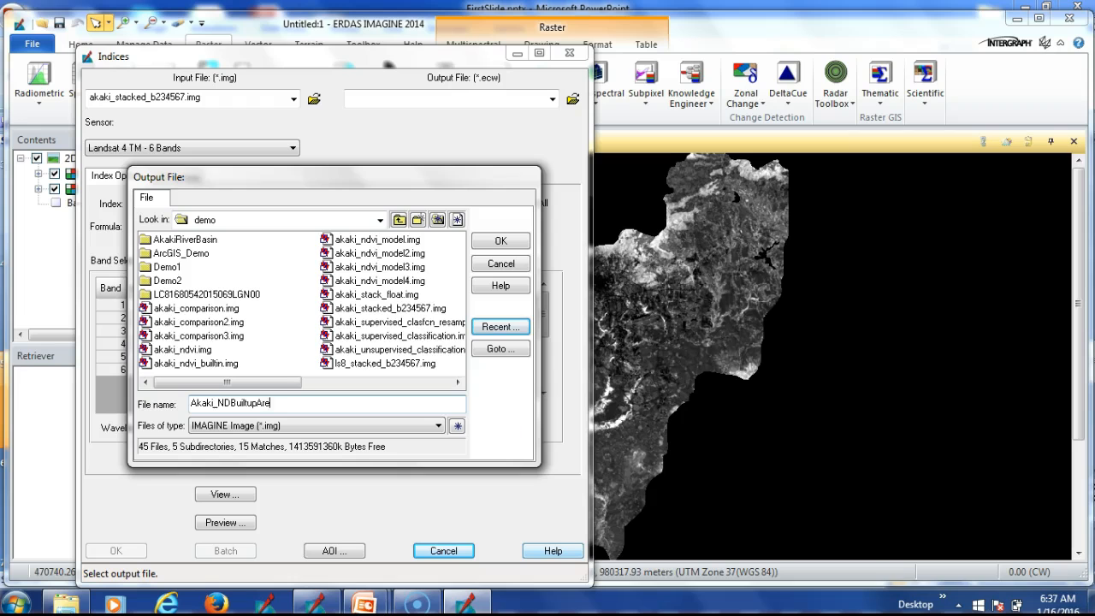
click(501, 242)
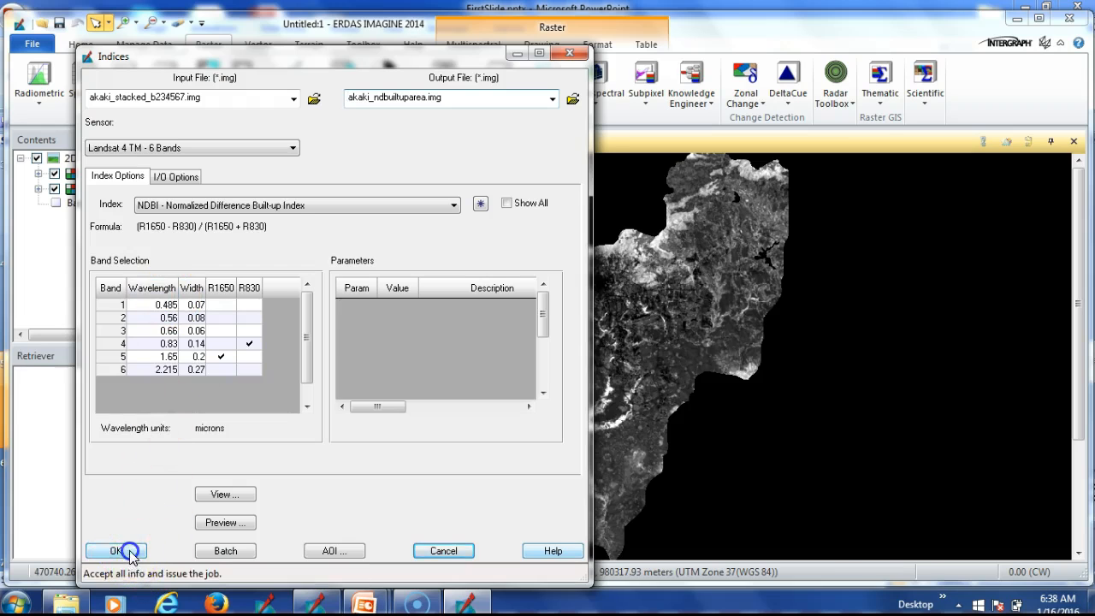
click(120, 552)
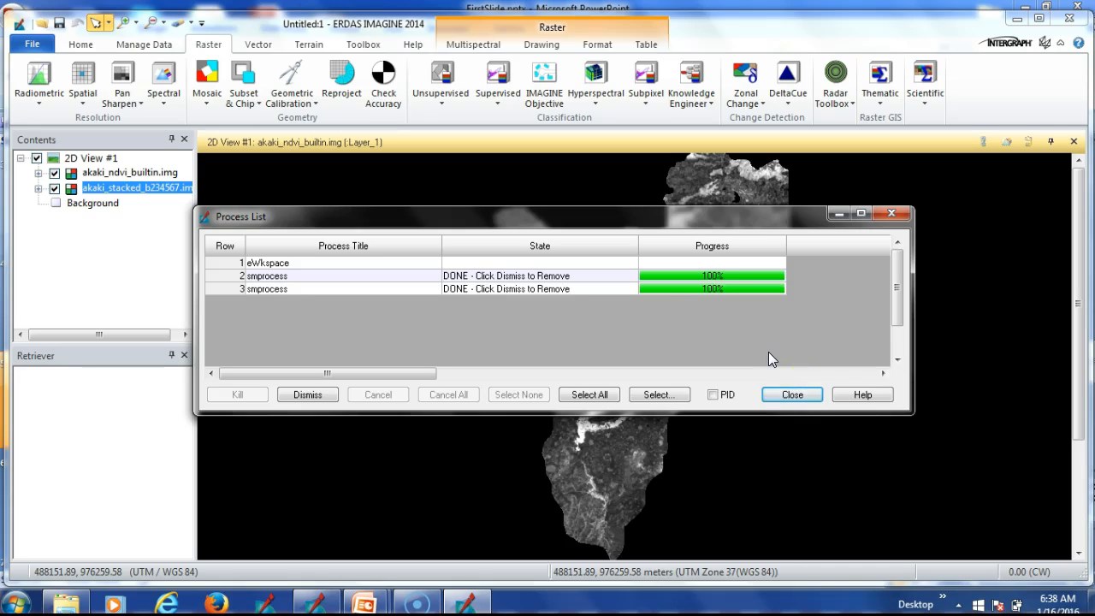
Close the process list and add the recent raster akaki_ndbuiltuparea.img as a layer in 2D View #1
click(792, 394)
click(89, 160)
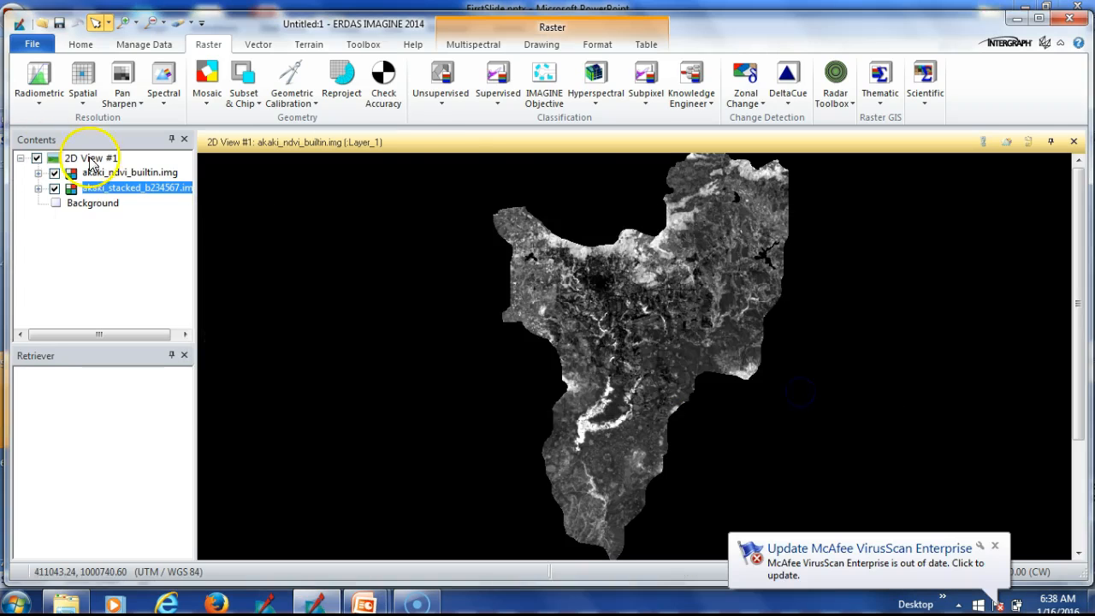
right_click(91, 161)
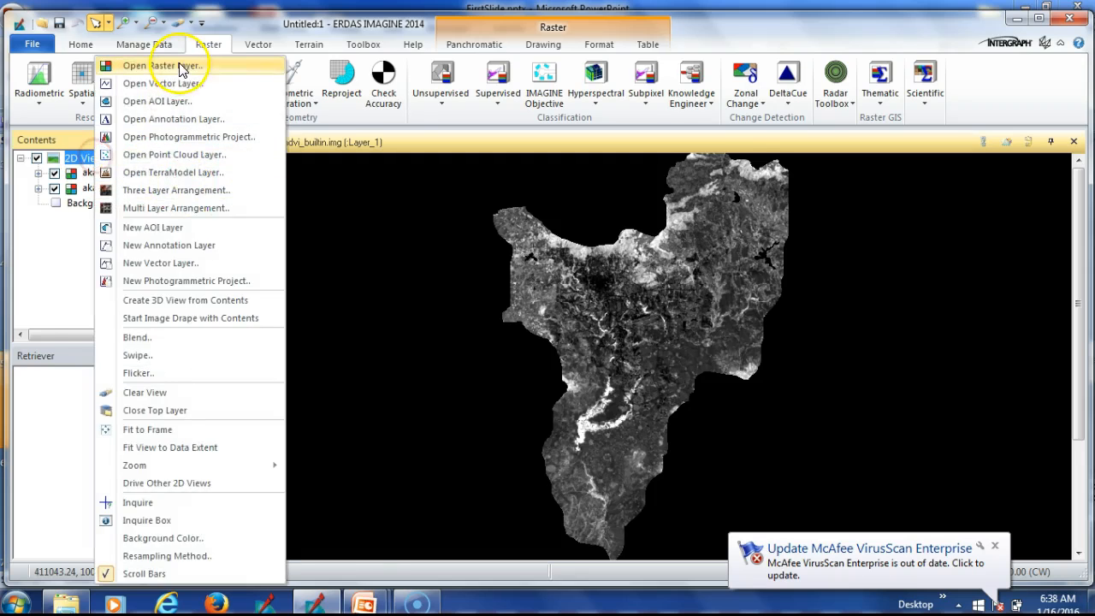
click(175, 65)
click(703, 307)
click(437, 376)
click(709, 225)
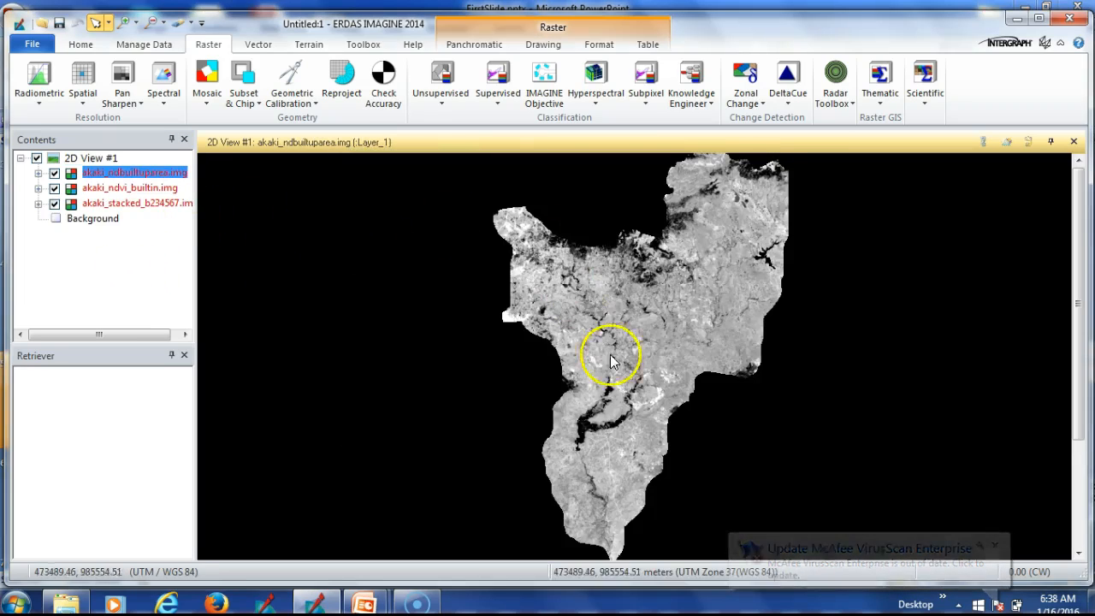
Hide the akaki_ndvi_builtin.img and akaki_stacked_b234567.img layers and zoom in on the northern central part of akaki_ndbuiltuparea.img
click(54, 188)
click(54, 203)
click(120, 174)
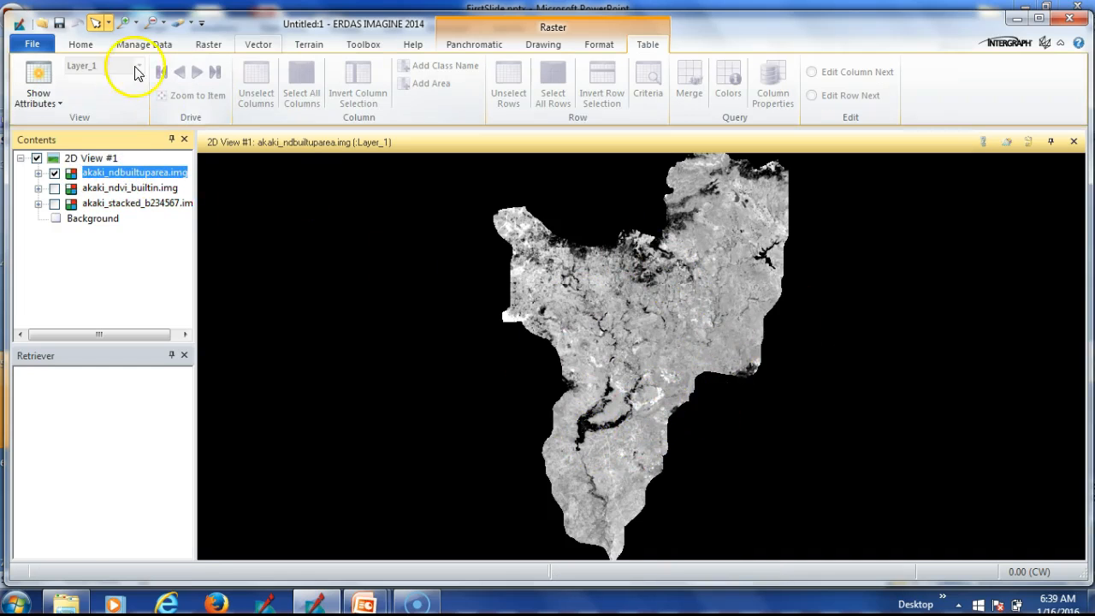
click(81, 46)
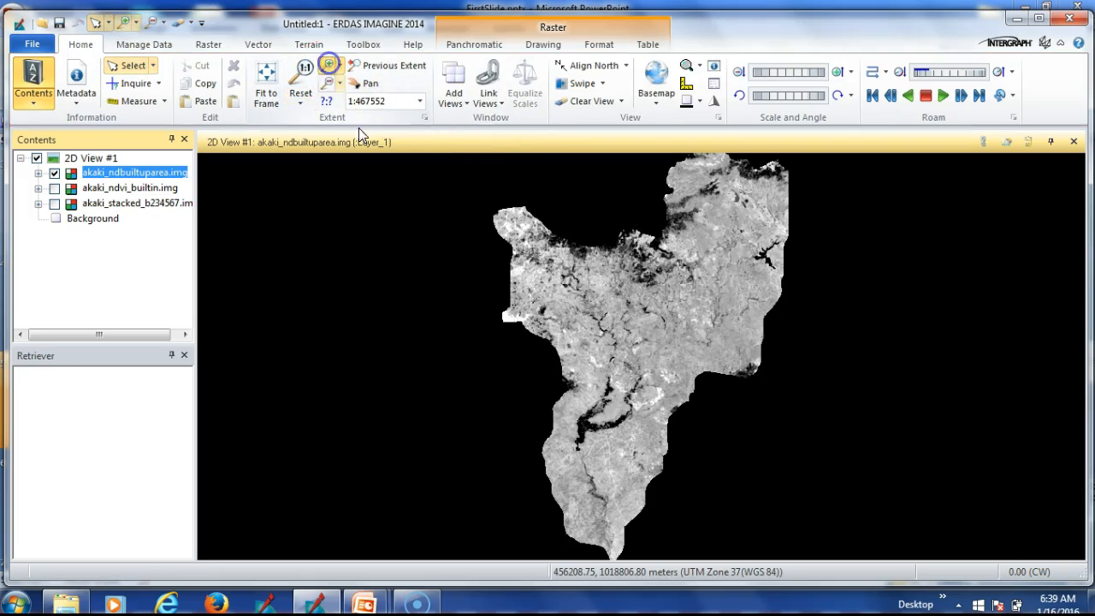
drag(545, 271, 686, 351)
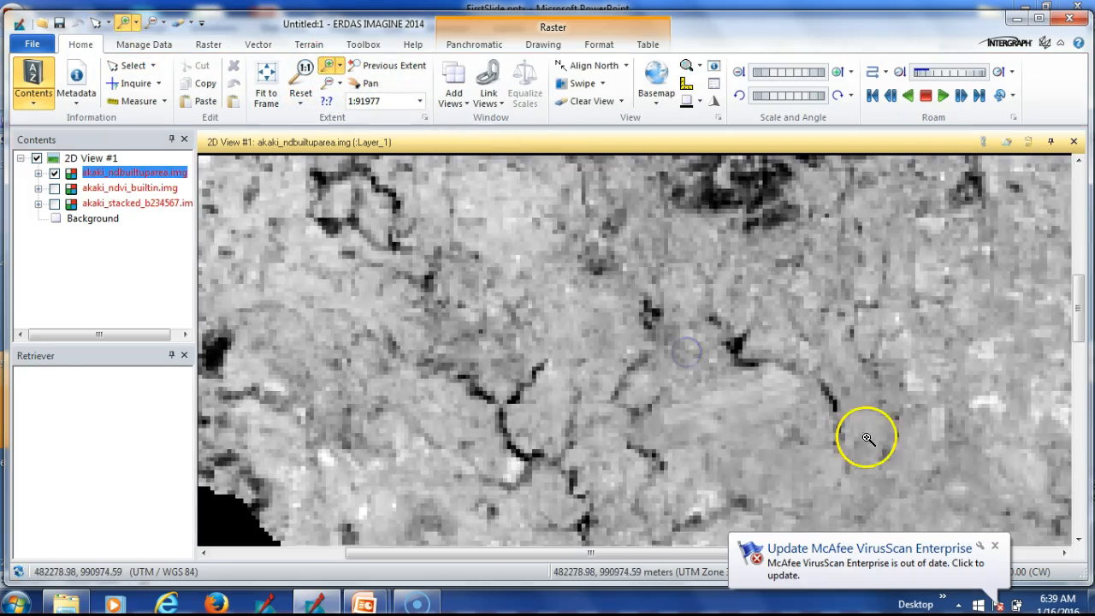
drag(281, 247, 705, 423)
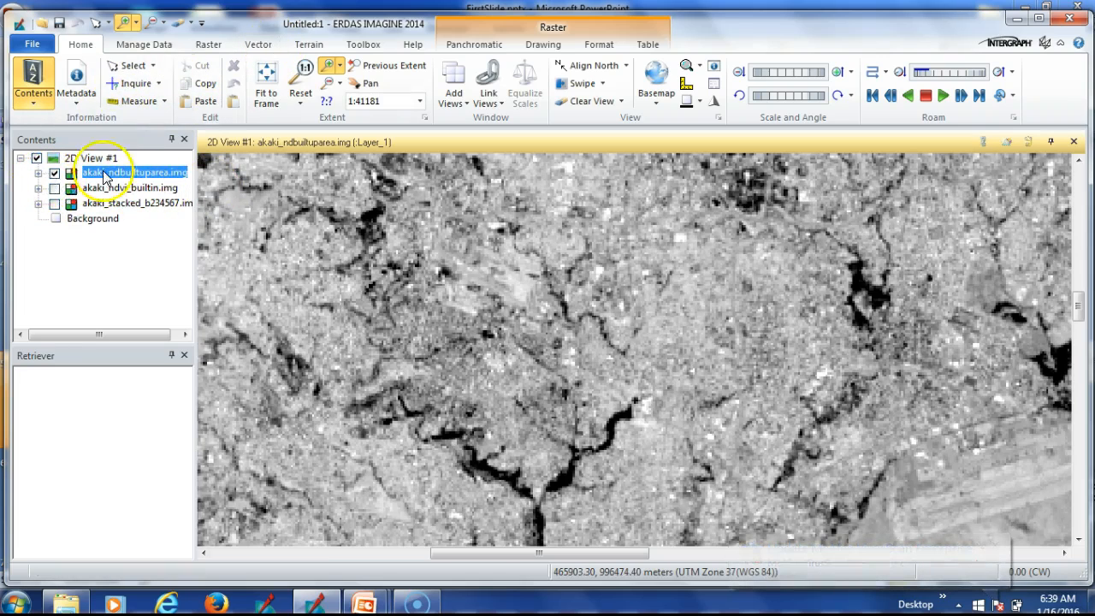
Hide akaki_ndbuiltuparea.img, show akaki_stacked_b234567.img and move it to the top of the layer order
click(54, 174)
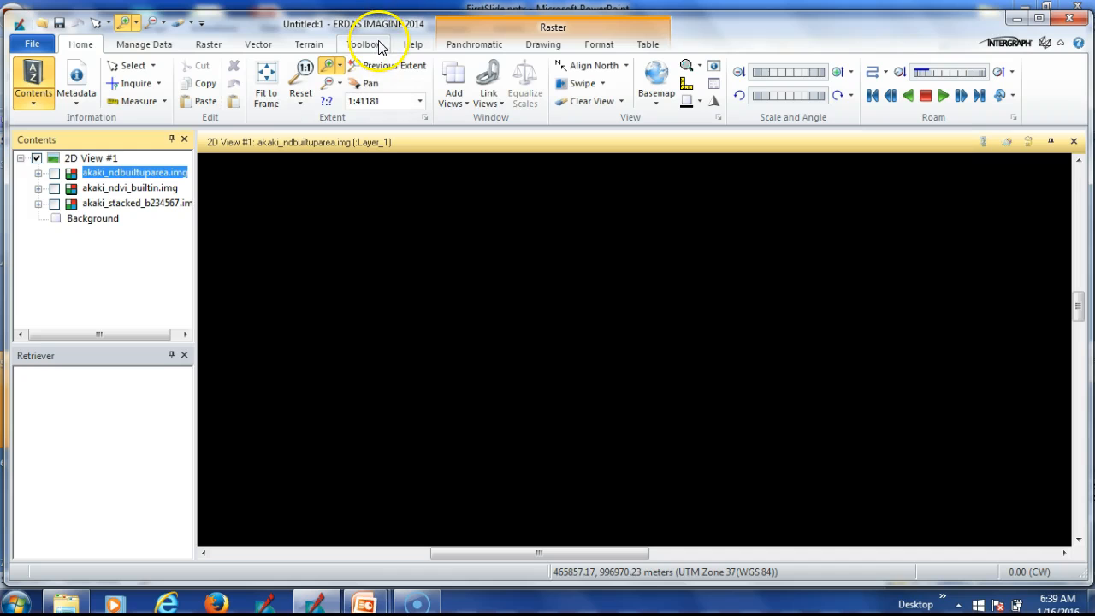
click(54, 204)
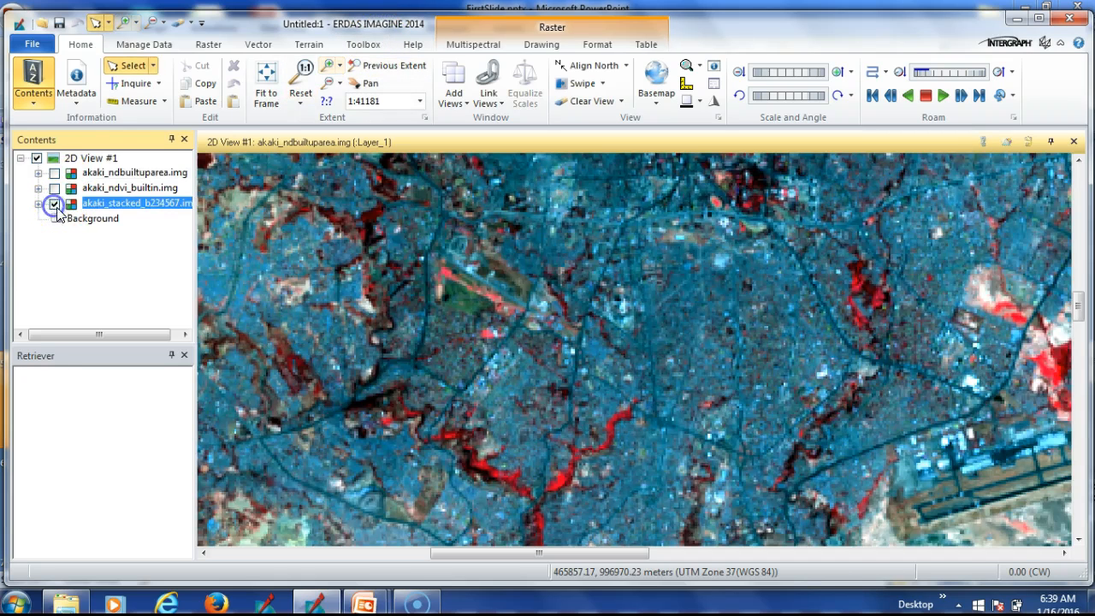
drag(145, 208, 139, 169)
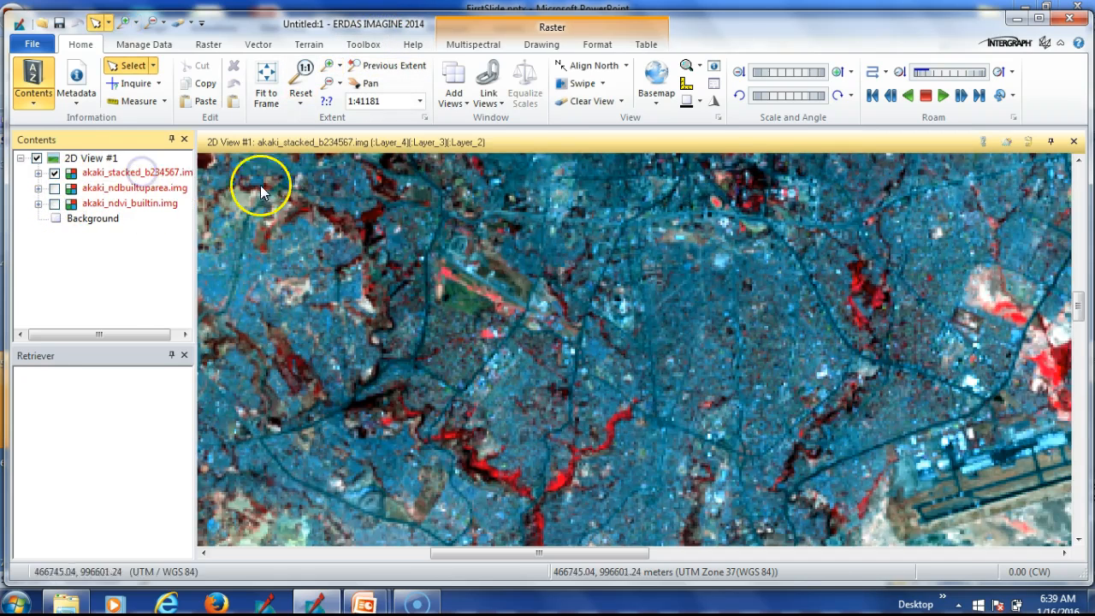
Open a new Model Maker model and place its window and tool palette side by side
click(363, 44)
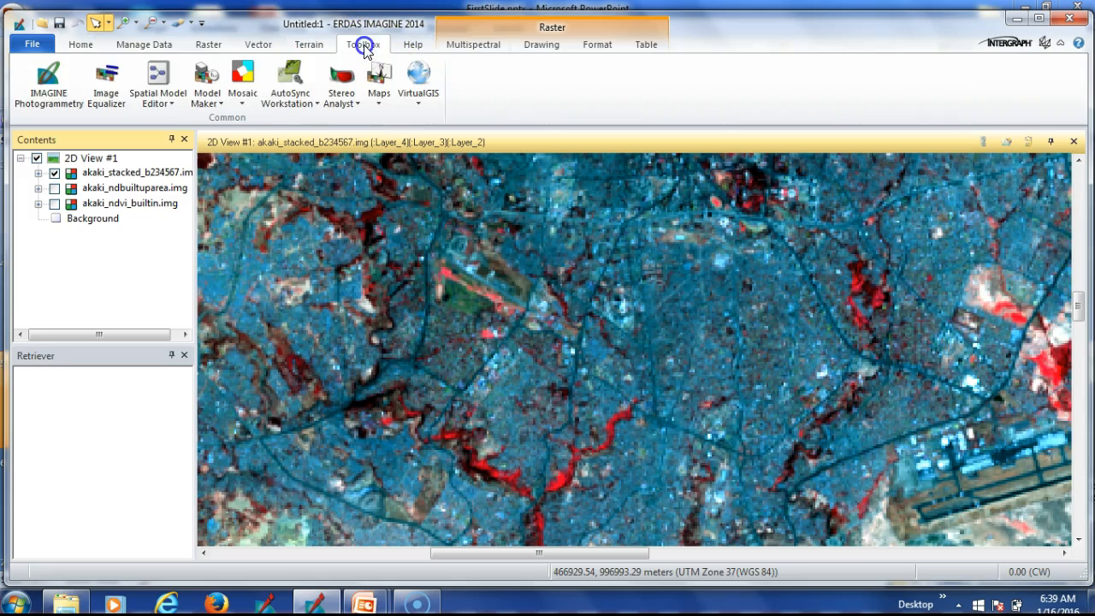
click(215, 98)
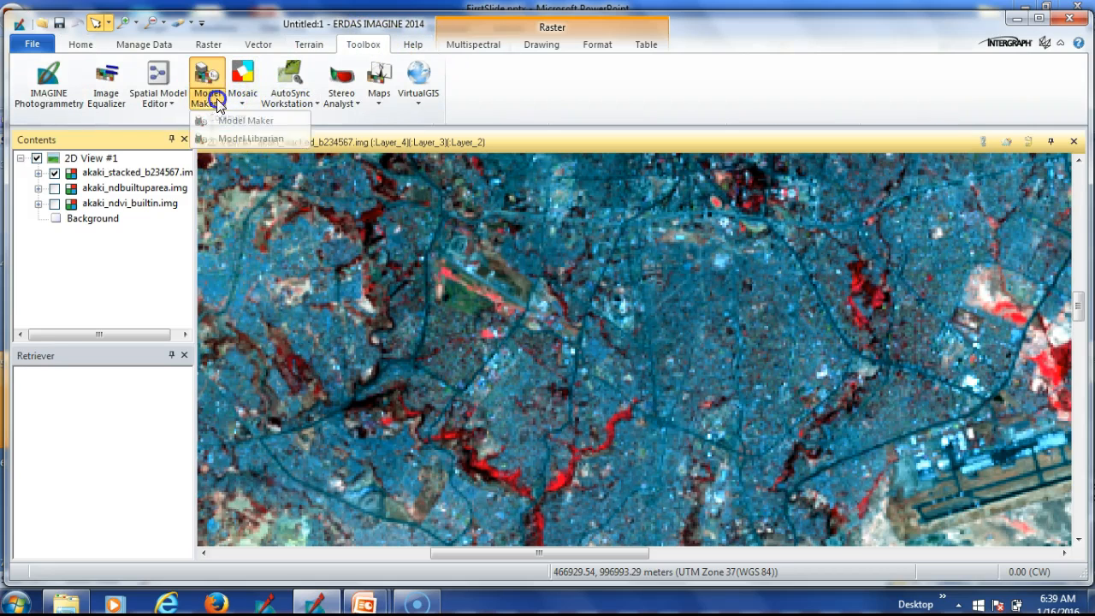
click(254, 125)
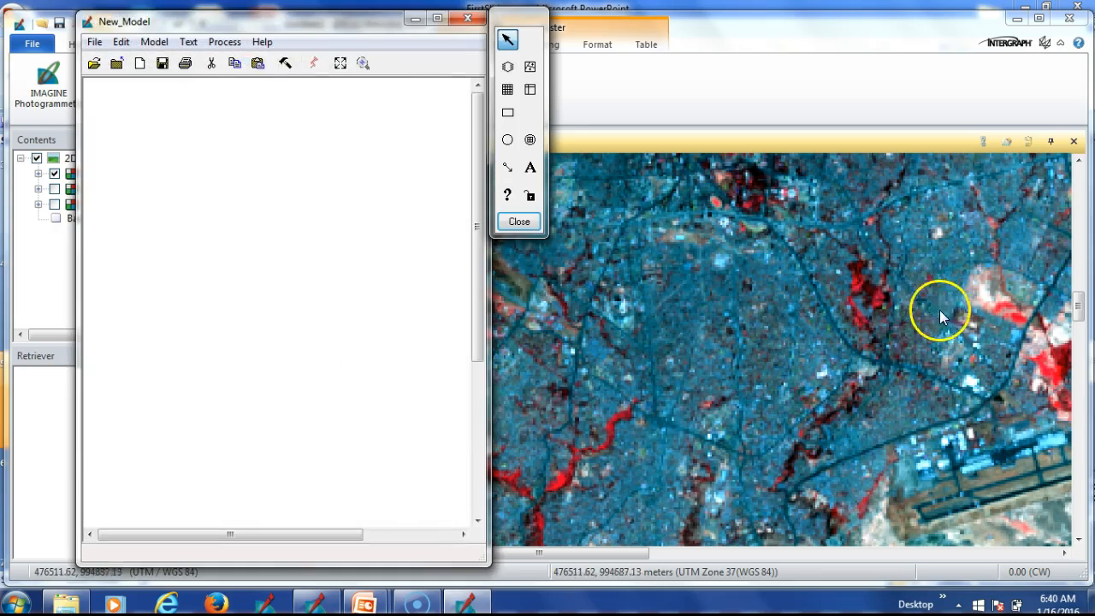
drag(335, 32, 646, 43)
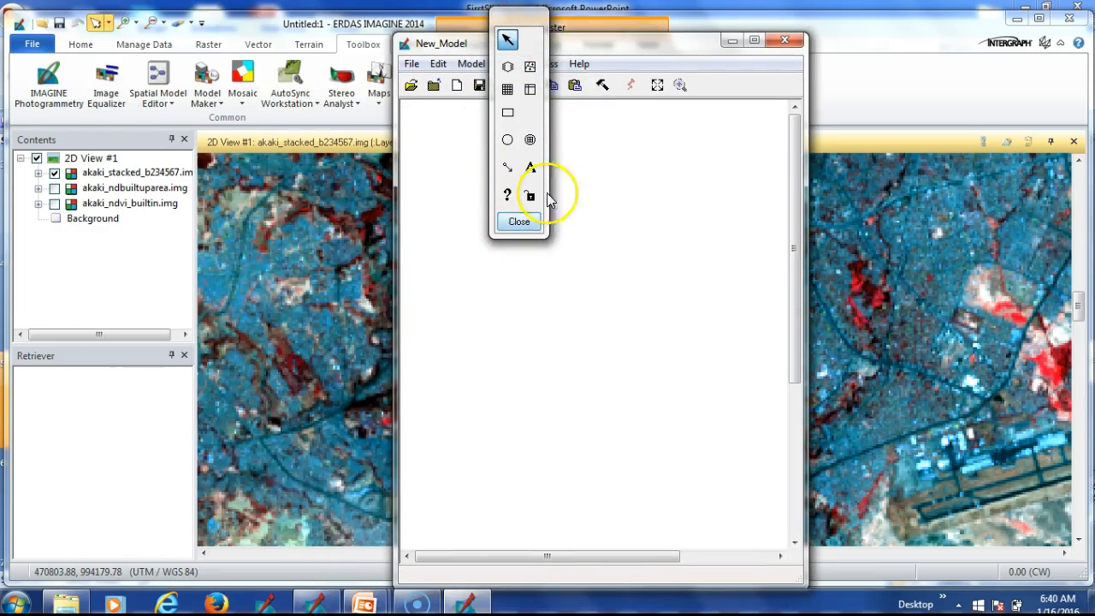
drag(526, 25, 879, 66)
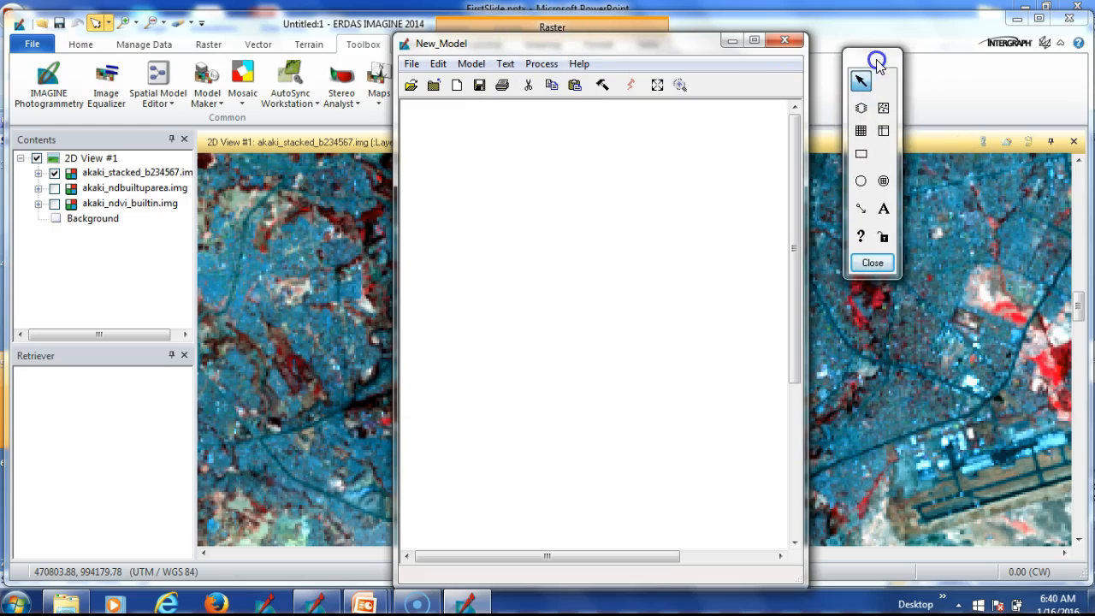
Place a raster object near the model's left edge, with one function above it and one below it
click(861, 109)
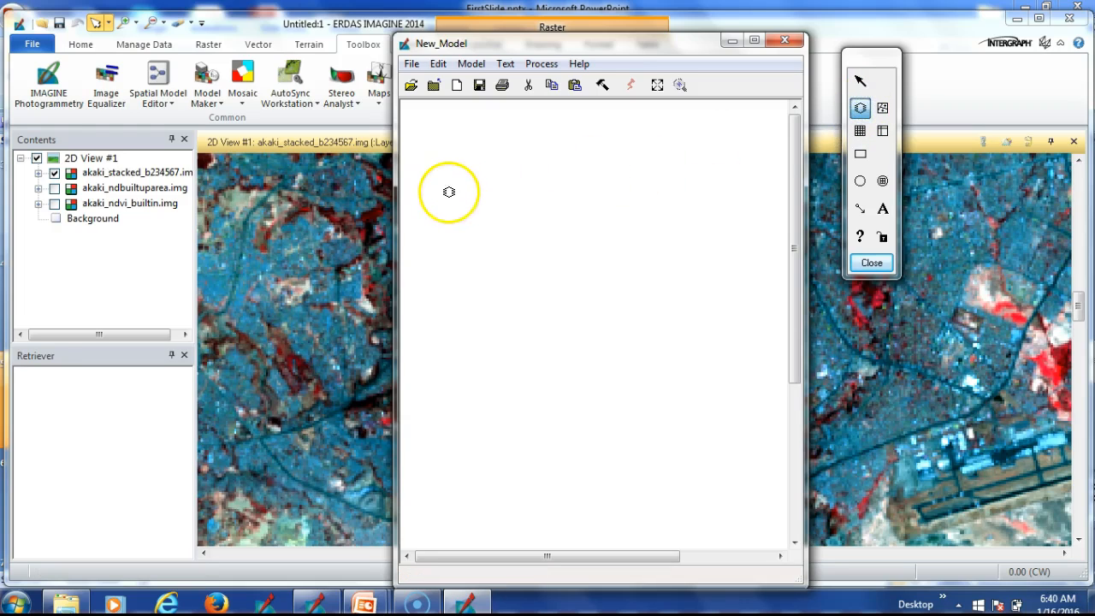
click(442, 259)
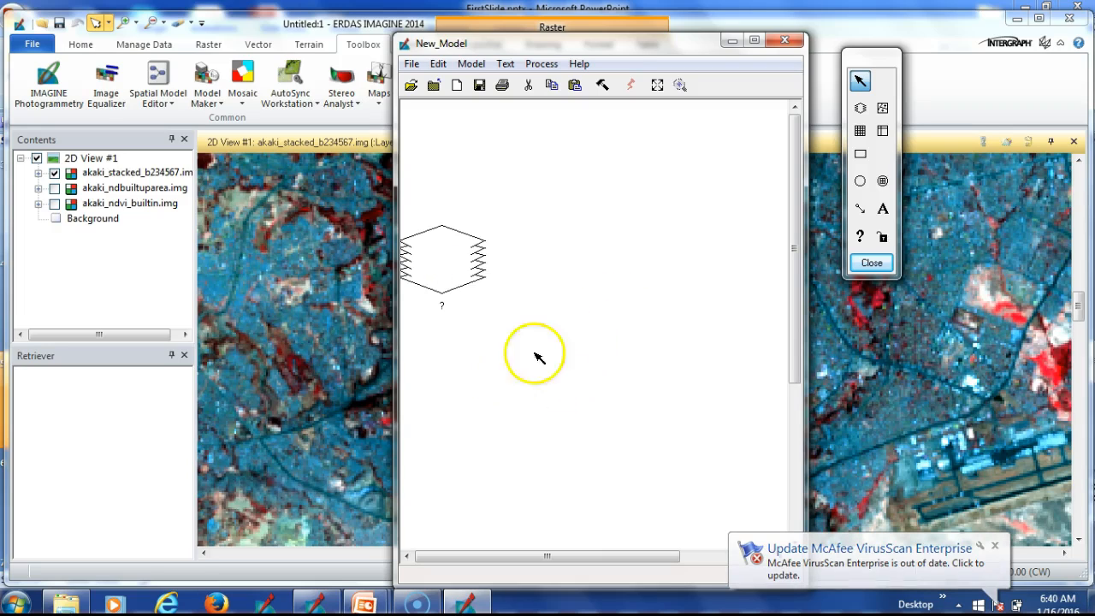
click(861, 184)
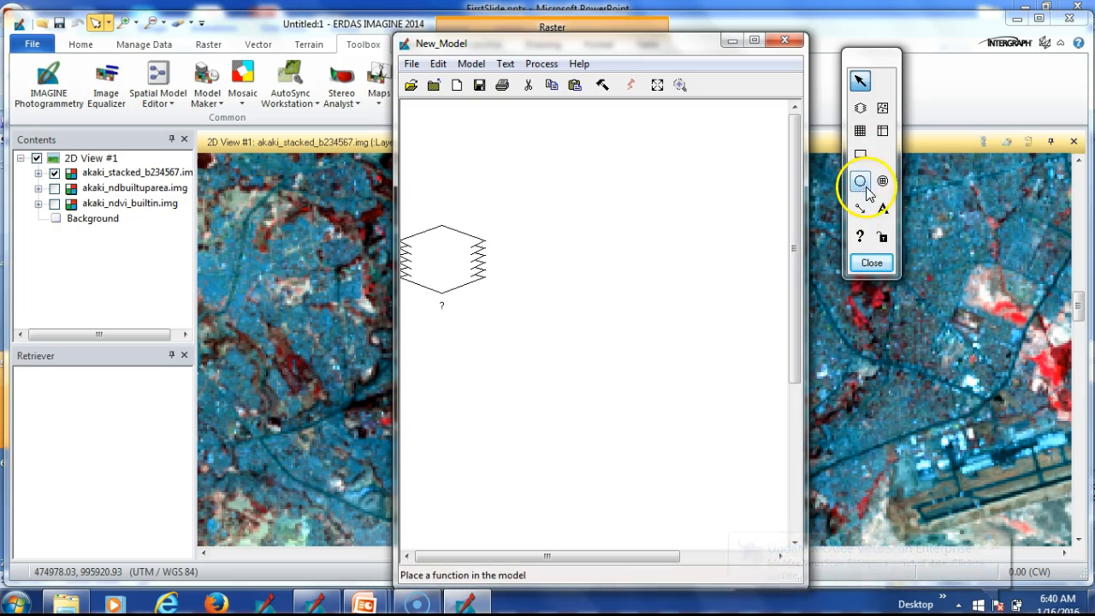
click(521, 175)
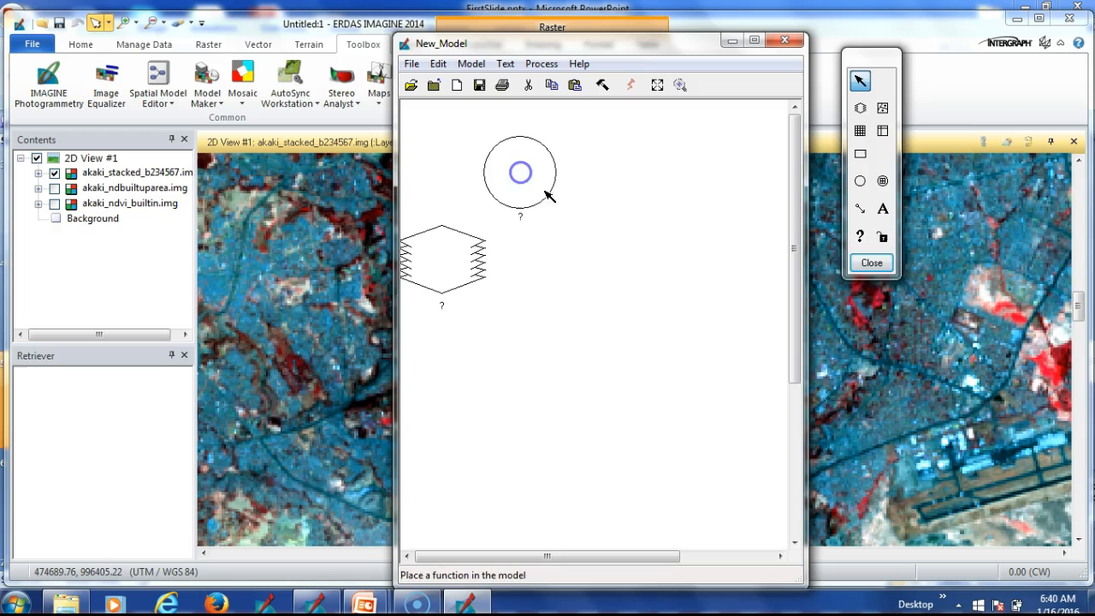
click(861, 183)
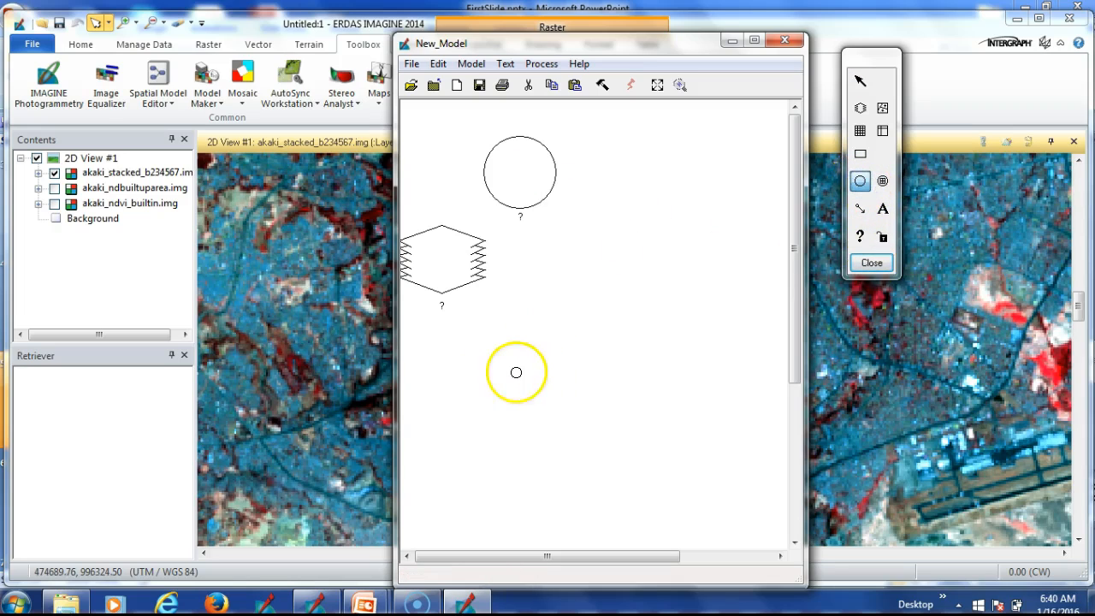
click(450, 362)
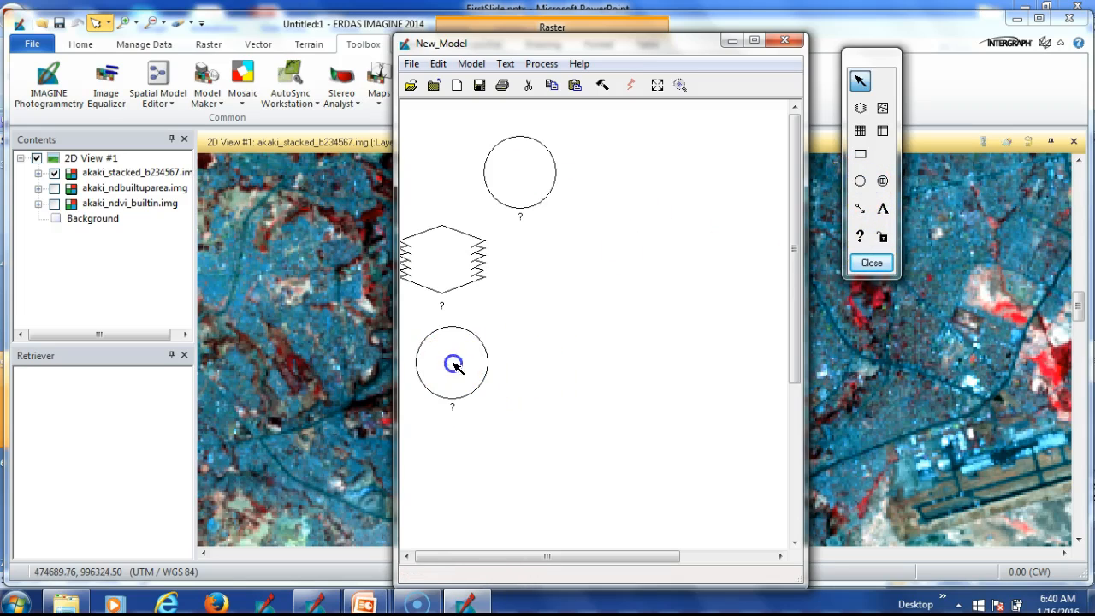
Reposition the upper function so that it sits directly above the raster object
click(530, 181)
key(Delete)
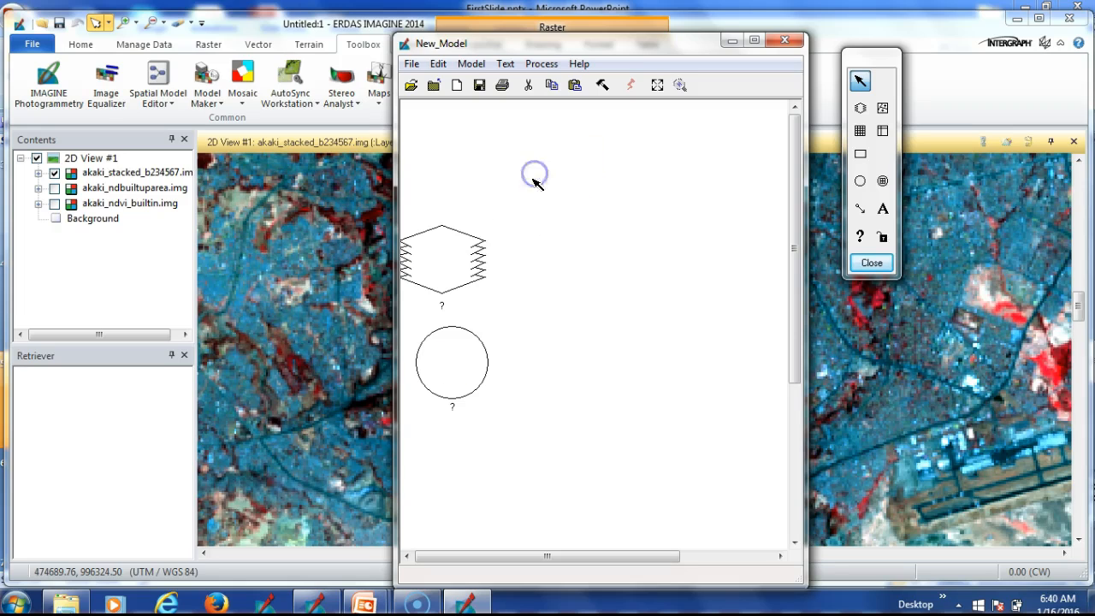
click(467, 159)
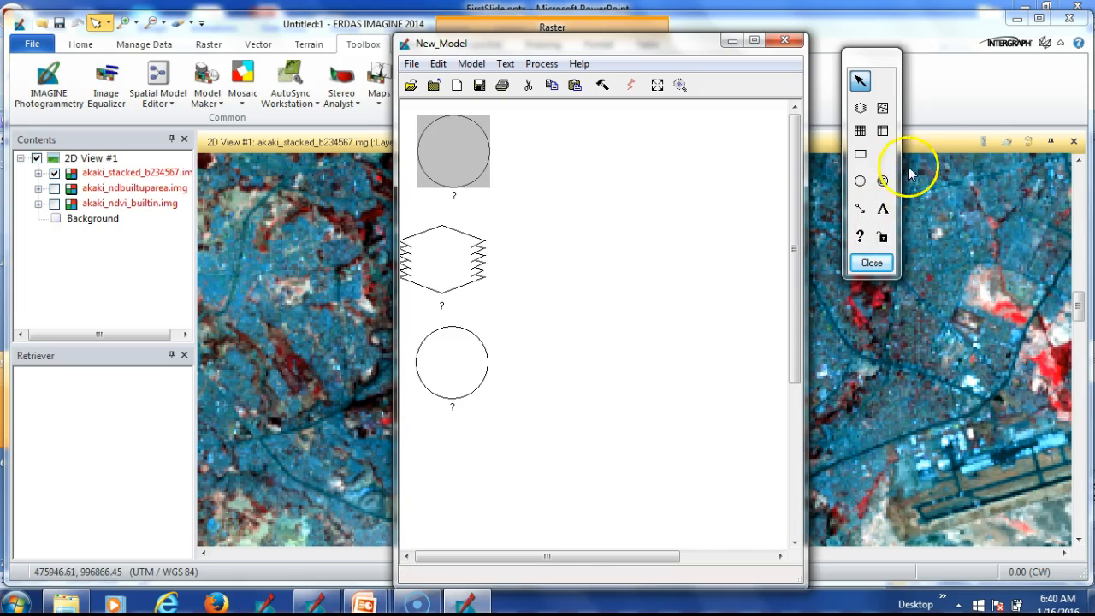
Place two output raster objects in the model, one to the right of each function
click(860, 107)
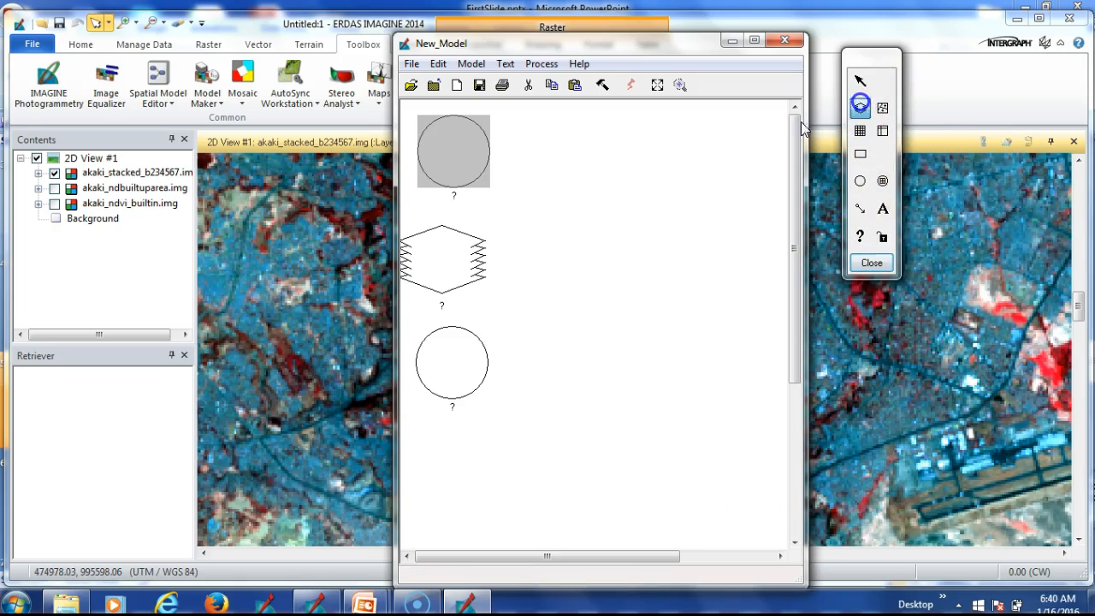
click(578, 142)
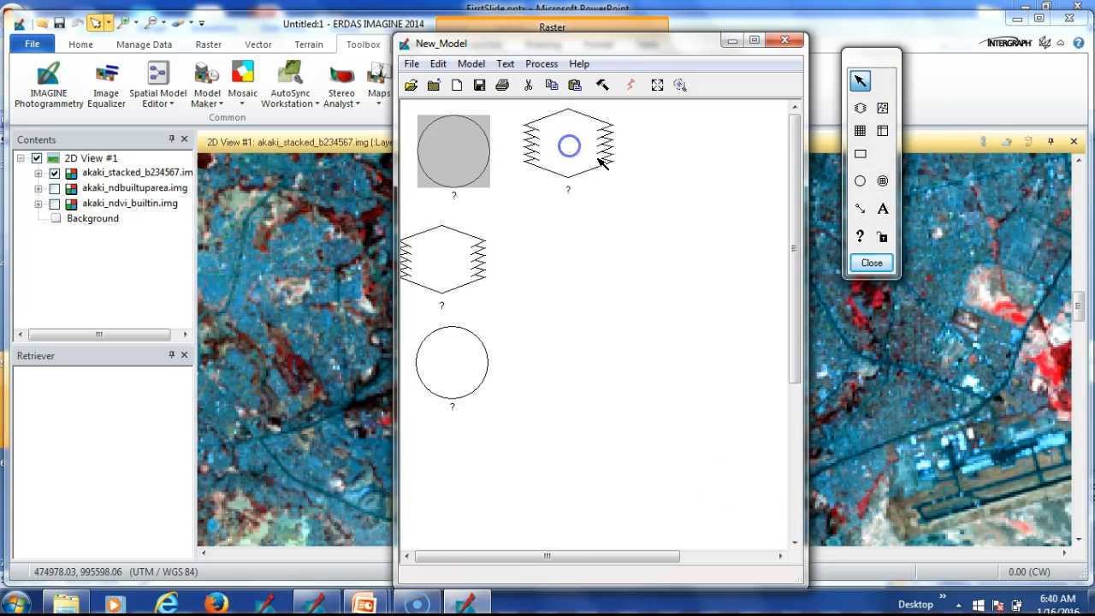
click(861, 107)
click(572, 366)
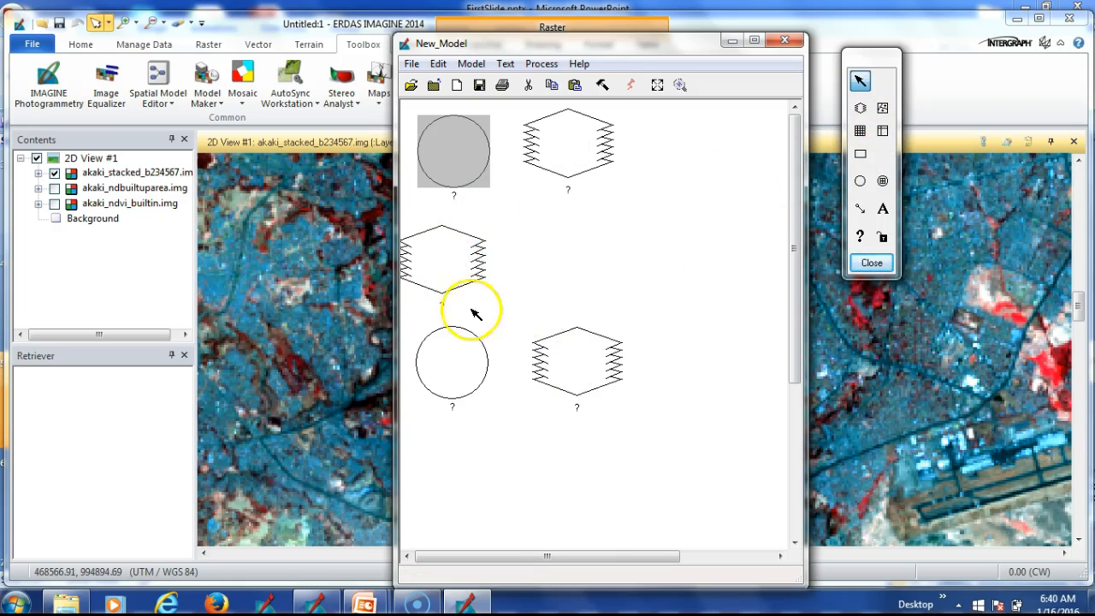
Assign the recent file akaki_stacked_b234567.img to the raster object between the two functions and declare it as Float
double_click(456, 266)
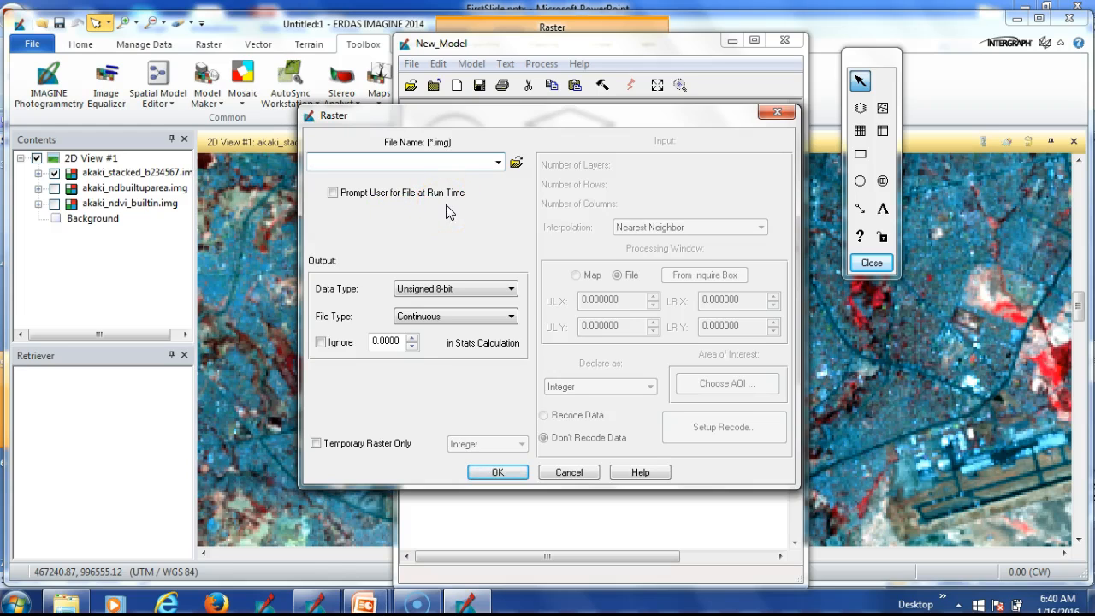
click(518, 172)
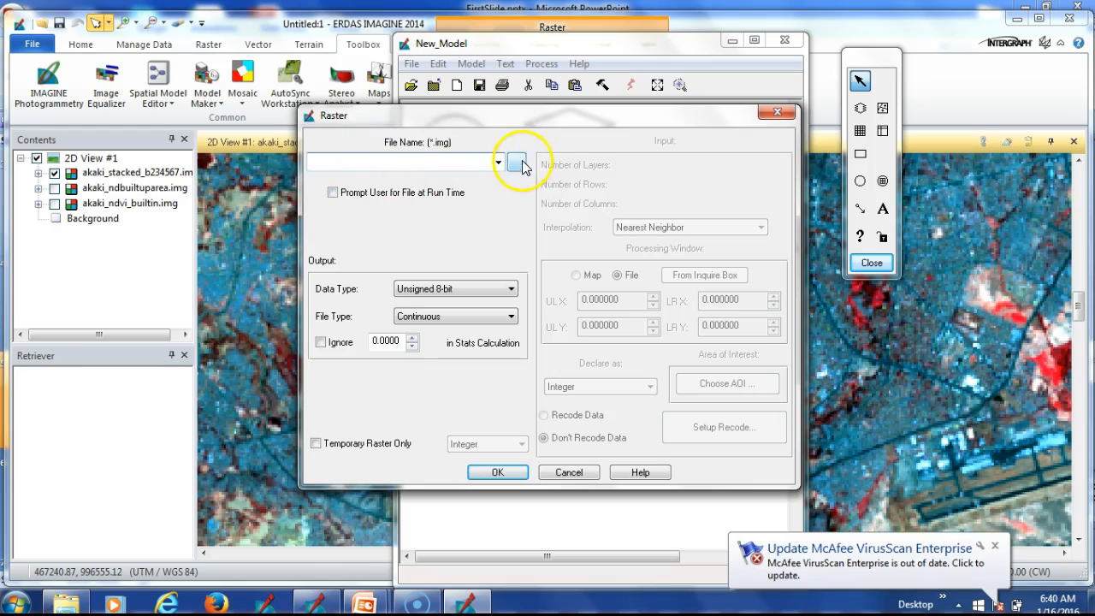
click(725, 308)
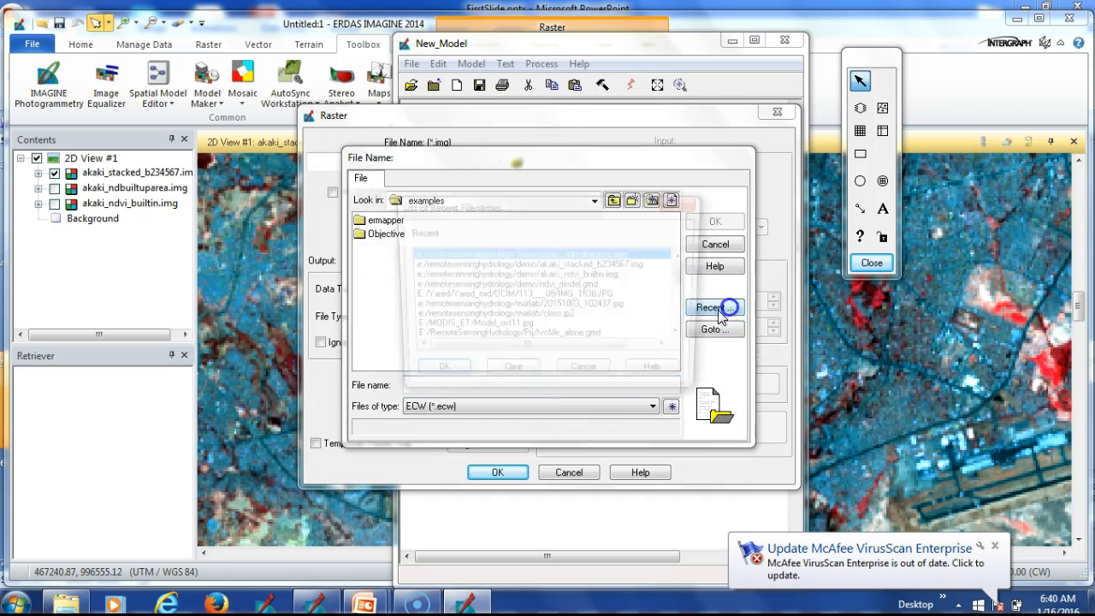
click(641, 264)
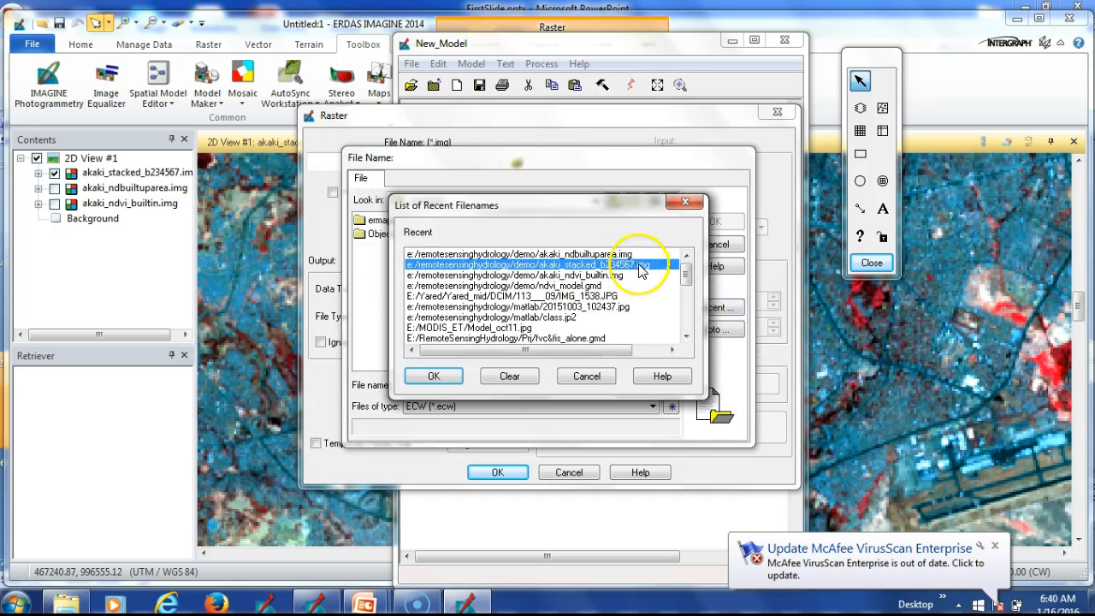
click(434, 376)
click(724, 219)
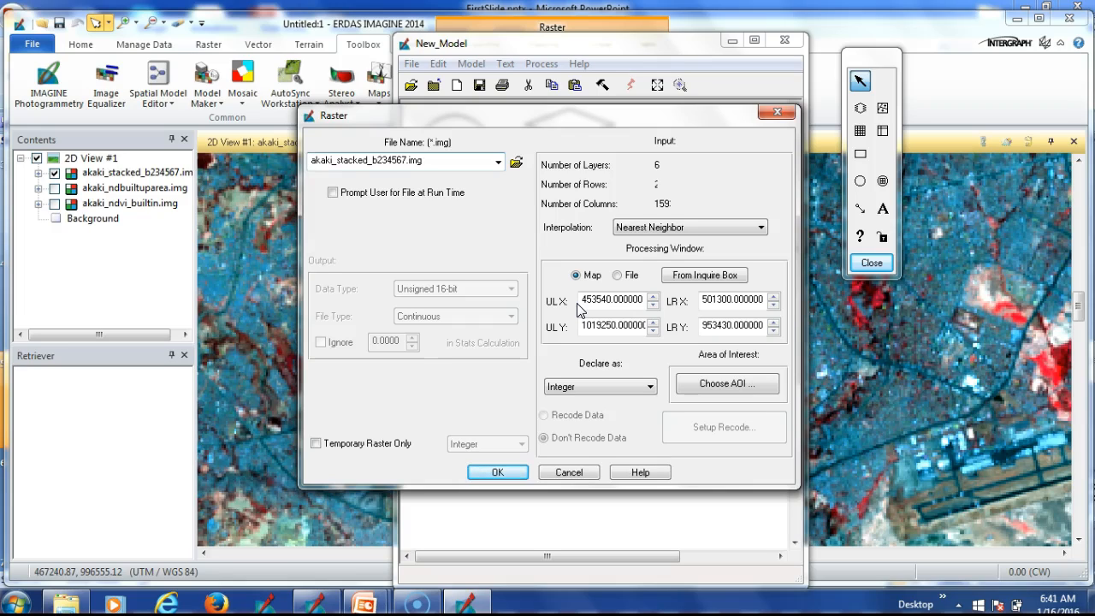
click(649, 389)
click(614, 419)
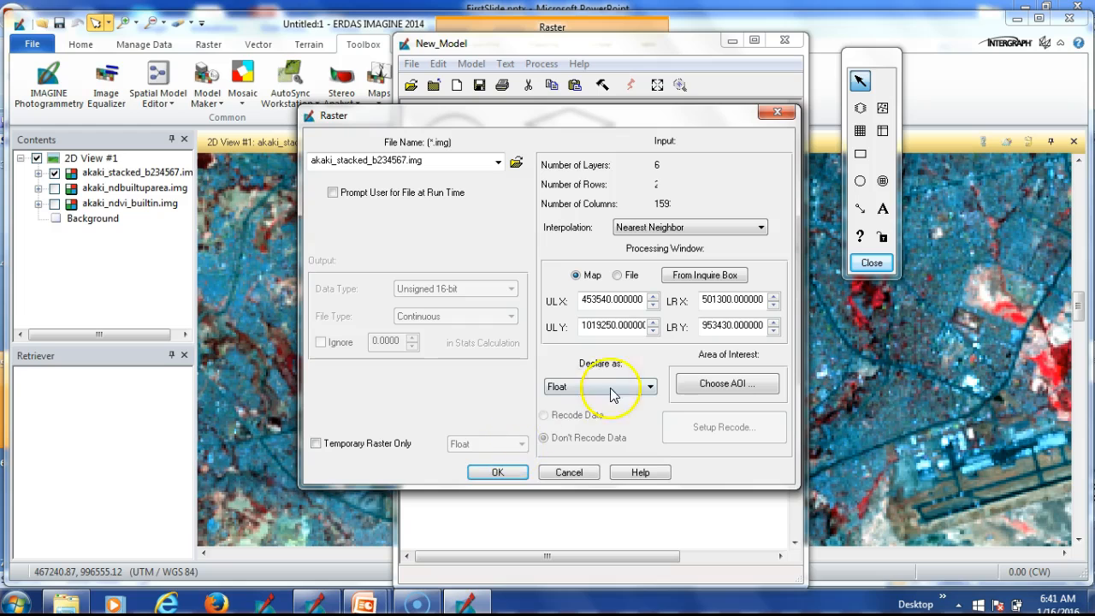
click(511, 473)
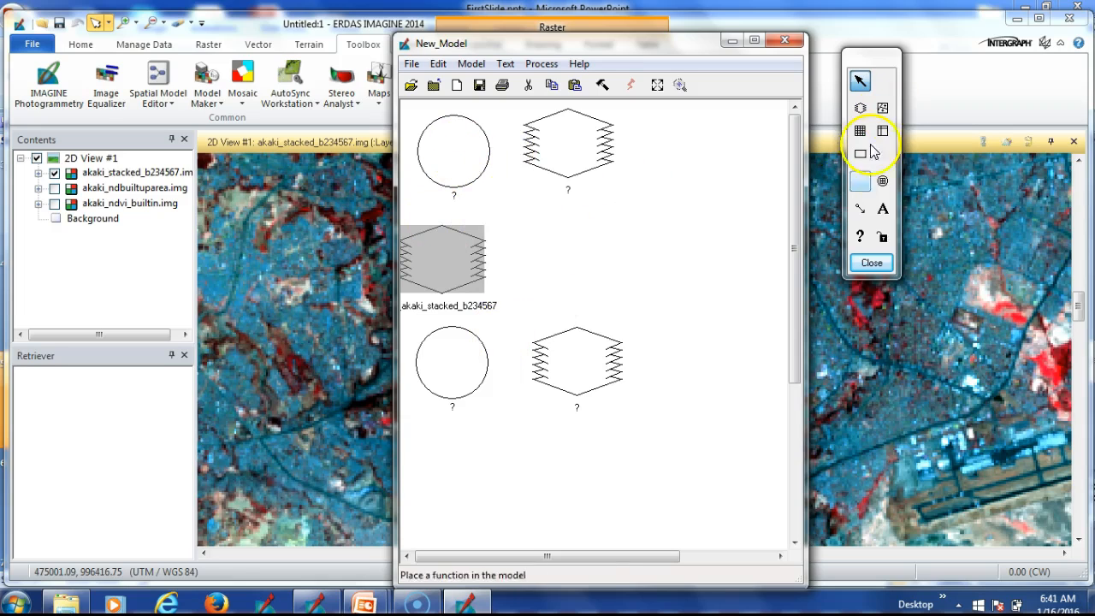
Connect the akaki_stacked_b234567 raster to the functions above and below it, and shift the raster slightly to line up with them
click(862, 211)
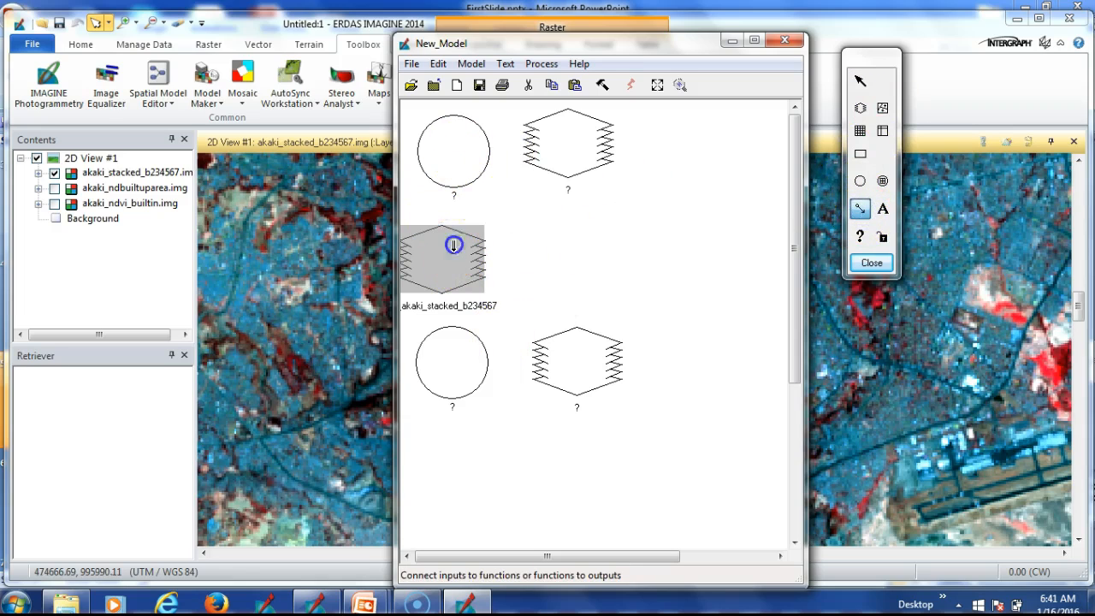
drag(452, 158, 454, 161)
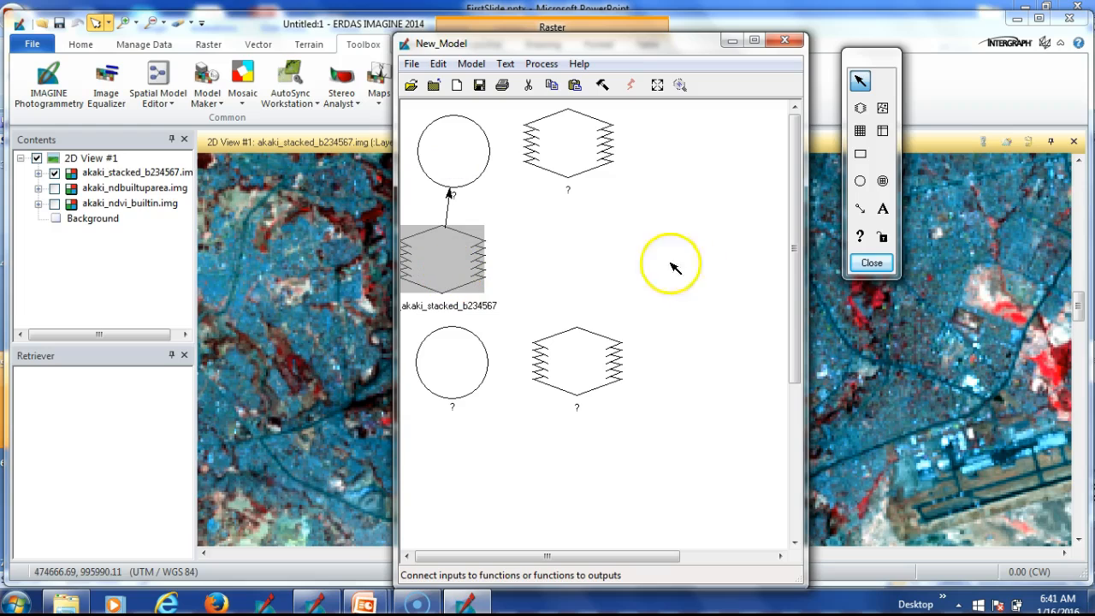
mouse_move(447, 276)
mouse_down()
mouse_move(452, 362)
mouse_move(458, 275)
mouse_up()
click(860, 208)
drag(465, 358, 465, 358)
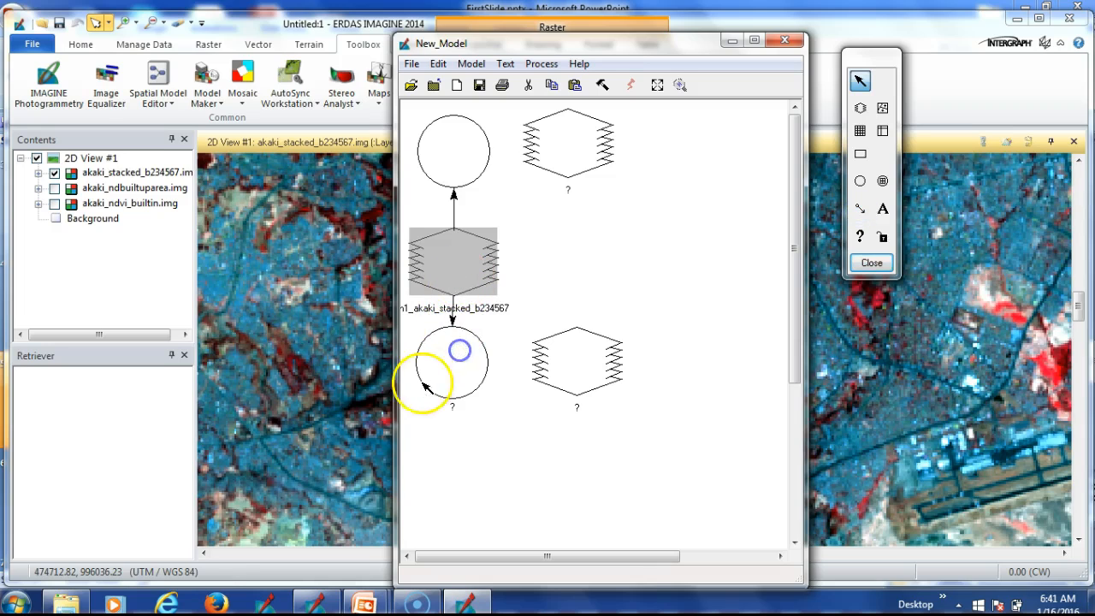
Connect the upper and lower functions to the output raster objects beside them
click(861, 211)
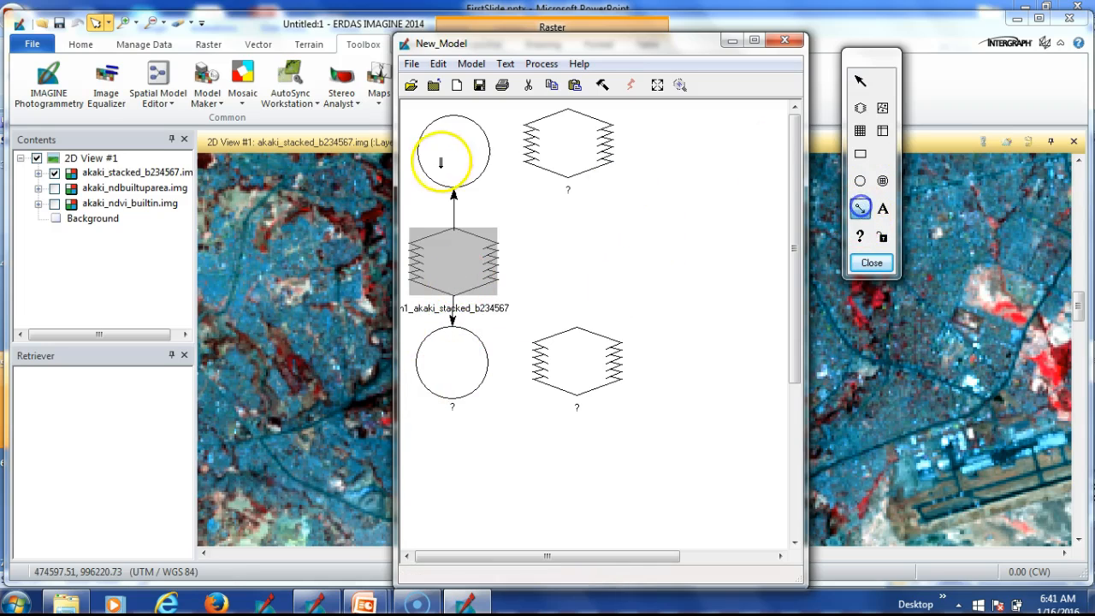
drag(555, 137, 555, 138)
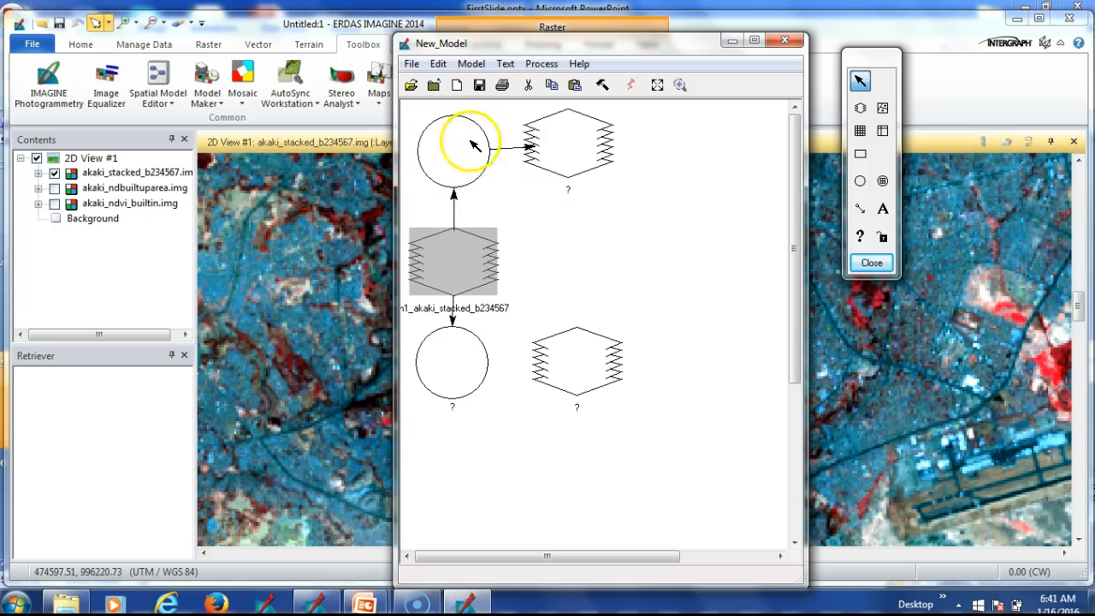
drag(465, 354, 528, 355)
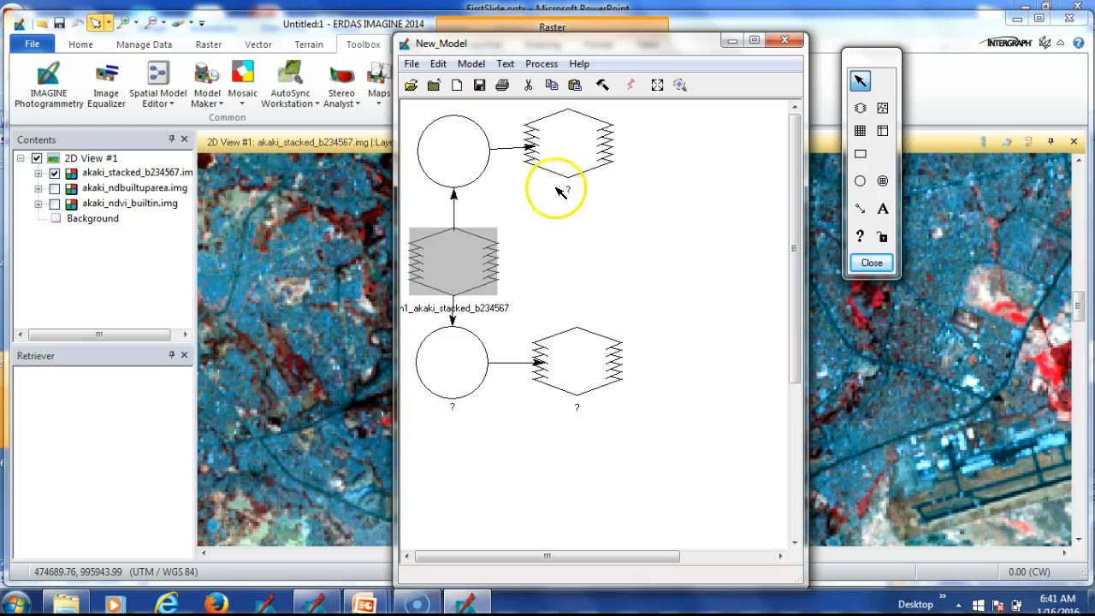
Assign the upper output raster the file name akaki_nir_minus_red.img in the demo folder
double_click(574, 150)
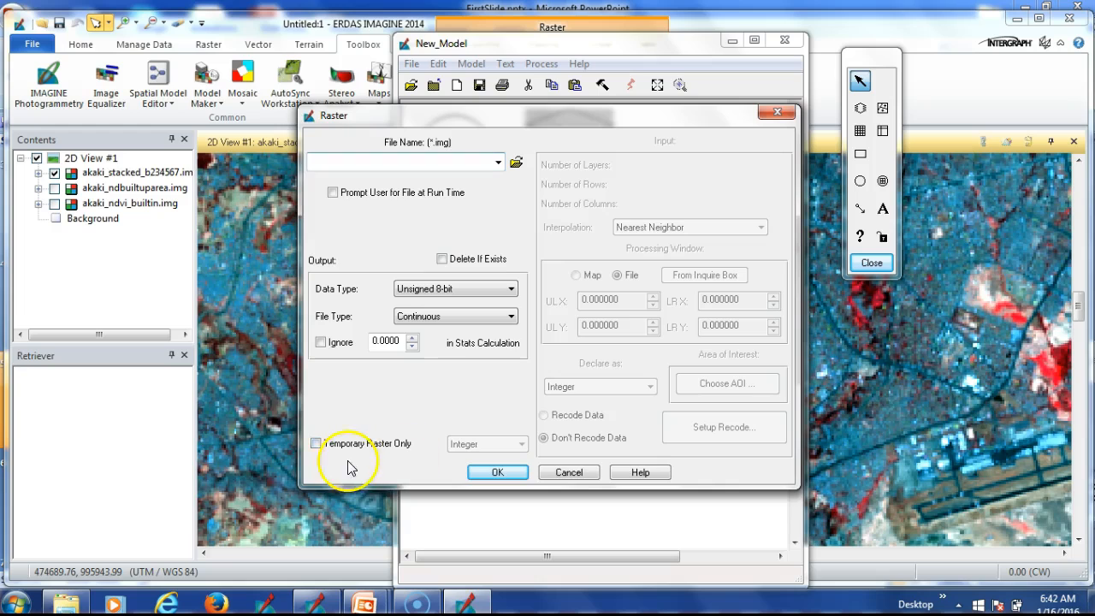
click(516, 164)
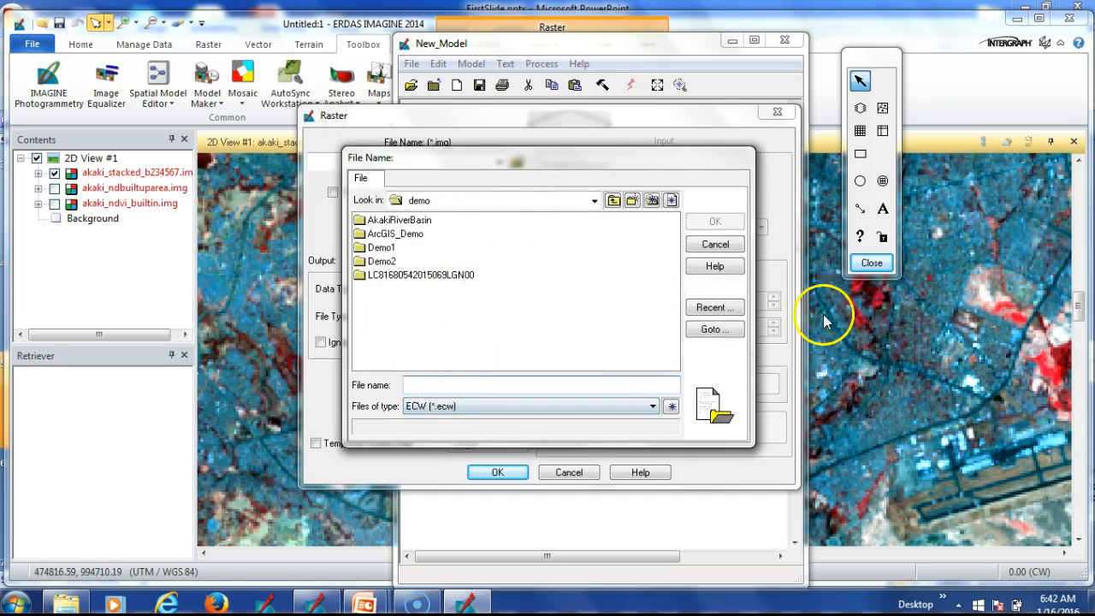
click(715, 307)
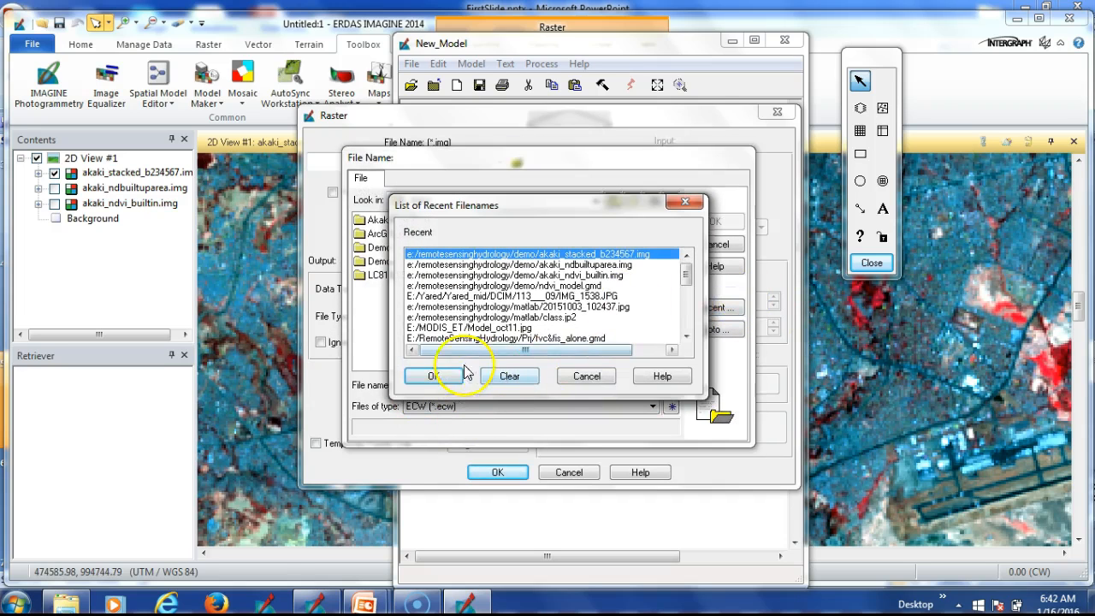
click(438, 376)
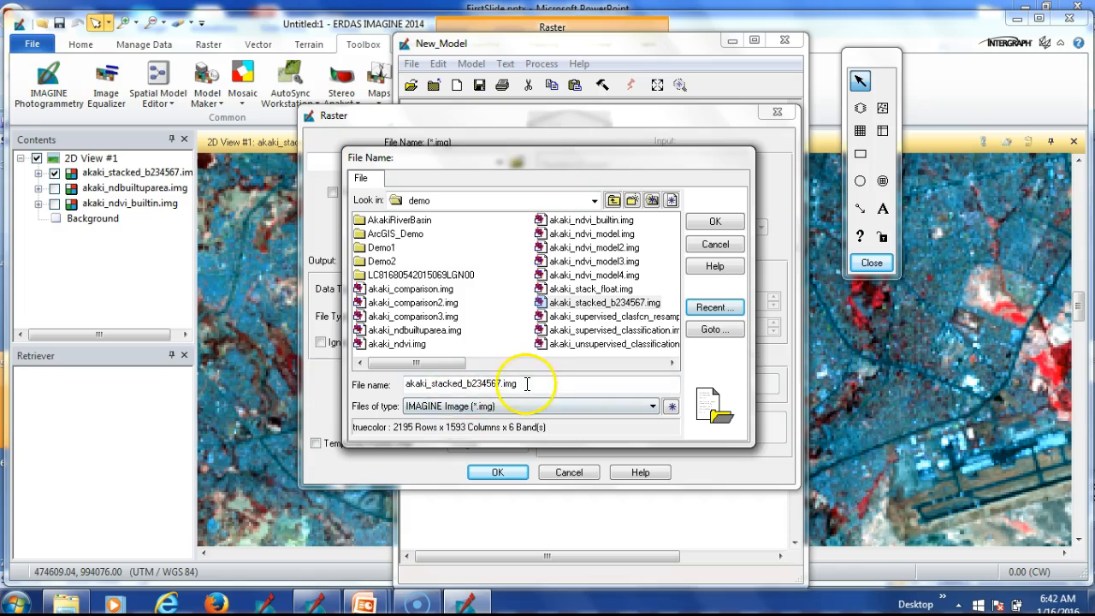
drag(528, 384, 389, 383)
text(akaki_NIR_minus_Red)
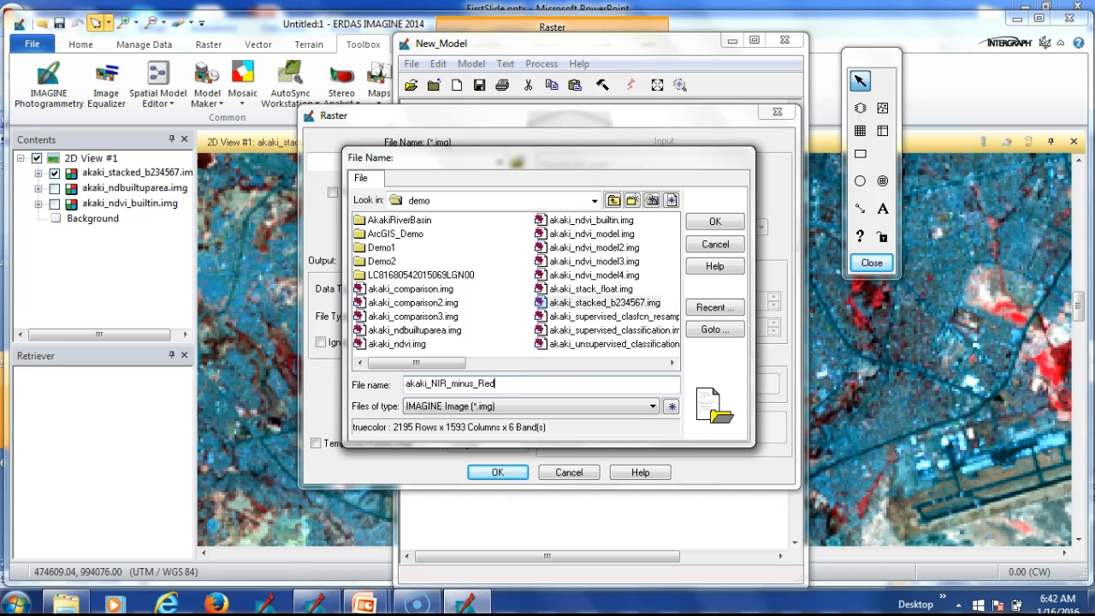
click(717, 221)
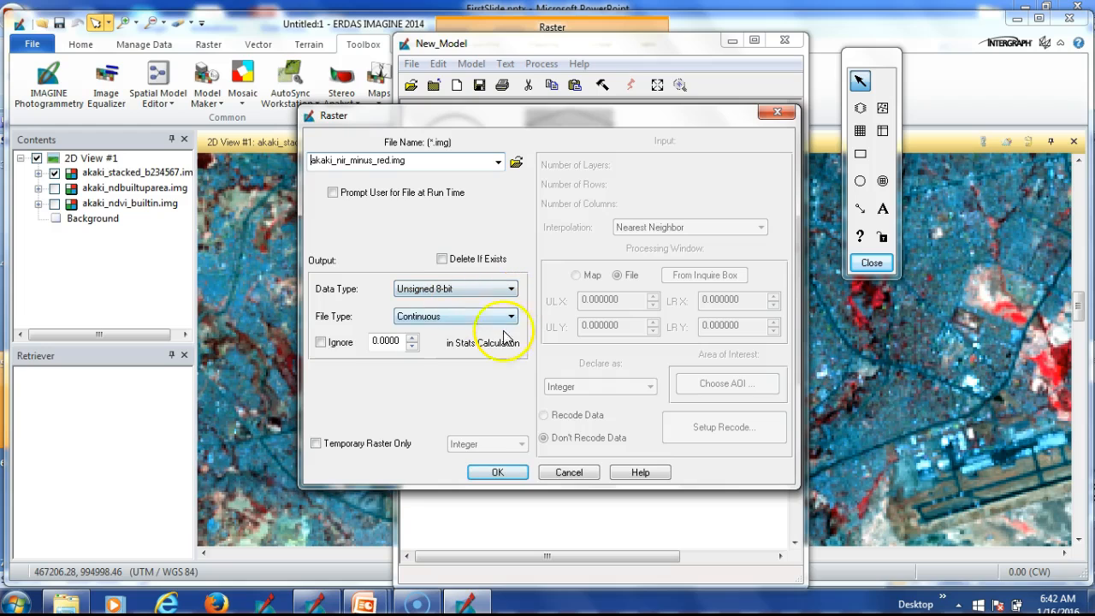
Set the upper output raster's data type to Float Double and have the file deleted if it exists
click(516, 291)
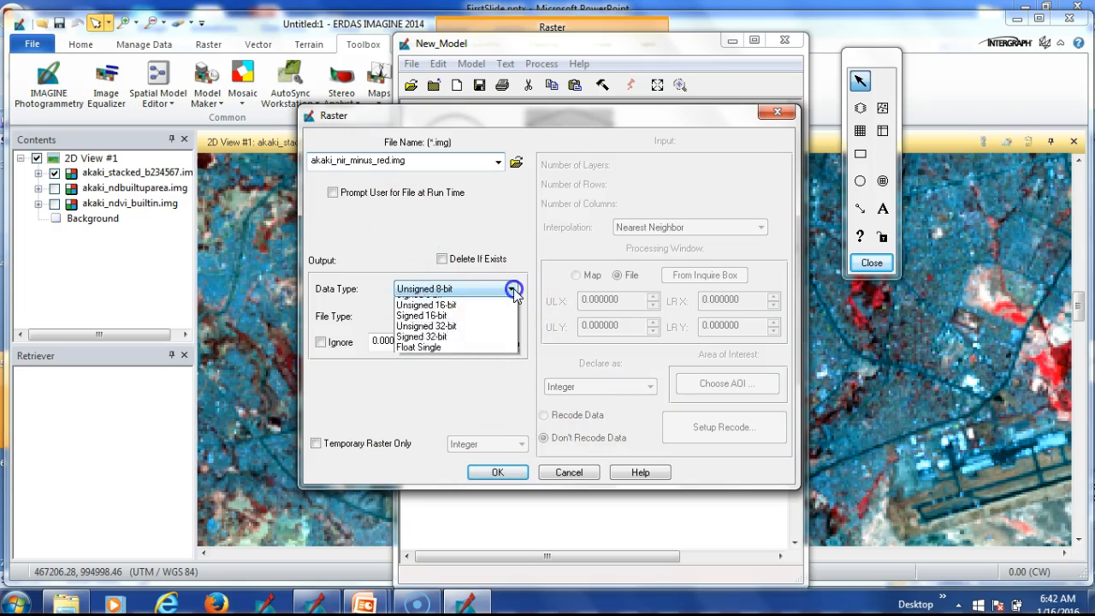
click(462, 410)
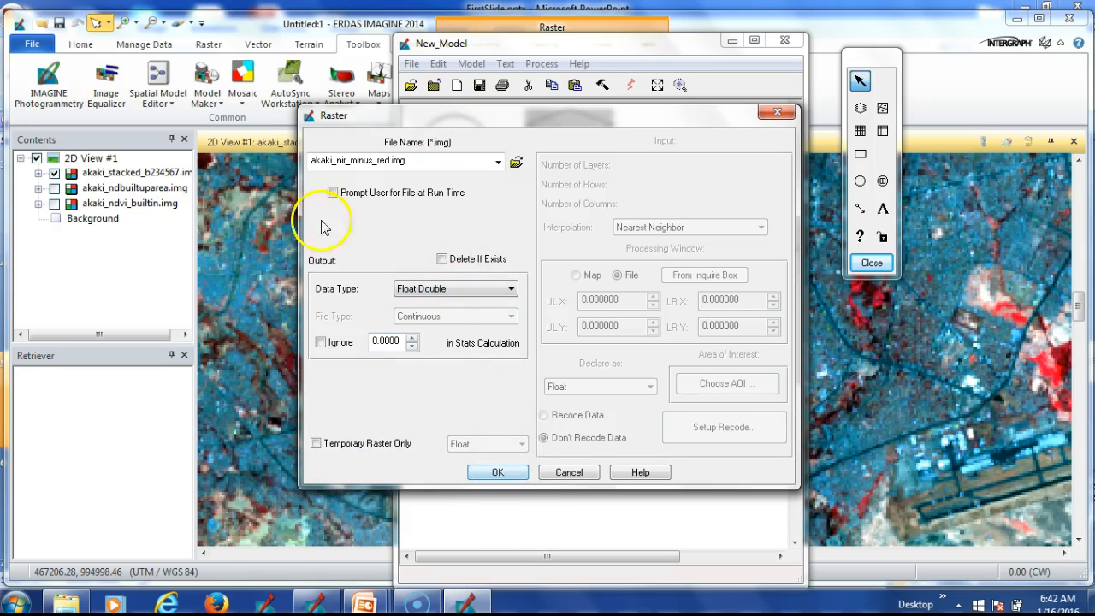
click(442, 259)
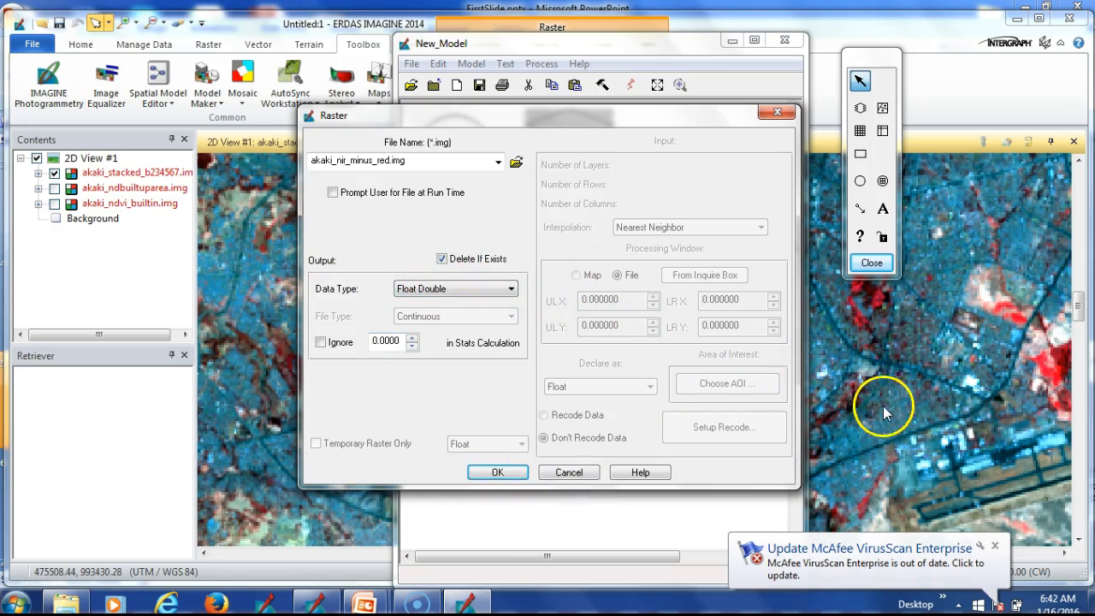
click(498, 472)
Assign the lower output raster the file name akaki_nir_plus_red.img, based on the recent akaki_nir_minus_red.img entry
double_click(570, 365)
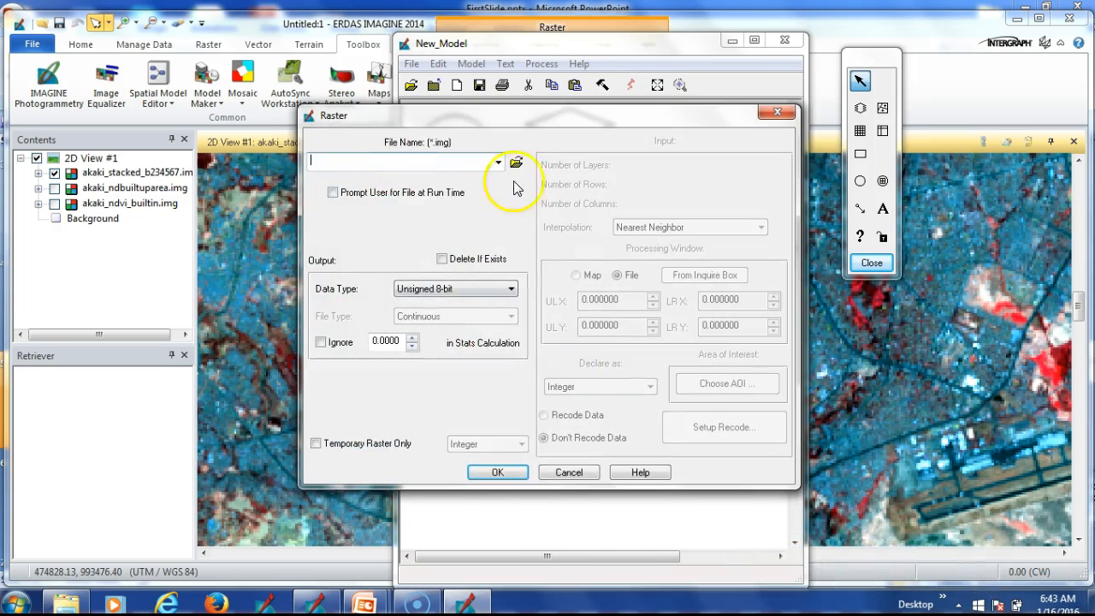
click(516, 163)
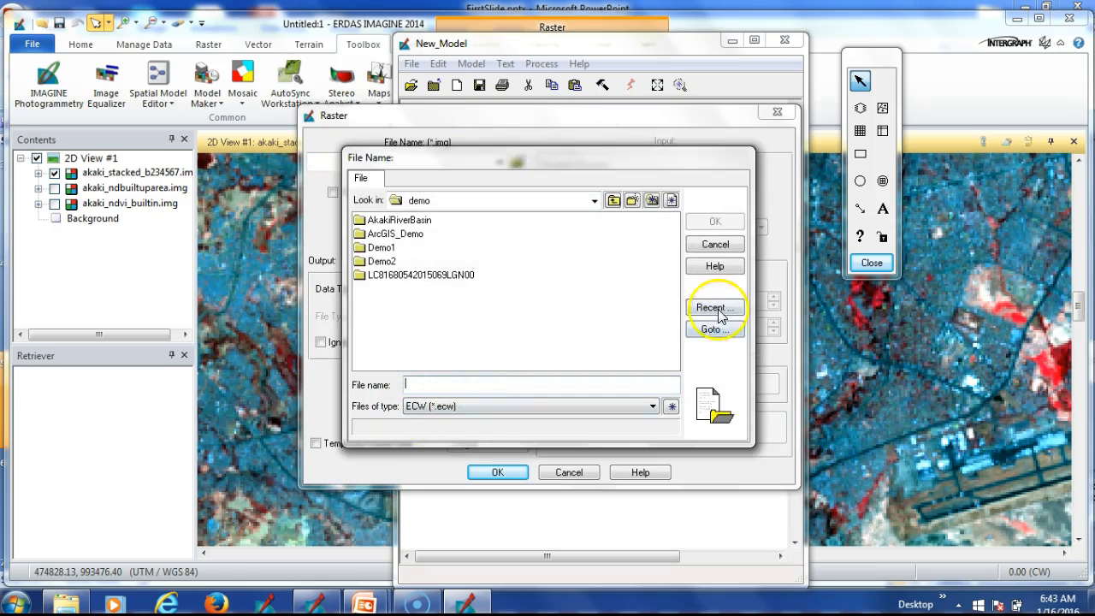
click(713, 307)
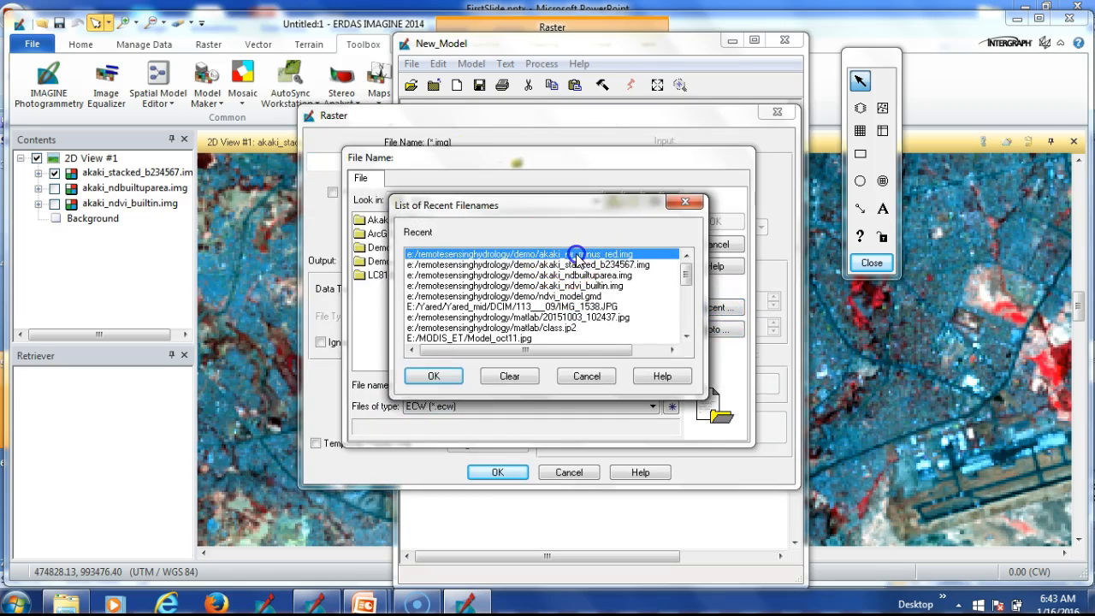
click(440, 376)
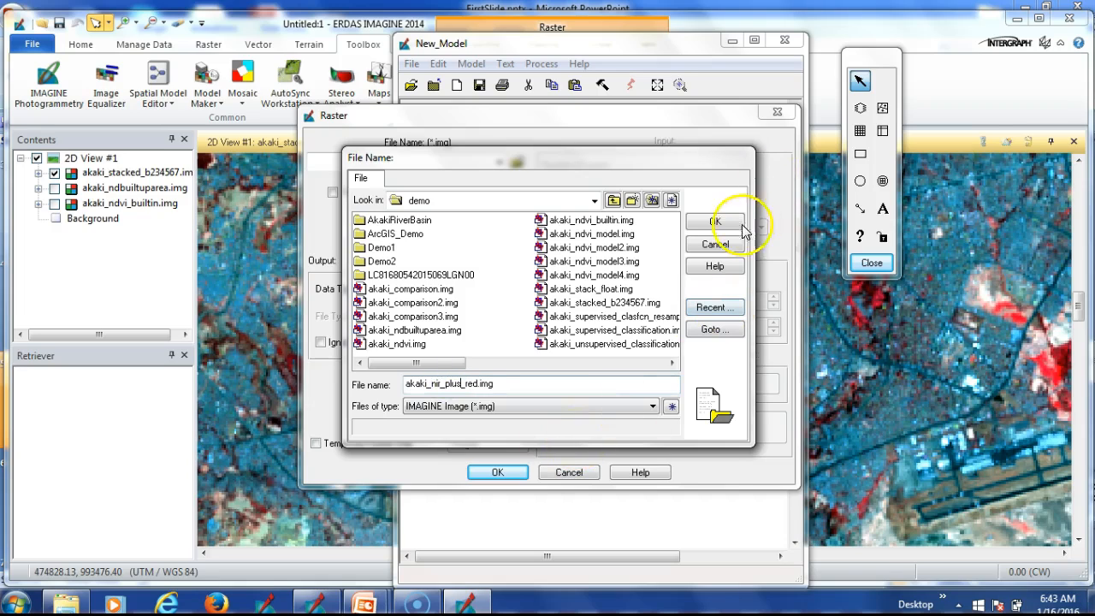
click(716, 222)
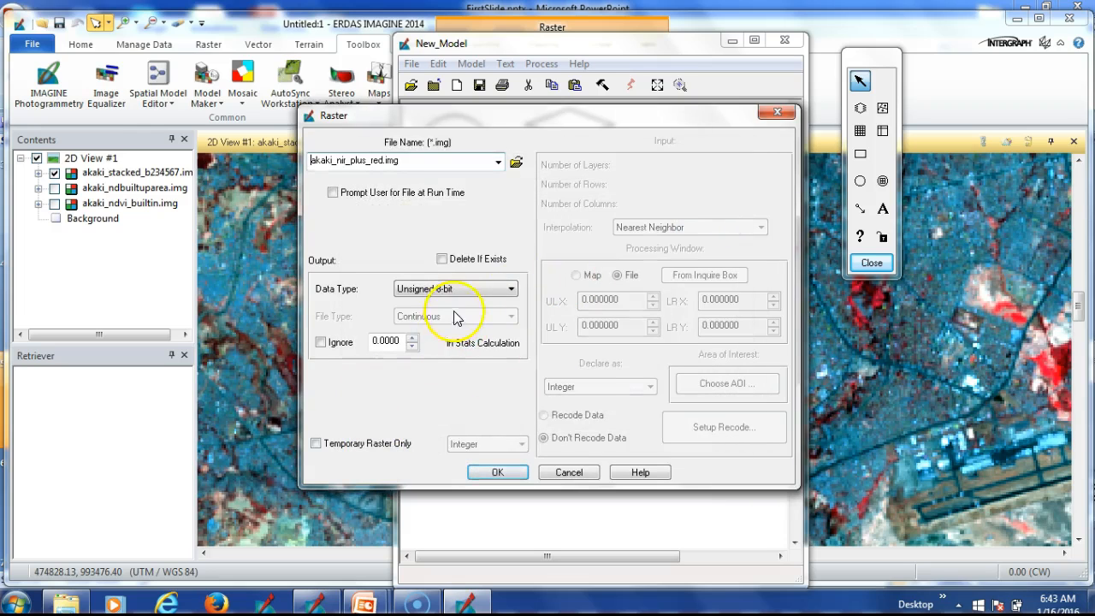
Set the lower output raster to Float Double with deletion of an existing file, and open the upper function's definition
click(475, 288)
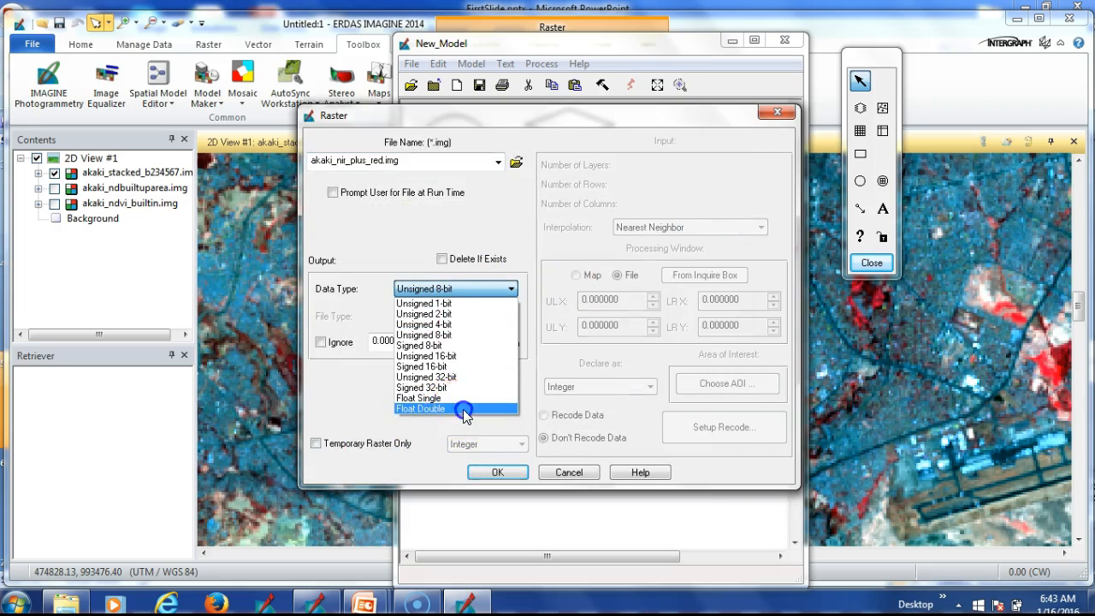
click(454, 409)
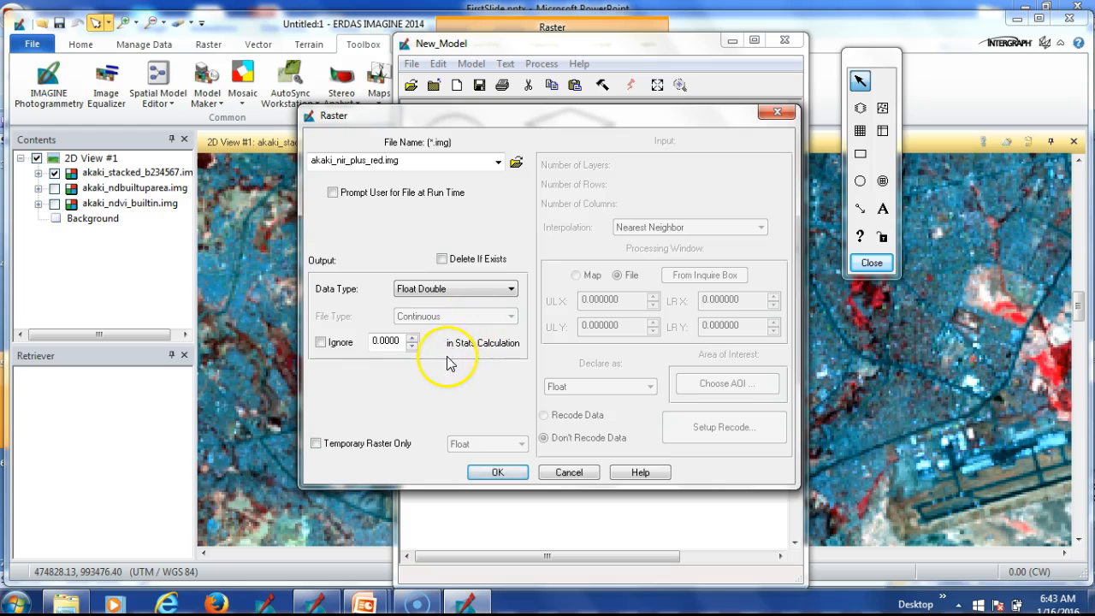
click(445, 261)
click(500, 474)
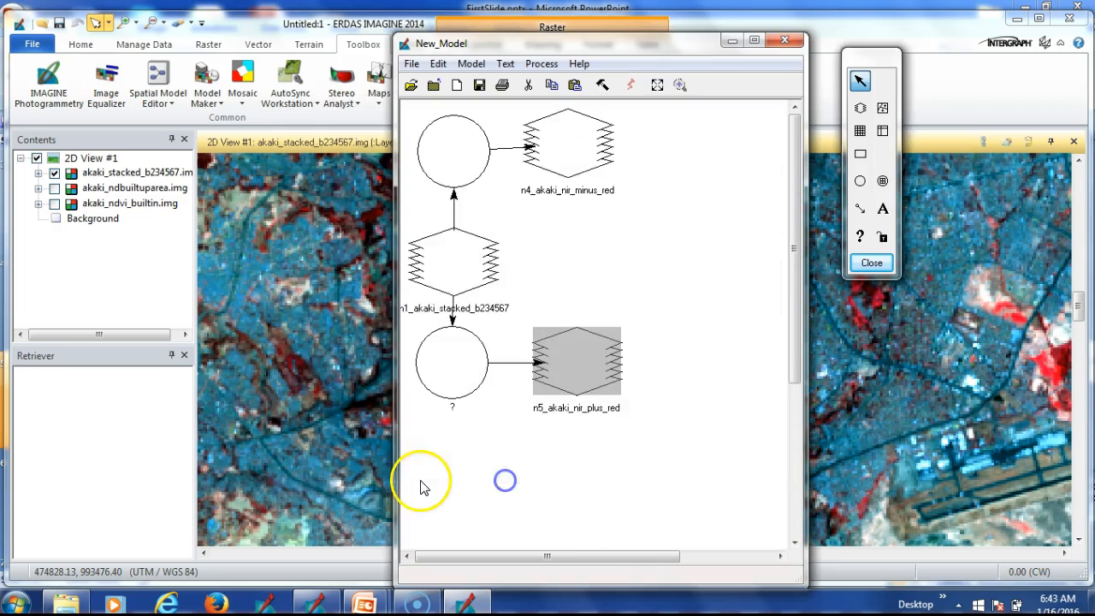
double_click(460, 168)
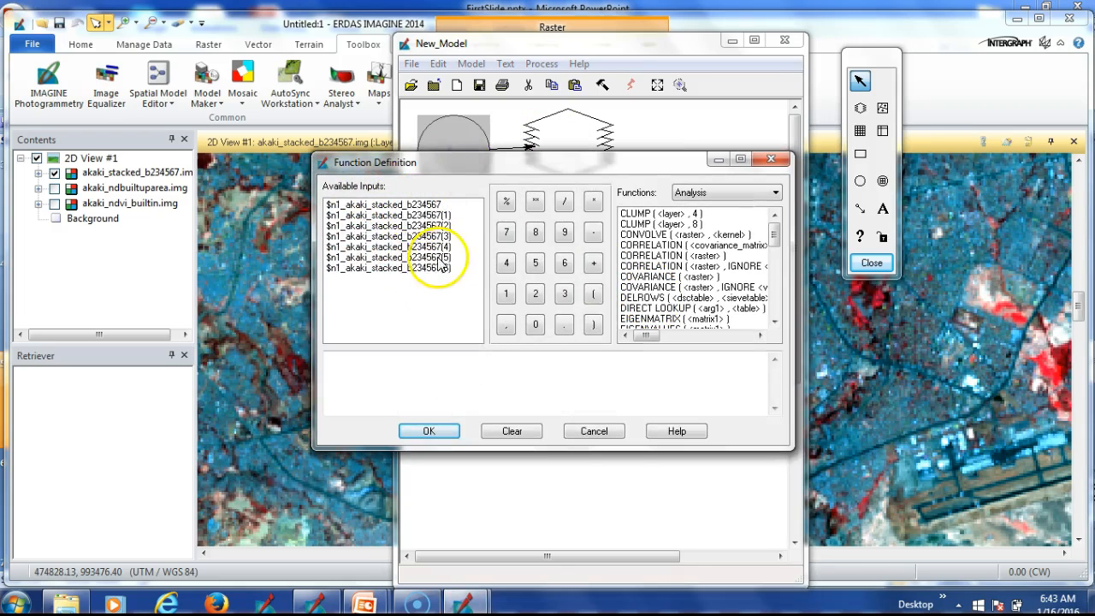
click(426, 235)
click(593, 263)
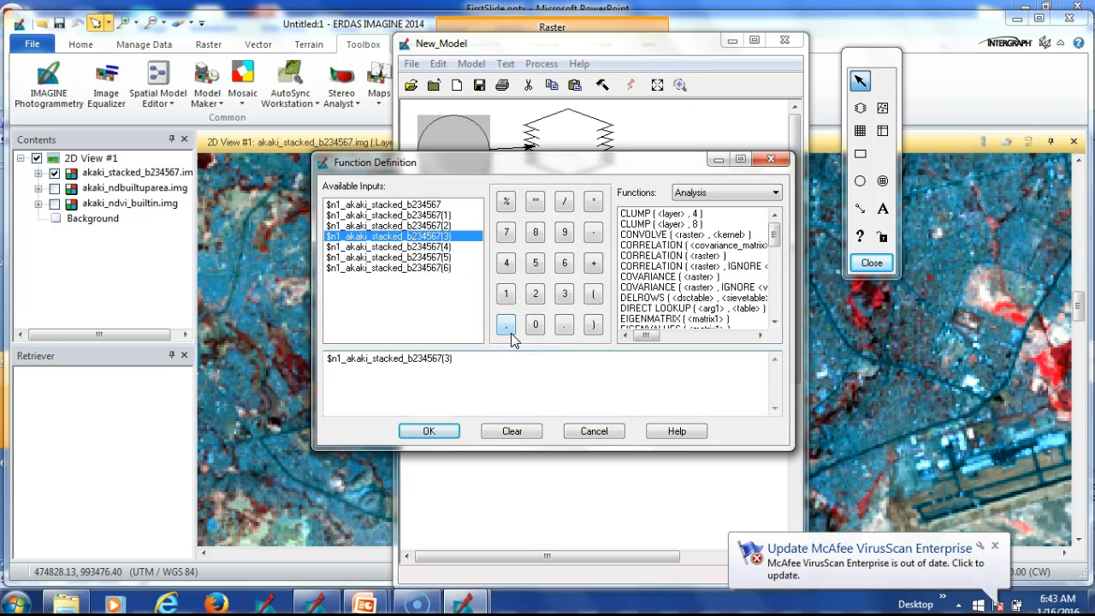
drag(455, 360, 314, 363)
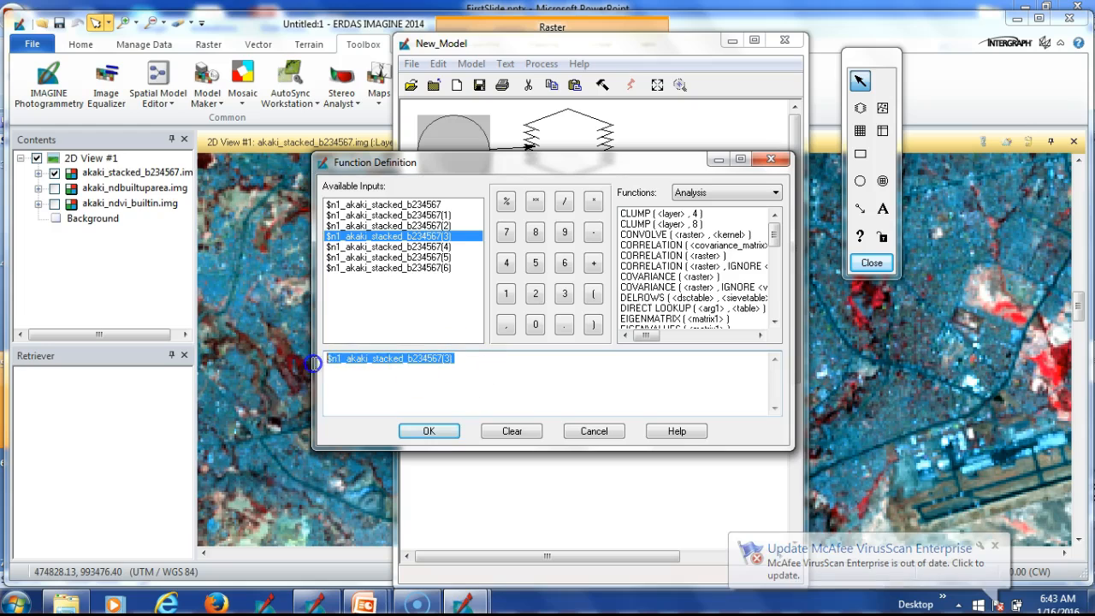
key(Delete)
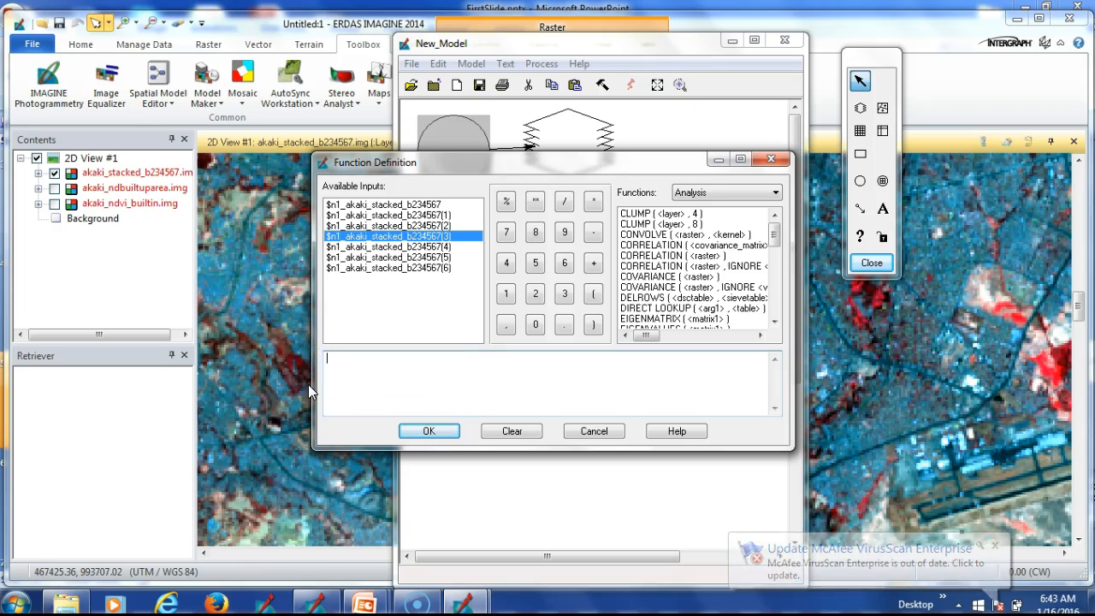
Define the upper function as $n1_akaki_stacked_b234567(4) - $n1_akaki_stacked_b234567(3), and open the lower function's definition
click(440, 247)
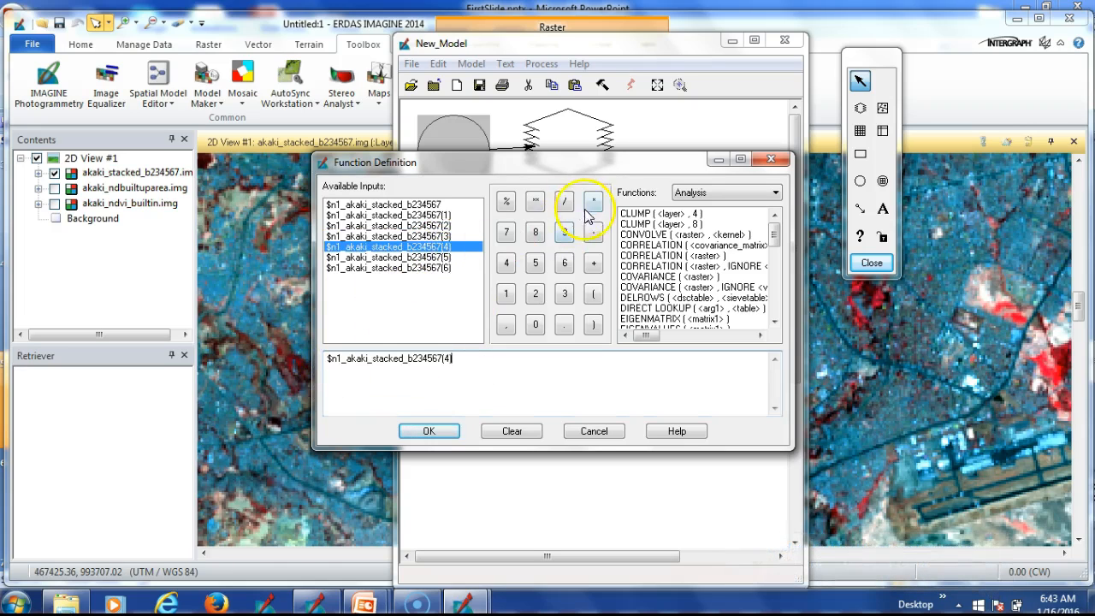
click(389, 237)
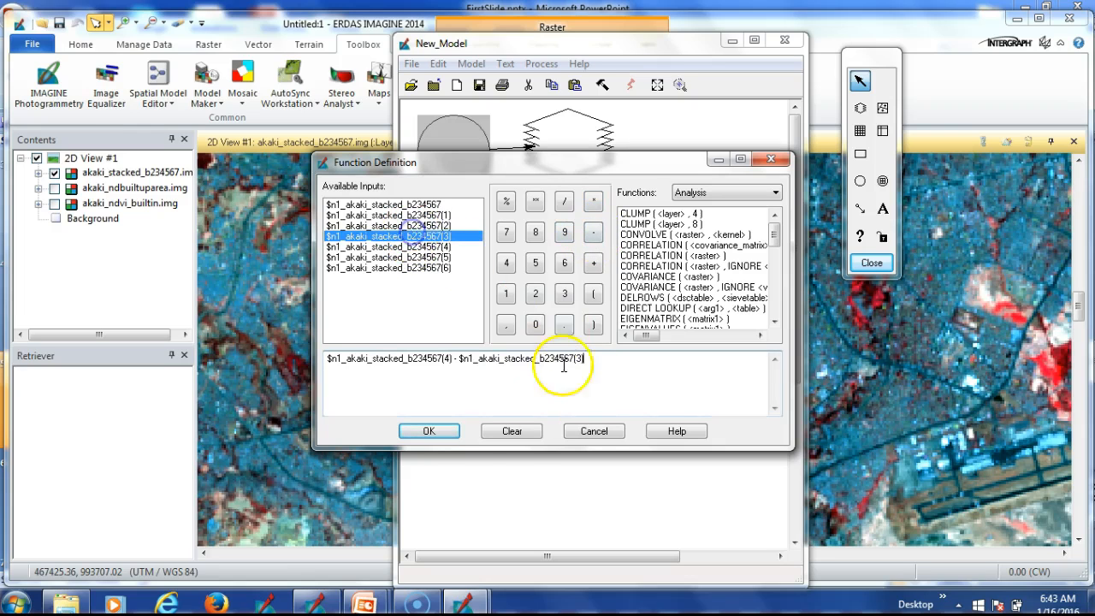
click(429, 432)
click(430, 431)
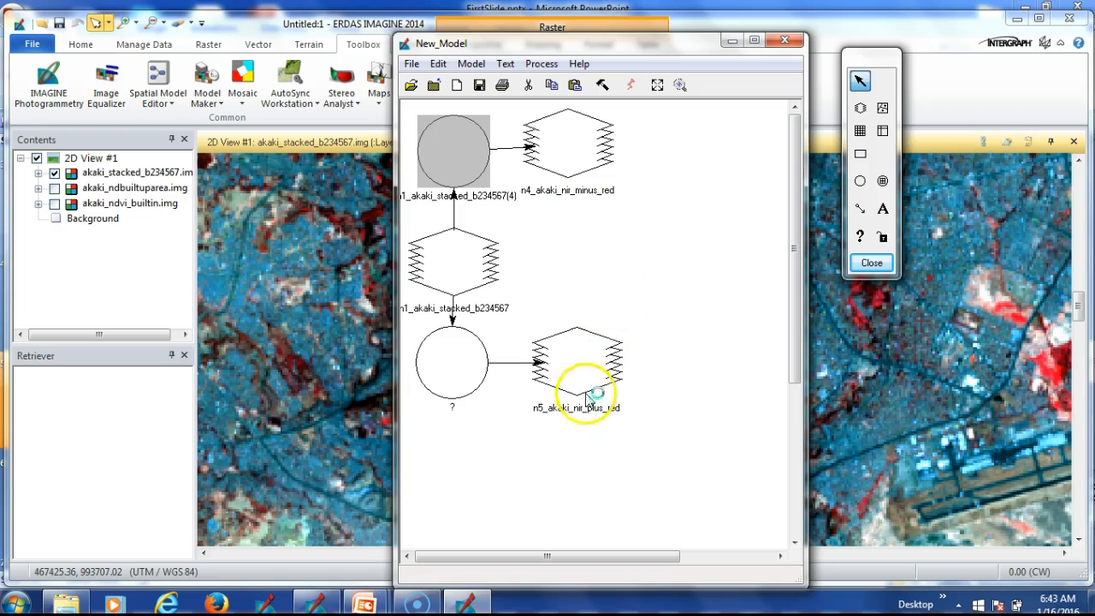
double_click(469, 380)
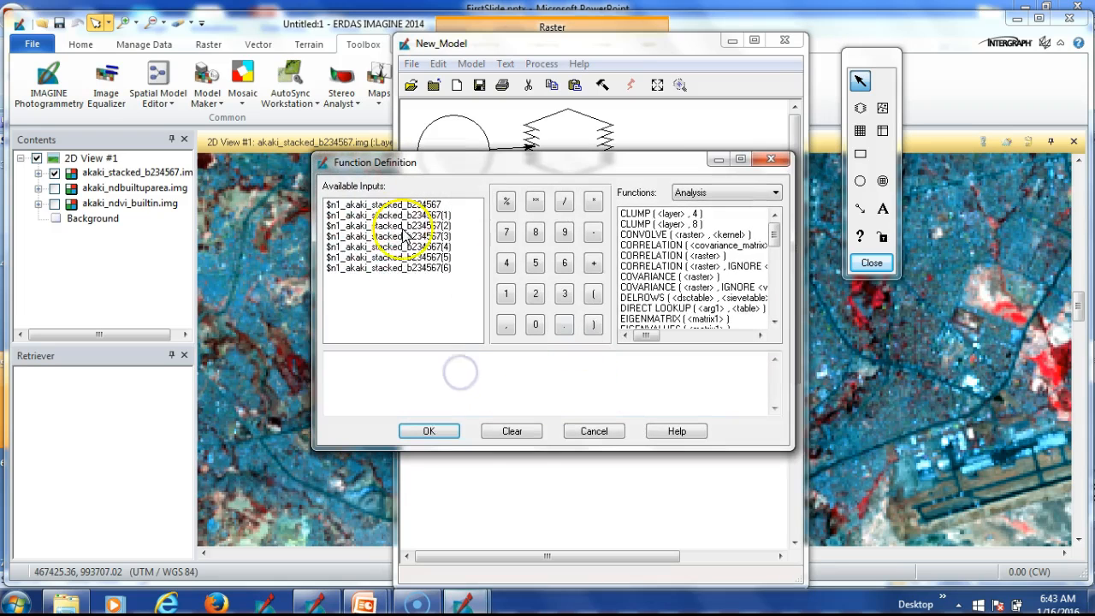
click(419, 237)
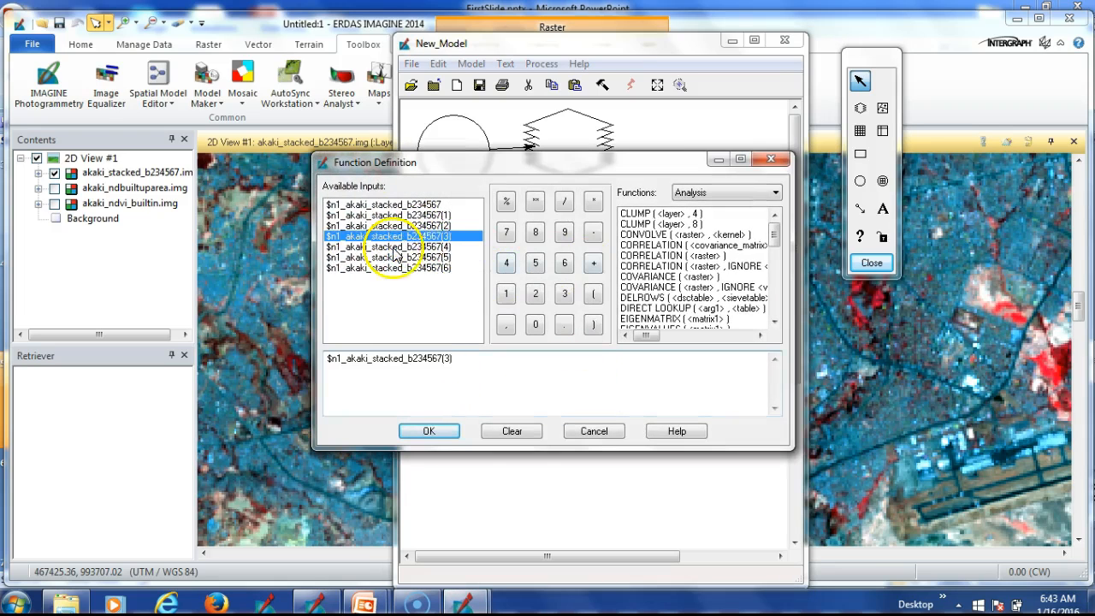
click(430, 248)
drag(578, 359, 301, 376)
drag(602, 363, 277, 348)
key(Delete)
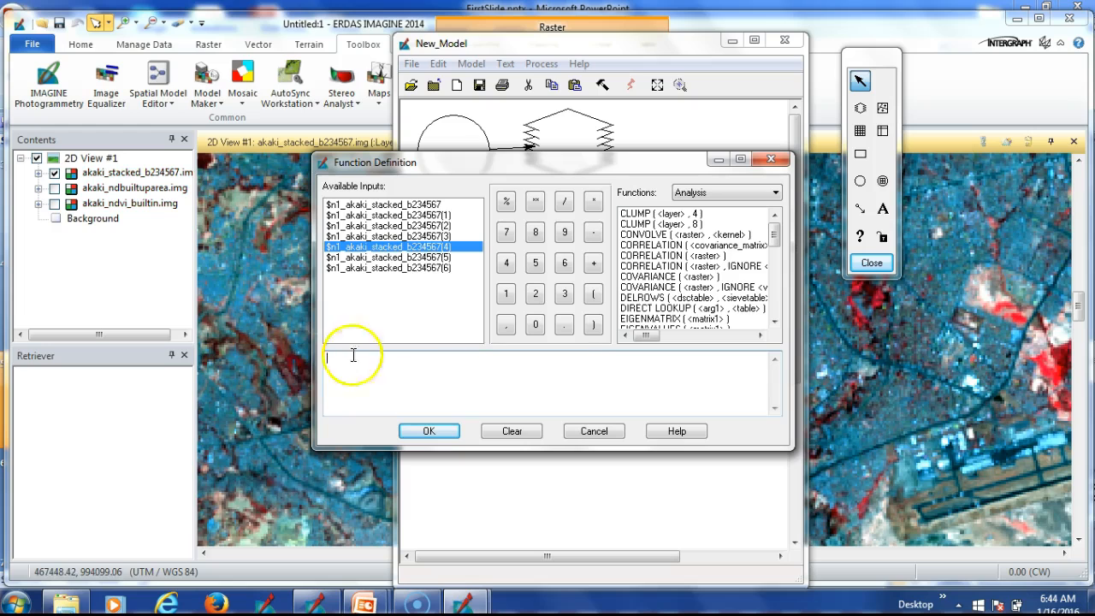
Define the lower function as $n1_akaki_stacked_b234567(4) + $n1_akaki_stacked_b234567(3) and confirm the definition
click(421, 248)
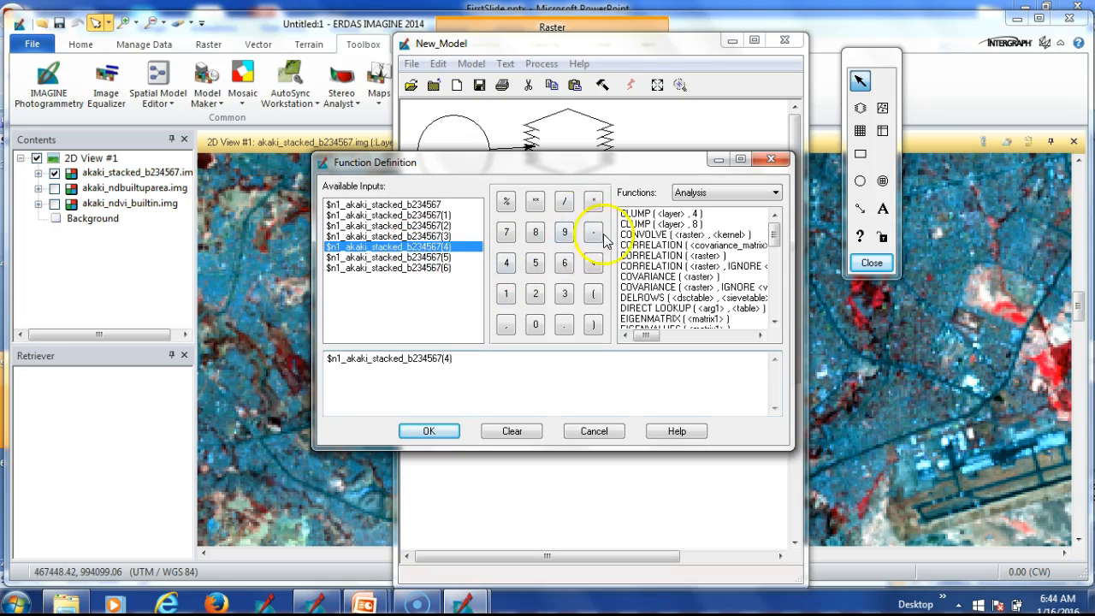
click(593, 263)
click(411, 236)
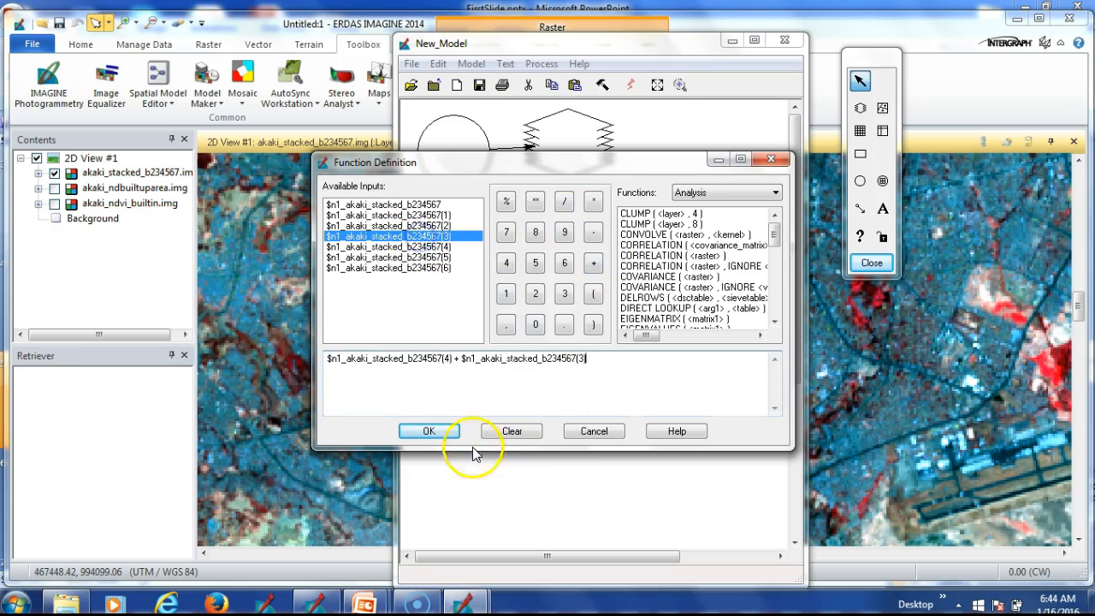
click(428, 432)
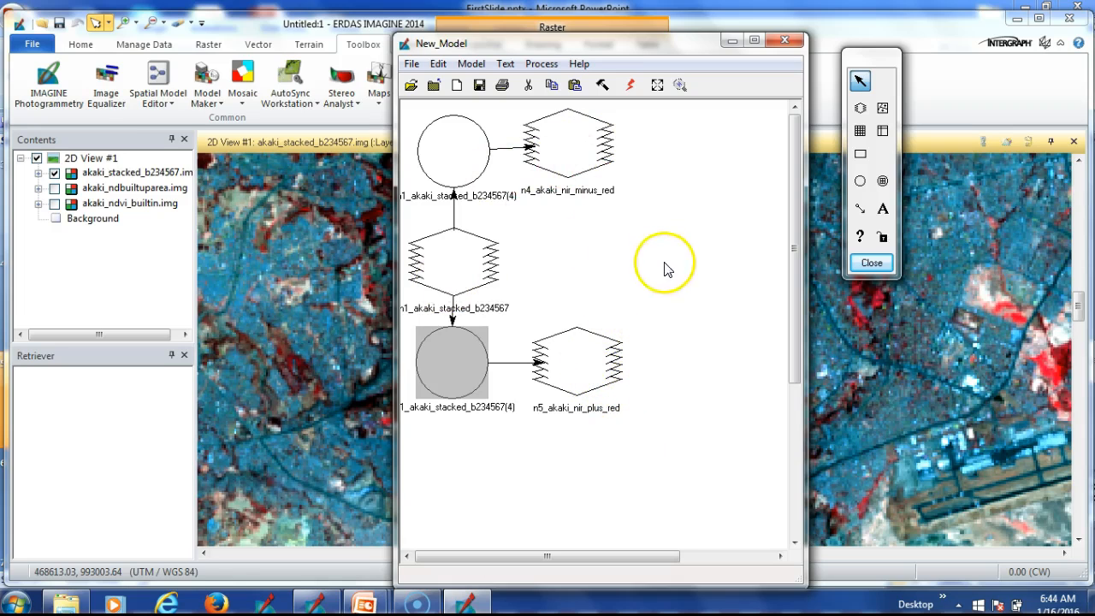
click(690, 258)
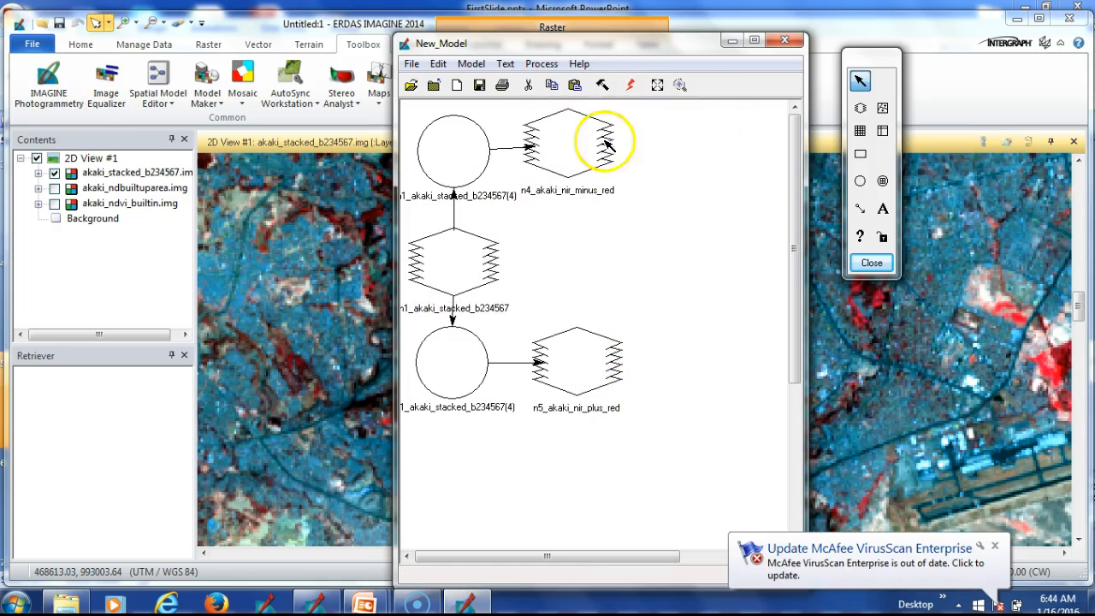
Execute the model, dismiss the process list and return to the main 2D viewer window
click(631, 89)
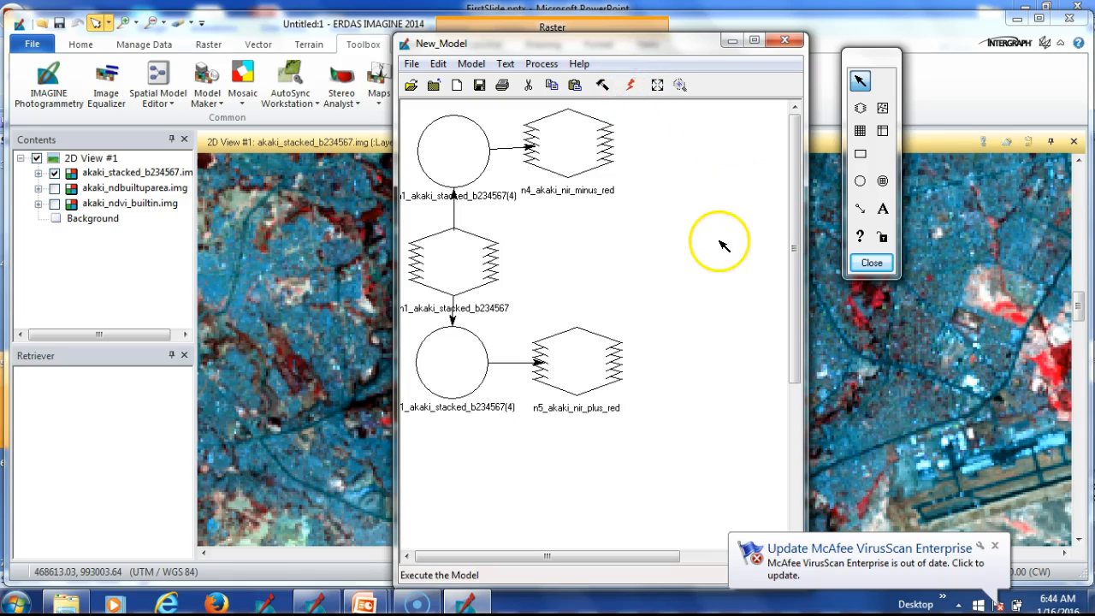
click(792, 394)
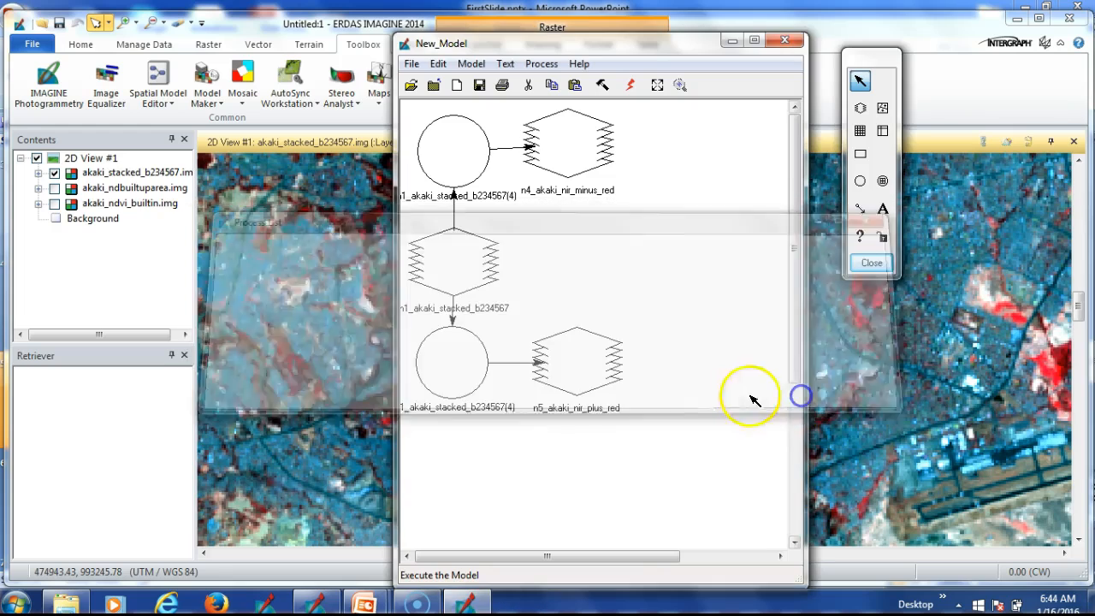
click(95, 291)
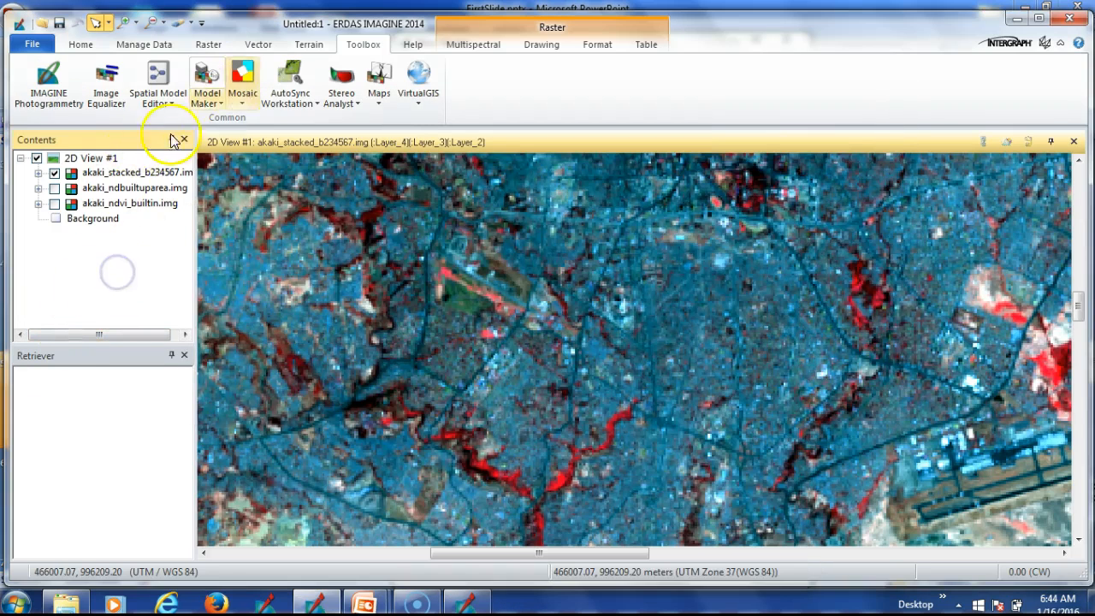
Add akaki_nir_minus_red.img from the recent files as a raster layer in 2D View #1
right_click(96, 158)
click(186, 65)
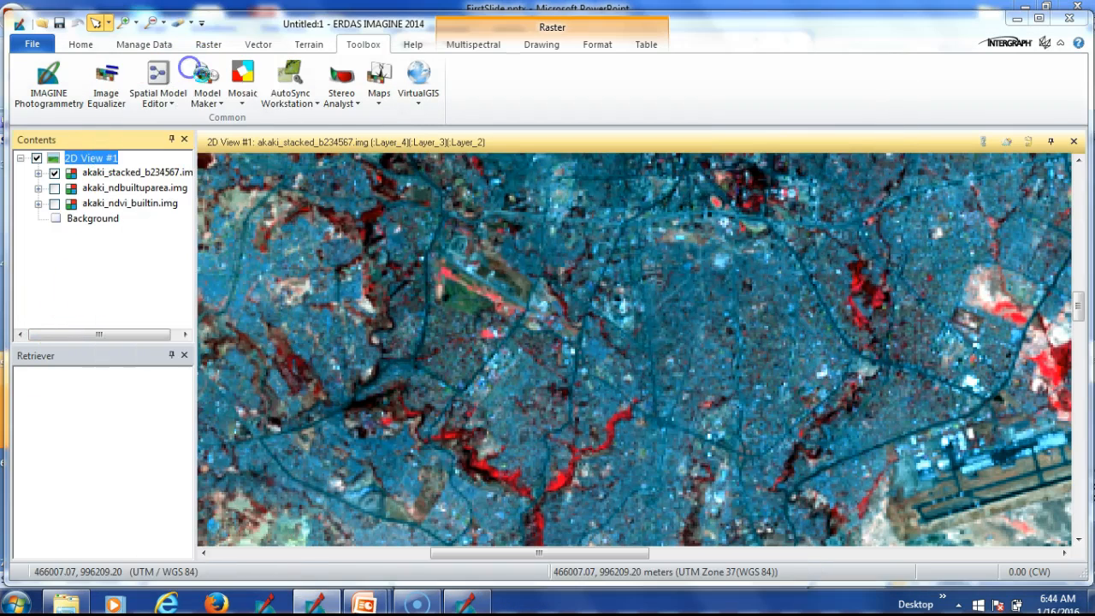
click(717, 312)
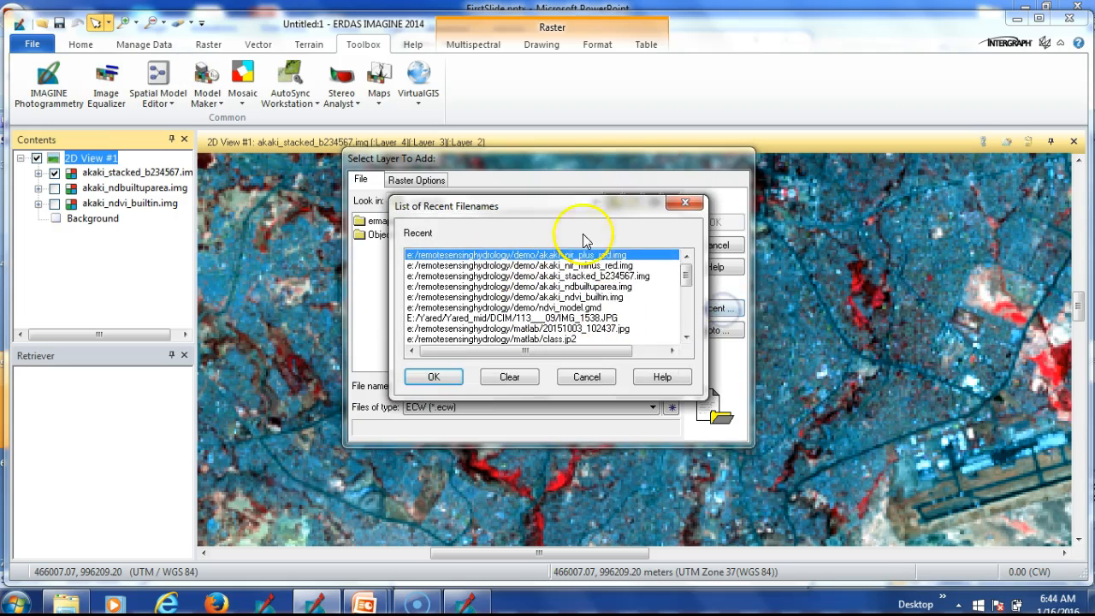
click(597, 266)
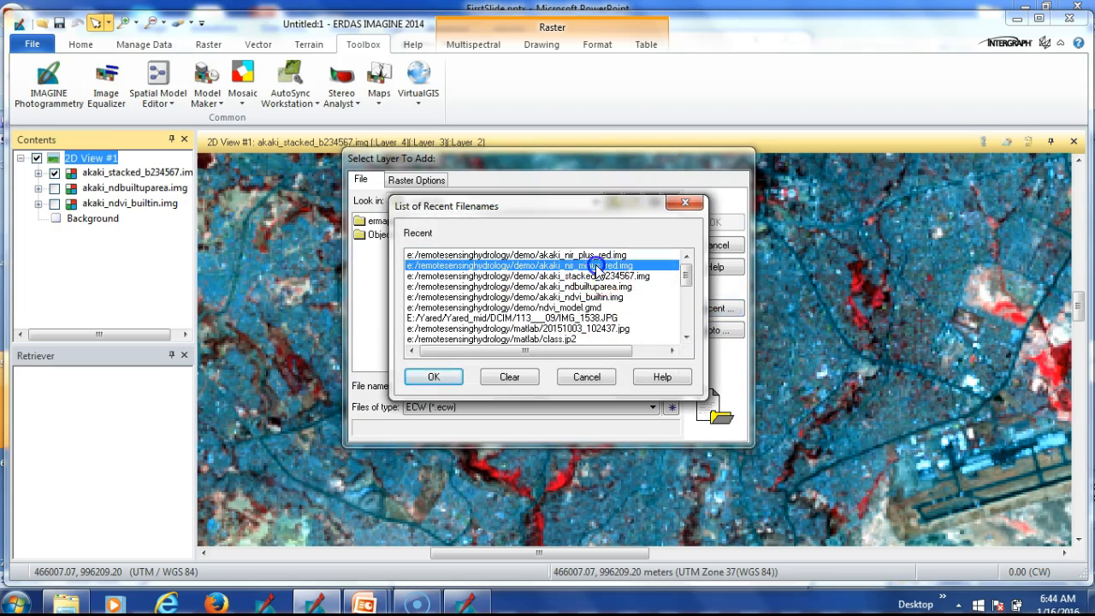
click(592, 255)
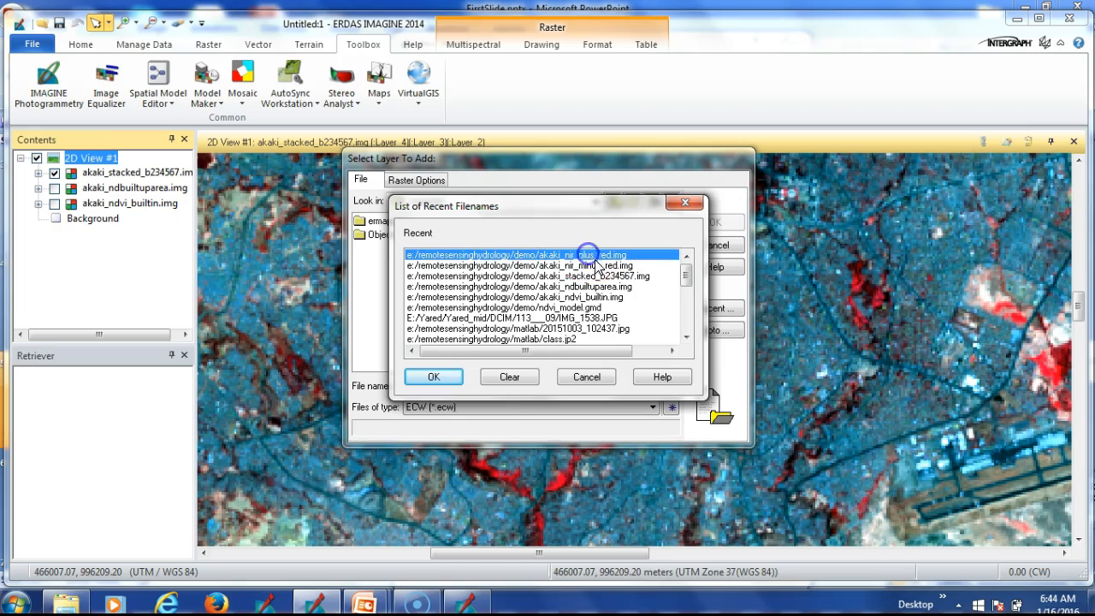
click(439, 379)
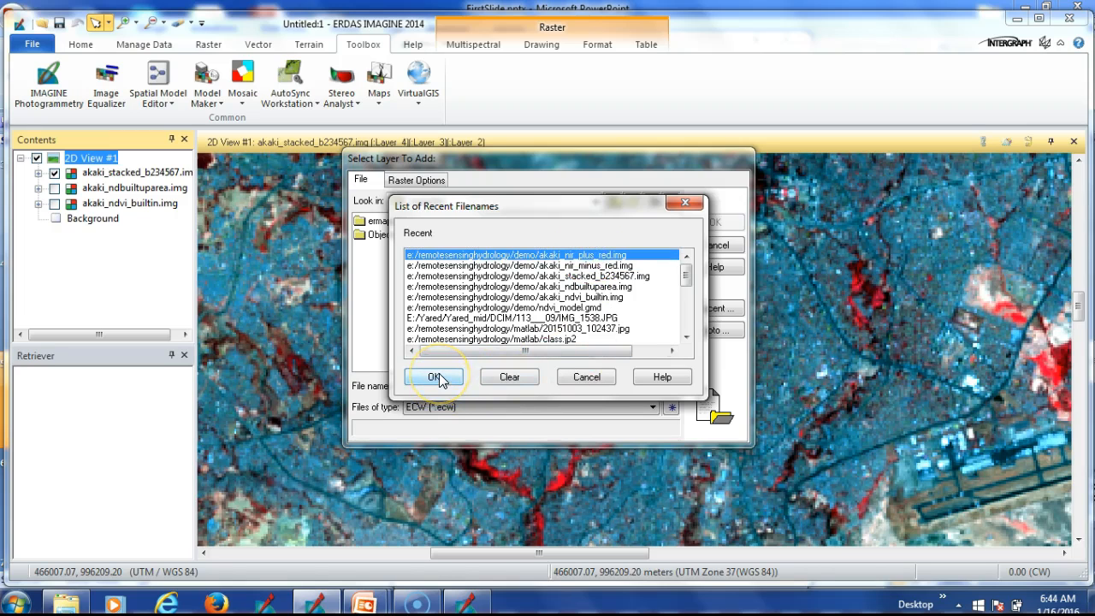
click(630, 266)
click(434, 376)
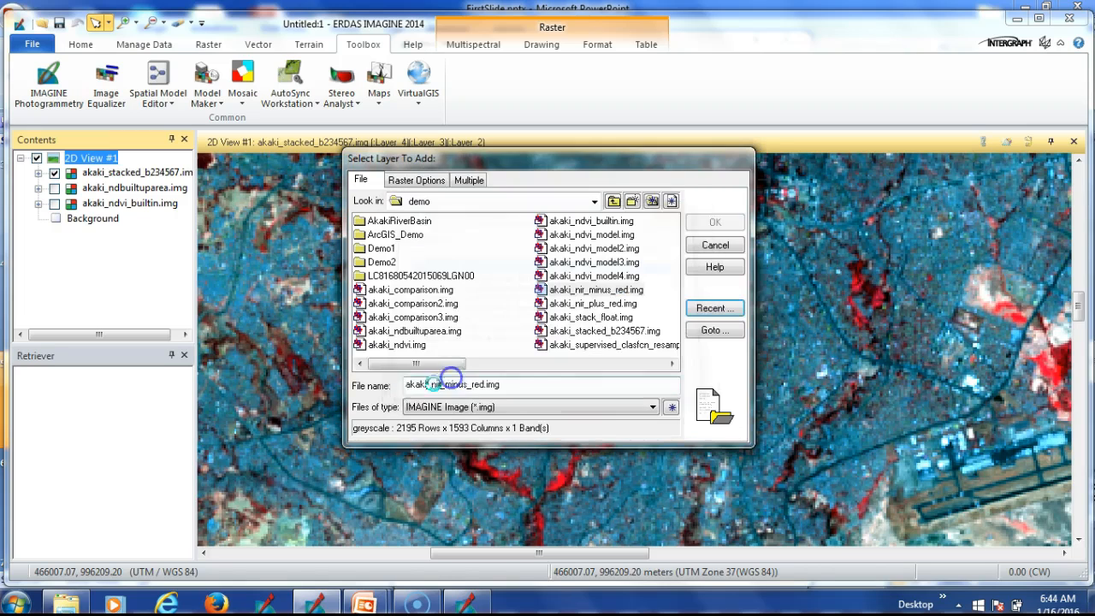
click(733, 226)
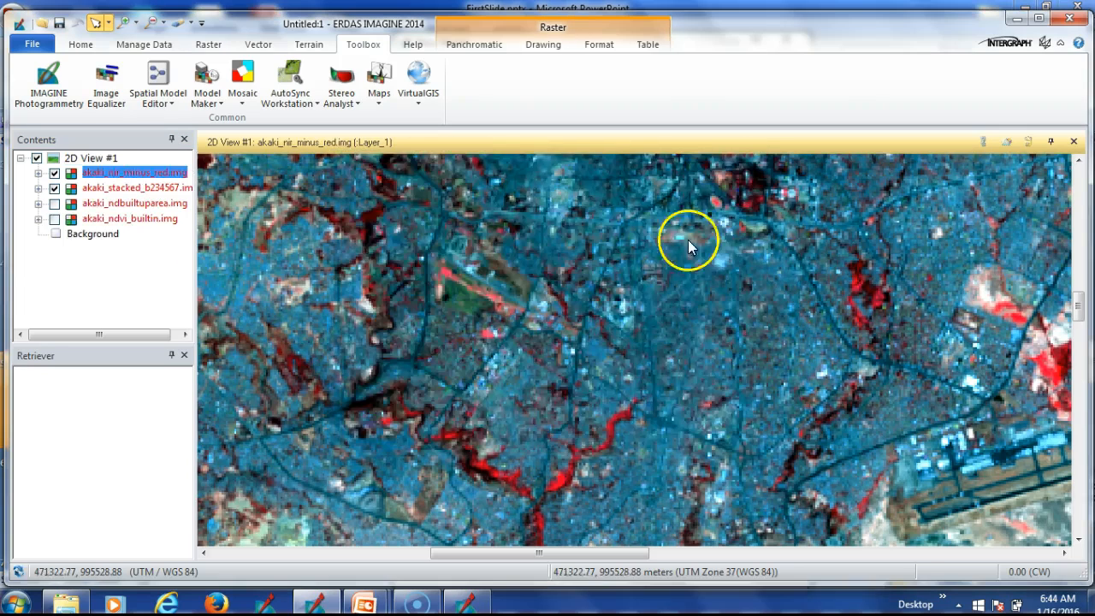
Hide the akaki_stacked_b234567.img layer and fit the view to show the whole NIR-minus-red raster
click(56, 192)
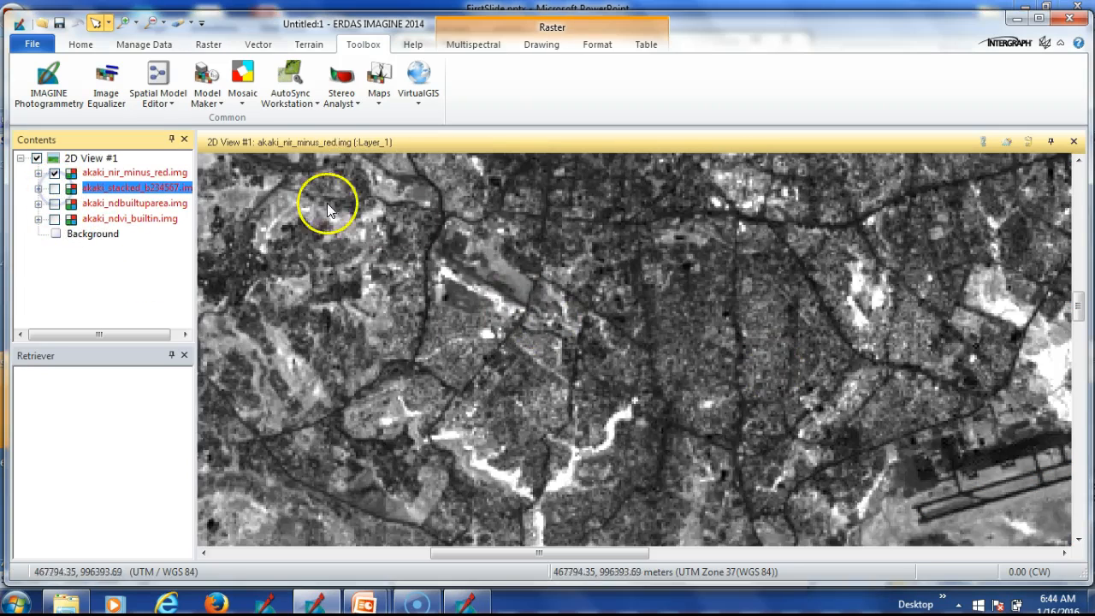
right_click(628, 299)
click(683, 375)
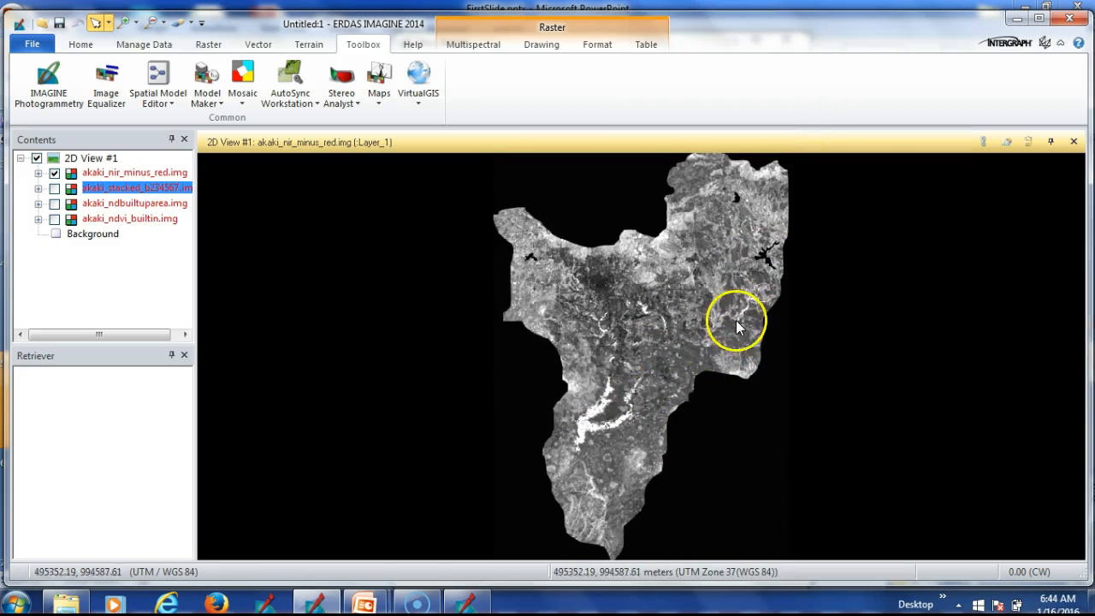
Add akaki_nir_plus_red.img from the recent files as a raster layer in 2D View #1
click(96, 158)
right_click(96, 159)
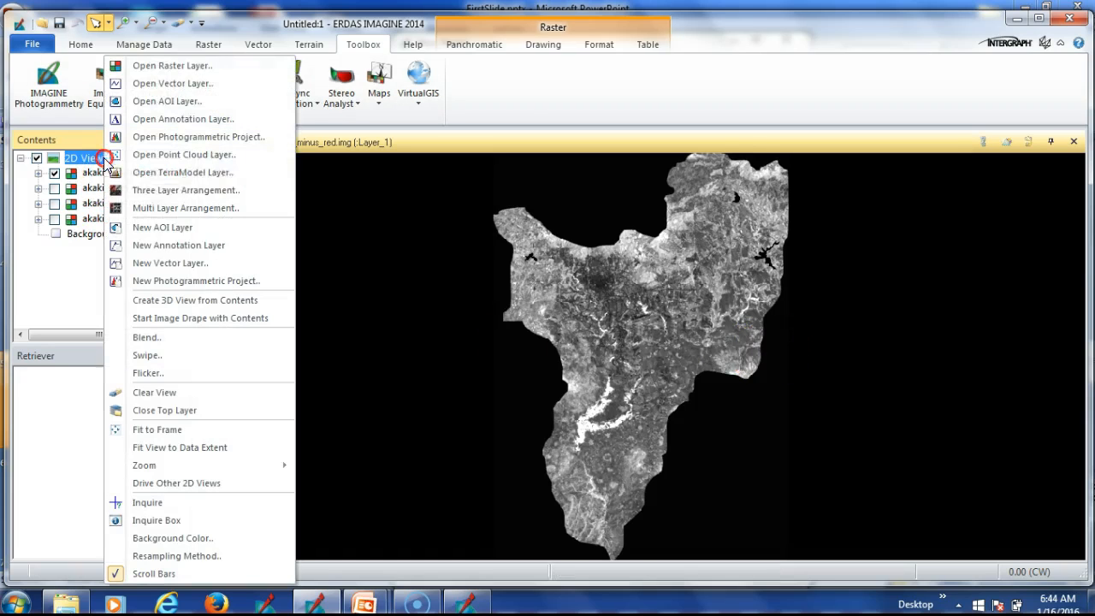
click(192, 67)
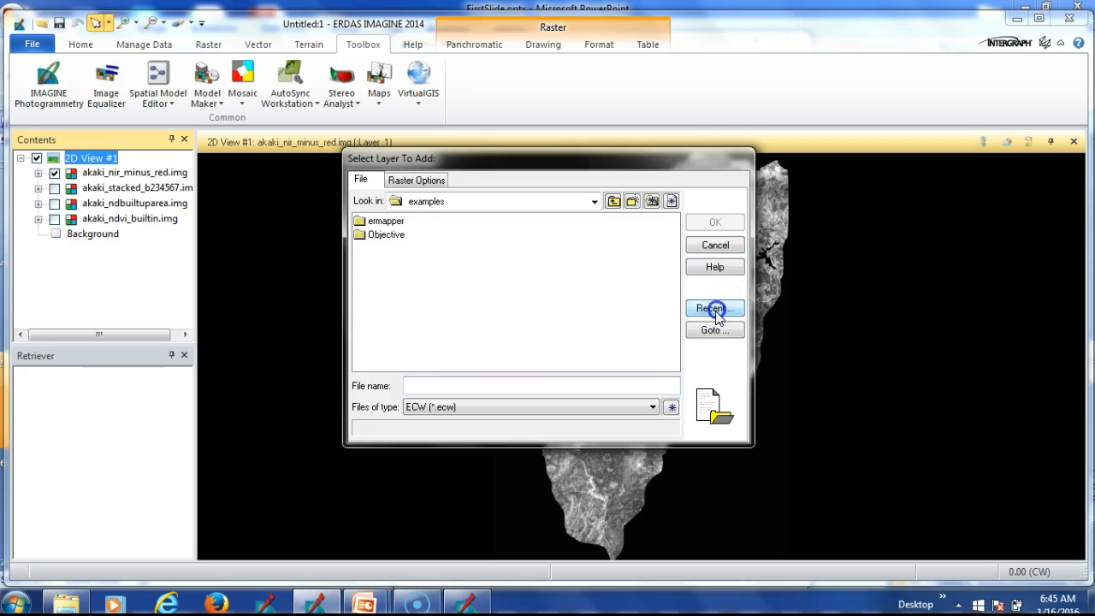
click(715, 310)
click(591, 266)
click(441, 377)
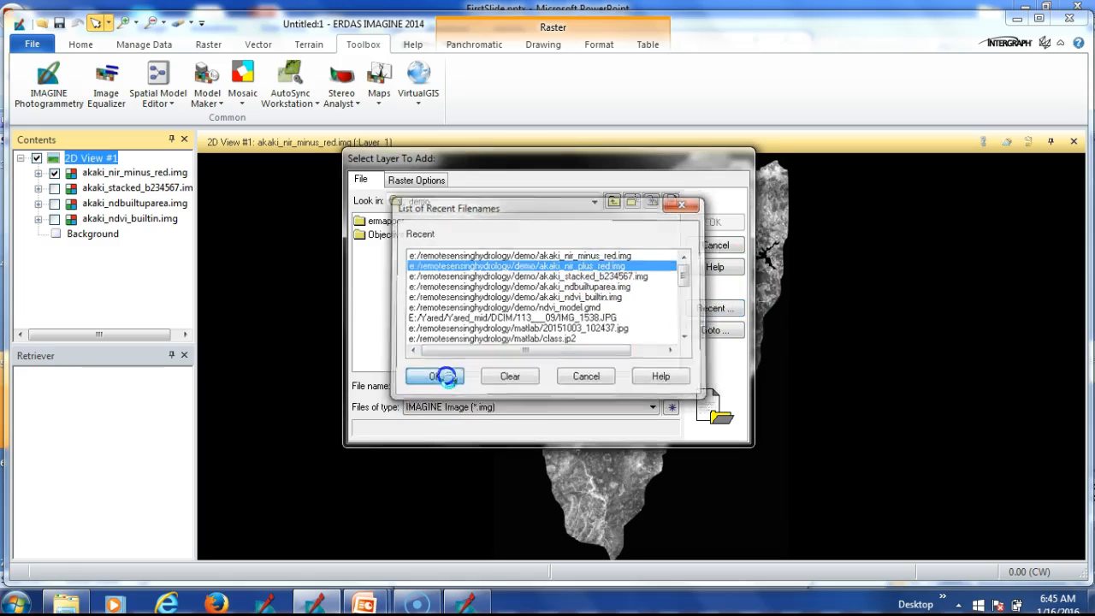
click(715, 221)
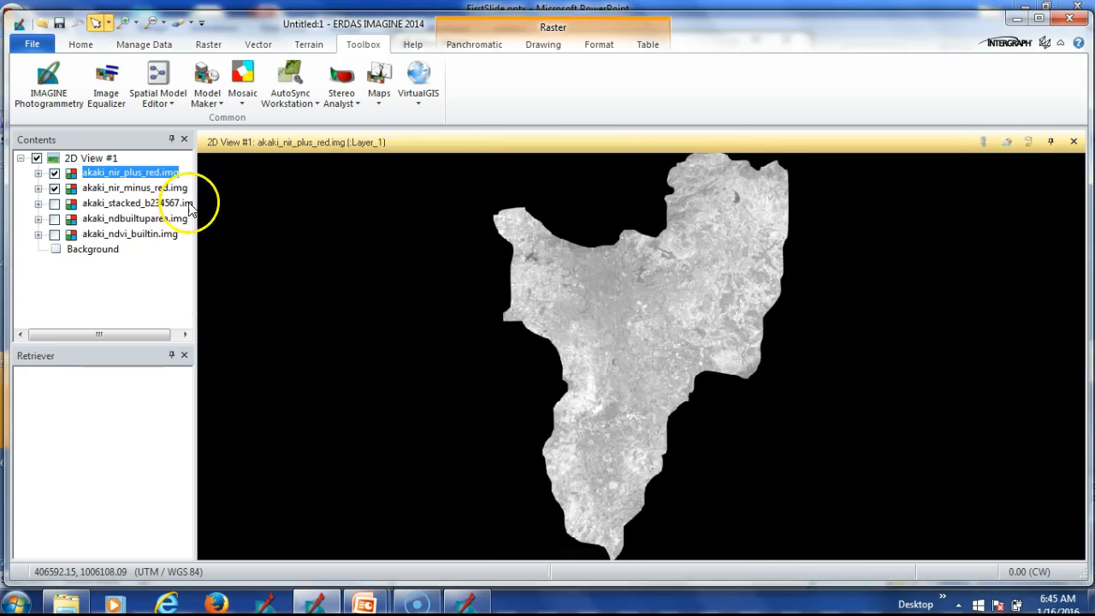
Compare the NIR-plus-red and NIR-minus-red rasters by toggling their visibility, leaving only akaki_nir_minus_red.img shown
click(54, 188)
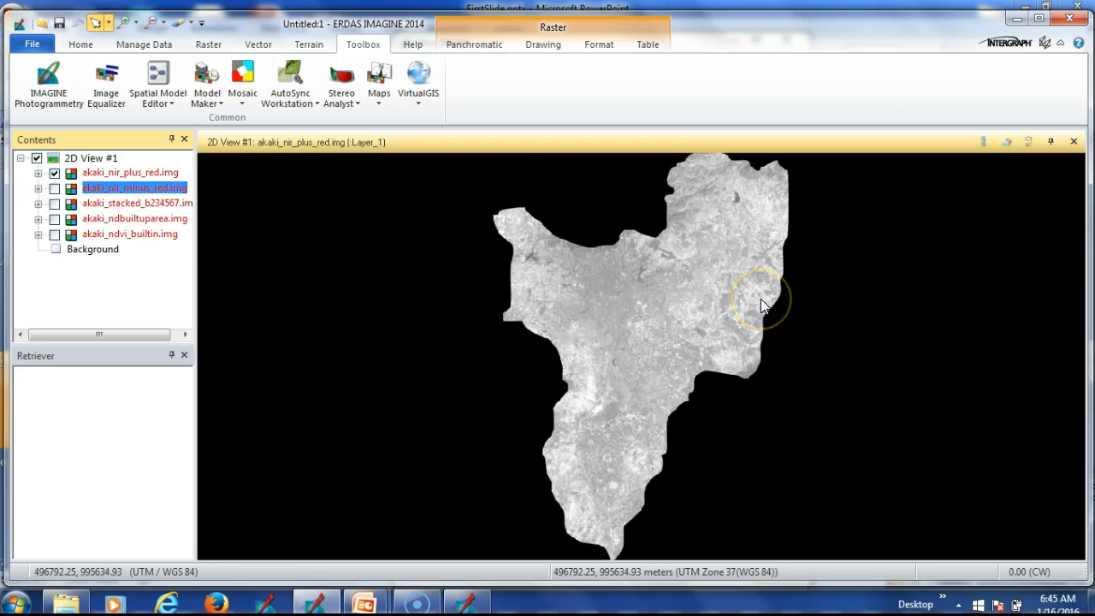
click(54, 173)
click(54, 188)
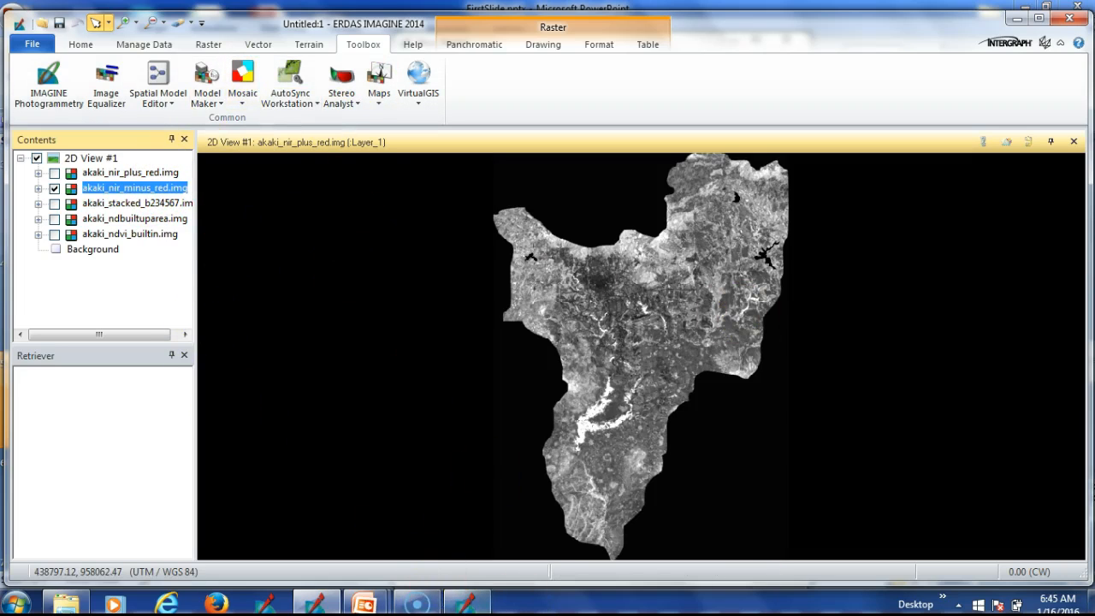
Return to the model and place a new function between the two output rasters, with a new raster beside it
click(468, 606)
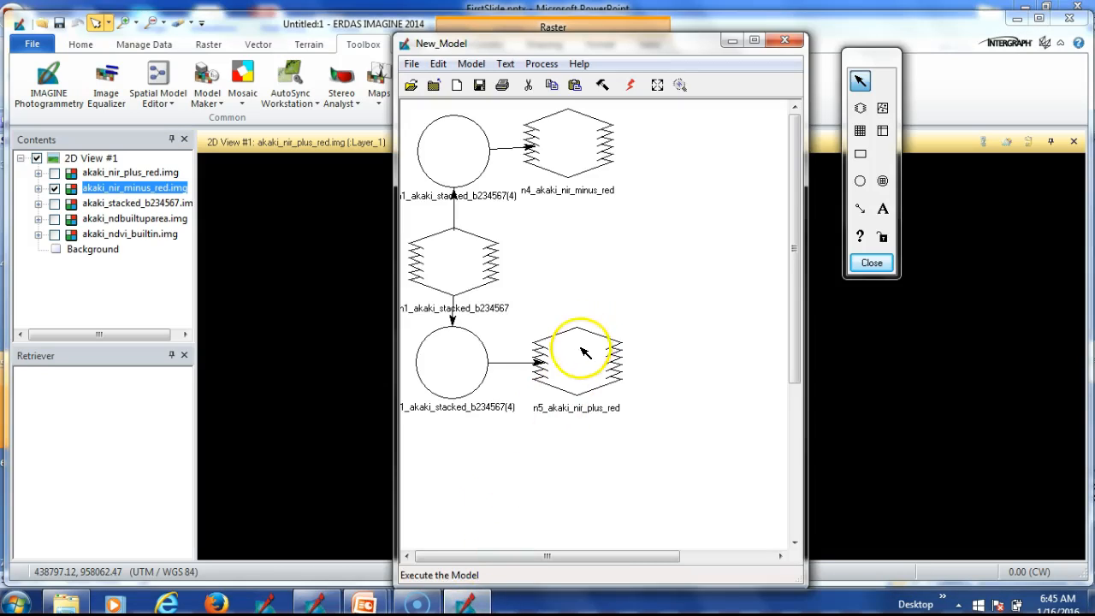
click(861, 182)
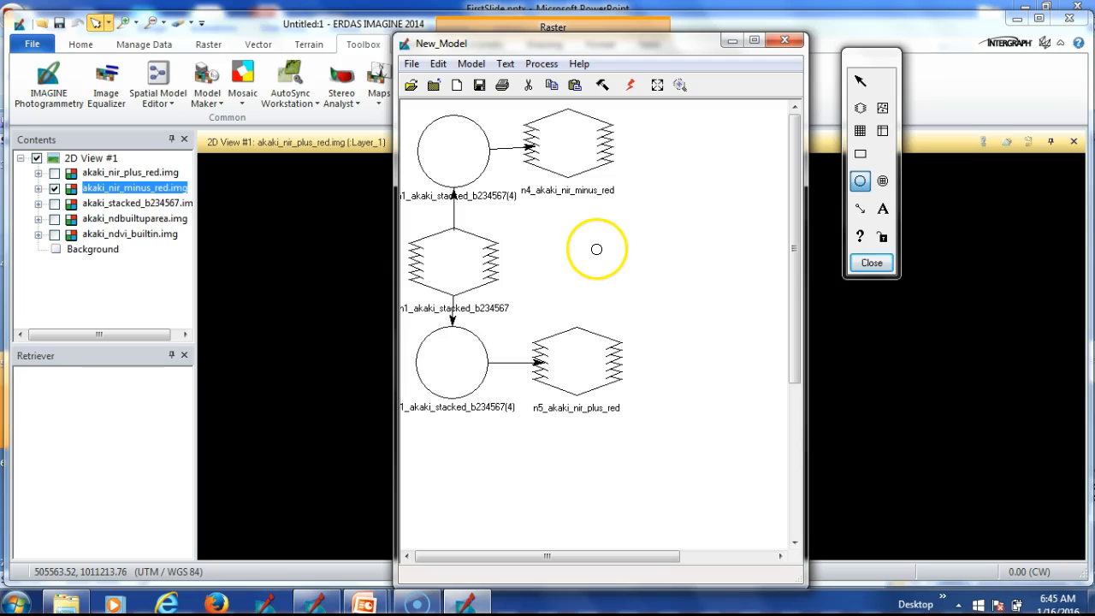
click(595, 253)
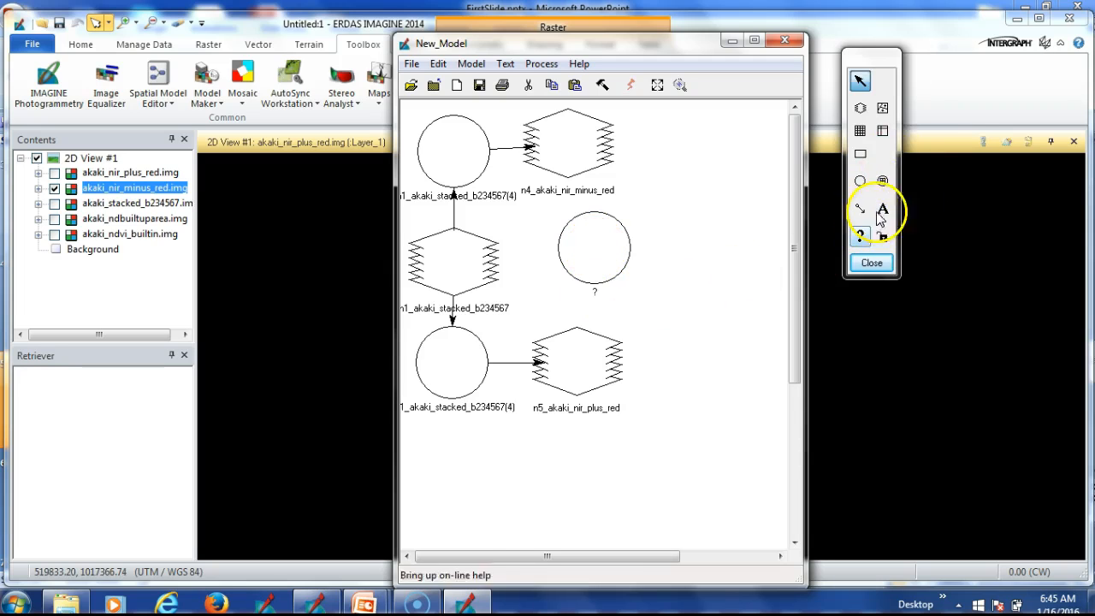
click(860, 131)
click(707, 253)
Connect the NIR-plus-red and NIR-minus-red rasters to the new function, and the function to the new output raster
click(862, 211)
drag(568, 342, 585, 247)
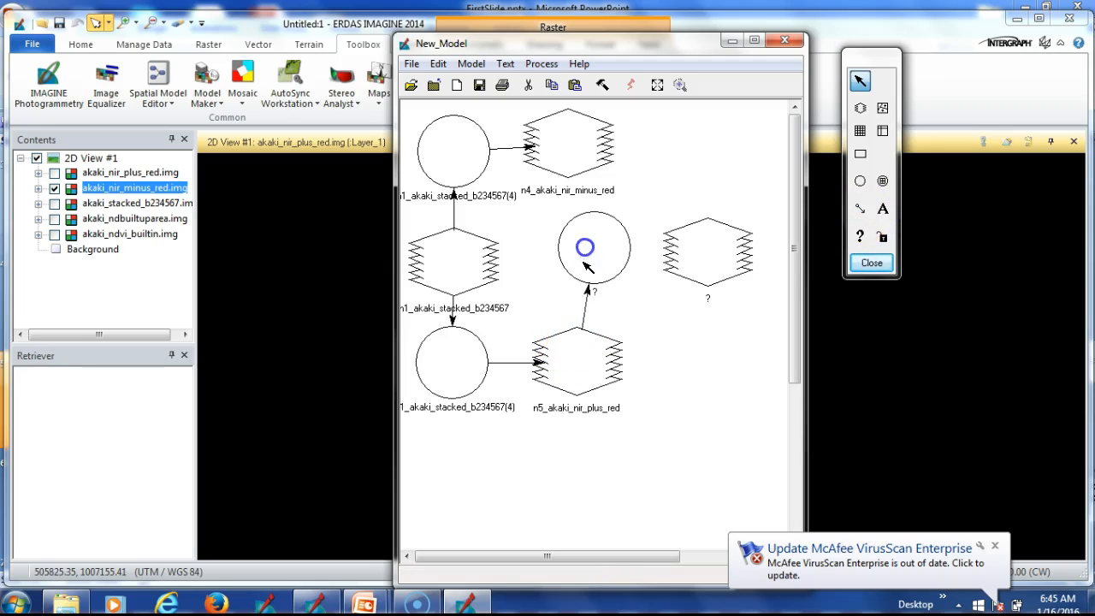
click(859, 209)
drag(567, 149, 583, 213)
click(858, 210)
click(860, 209)
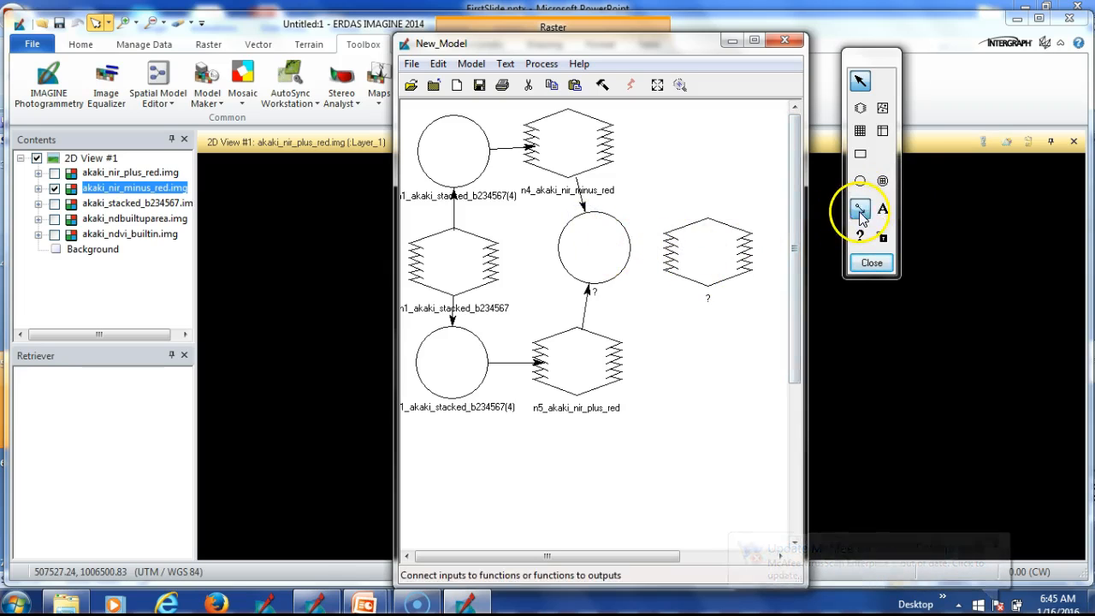
drag(624, 259, 693, 254)
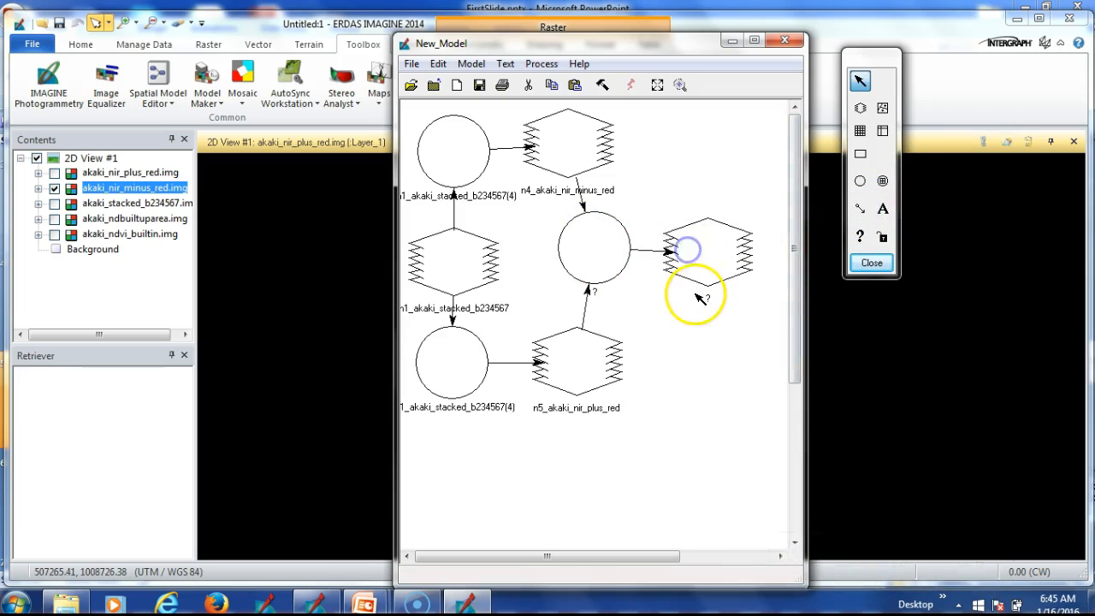
Define the new function as $n4_akaki_nir_minus_red / $n5_akaki_nir_plus_red and confirm the definition
double_click(592, 250)
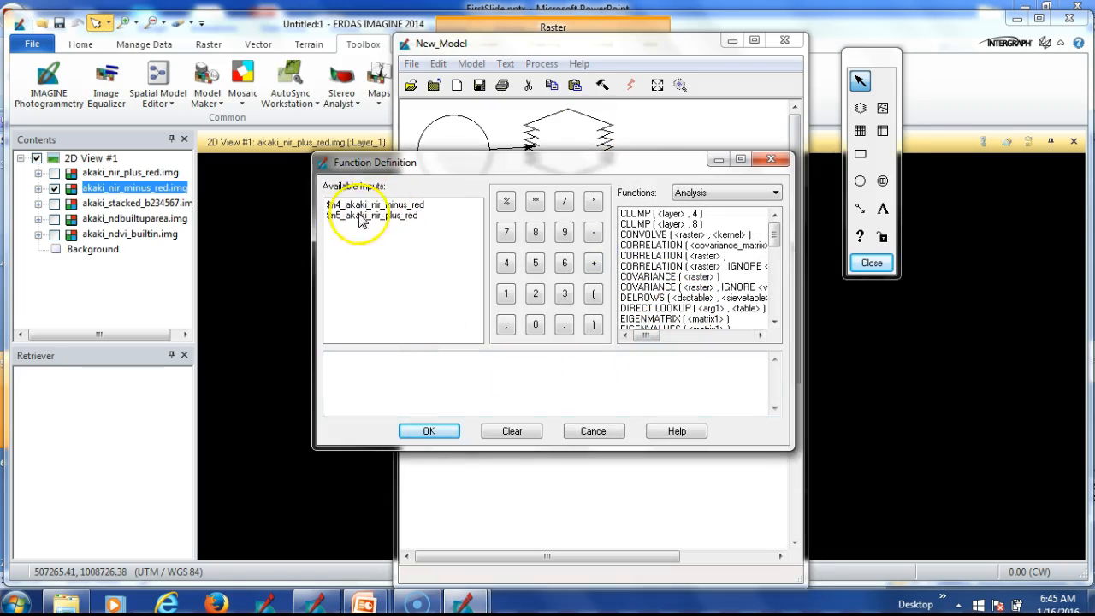
click(384, 206)
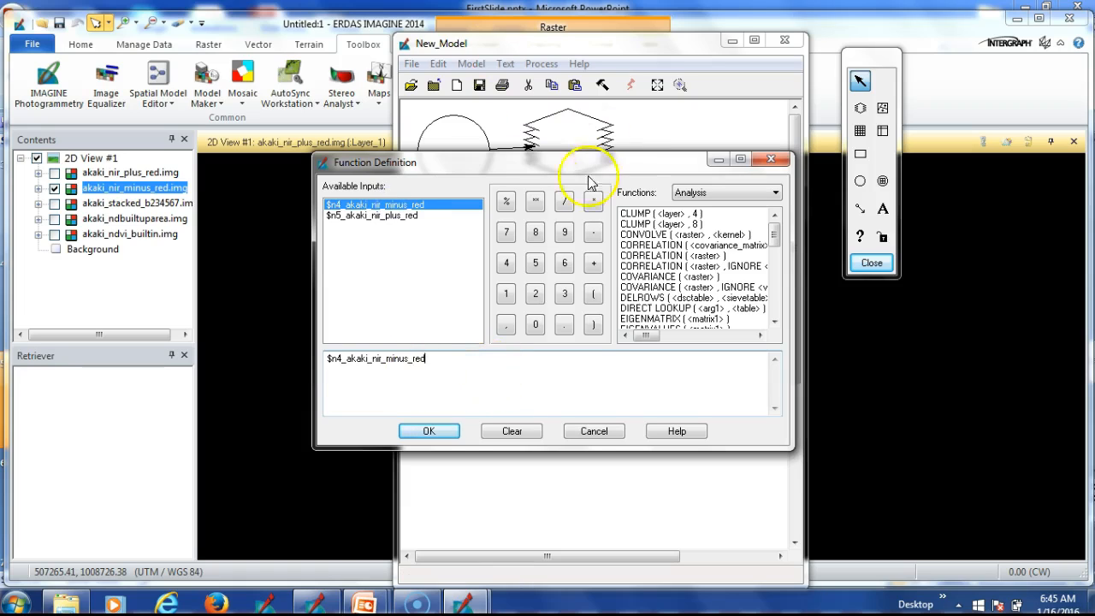
click(387, 216)
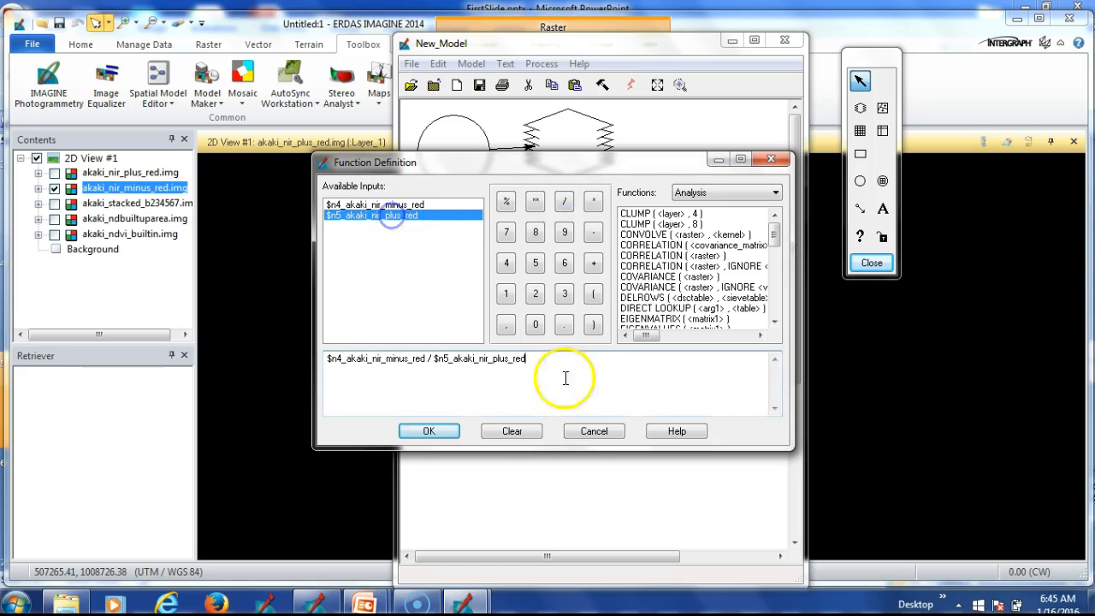
click(440, 439)
Assign the final output raster the file name Akaki_NDVI_Model in the demo folder, as an IMAGINE Image (*.img)
double_click(710, 255)
click(516, 161)
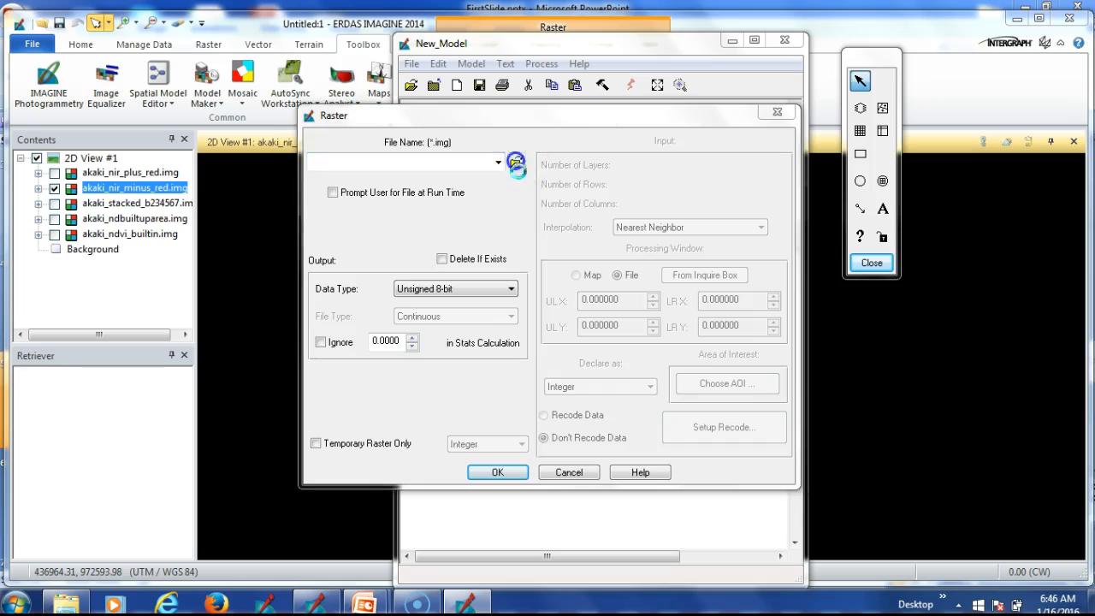
click(442, 383)
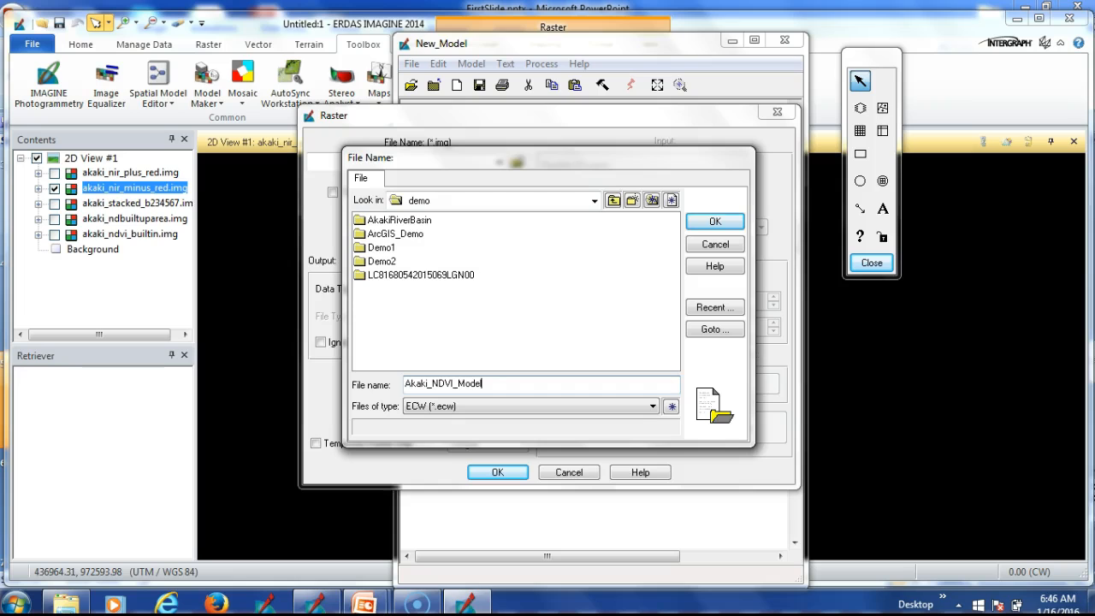
click(653, 406)
click(527, 435)
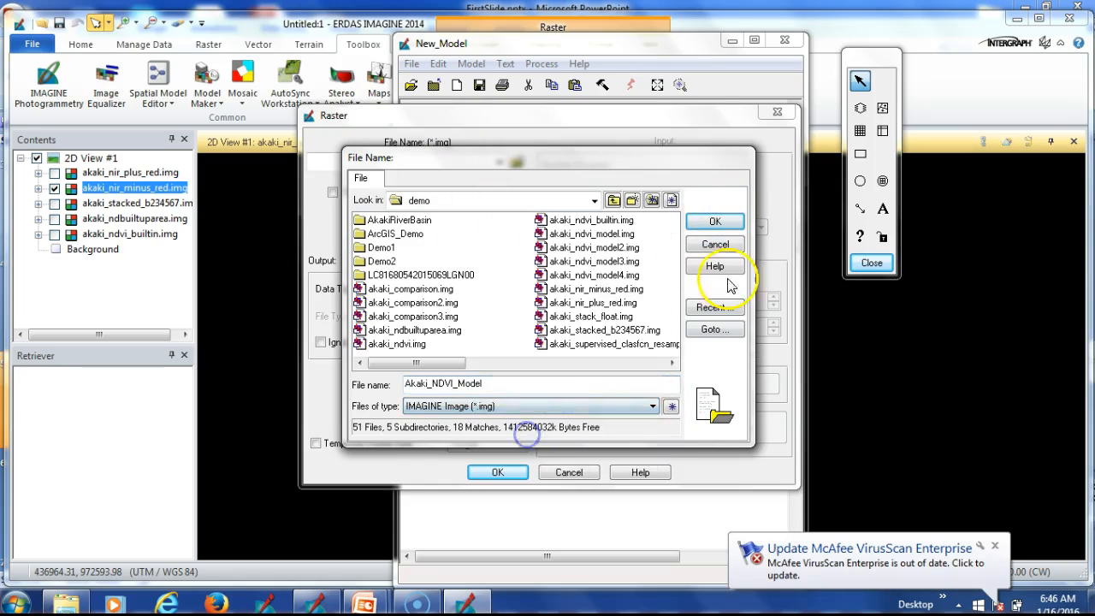
click(718, 221)
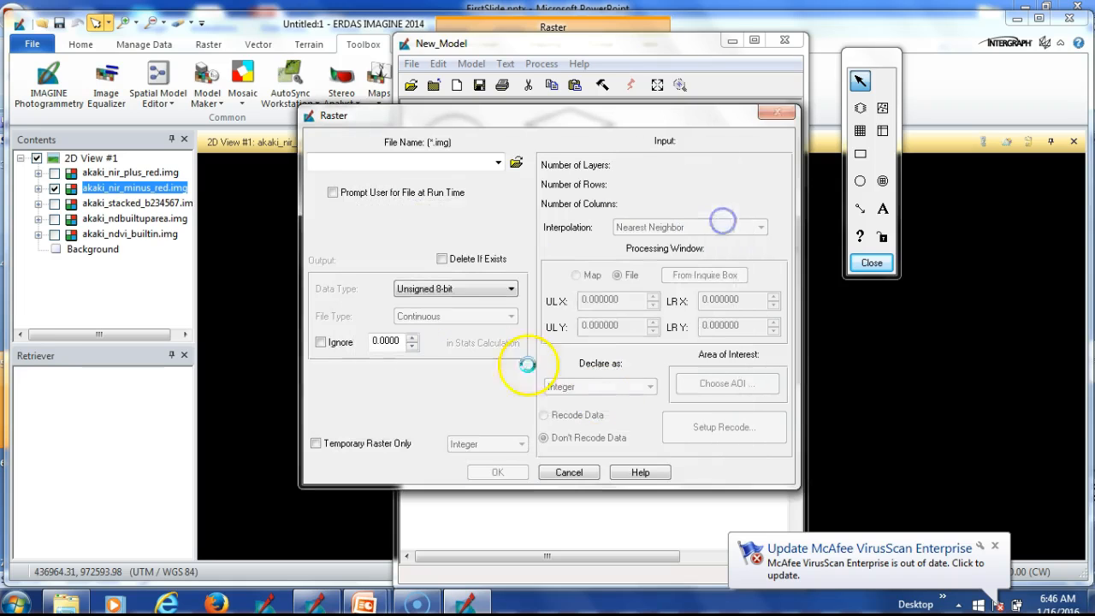
Declare the final output raster akaki_ndvi_model.img as Float, enable Delete If Exists, and confirm the raster settings
click(651, 387)
click(616, 420)
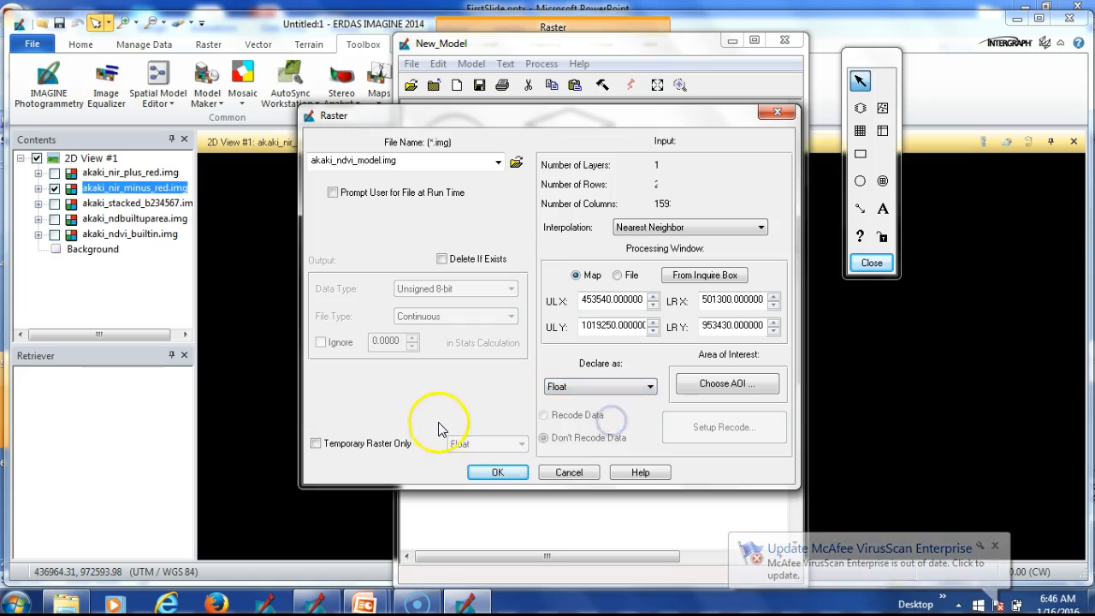
click(443, 259)
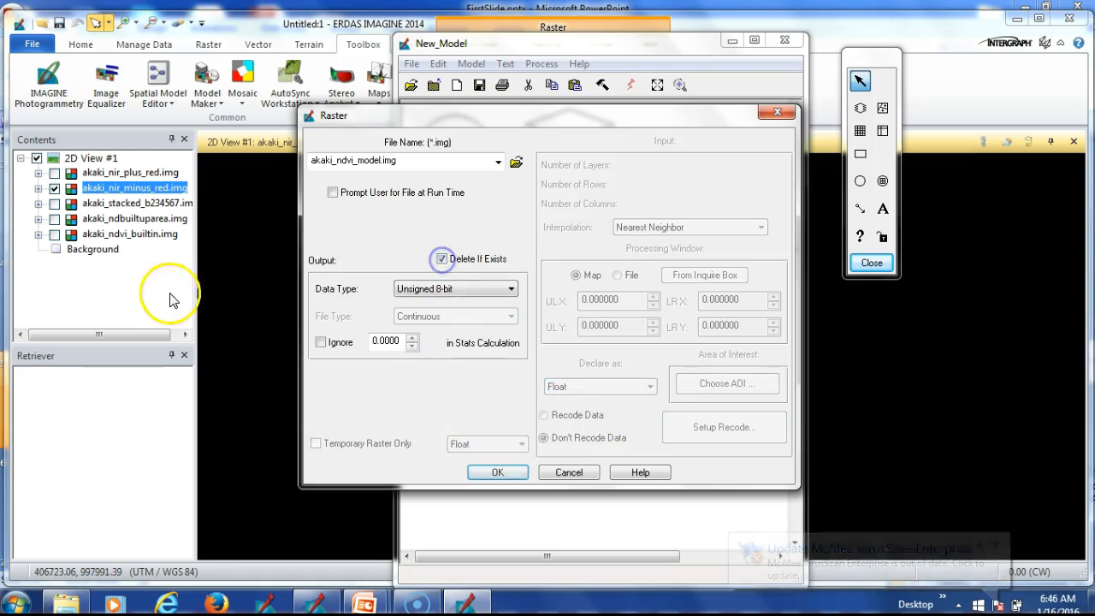
click(498, 472)
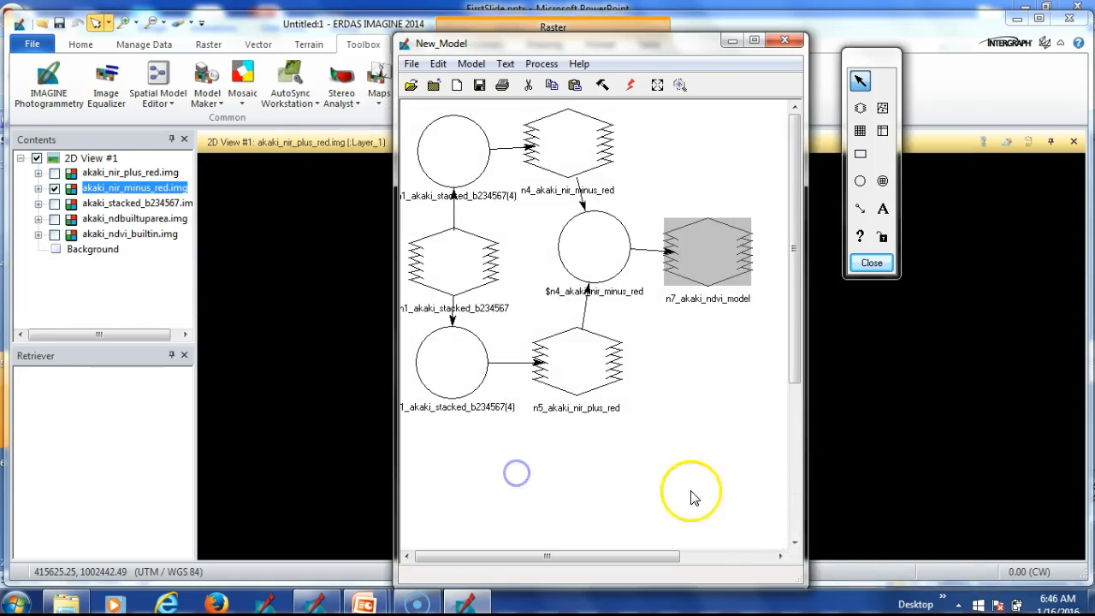
Remove the akaki_nir_plus_red.img and akaki_nir_minus_red.img layers from the 2D view
ctrl+click(151, 172)
right_click(162, 177)
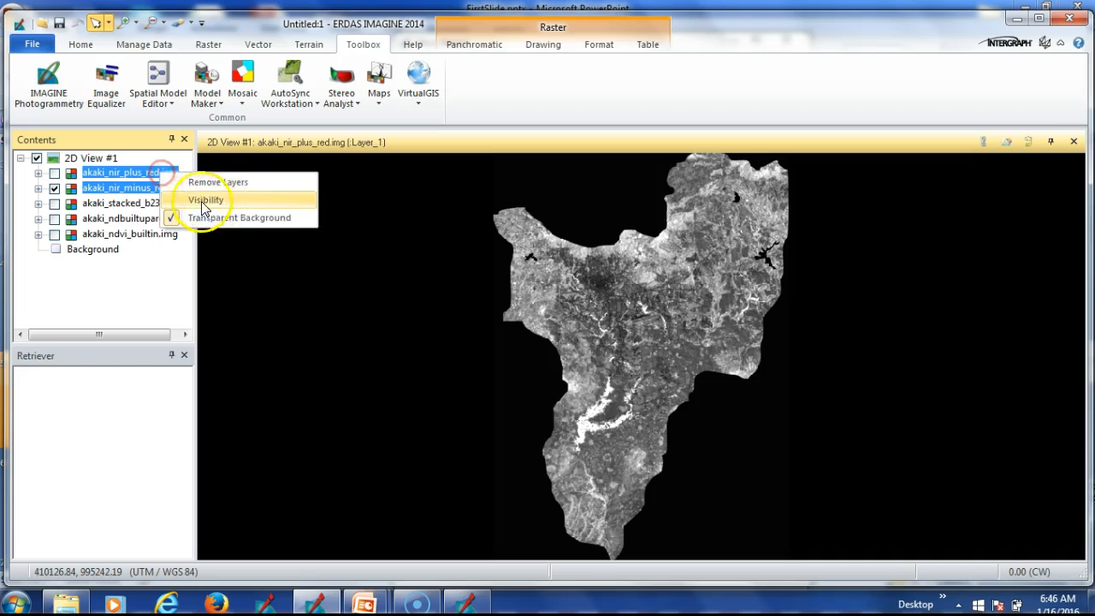
click(210, 182)
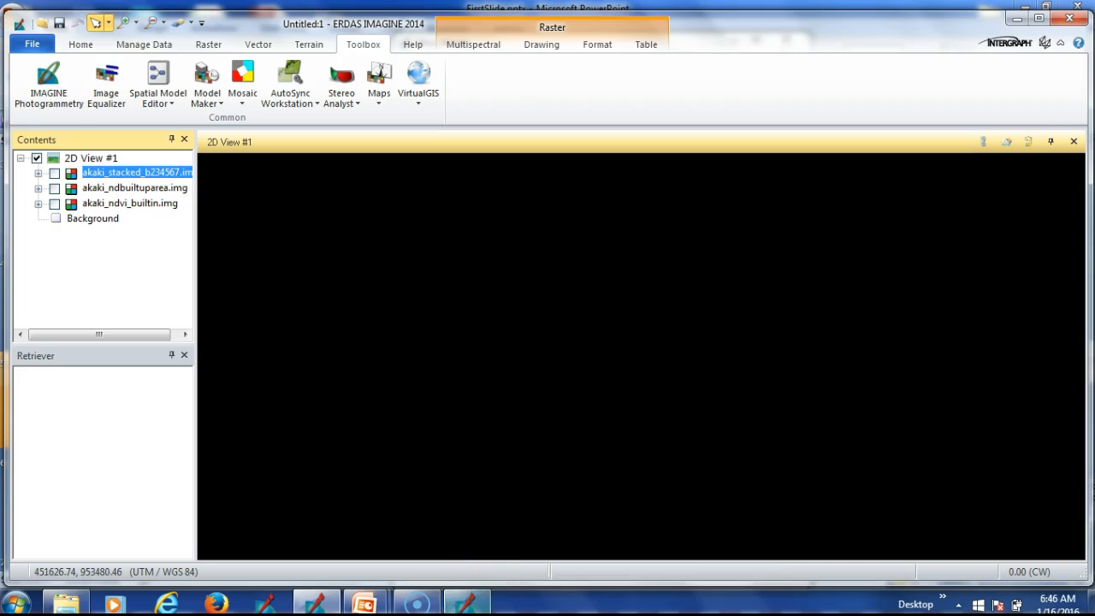
Return to the model, execute it, and minimize the model window
click(466, 604)
click(720, 413)
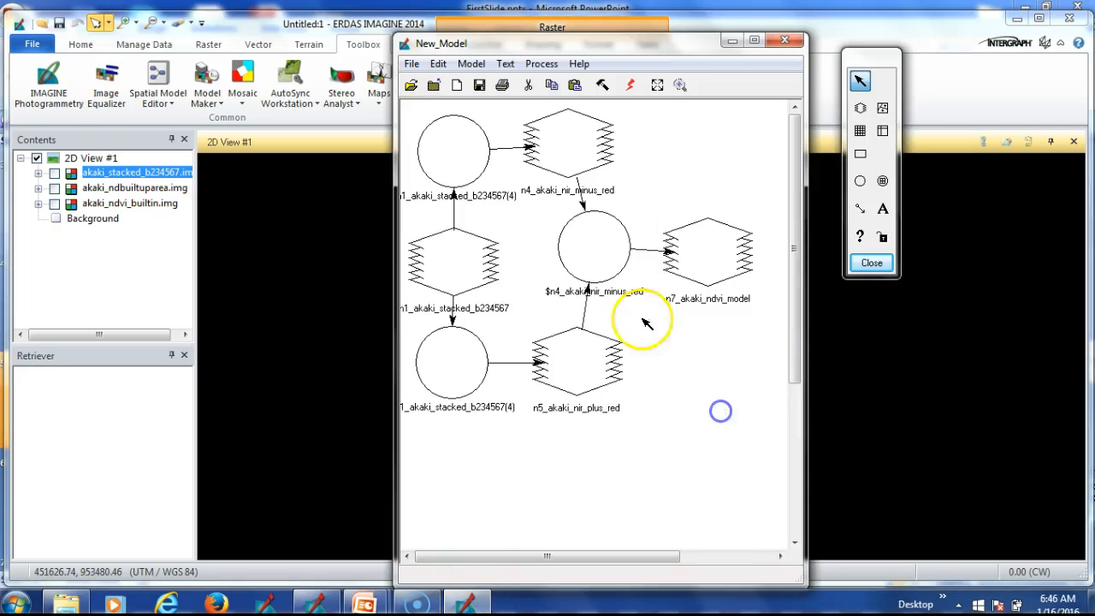
click(630, 85)
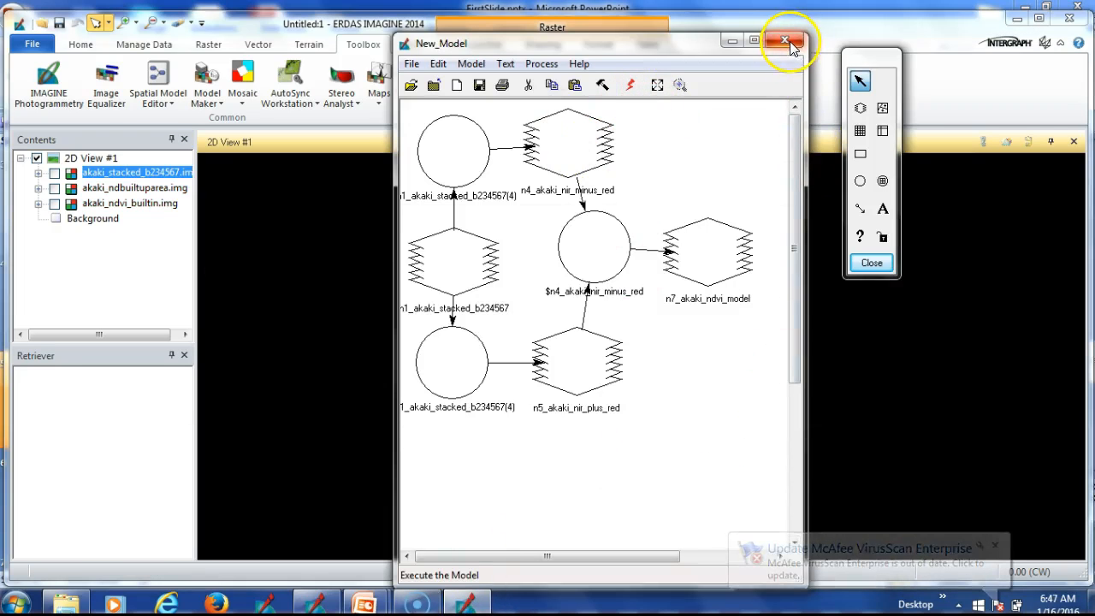
click(733, 40)
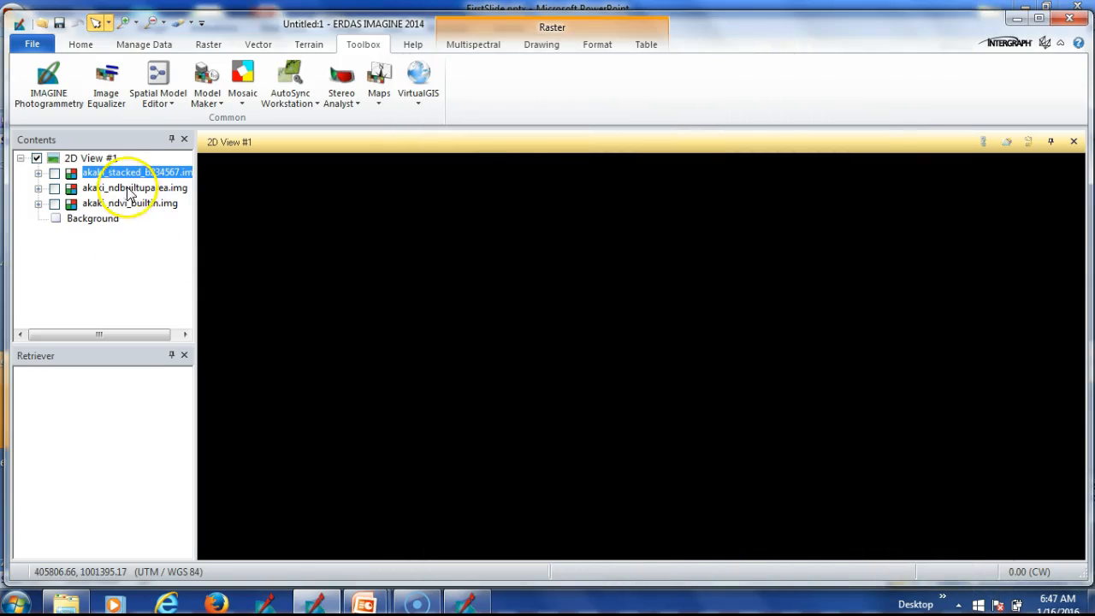
Add the recently used raster akaki_ndvi_model.img from the demo folder to 2D View #1
click(94, 158)
right_click(94, 158)
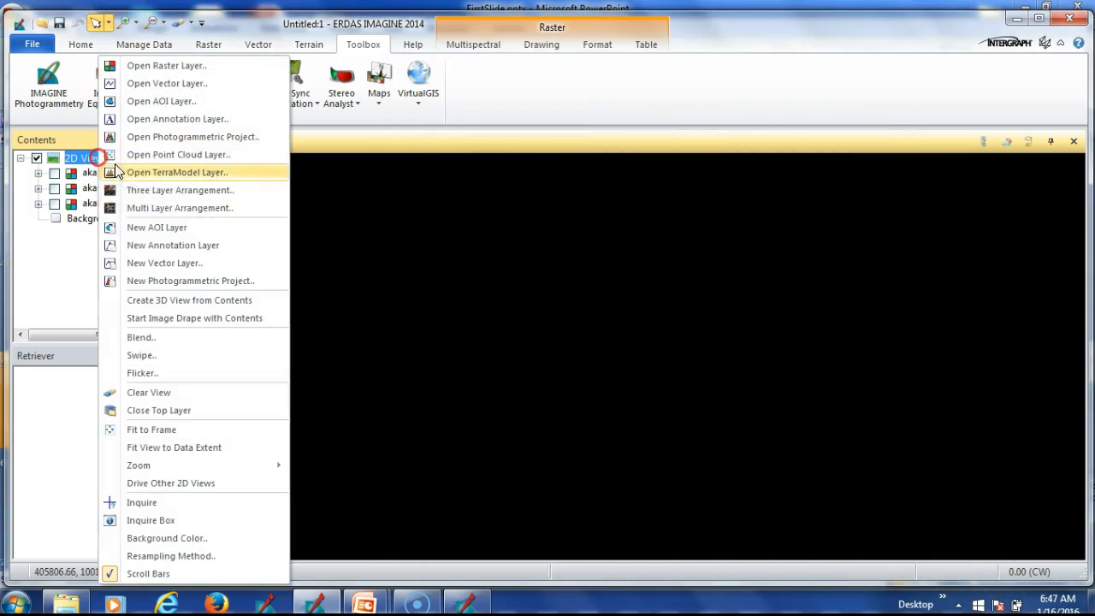
click(162, 66)
click(712, 309)
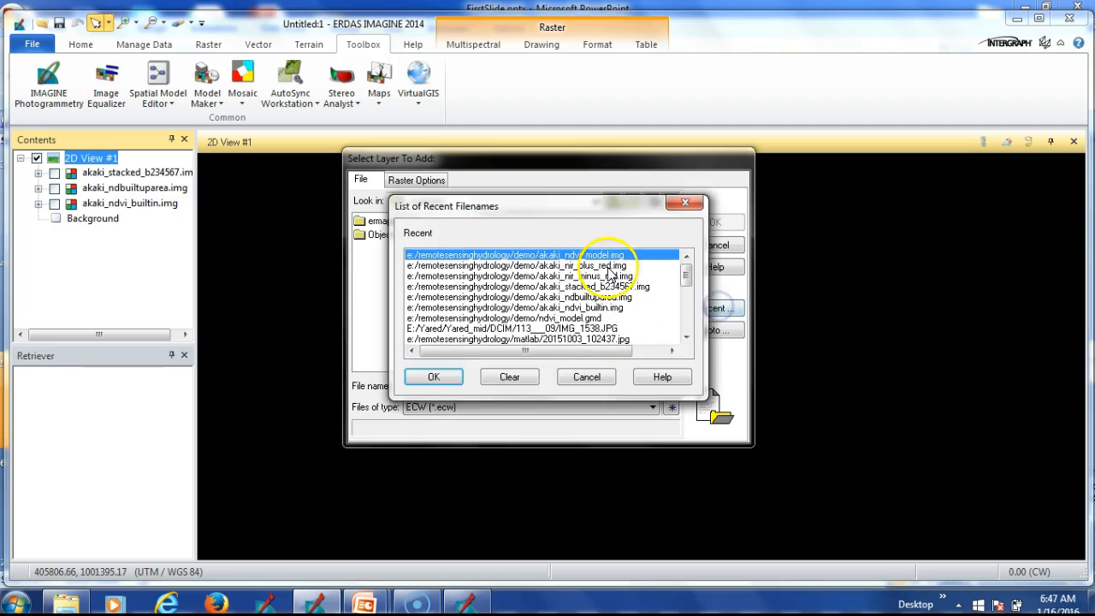
click(438, 376)
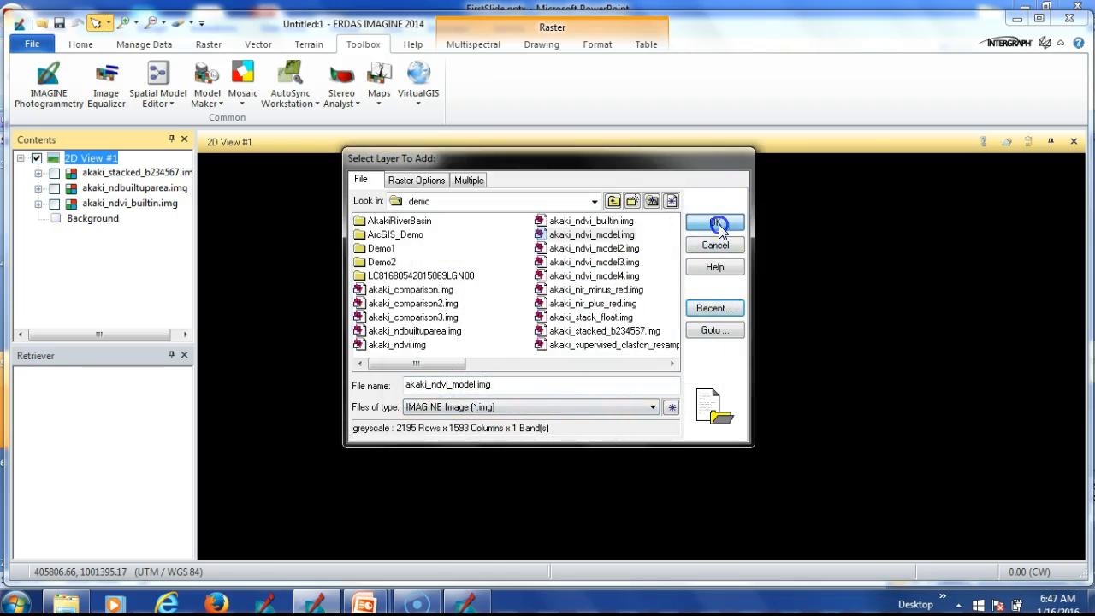
click(719, 224)
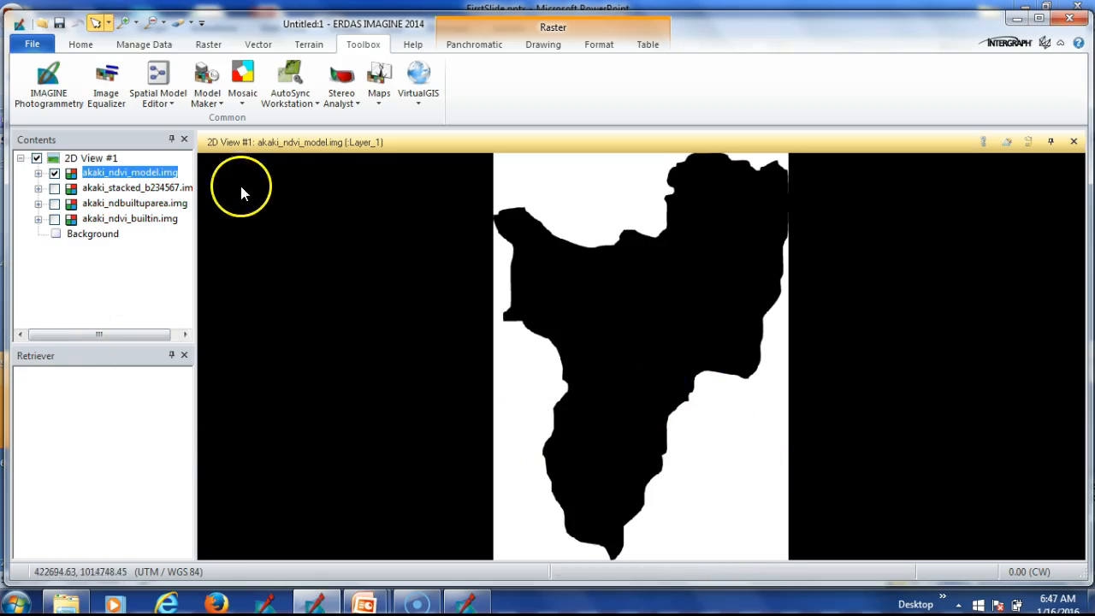
Open the metadata of akaki_ndvi_model.img and recompute its statistics on all layers with the default bin function
click(79, 45)
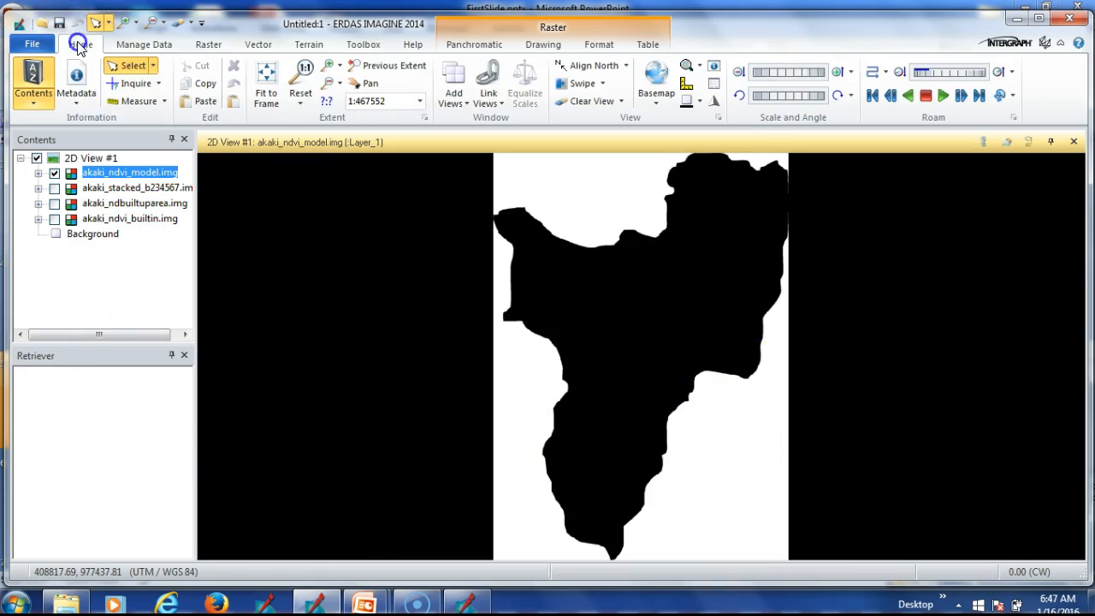
click(81, 79)
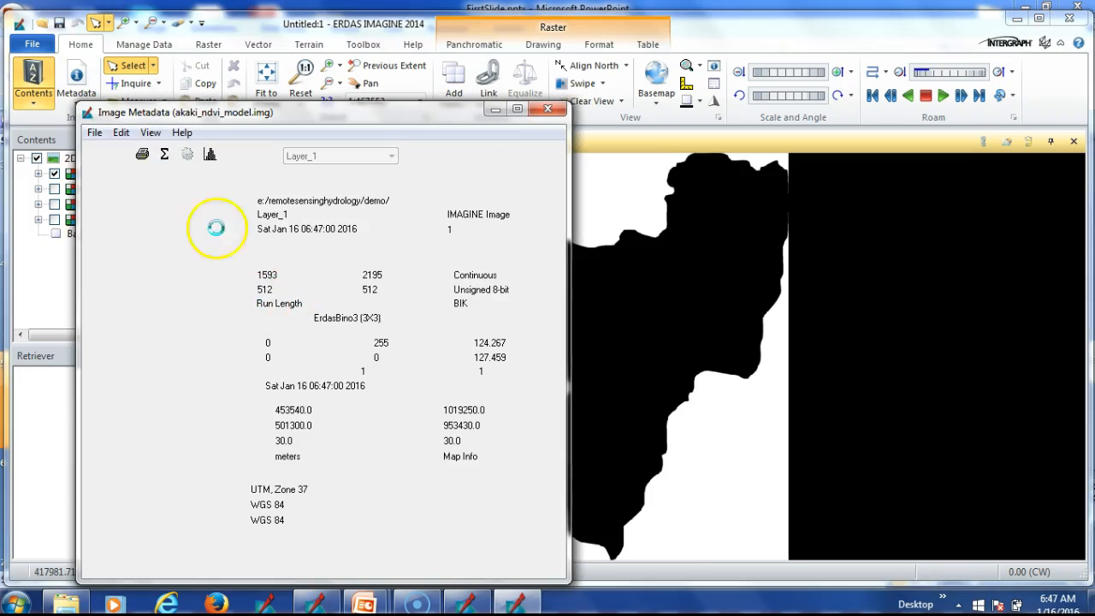
click(166, 156)
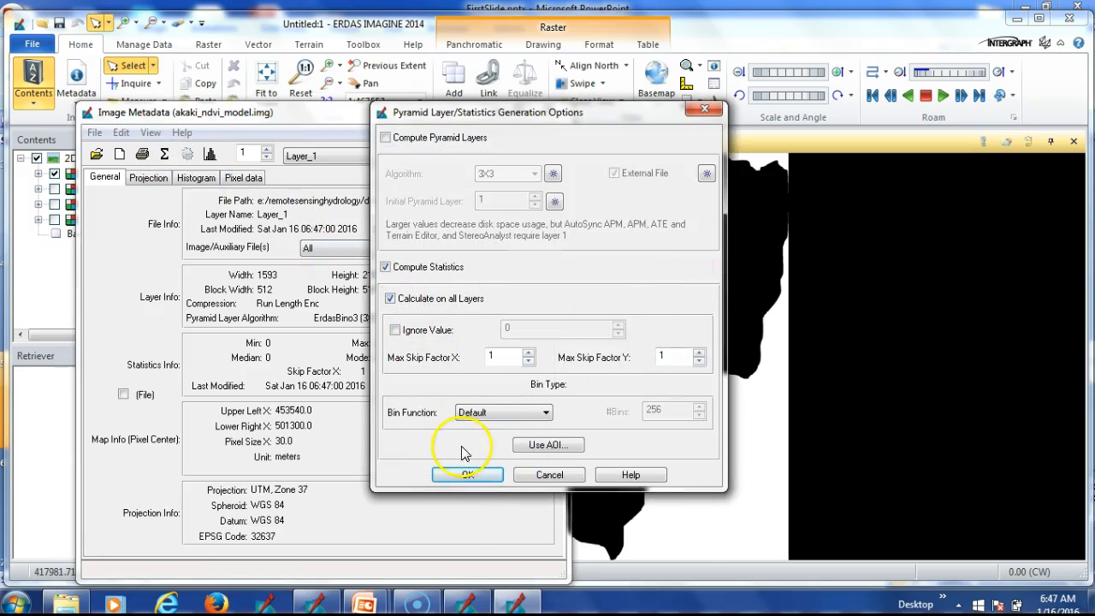
click(472, 472)
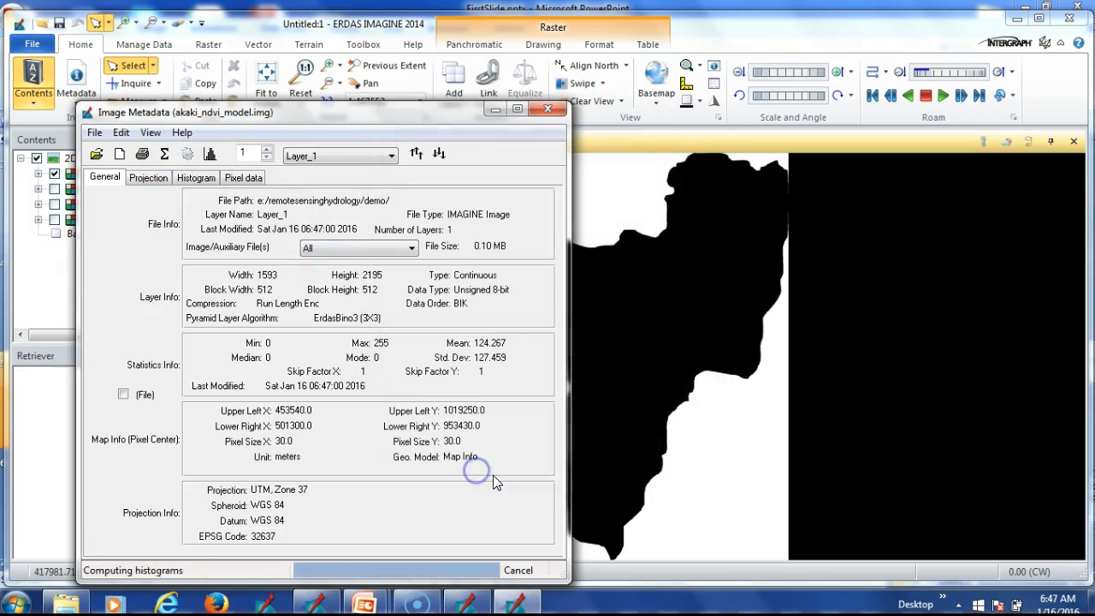
Examine the histogram of akaki_ndvi_model.img, and close the histogram and metadata windows
click(209, 154)
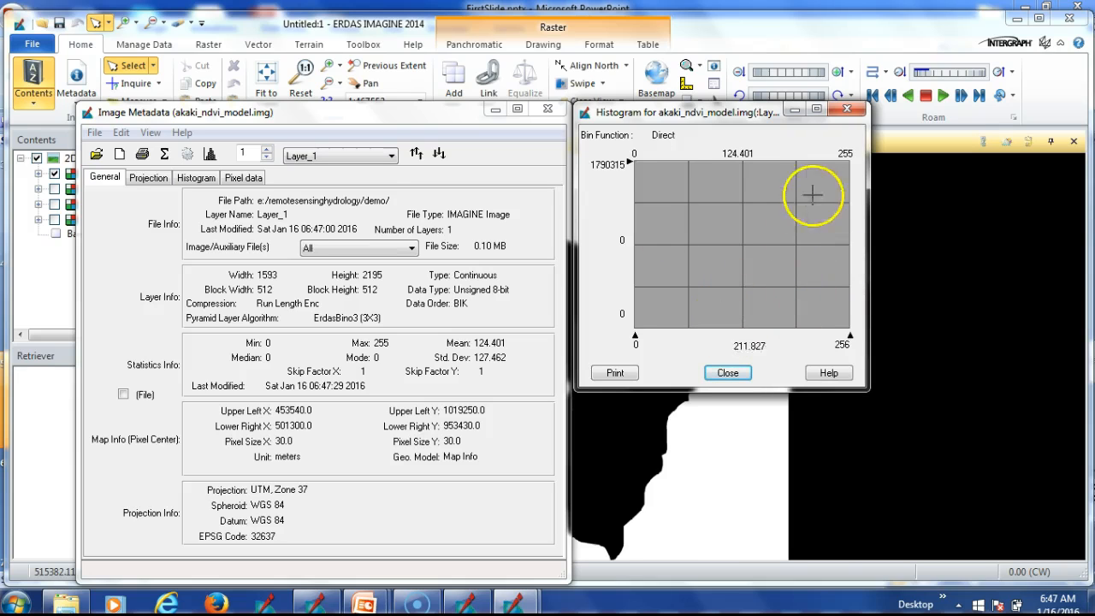
click(848, 110)
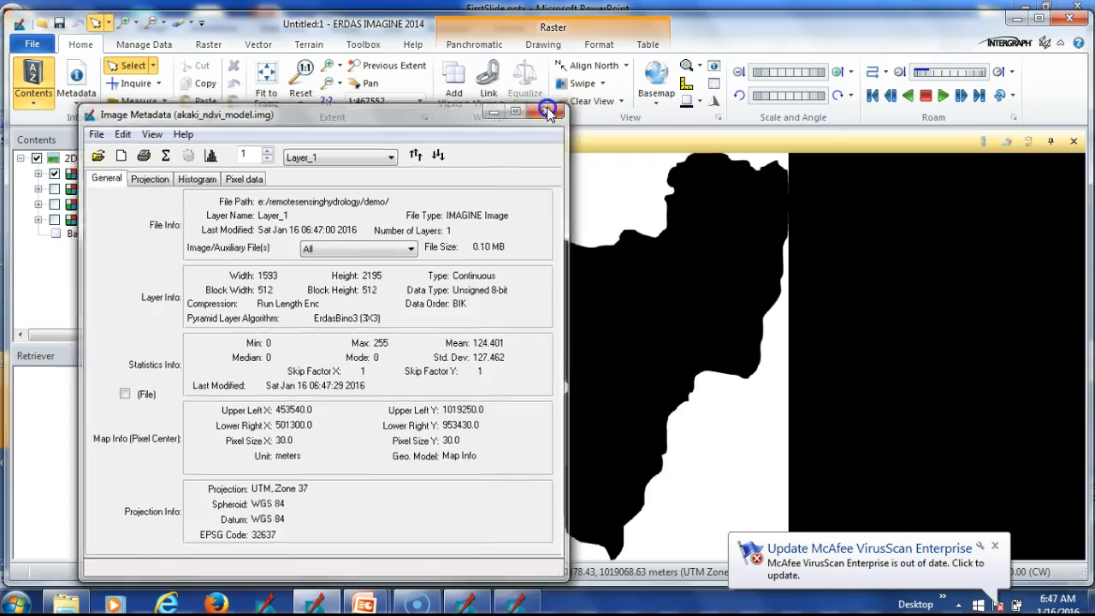
click(546, 109)
click(152, 274)
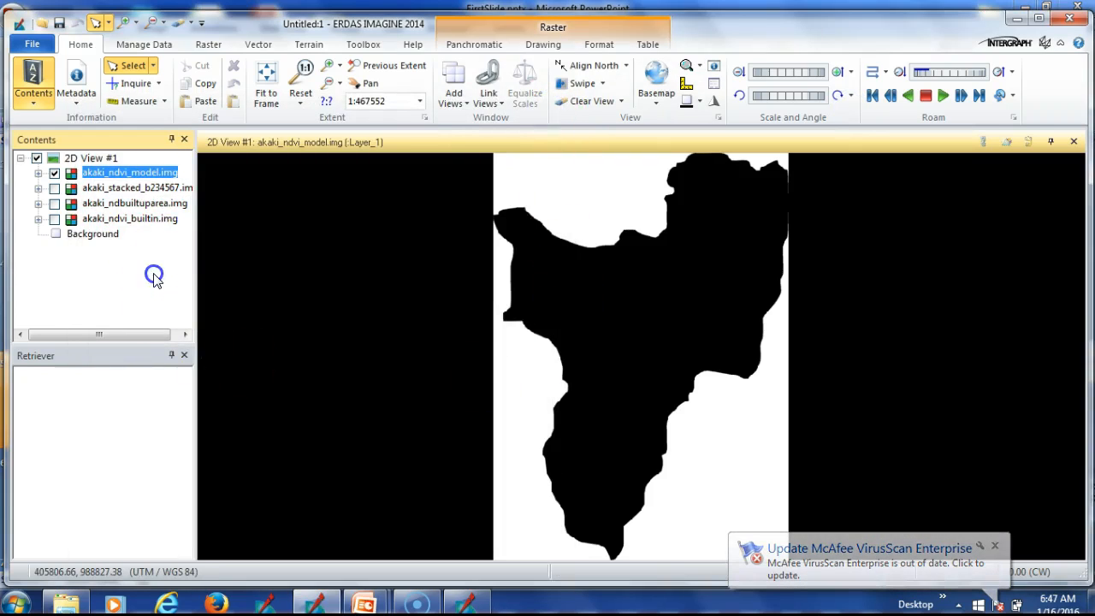
Replace the division function's definition in the model with the conditional EITHER <arg1> IF ( <test> ) OR <arg2> OTHERWISE, using 0 as first argument
click(468, 604)
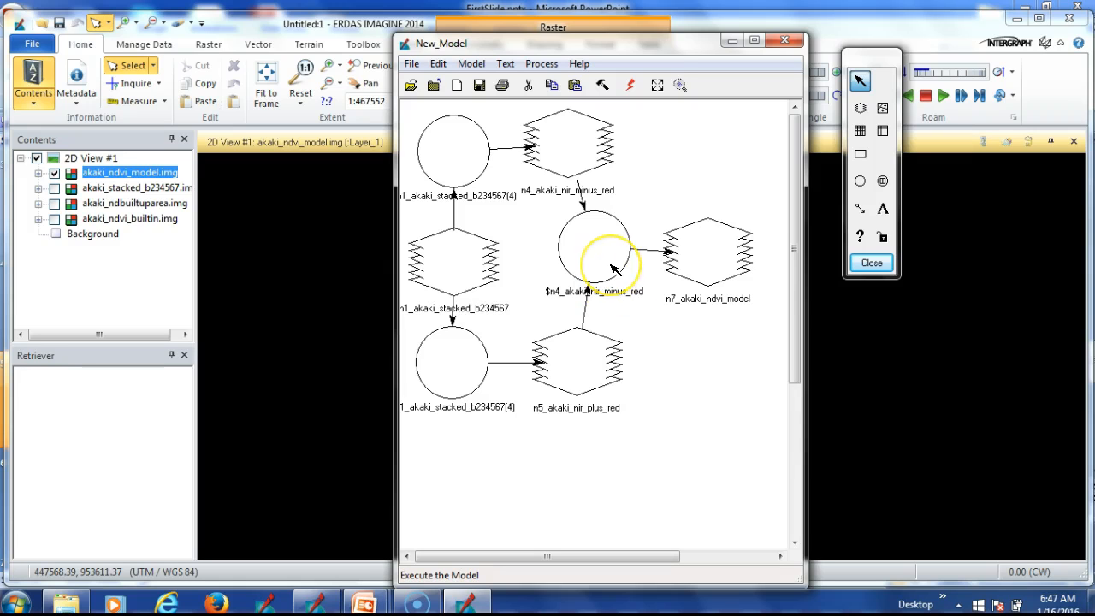
double_click(606, 267)
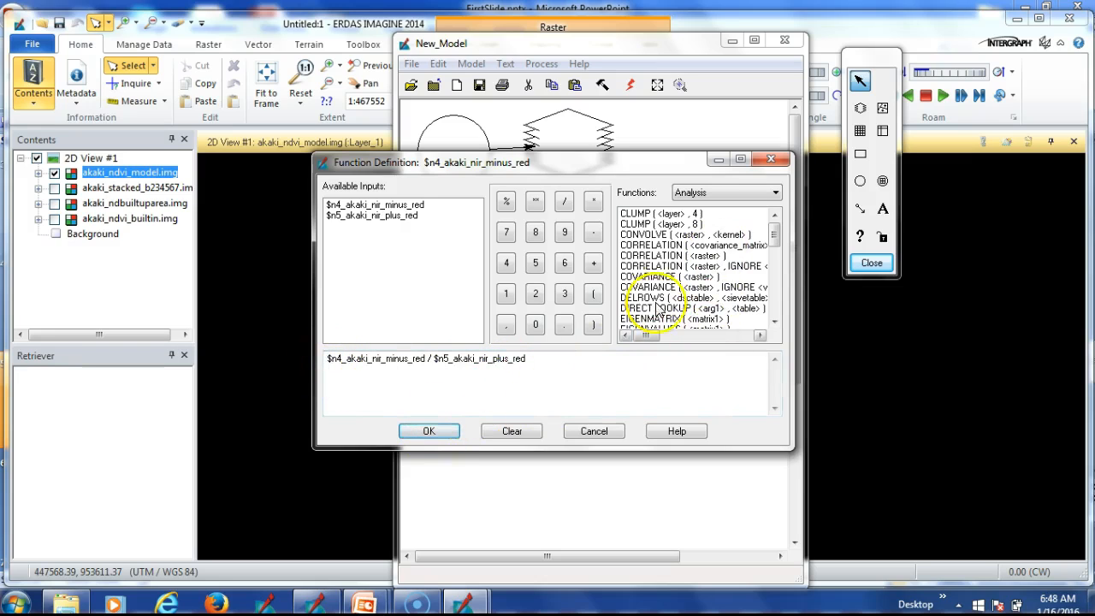
click(777, 194)
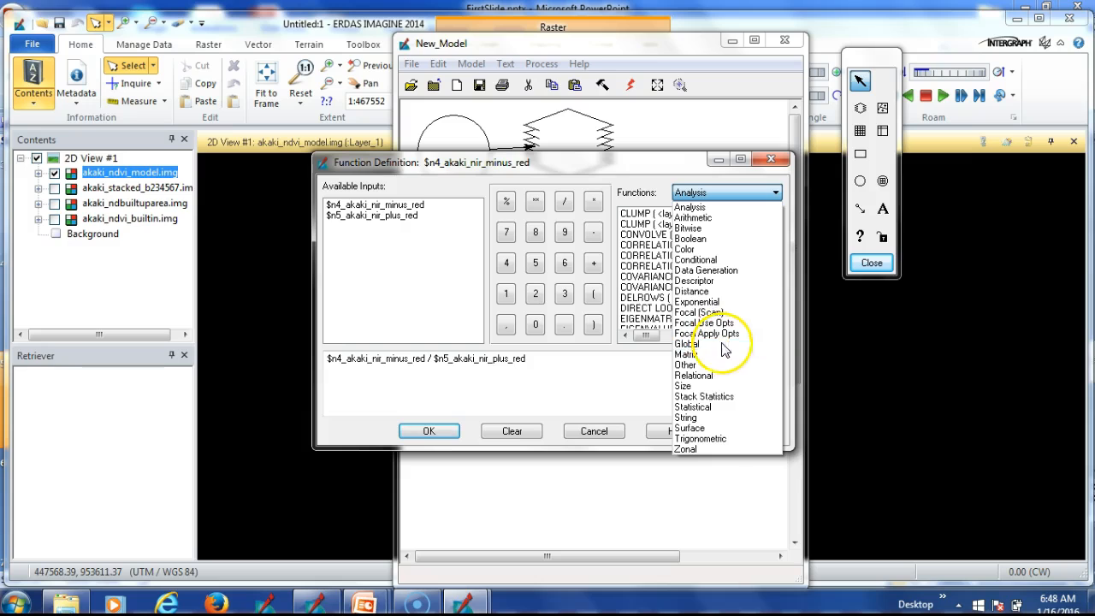
click(726, 260)
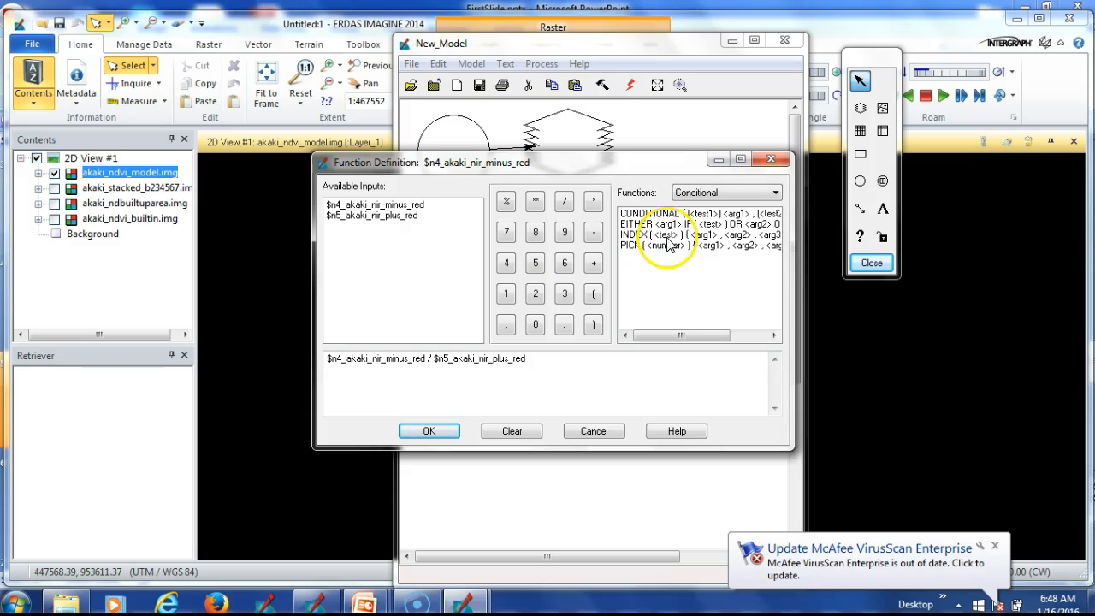
drag(553, 362, 294, 363)
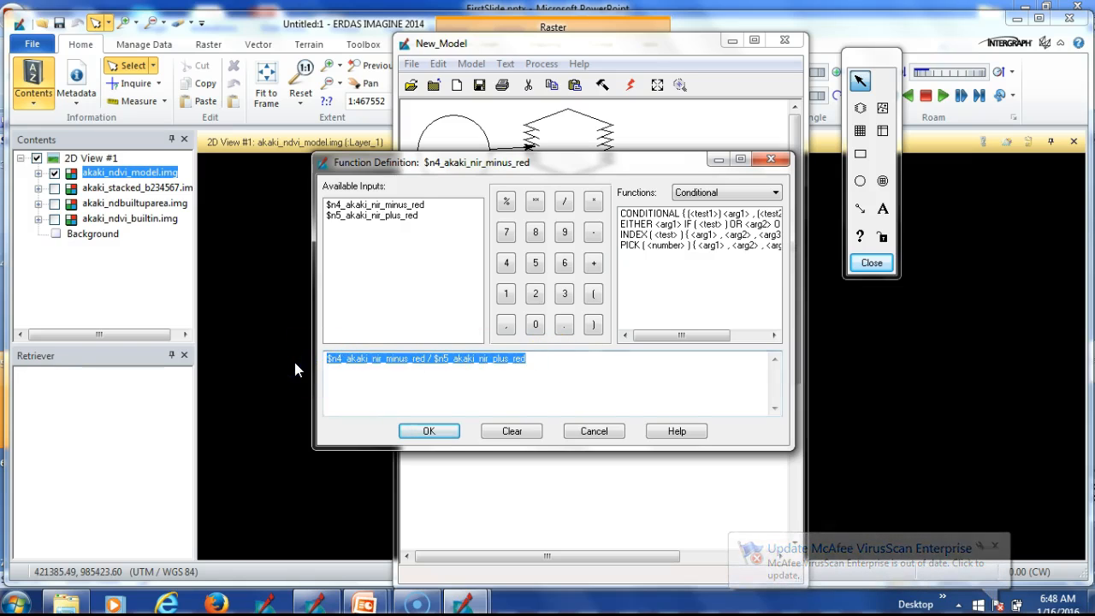
key(Delete)
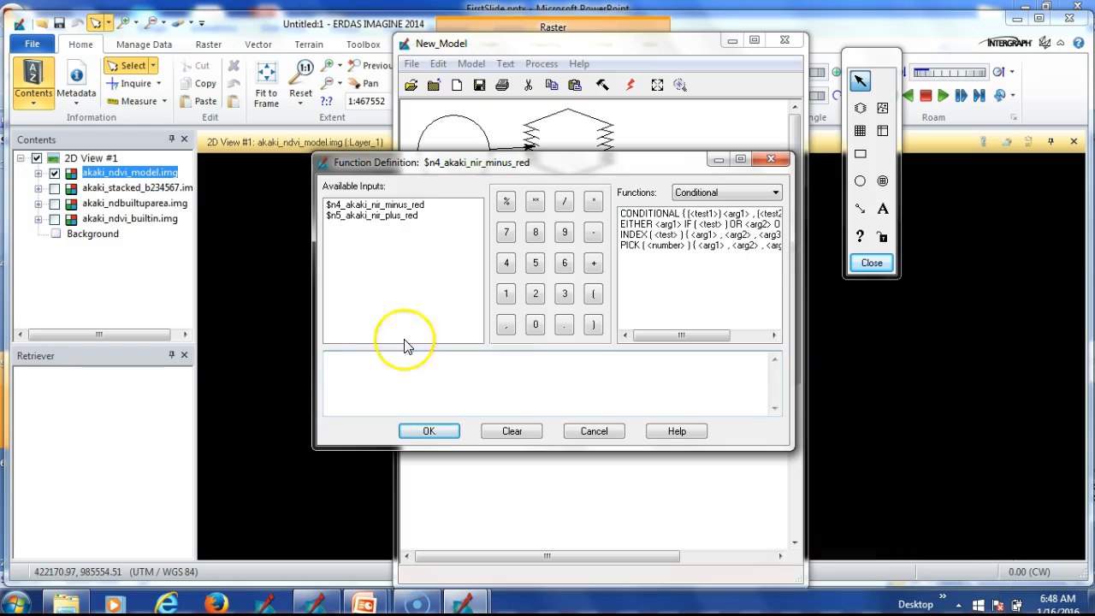
click(676, 224)
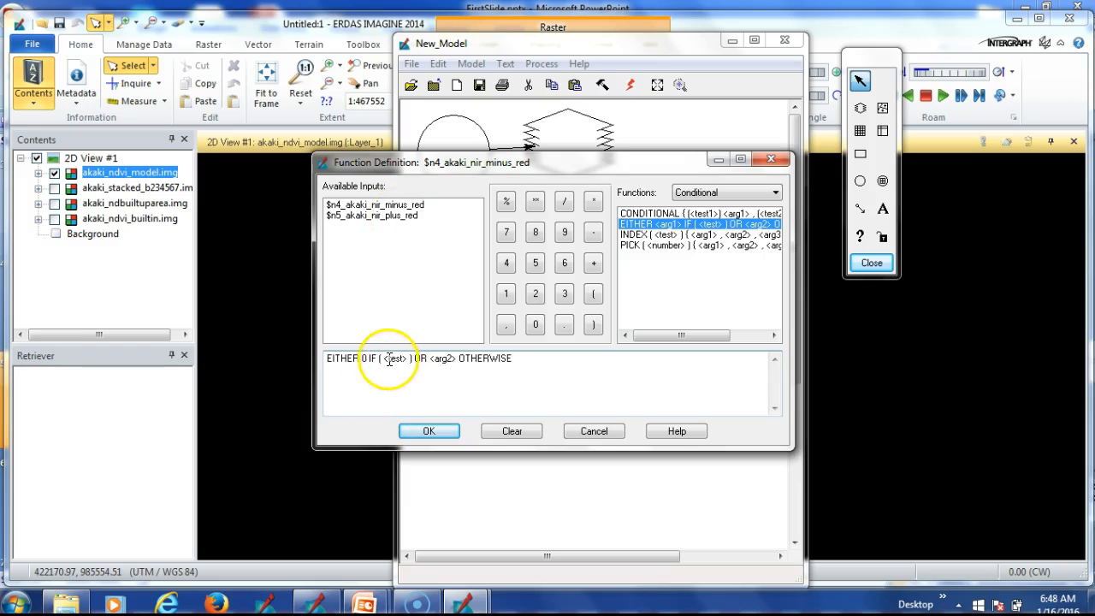
Complete the conditional with the test $n5_akaki_nir_plus_red ==0 and the alternative ($n4_akaki_nir_minus_red/$n5_akaki_nir_plus_red), and confirm the definition
click(386, 217)
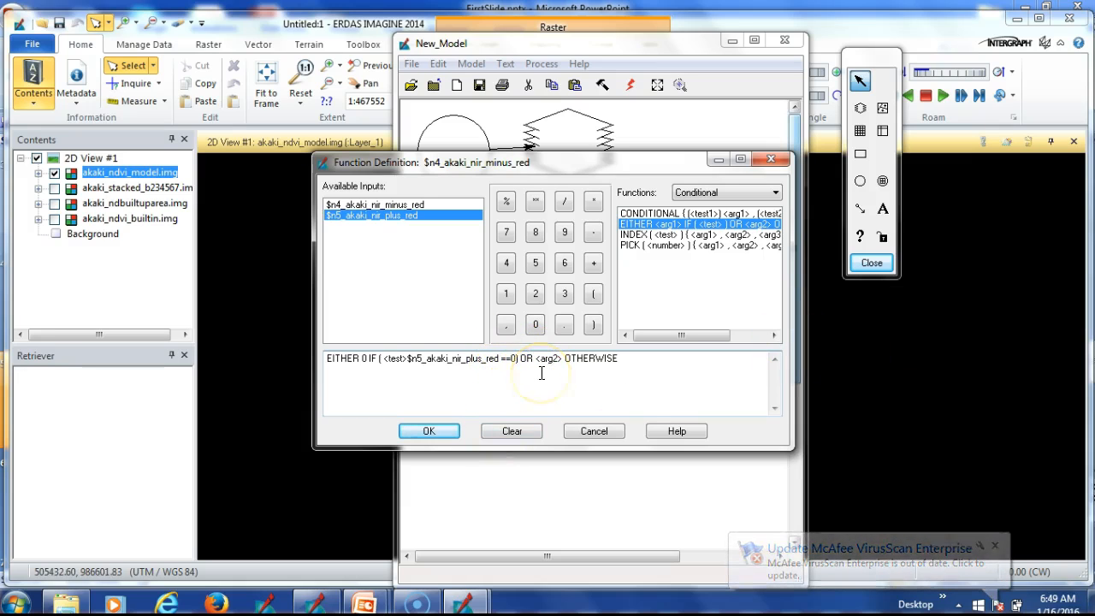
click(499, 379)
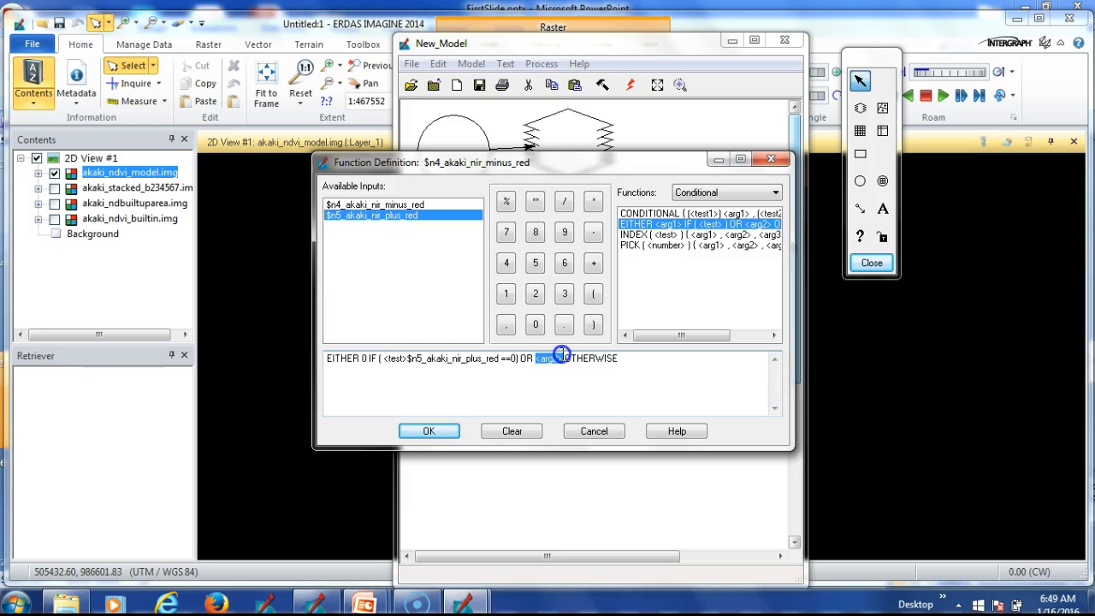
click(415, 214)
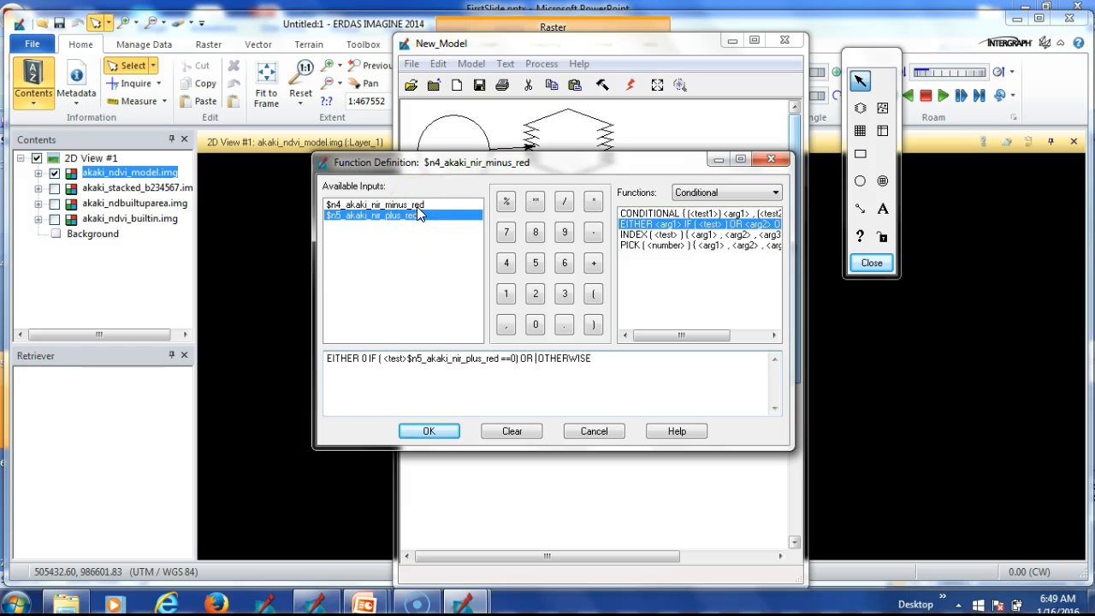
click(593, 295)
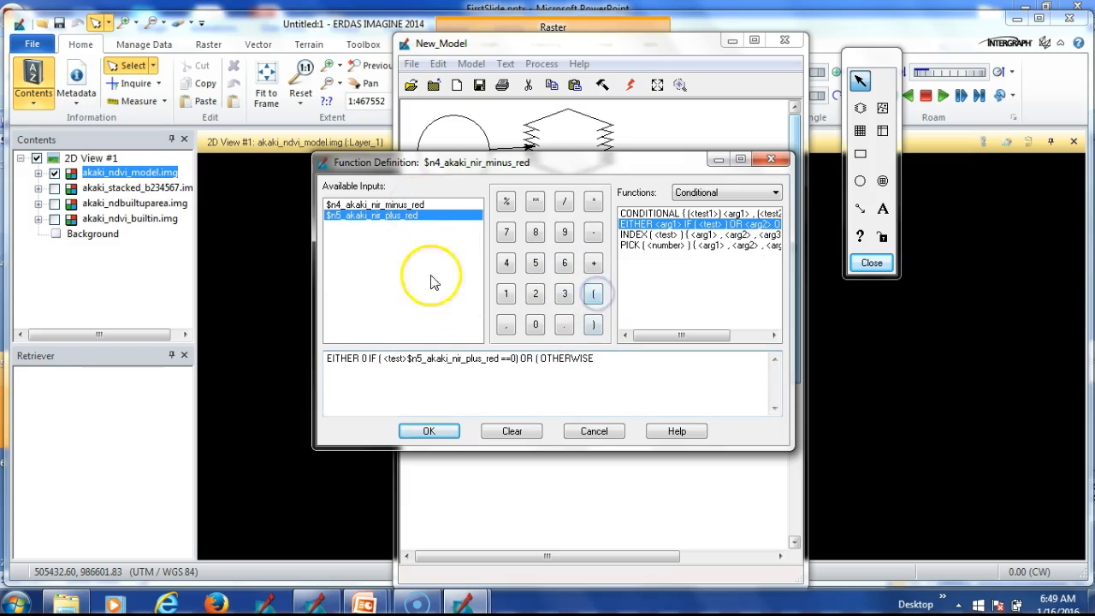
click(399, 206)
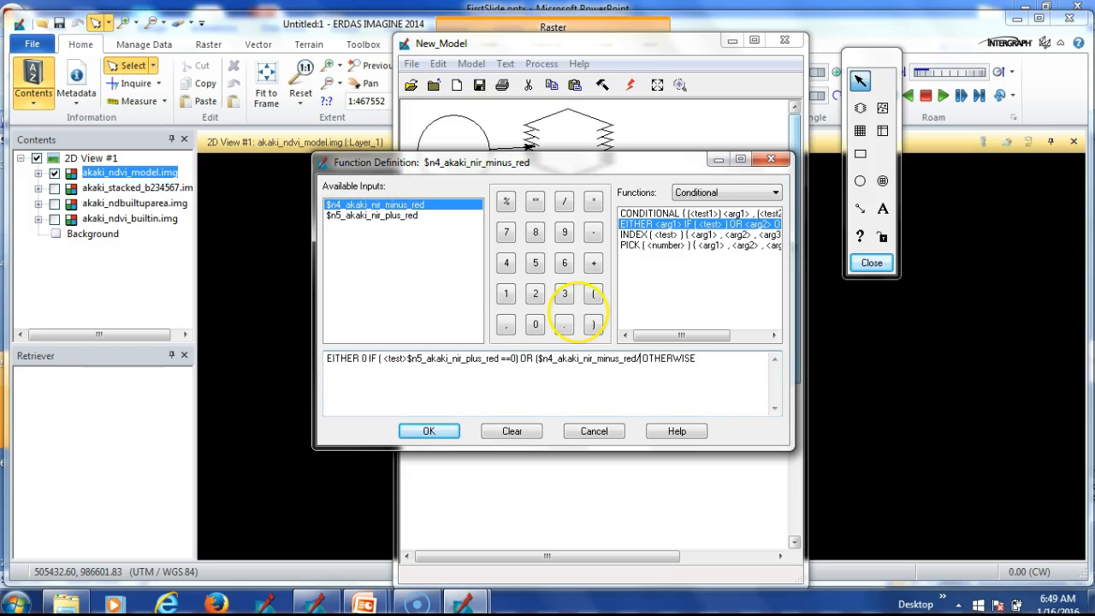
click(389, 215)
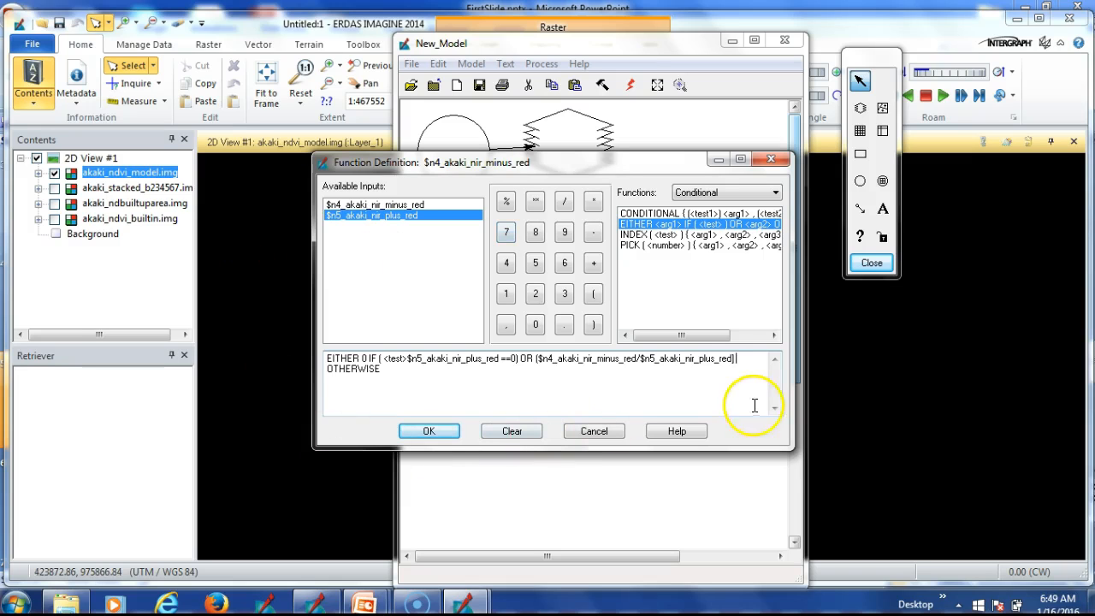
click(428, 431)
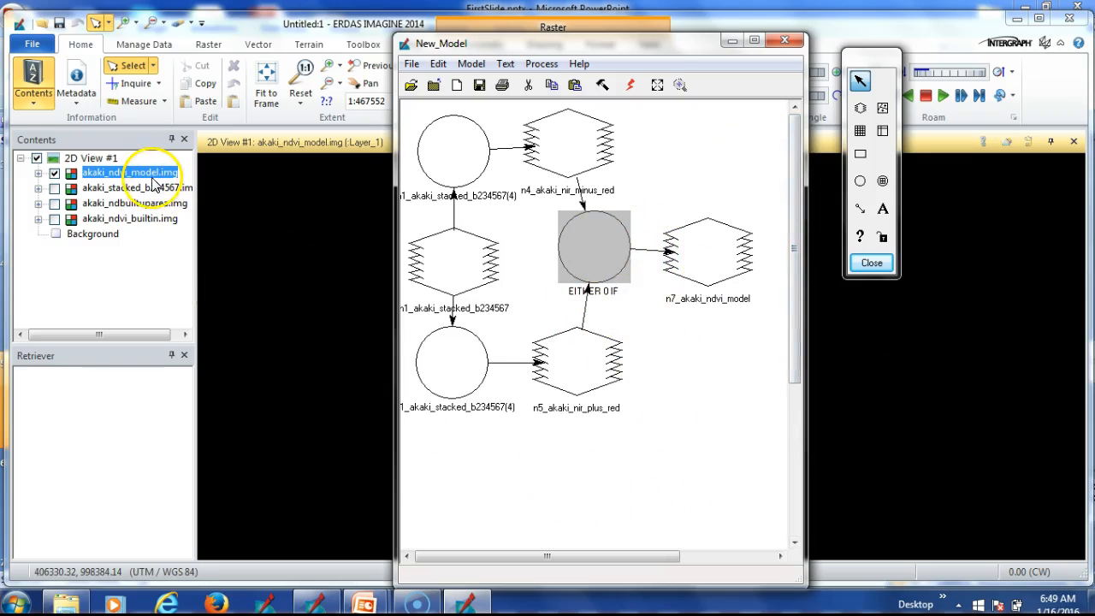
Remove the akaki_ndvi_model.img layer from the view and try to run the model with the conditional NDVI function
click(140, 262)
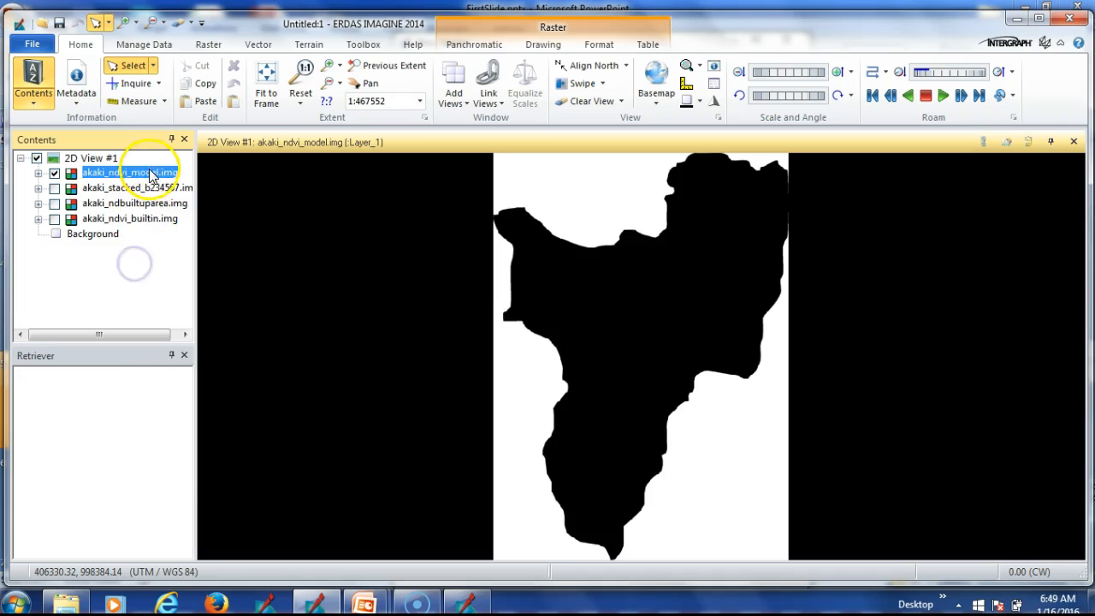
right_click(148, 171)
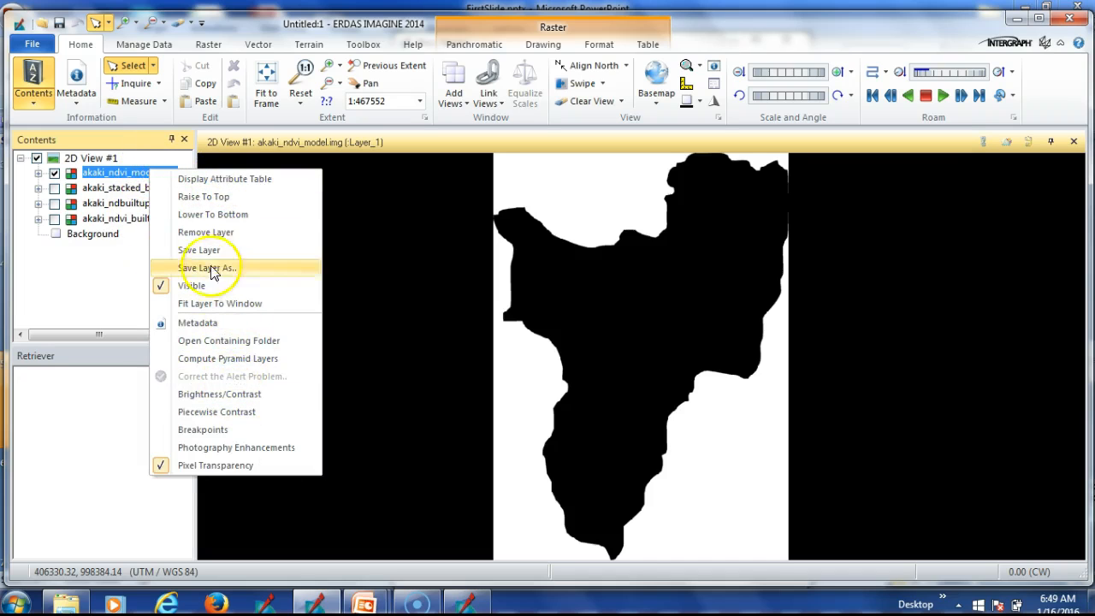
click(231, 235)
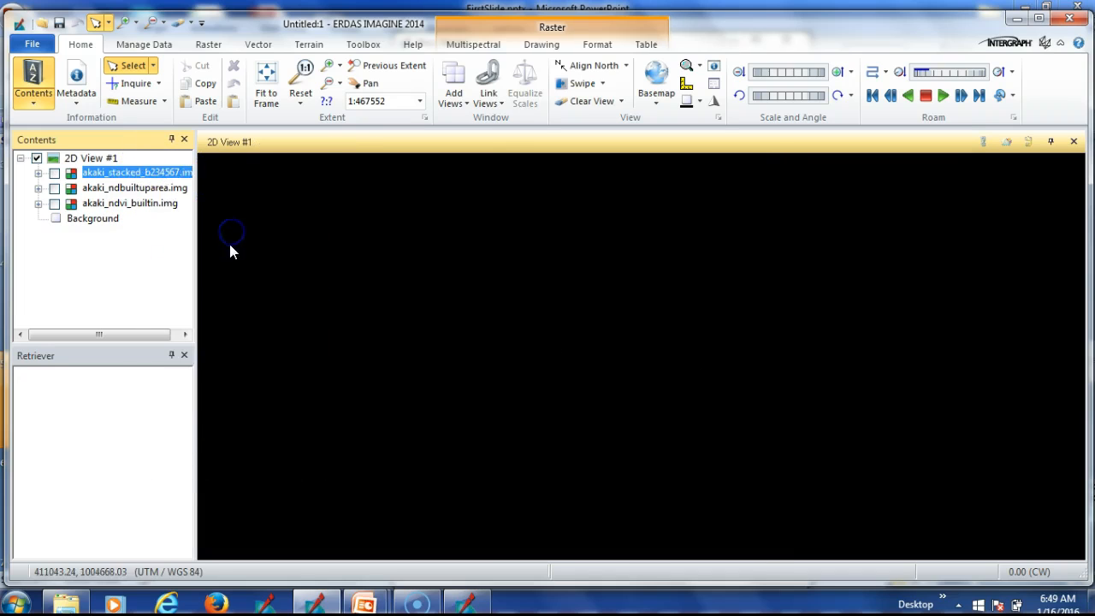
click(487, 604)
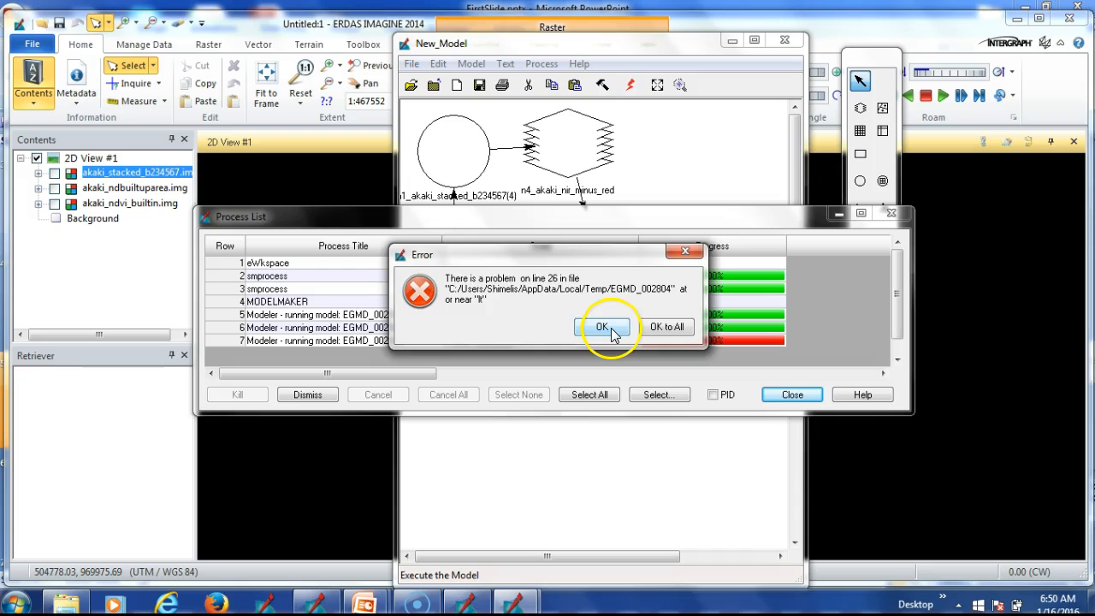
click(603, 327)
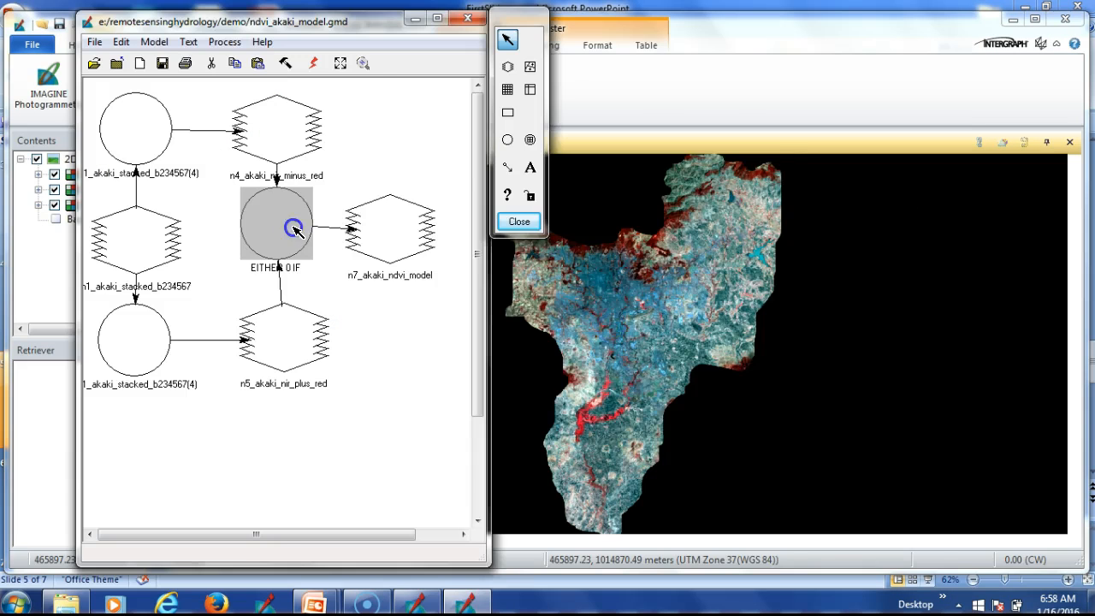
Delete the leftover <test> placeholder from the EITHER 0 IF function's definition and confirm the corrected expression
double_click(279, 218)
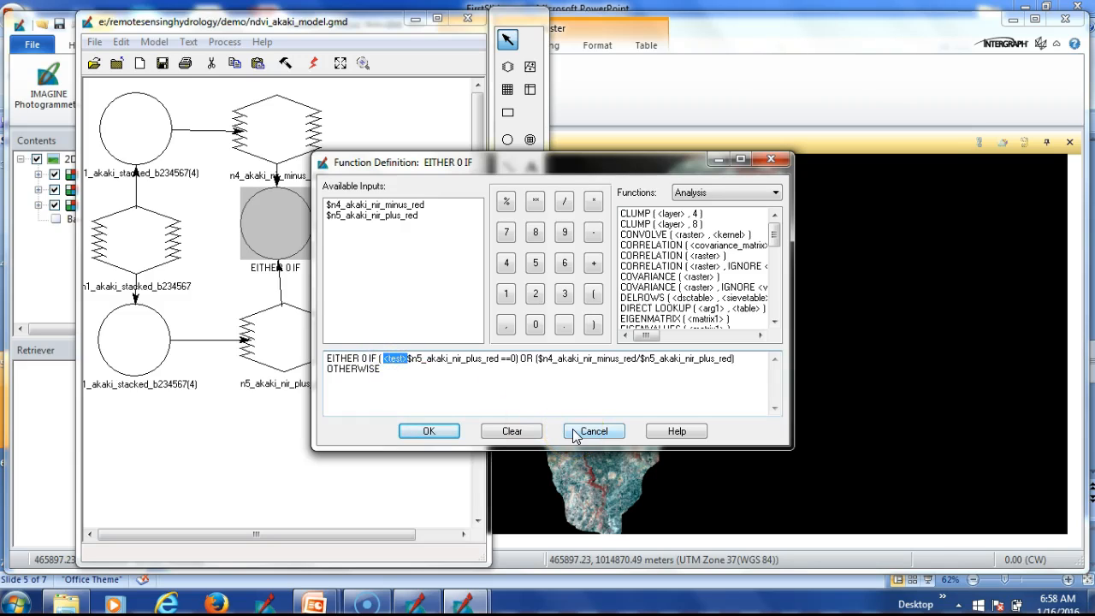
key(Delete)
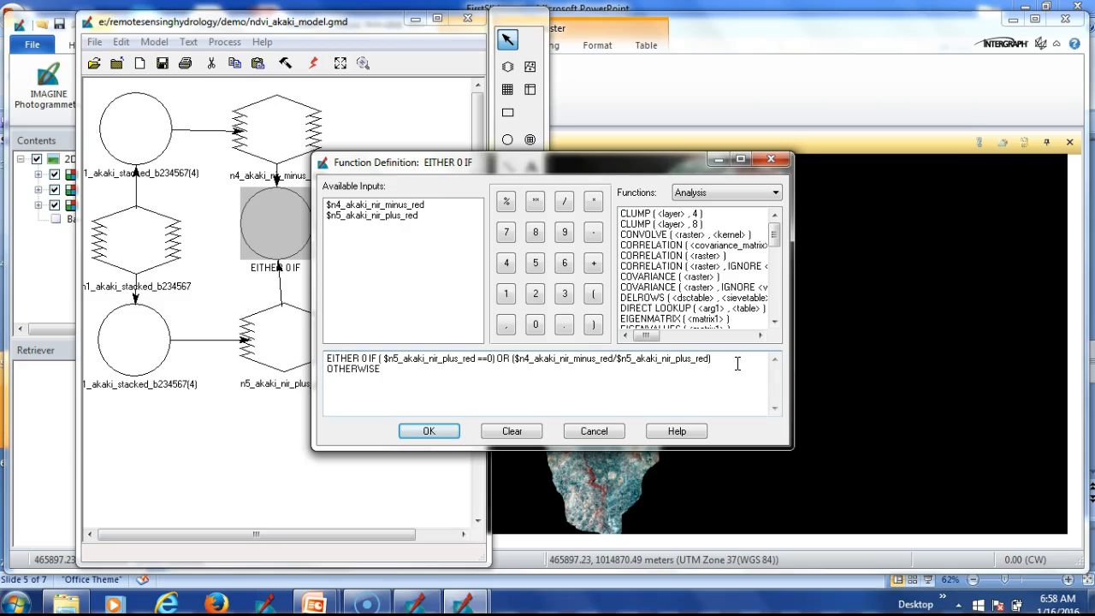
click(595, 325)
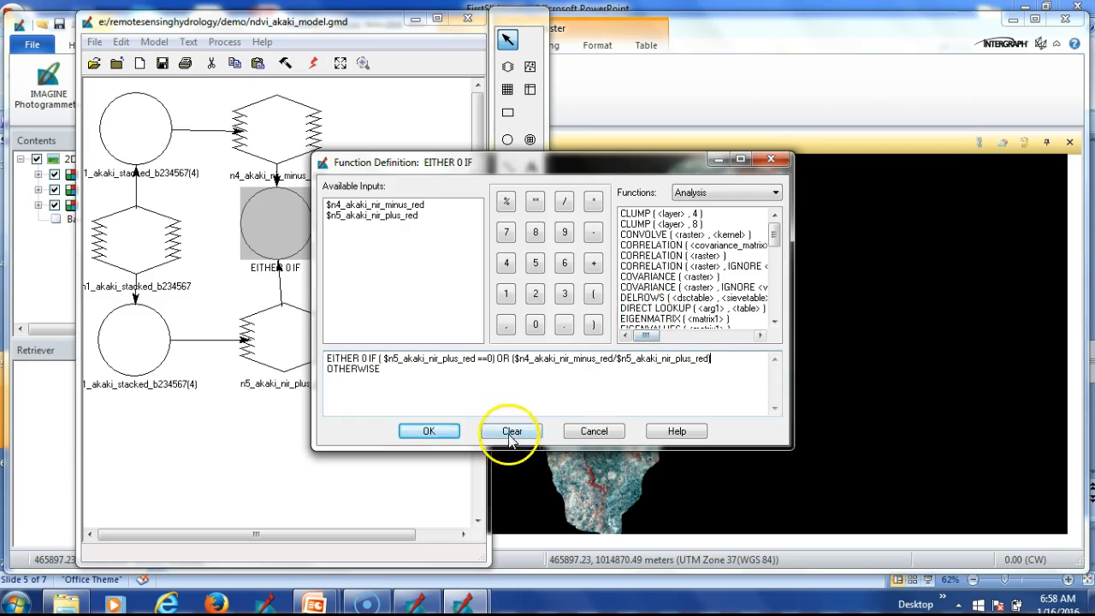
click(440, 430)
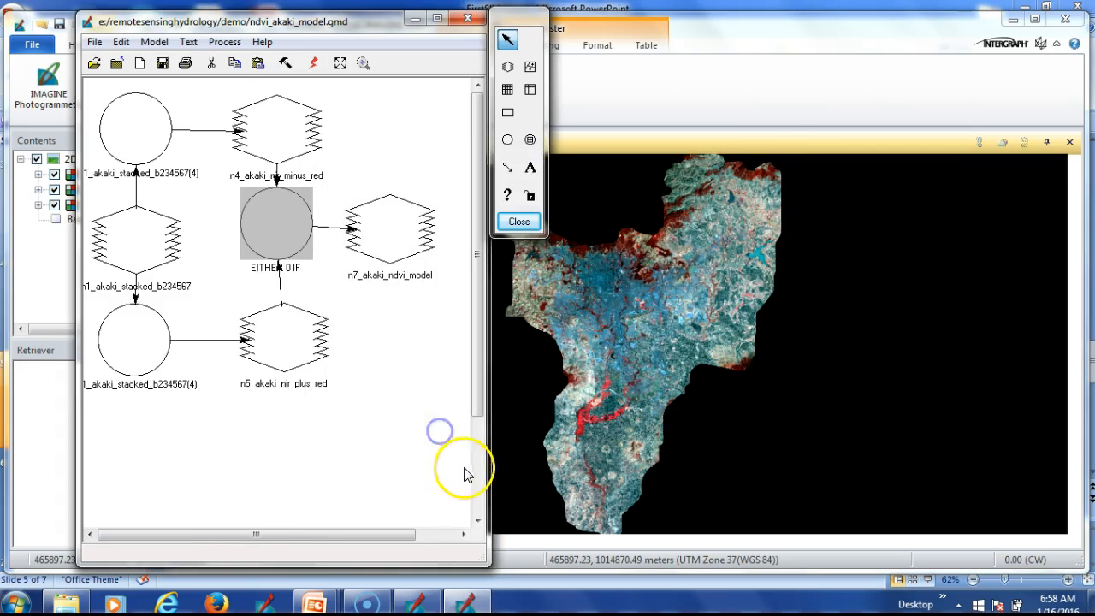
Run the corrected ndvi_akaki_model.gmd model and close the process list
click(412, 360)
click(314, 64)
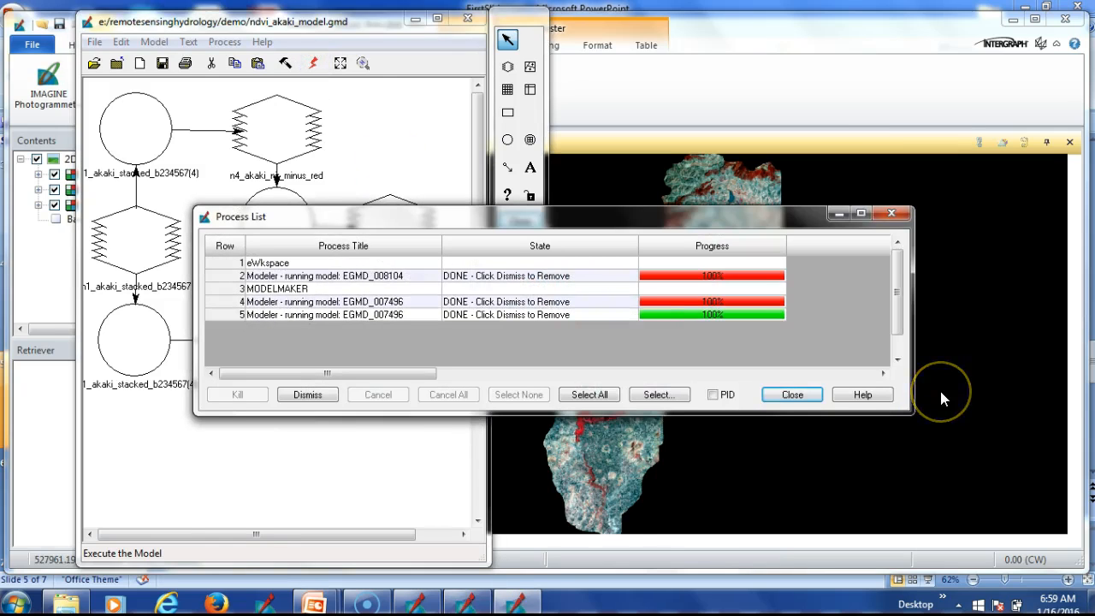
click(792, 395)
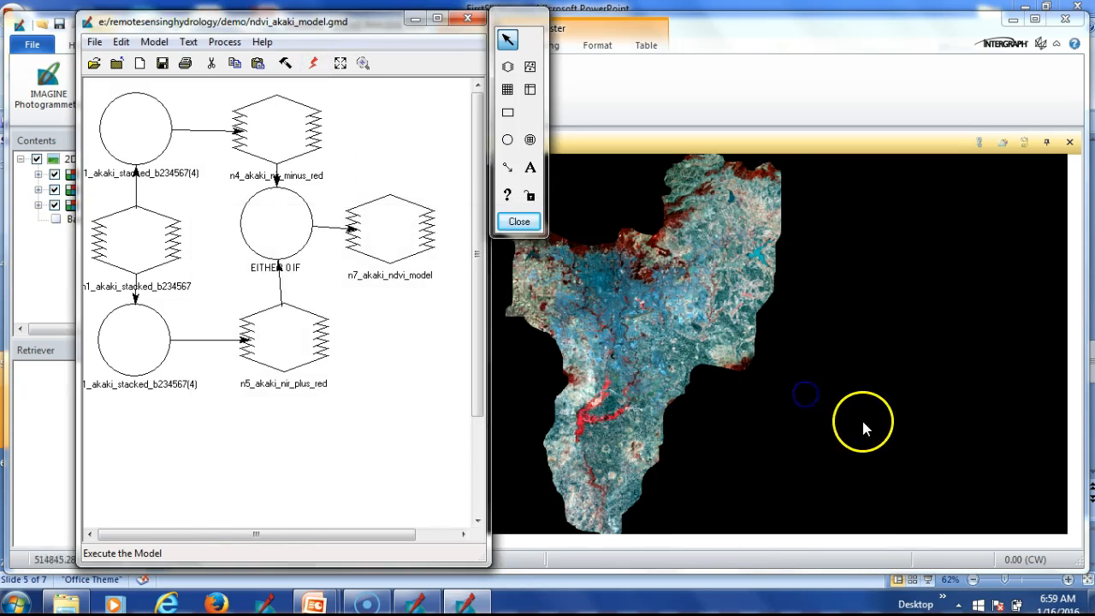
Minimize the model window and add the recent file akaki_ndvi_model.img as a raster layer to 2D View #1
click(414, 19)
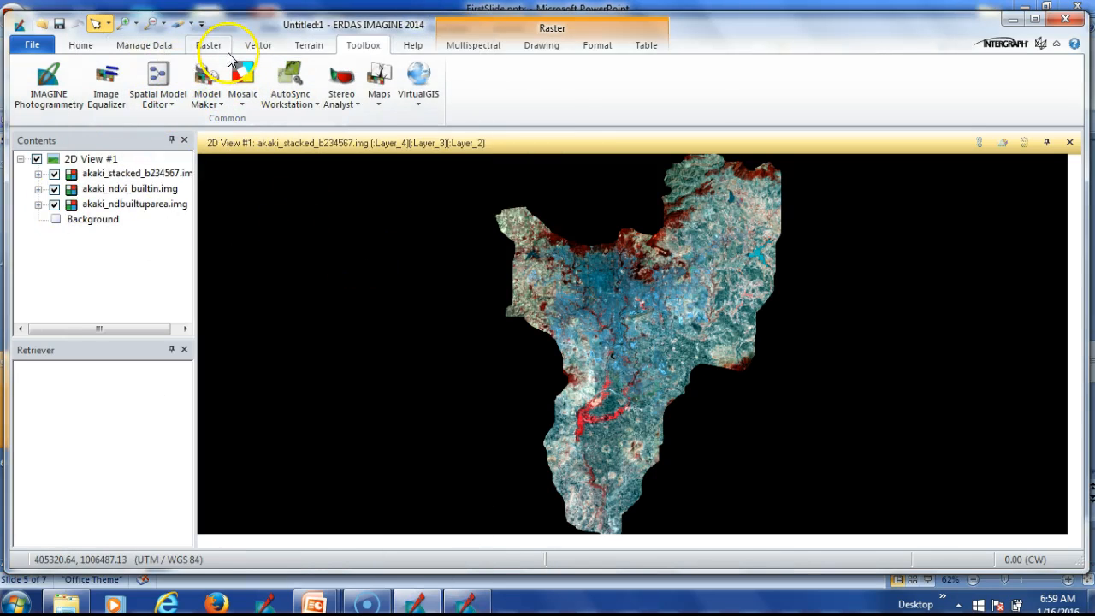
right_click(101, 158)
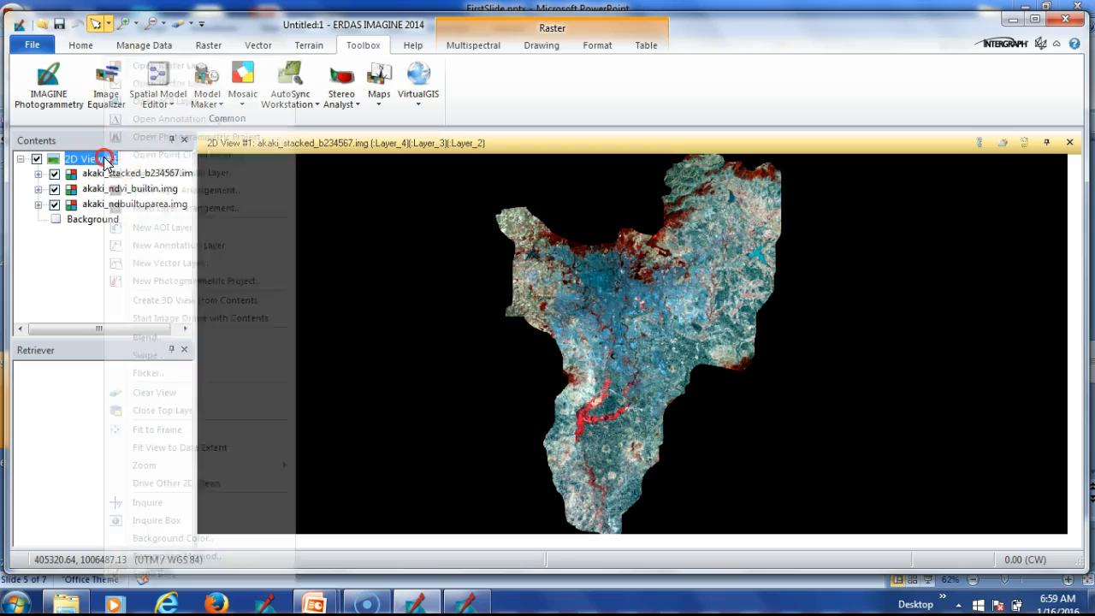
click(171, 66)
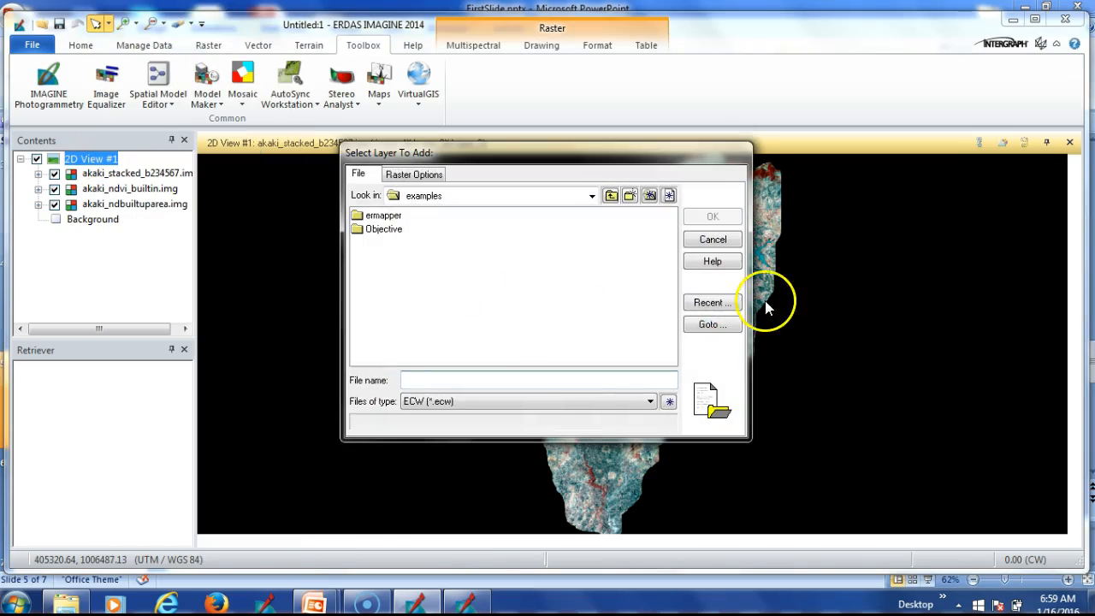
click(714, 304)
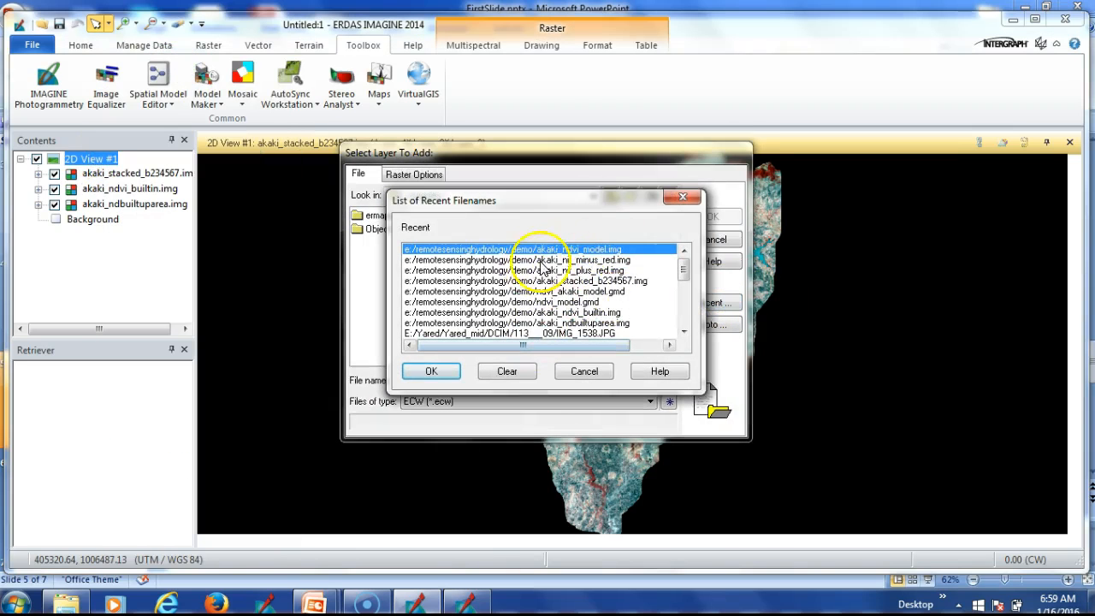
click(441, 369)
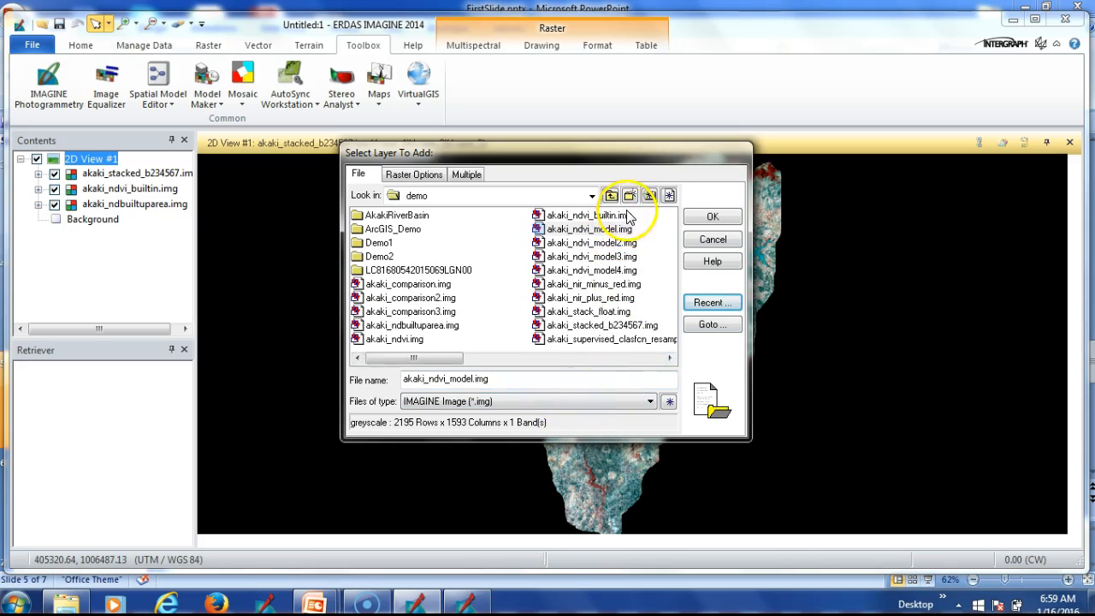
click(711, 217)
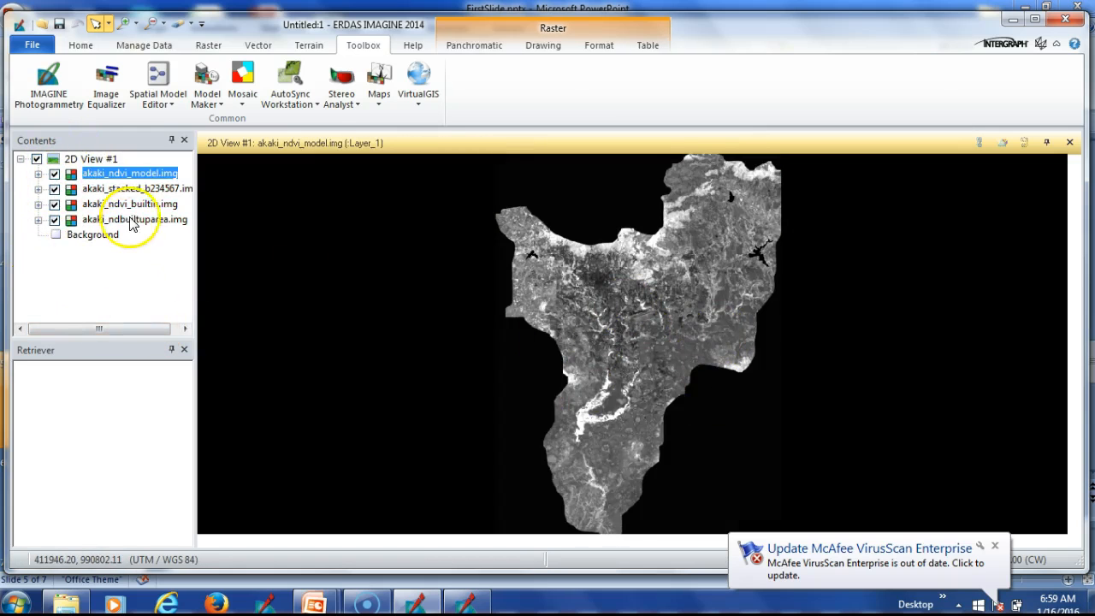
Hide akaki_ndbuiltuparea.img and akaki_stacked_b234567.img, and toggle akaki_ndvi_model.img to compare it with akaki_ndvi_builtin.img
click(55, 220)
click(55, 190)
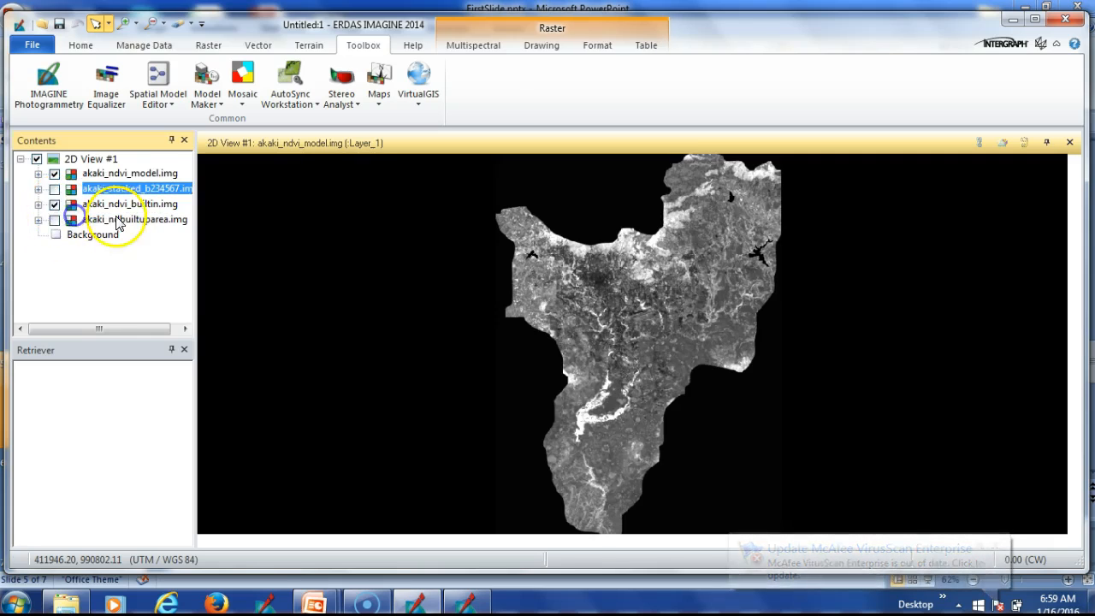
click(54, 174)
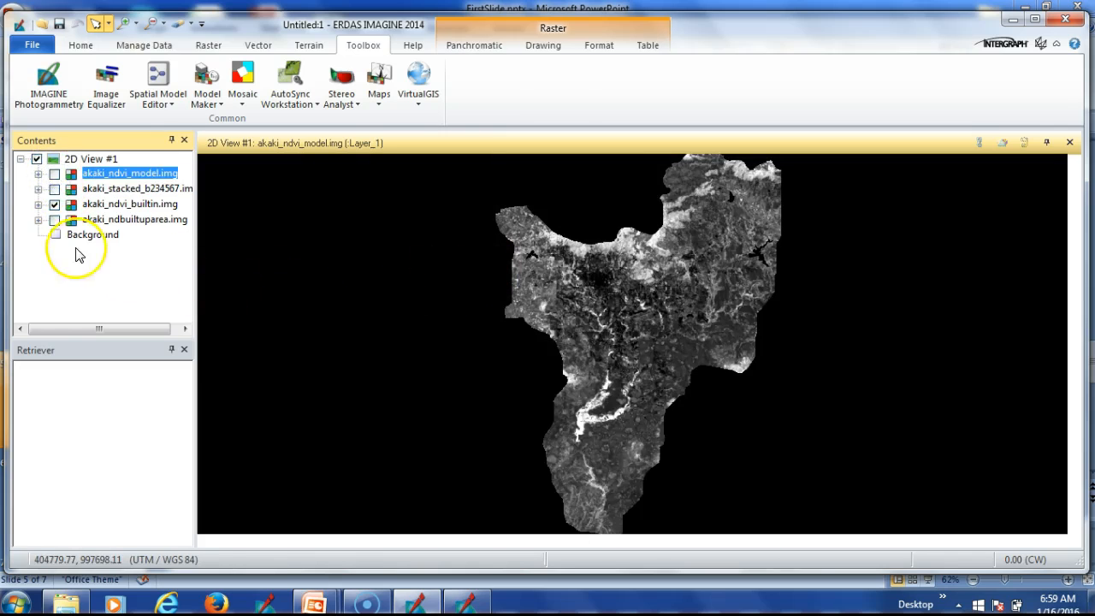
click(113, 204)
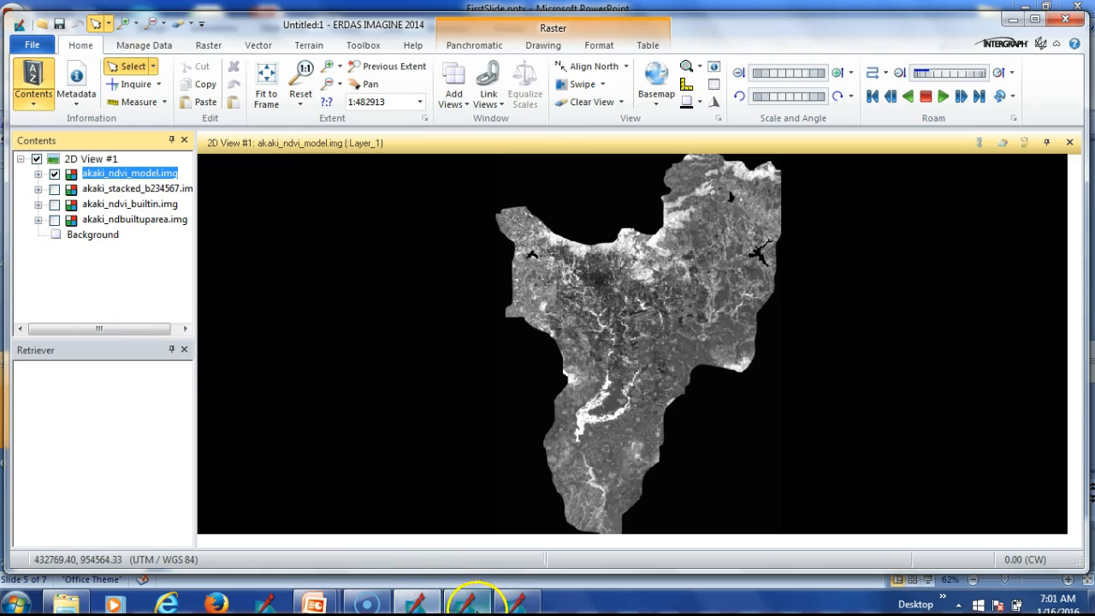
Bring back the ndvi_akaki_model.gmd window, widen it for more objects and move the tool palette out of the way
click(469, 603)
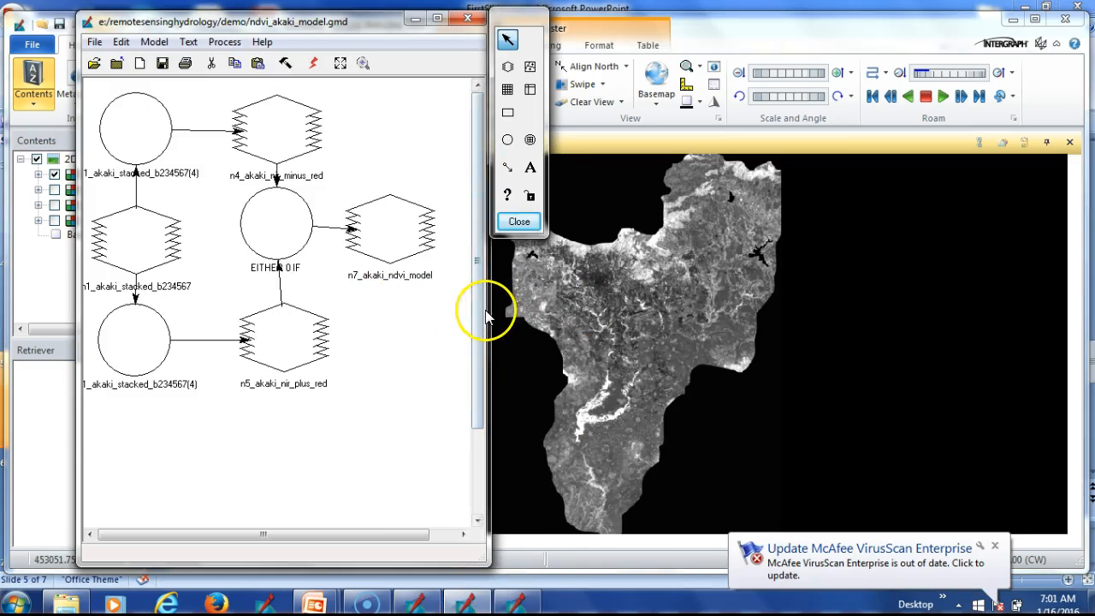
drag(490, 307, 904, 271)
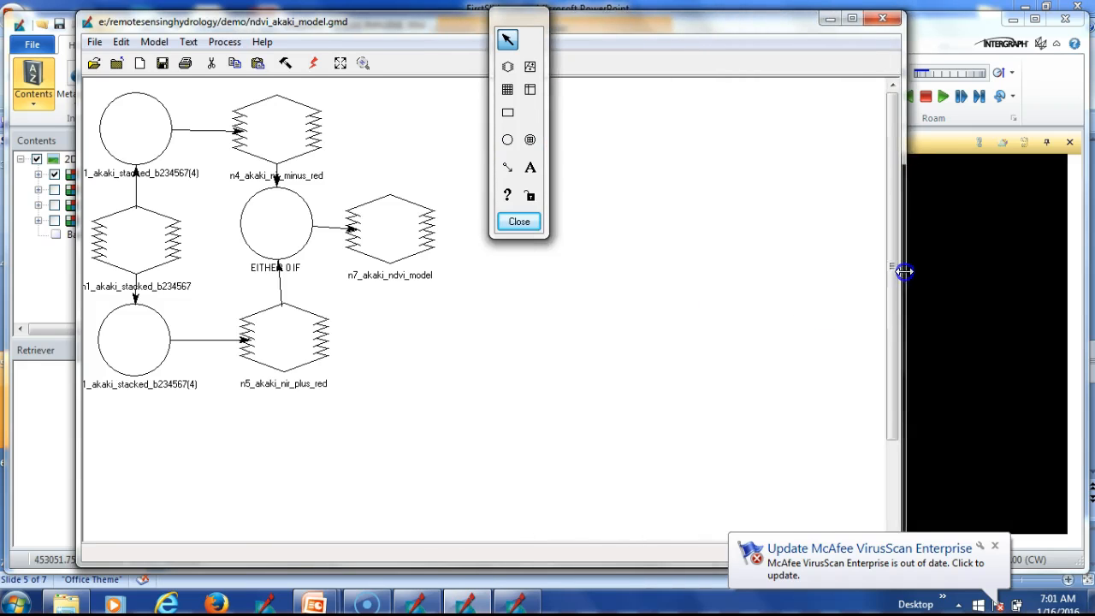
drag(525, 22, 843, 97)
Place a new function and a new raster beside n7_akaki_ndvi_model, and connect the NDVI raster to the function and the function to the new raster
click(827, 222)
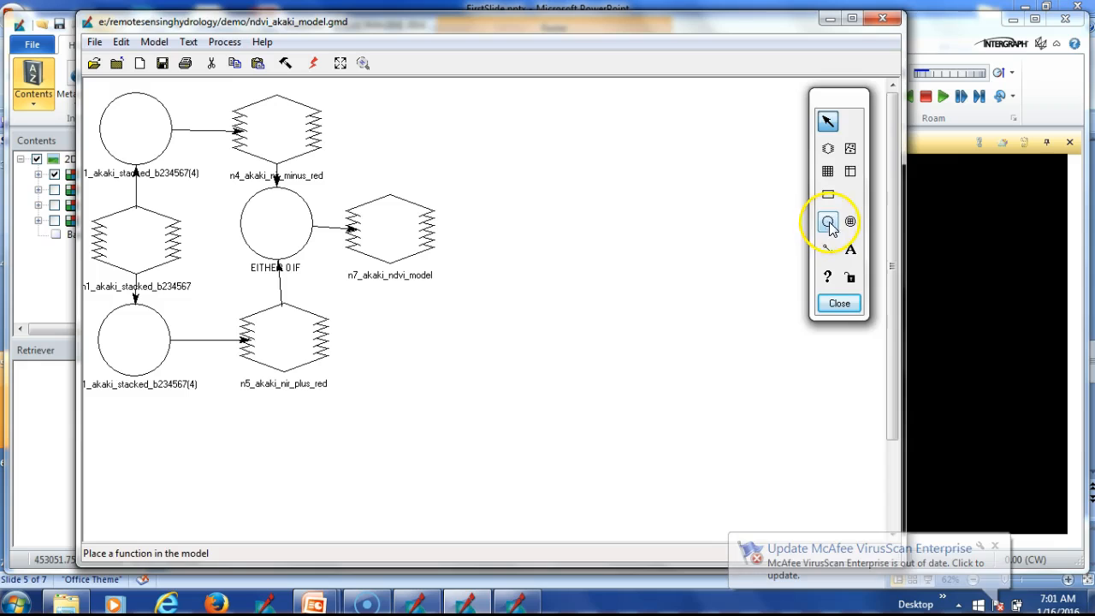
click(511, 231)
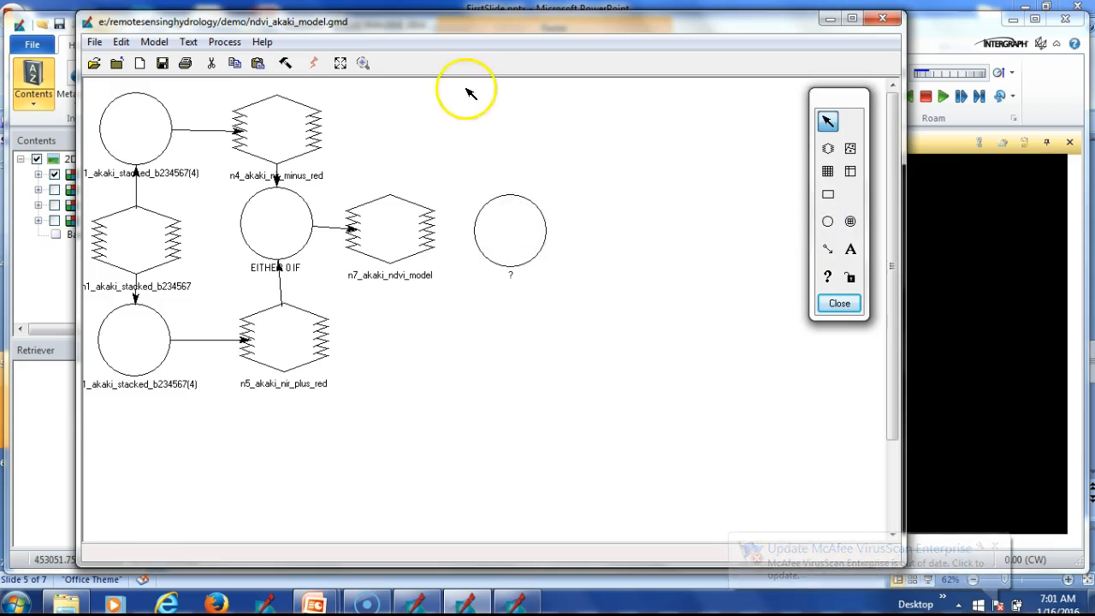
click(827, 148)
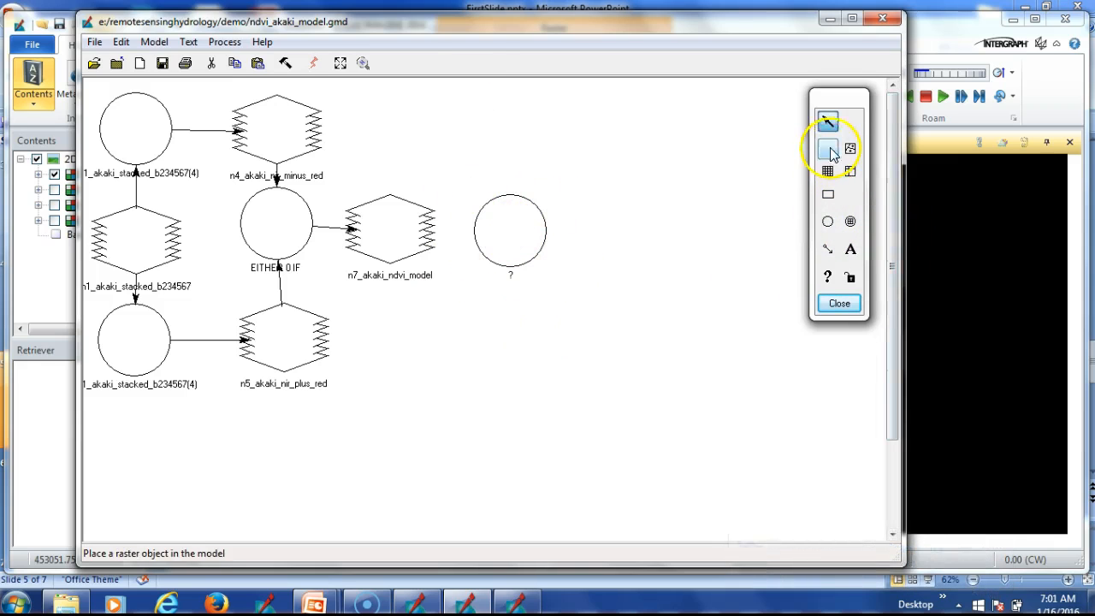
click(641, 224)
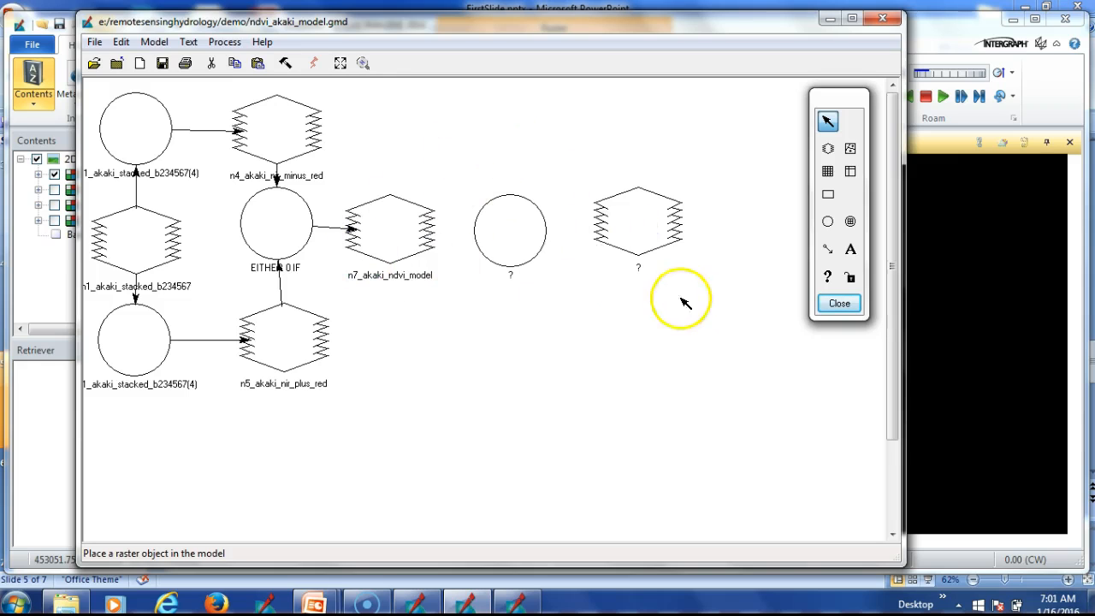
click(828, 248)
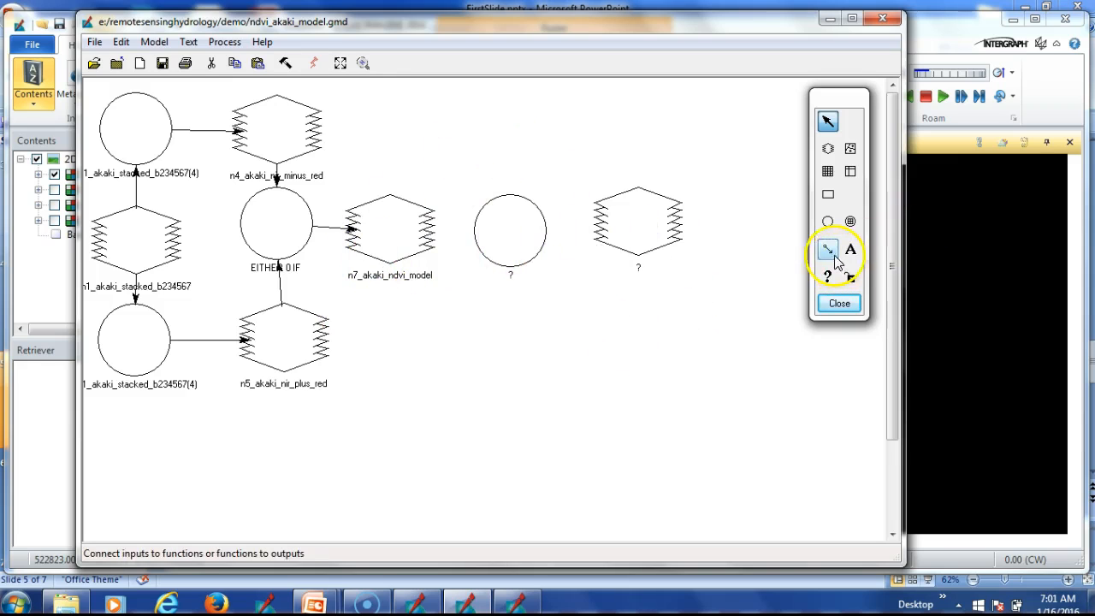
drag(427, 218, 511, 225)
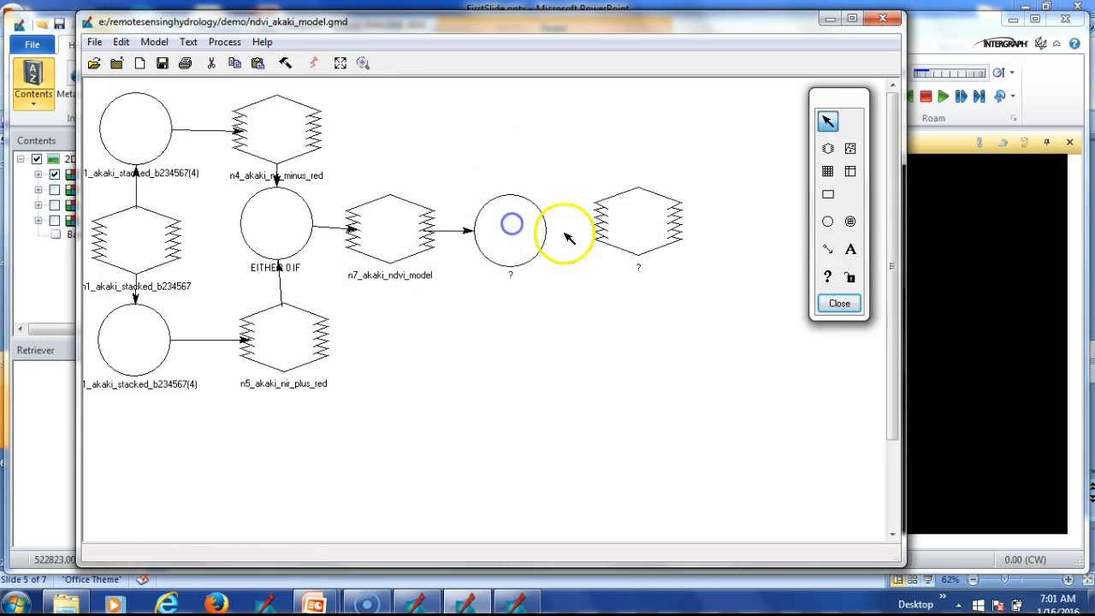
click(828, 250)
drag(610, 226, 610, 226)
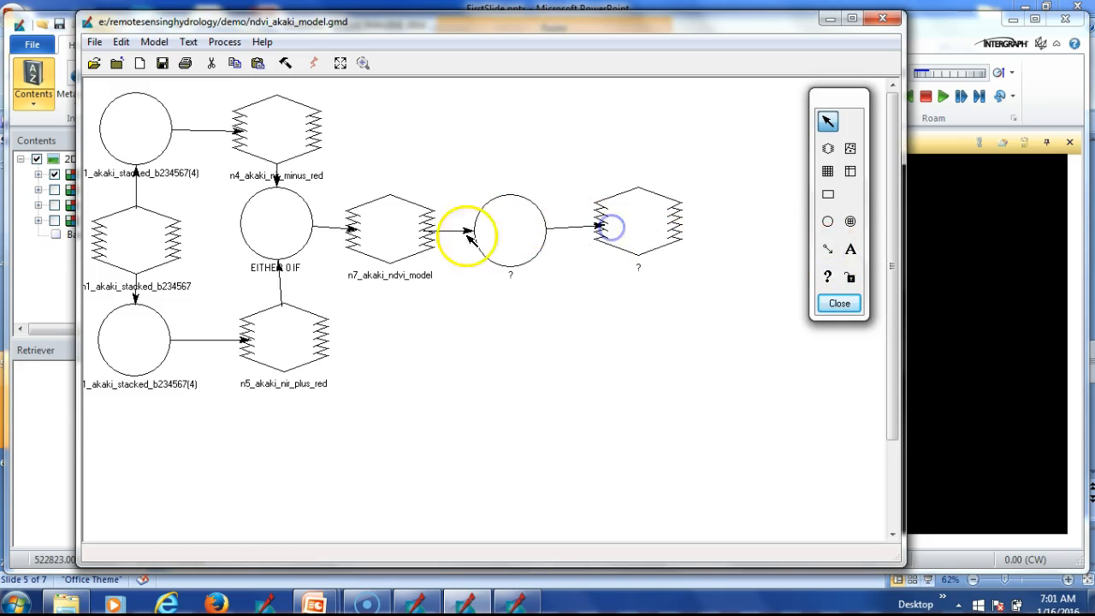
Start the new function's definition with the numerator ($n7_akaki_ndvi_model-GLOBAL MIN ( $n7_akaki_ndvi_model )), taking GLOBAL MIN from the Global functions
click(528, 246)
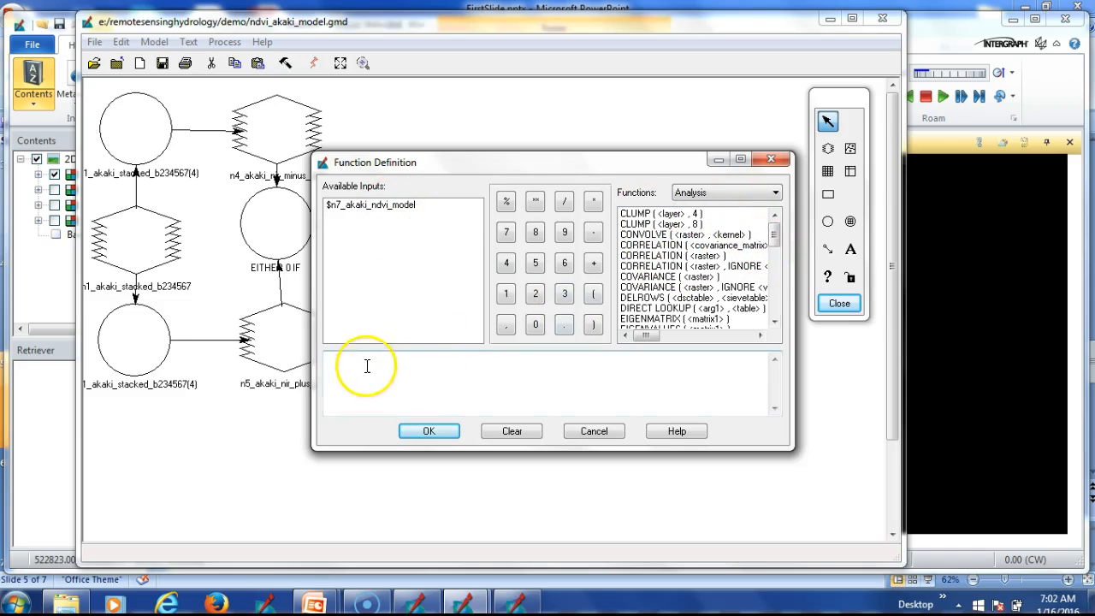
click(779, 195)
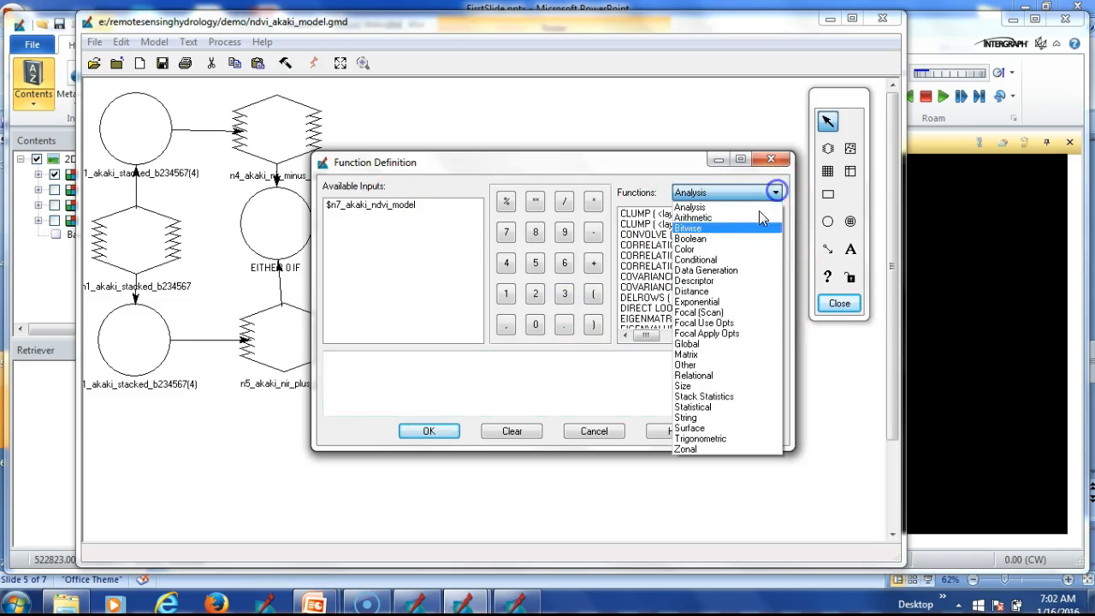
click(700, 345)
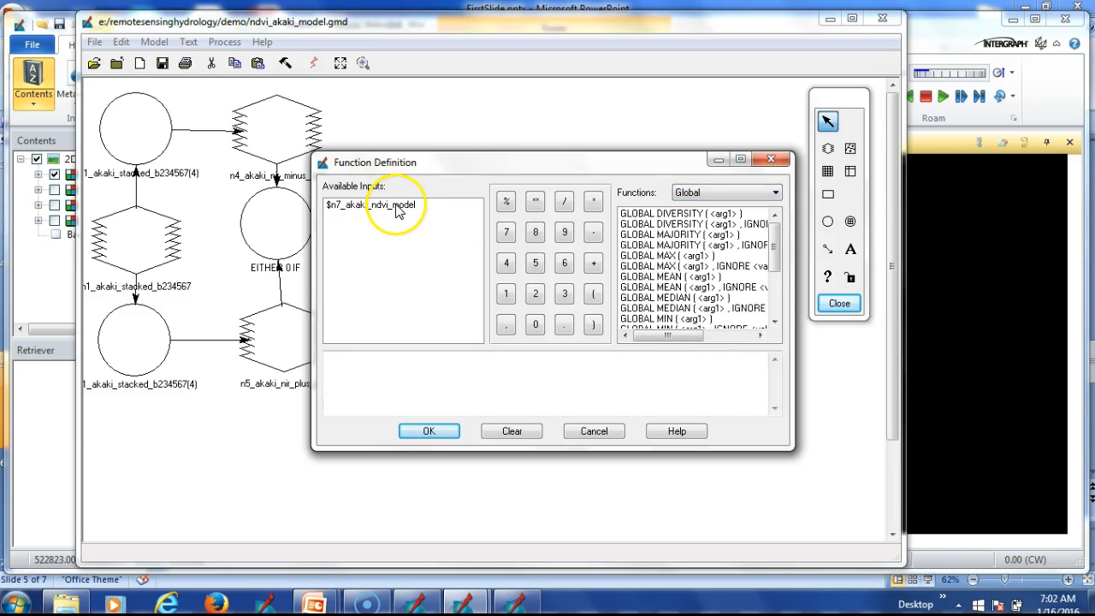
click(333, 357)
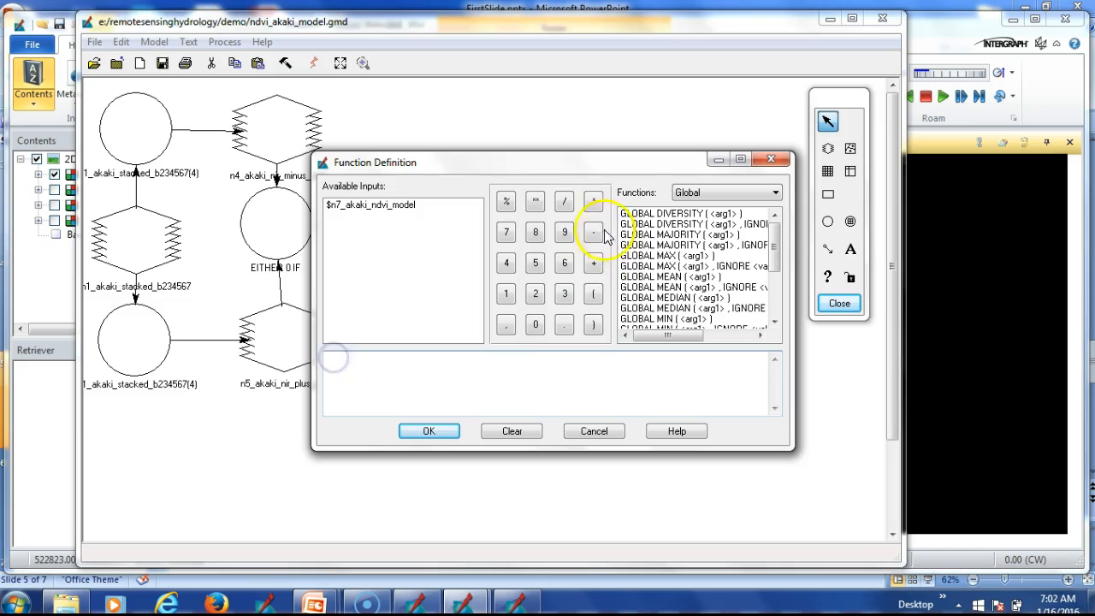
click(593, 293)
click(389, 205)
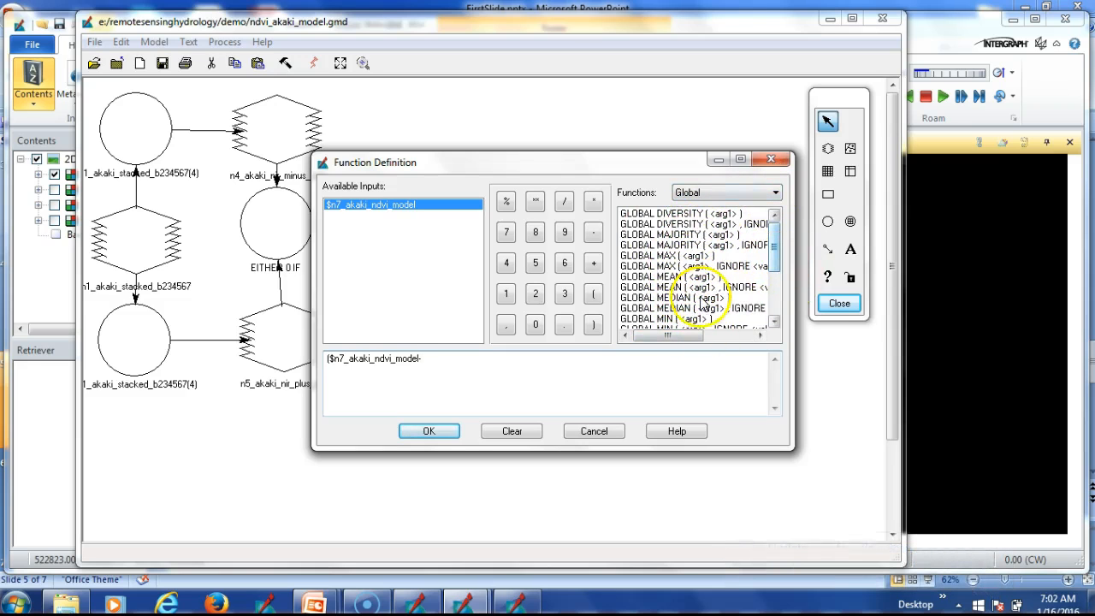
click(687, 320)
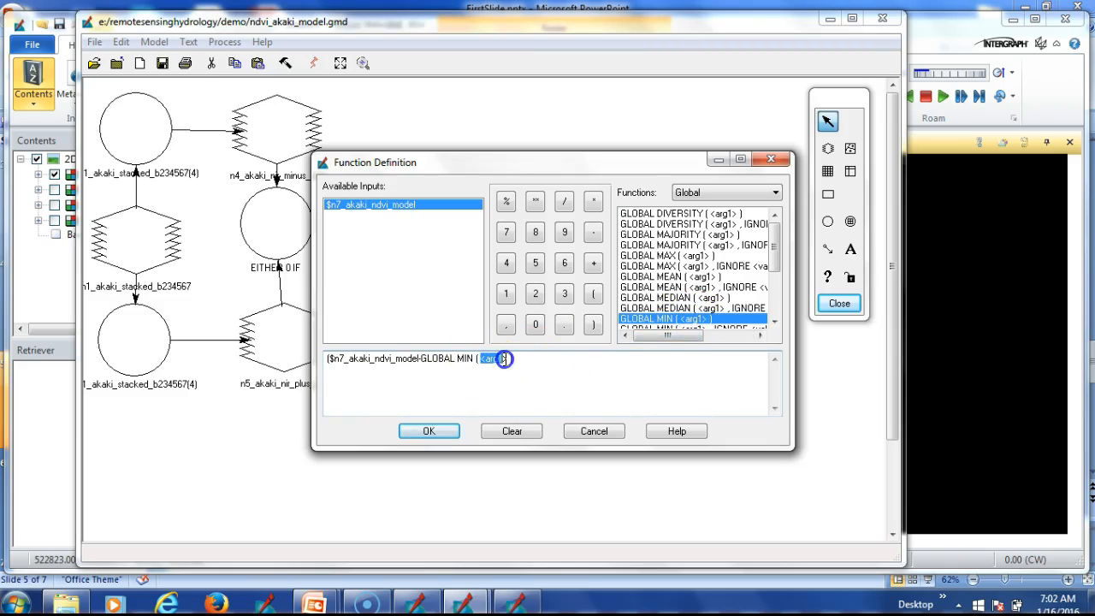
click(403, 206)
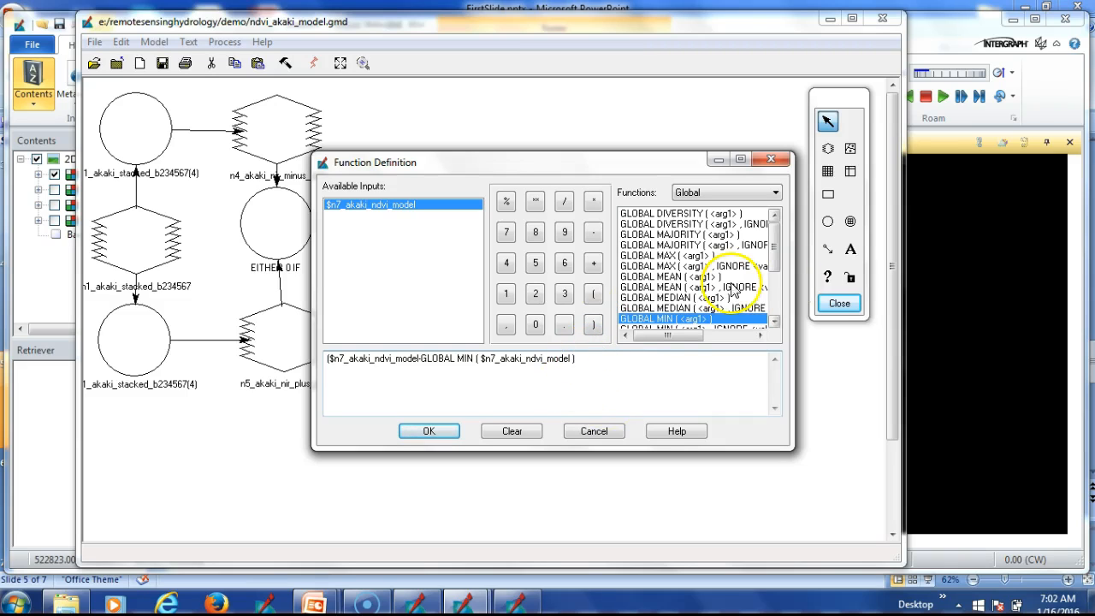
click(593, 324)
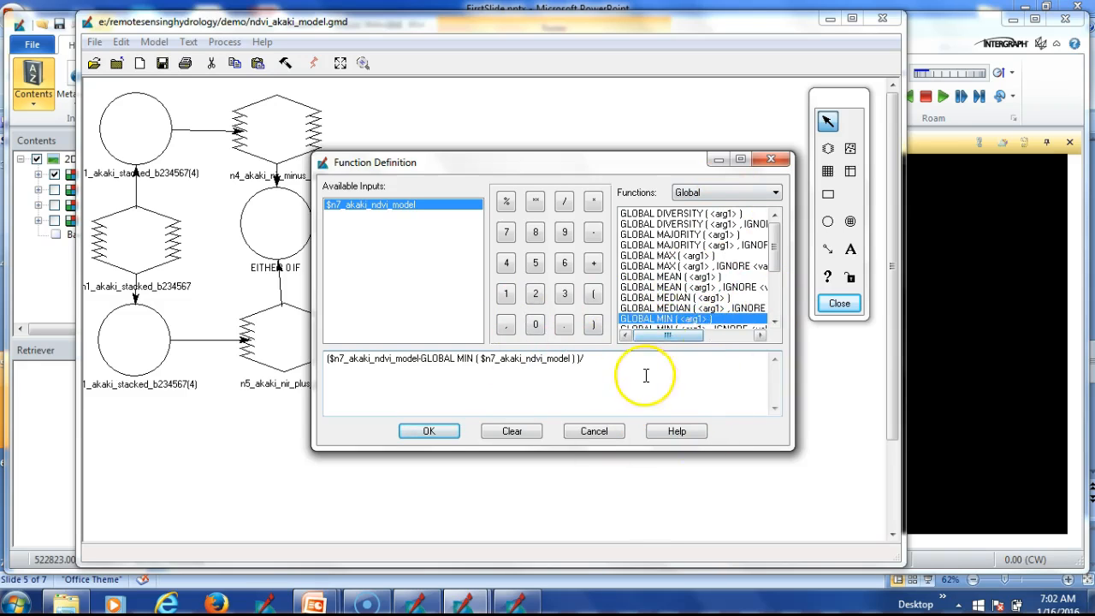
Divide the numerator by the GLOBAL MAX function with $n7_akaki_ndvi_model as its argument
click(775, 321)
click(775, 322)
click(775, 321)
click(775, 321)
click(775, 322)
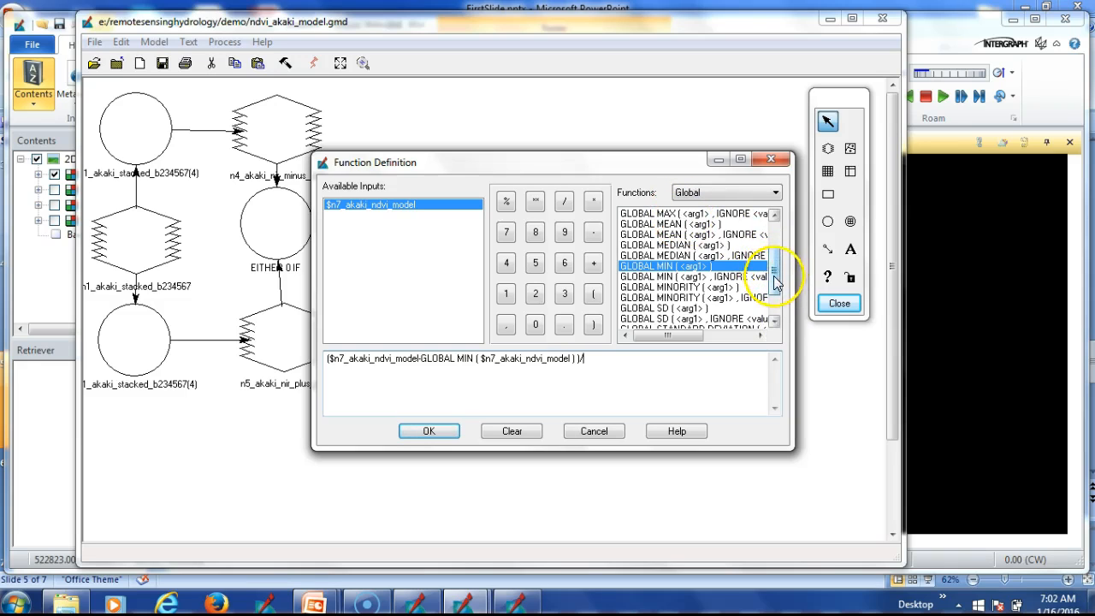
drag(776, 282, 775, 272)
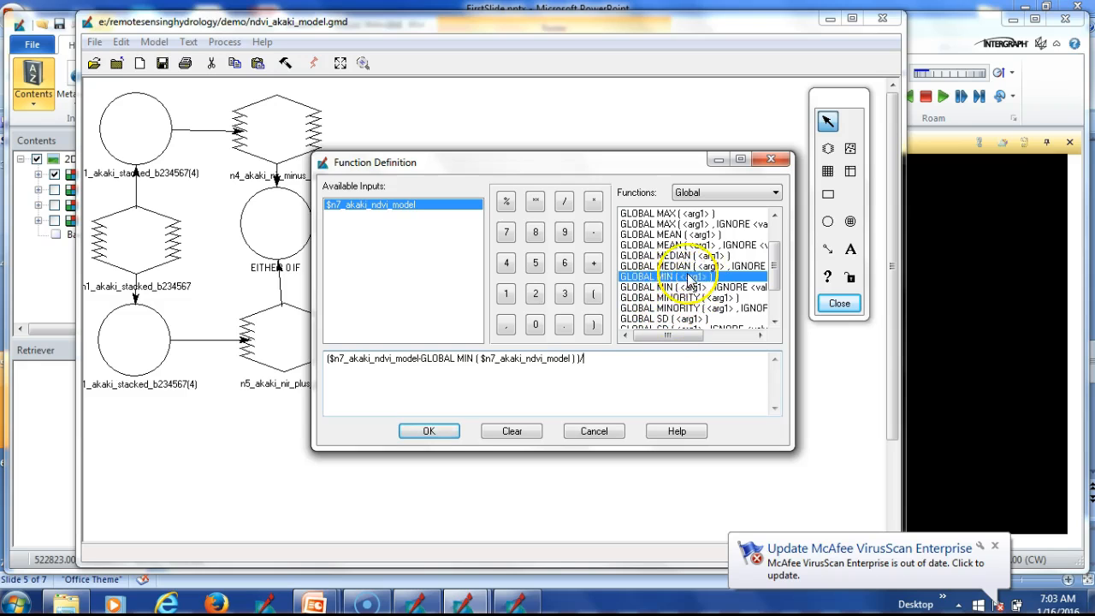
click(692, 214)
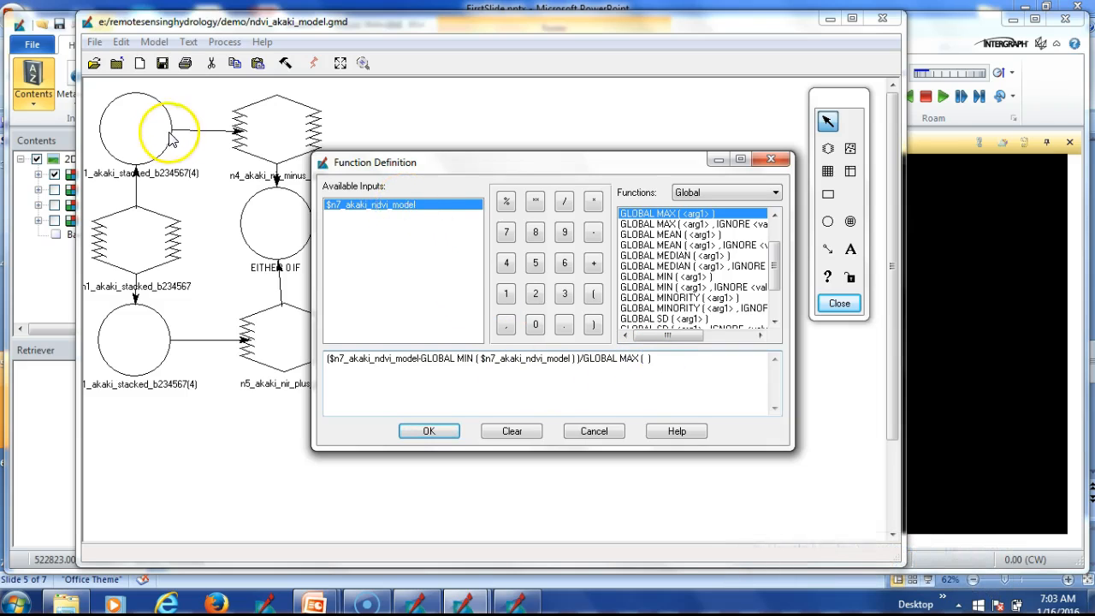
click(405, 205)
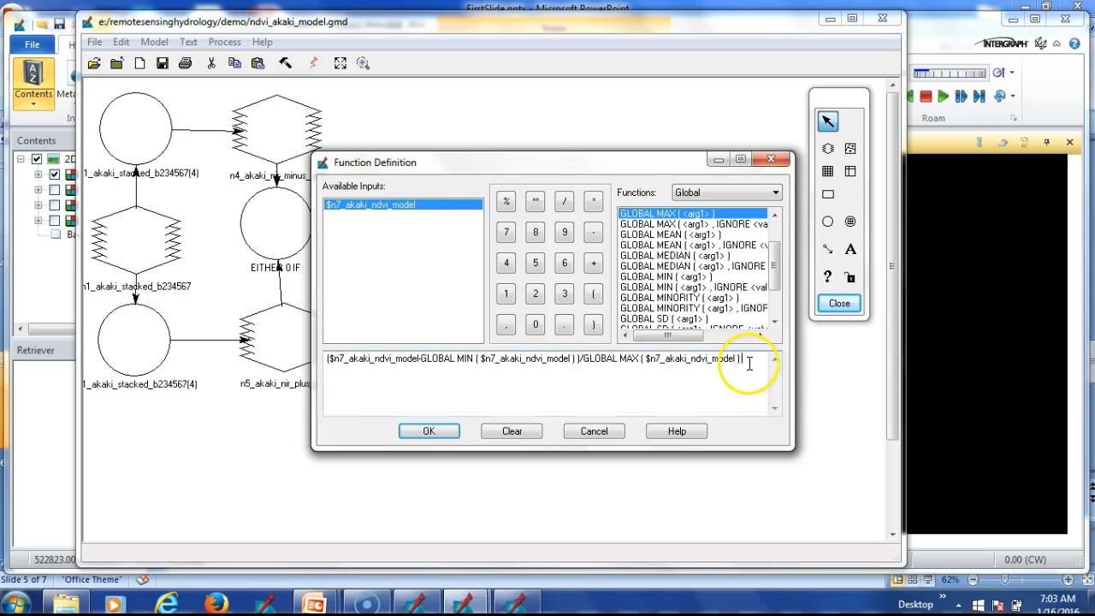
Complete the denominator as (GLOBAL MAX ( $n7_akaki_ndvi_model ) - GLOBAL MIN ($n7_akaki_ndvi_model )) and accept the function definition
click(595, 299)
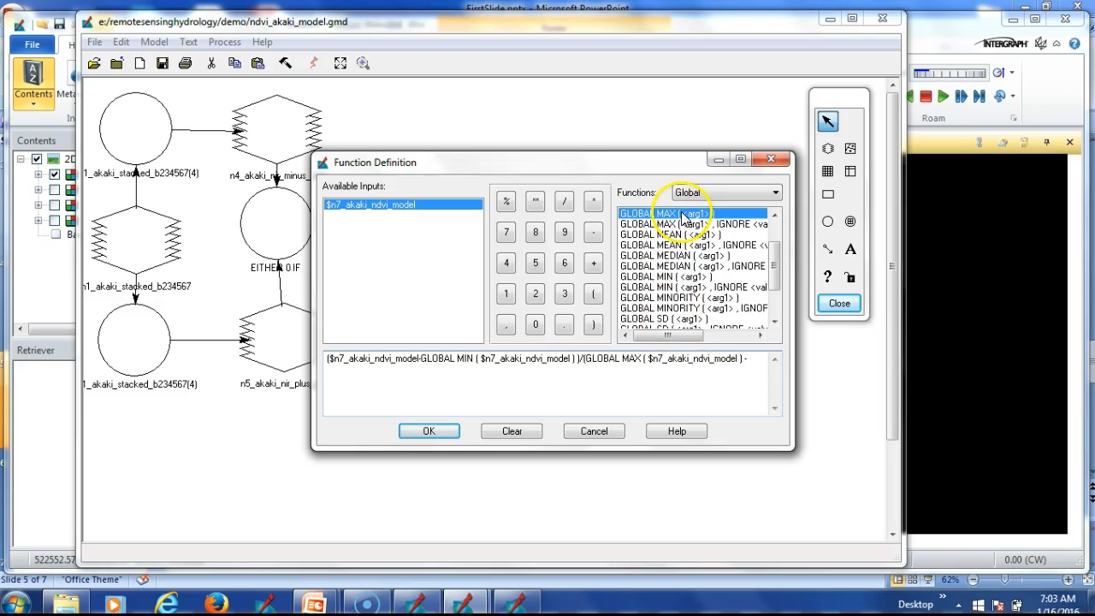
text(-)
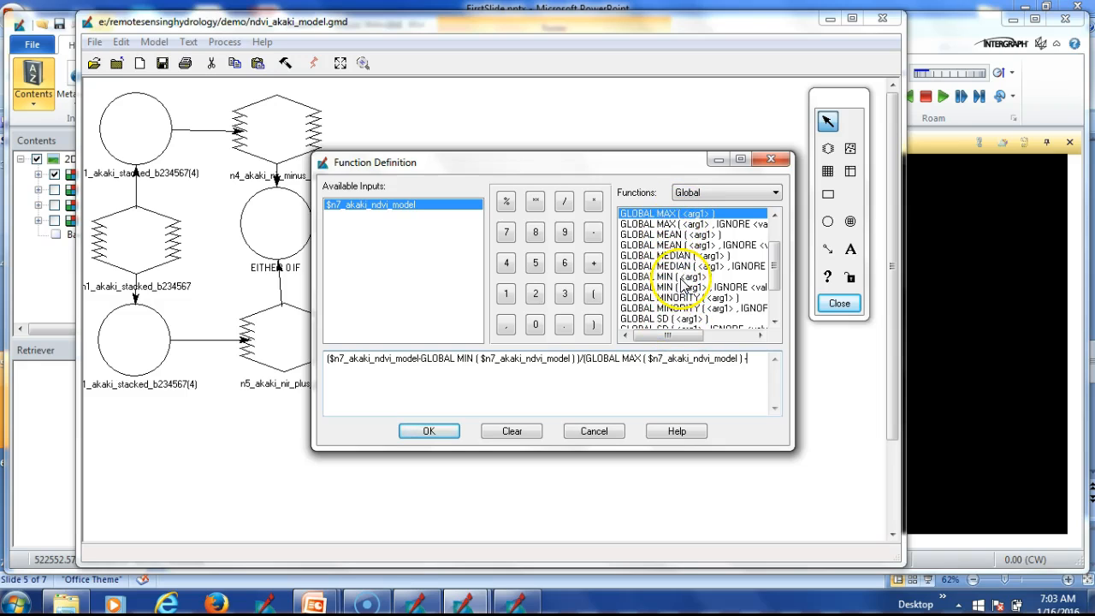
click(675, 277)
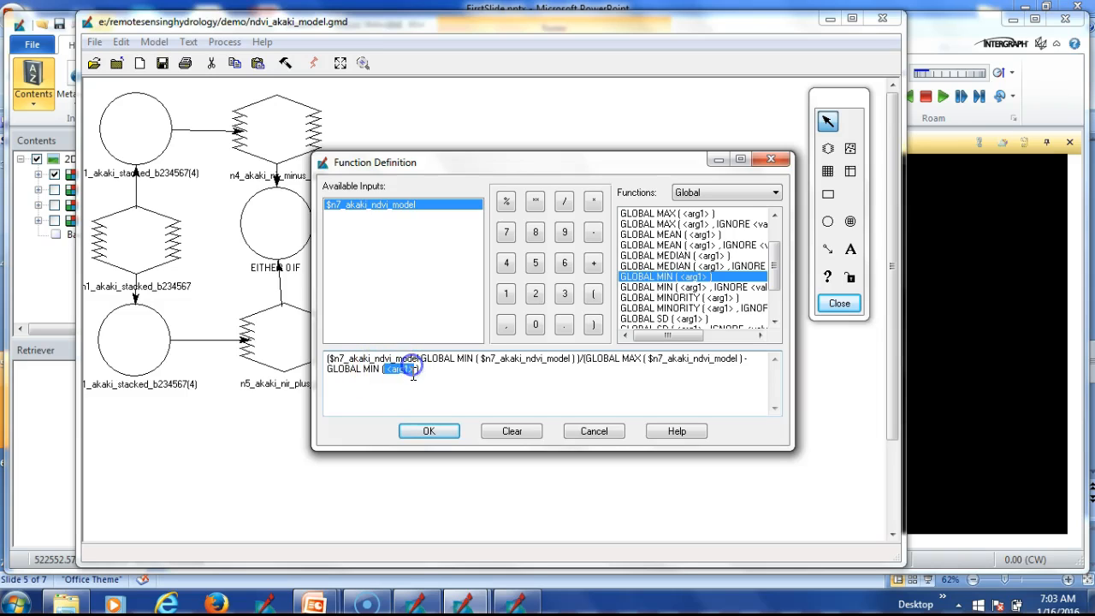
click(398, 207)
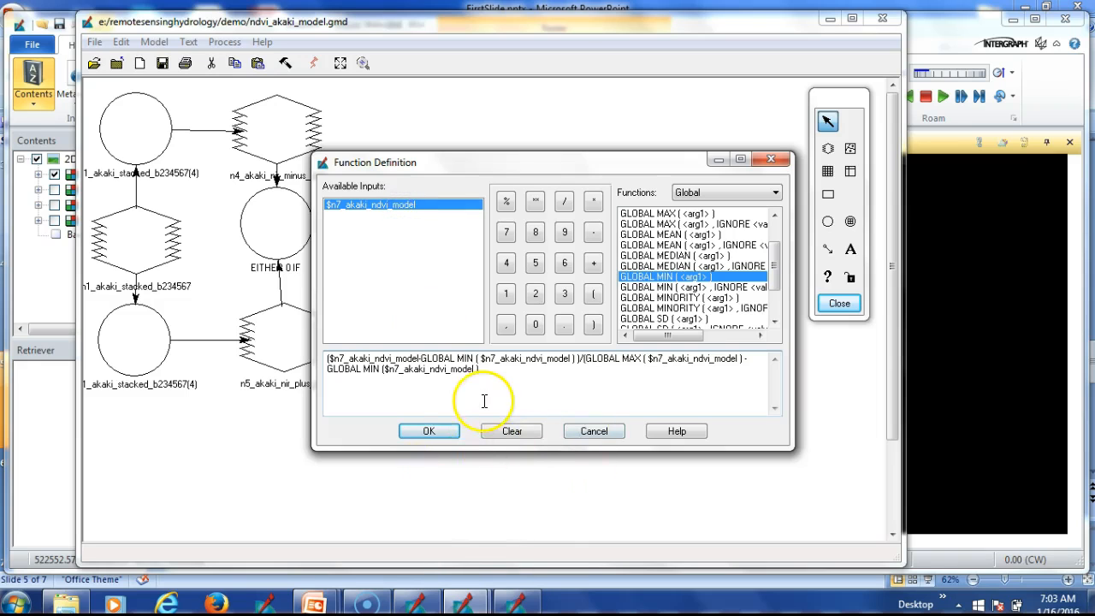
click(434, 433)
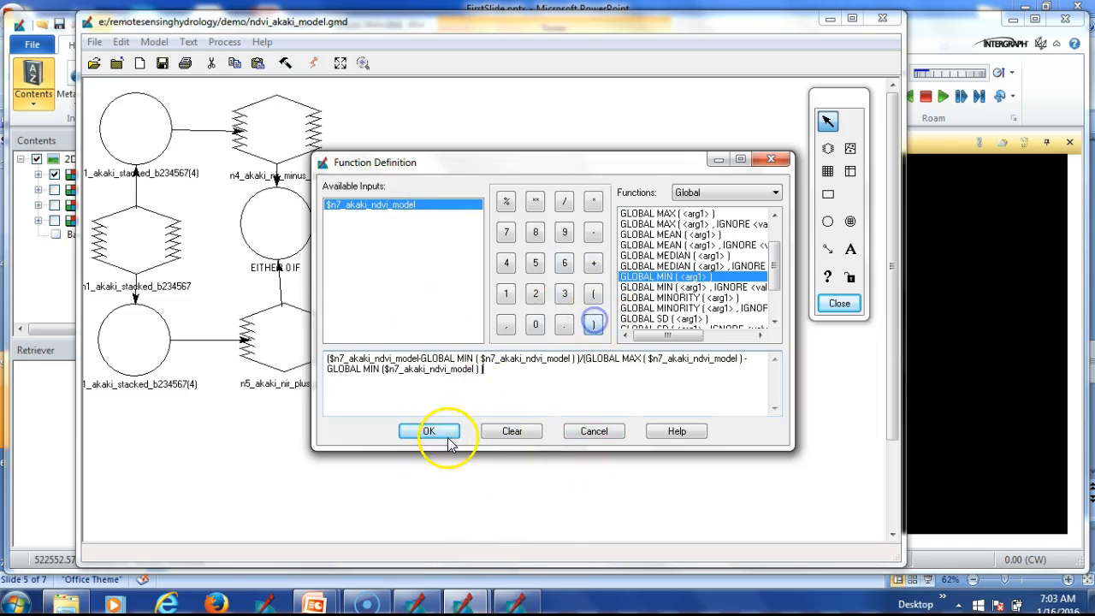
Set the last raster's output file to akaki_ndvis_model.img in the demo folder, with the data type Float Single
click(648, 230)
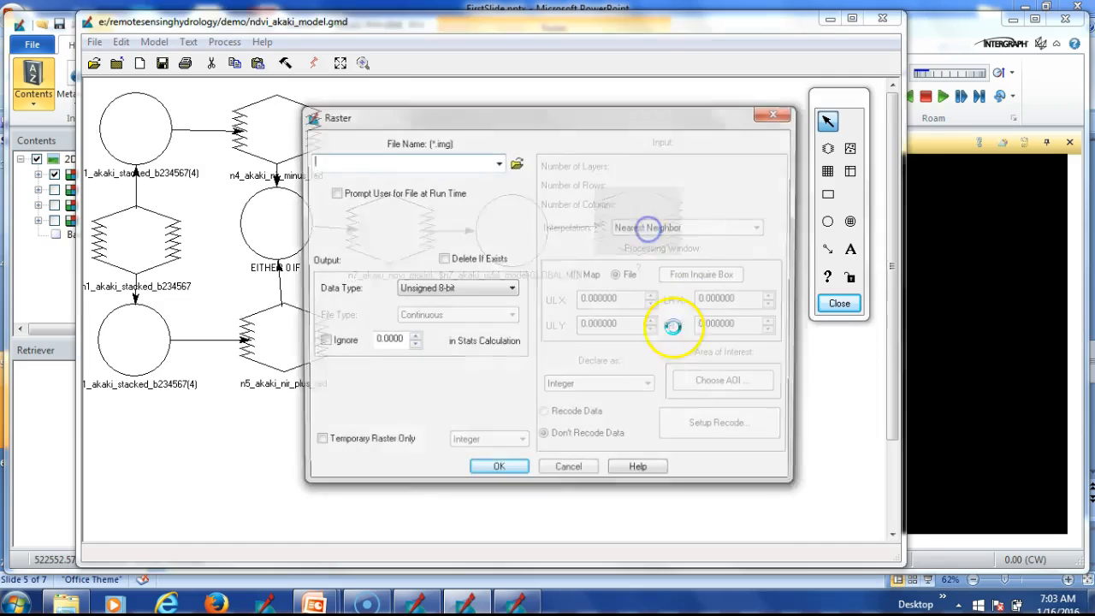
click(516, 162)
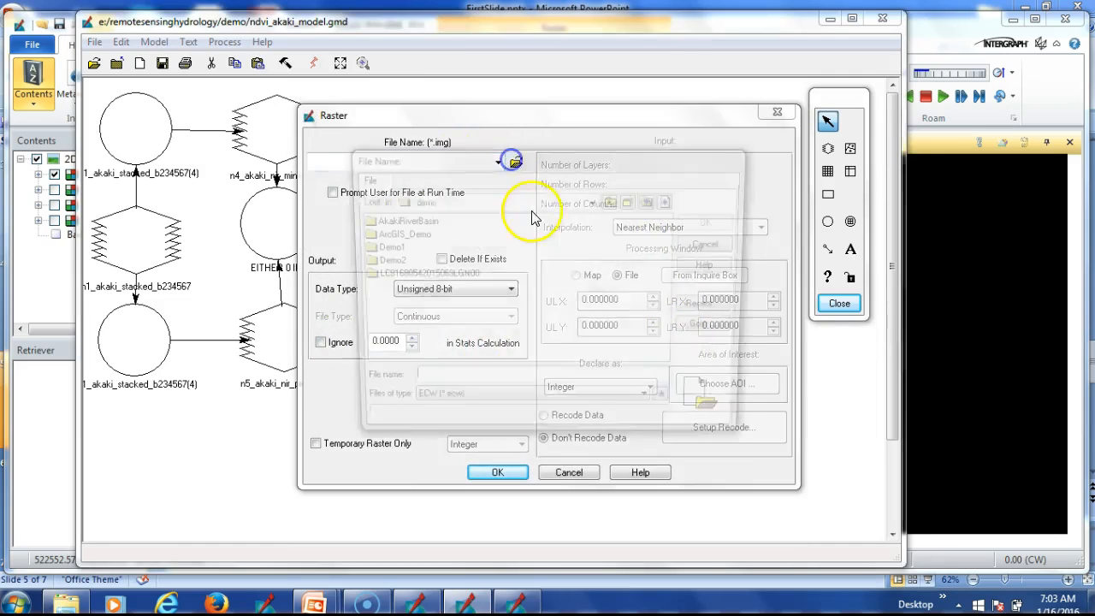
click(710, 307)
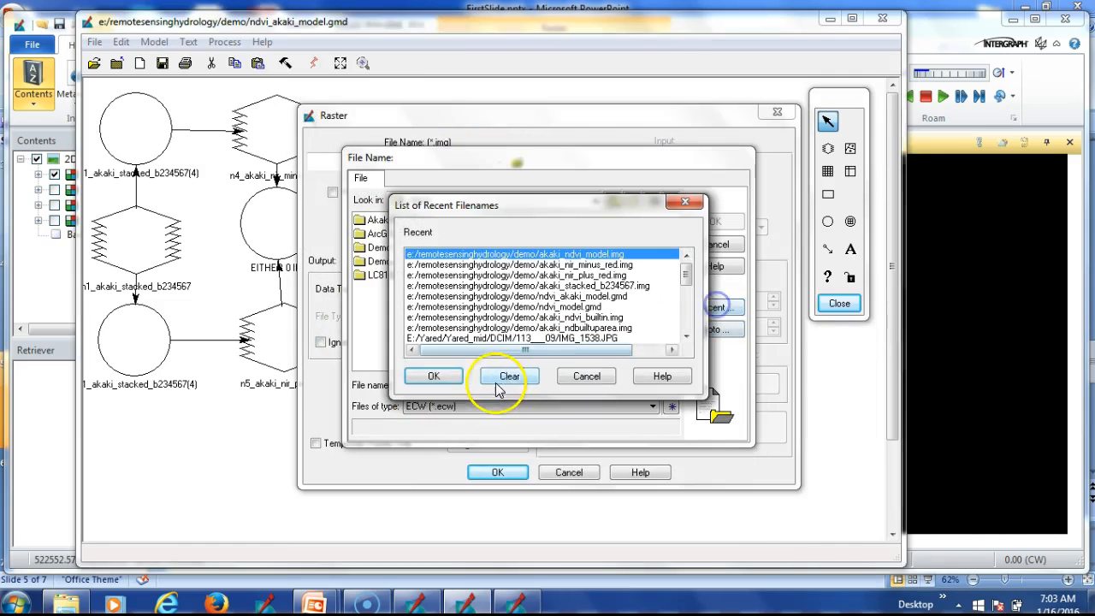
click(433, 378)
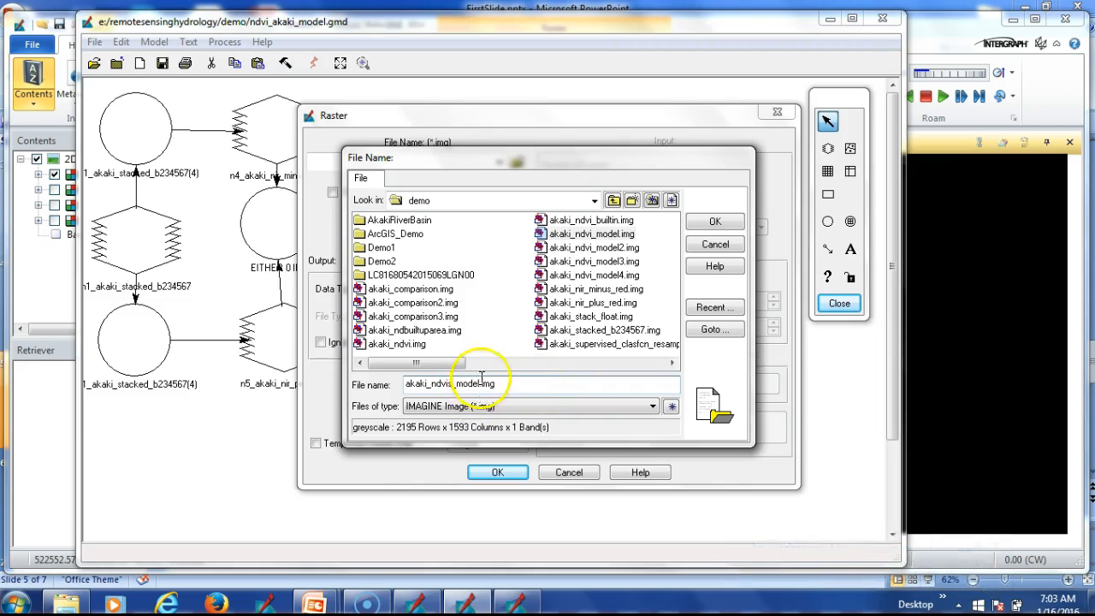
click(717, 224)
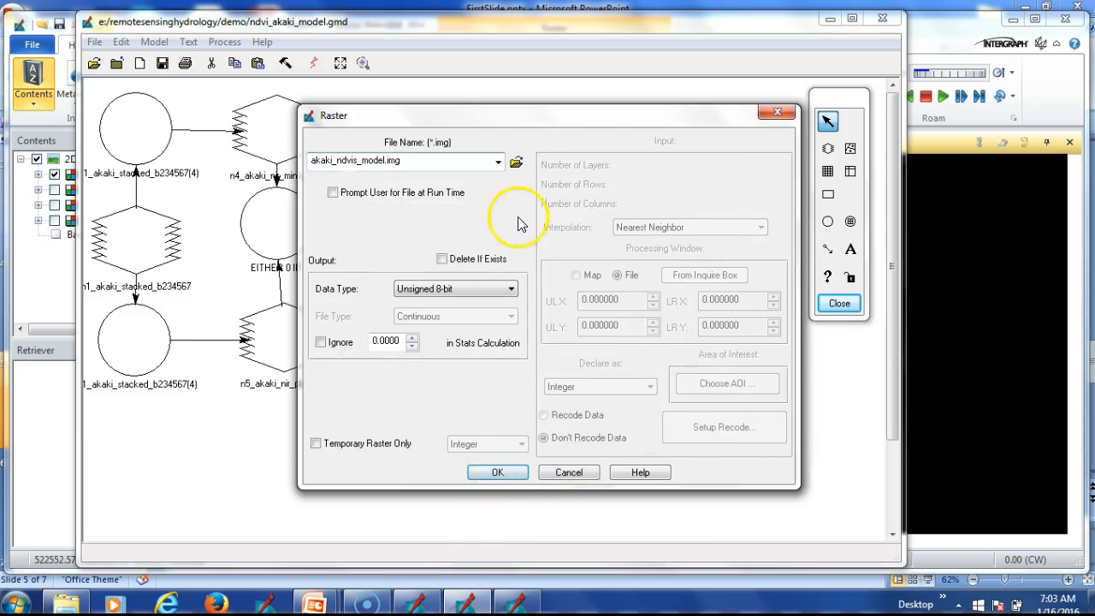
click(487, 291)
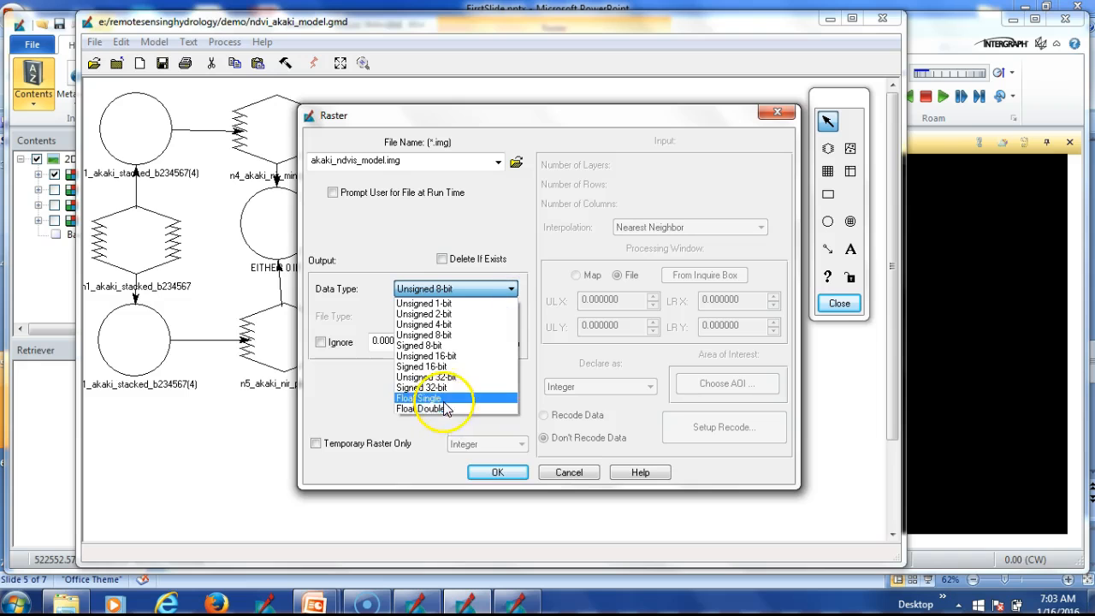
click(448, 397)
click(499, 473)
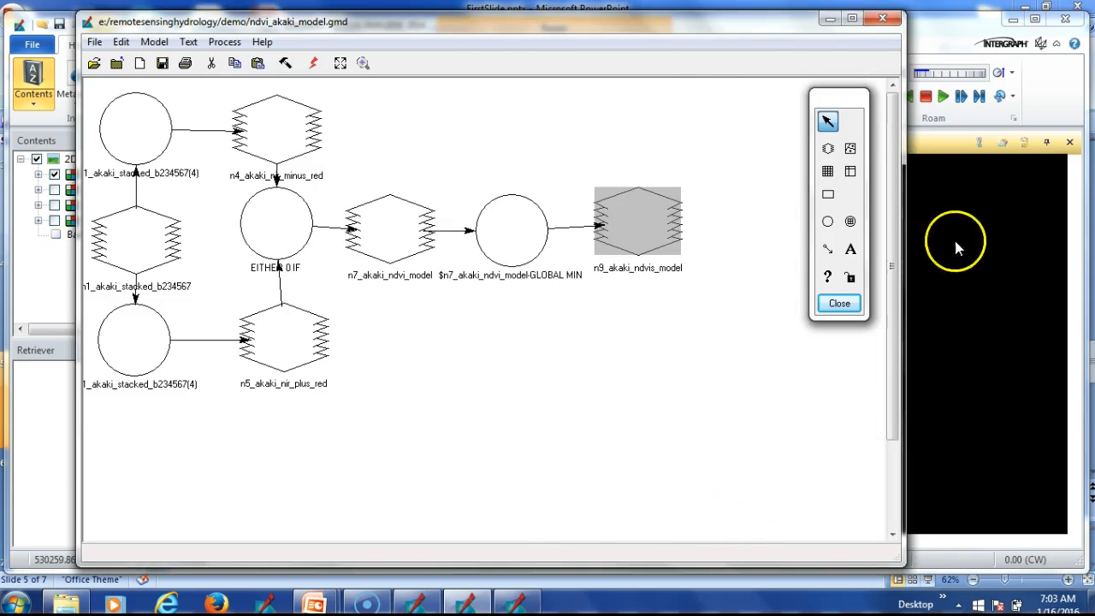
Enable Delete If Exists for the n9_akaki_ndvis_model output raster
double_click(641, 237)
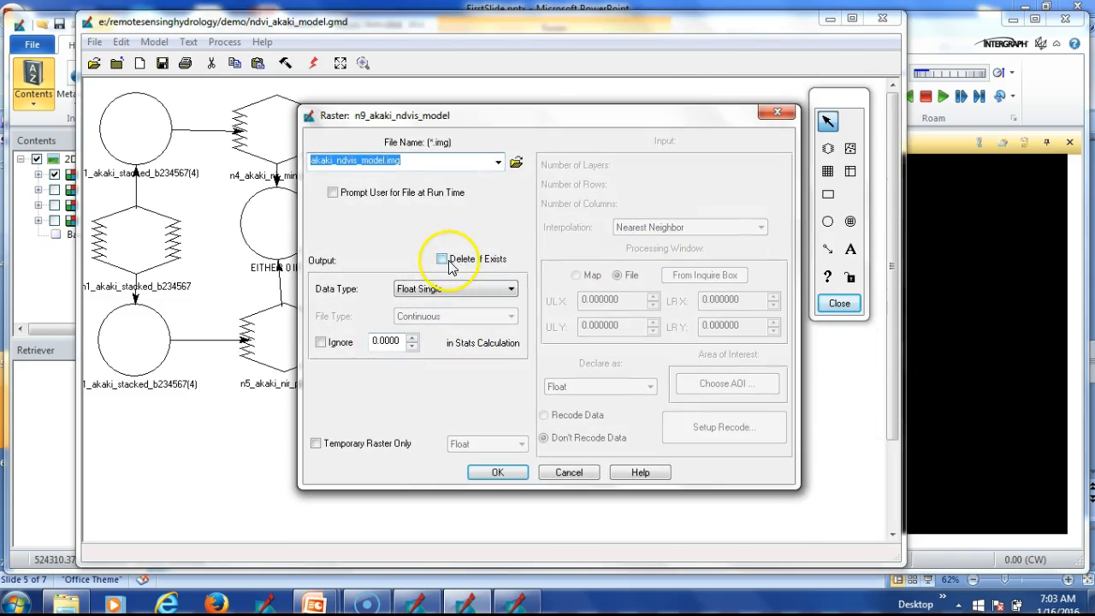
click(442, 258)
click(497, 473)
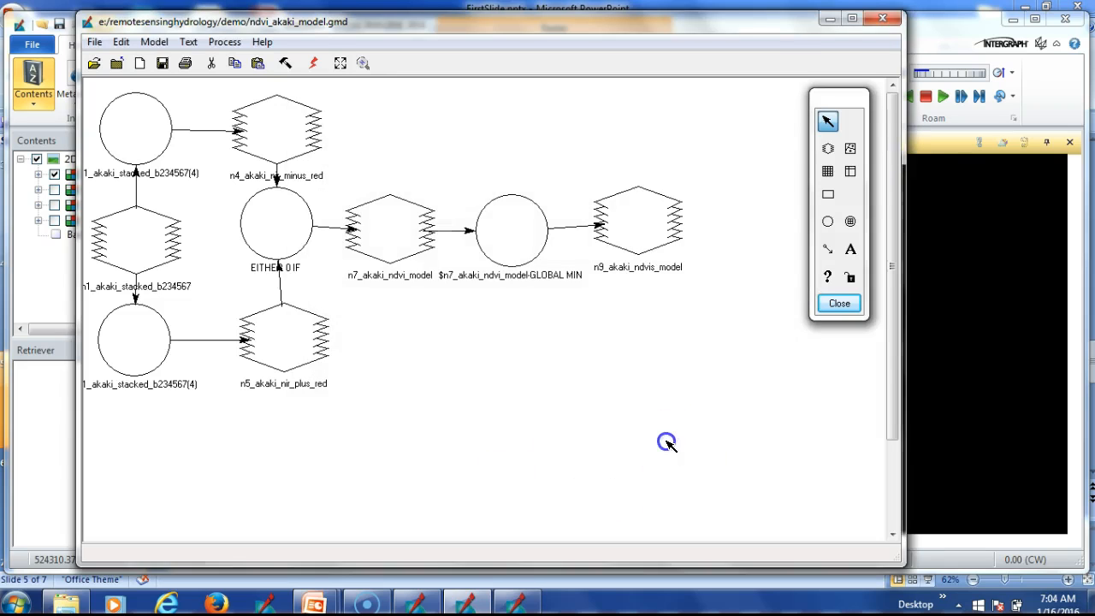
Try to run the model, cancel deleting the existing akaki_ndvi_model files, and close the Process List
click(315, 68)
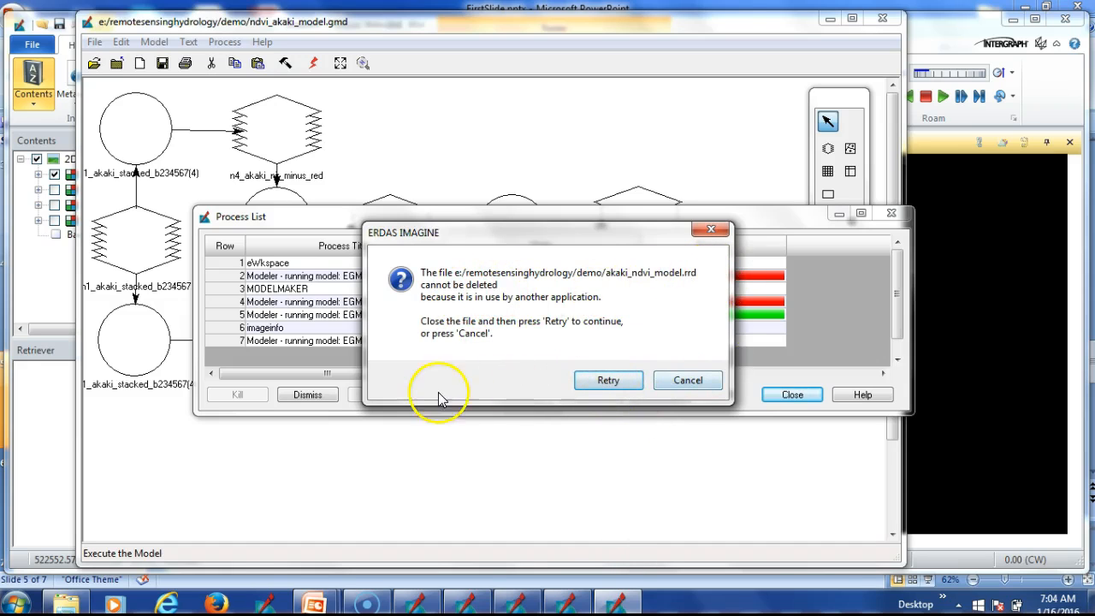
click(681, 385)
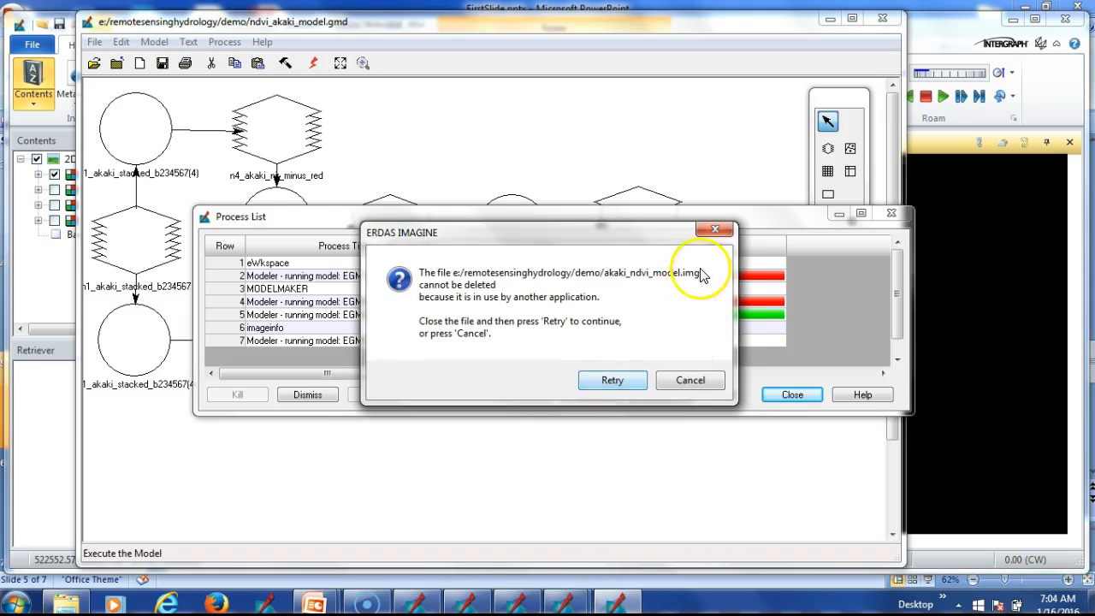
click(692, 380)
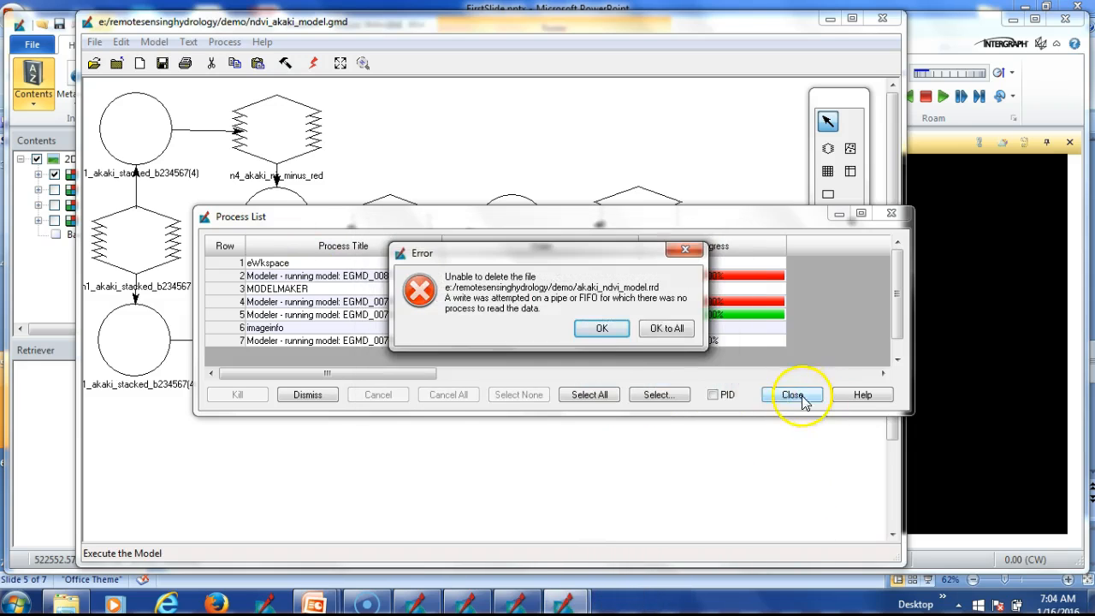
click(659, 332)
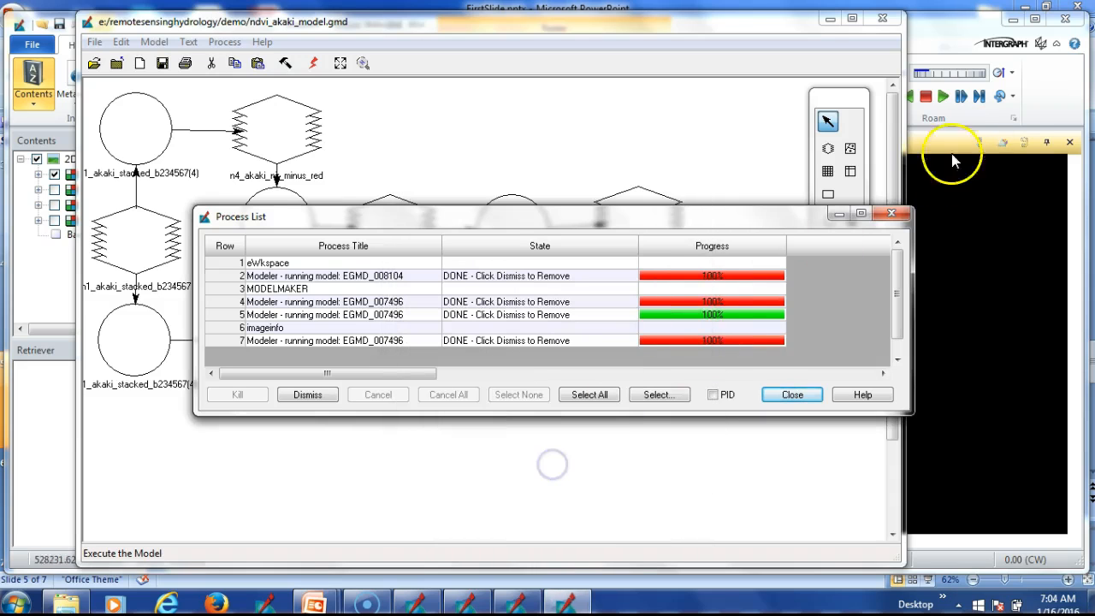
click(895, 213)
Return to the main viewer and remove the akaki_ndvi_model.img layer from 2D View #1
click(38, 258)
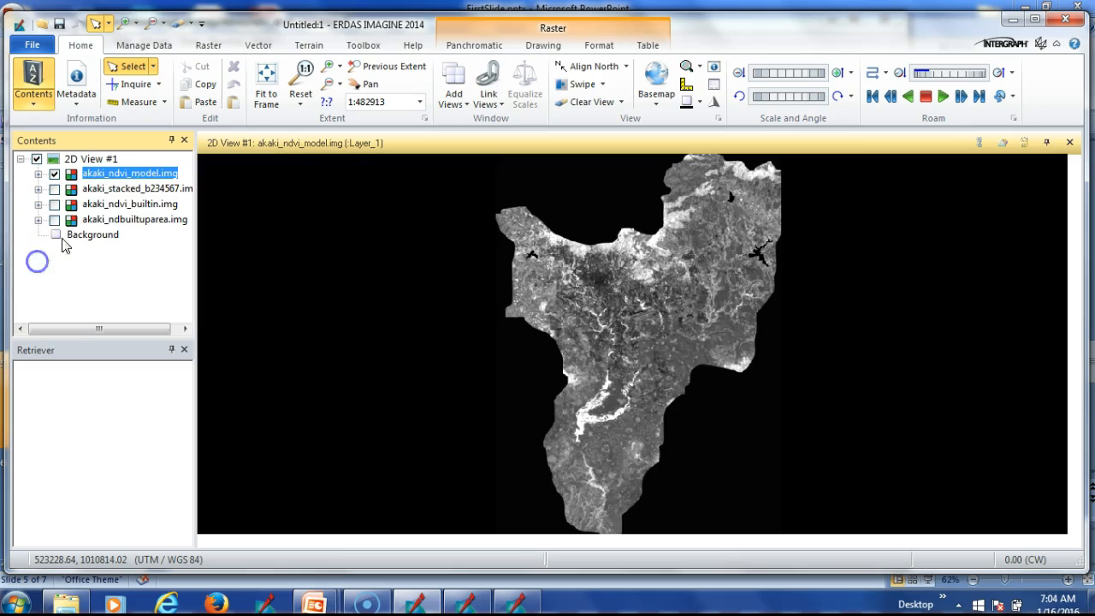
right_click(144, 172)
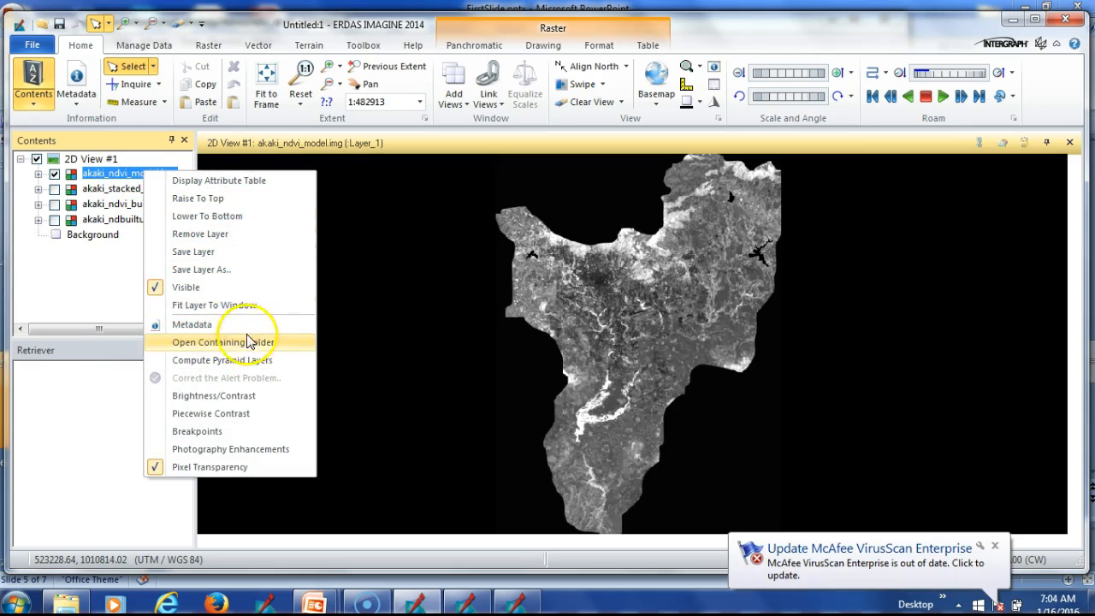
click(240, 234)
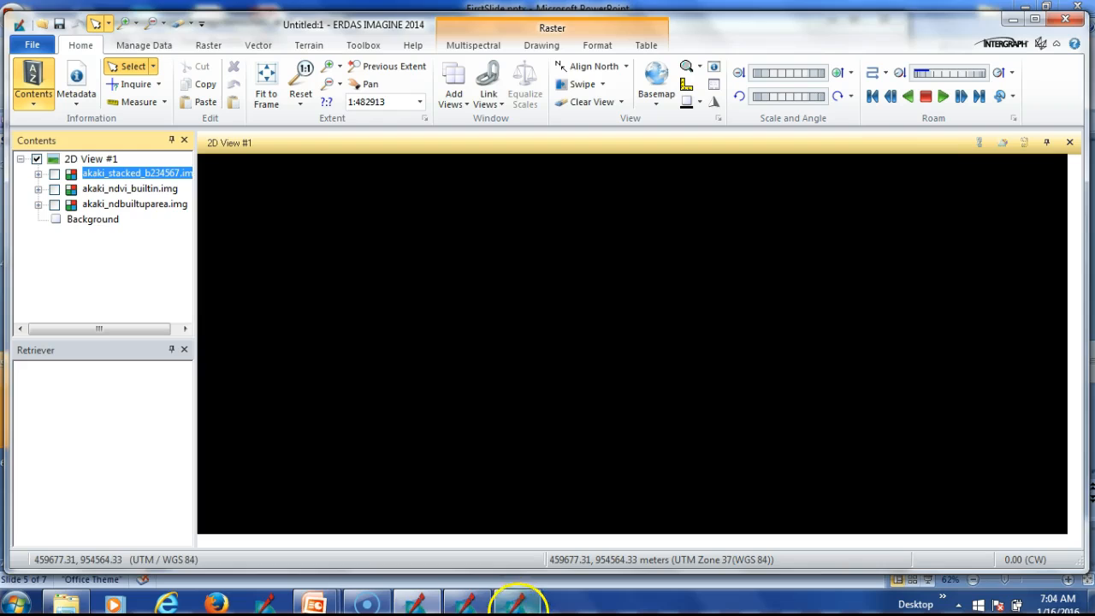
Close the Image Metadata window of akaki_ndvi_model.img and bring back the ndvi_akaki_model.gmd window
click(510, 604)
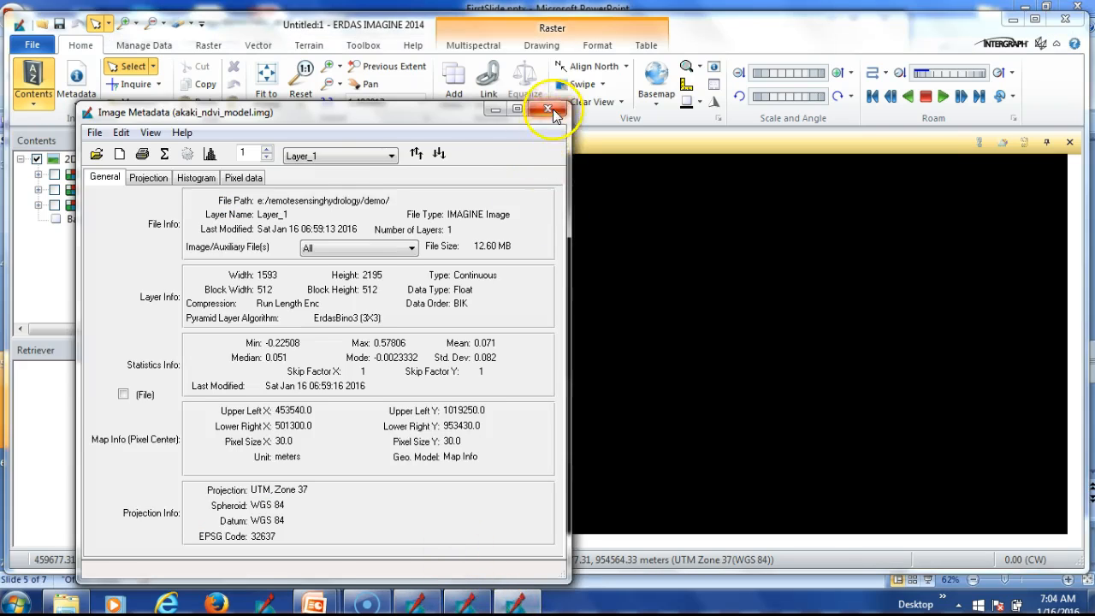
click(552, 109)
click(464, 602)
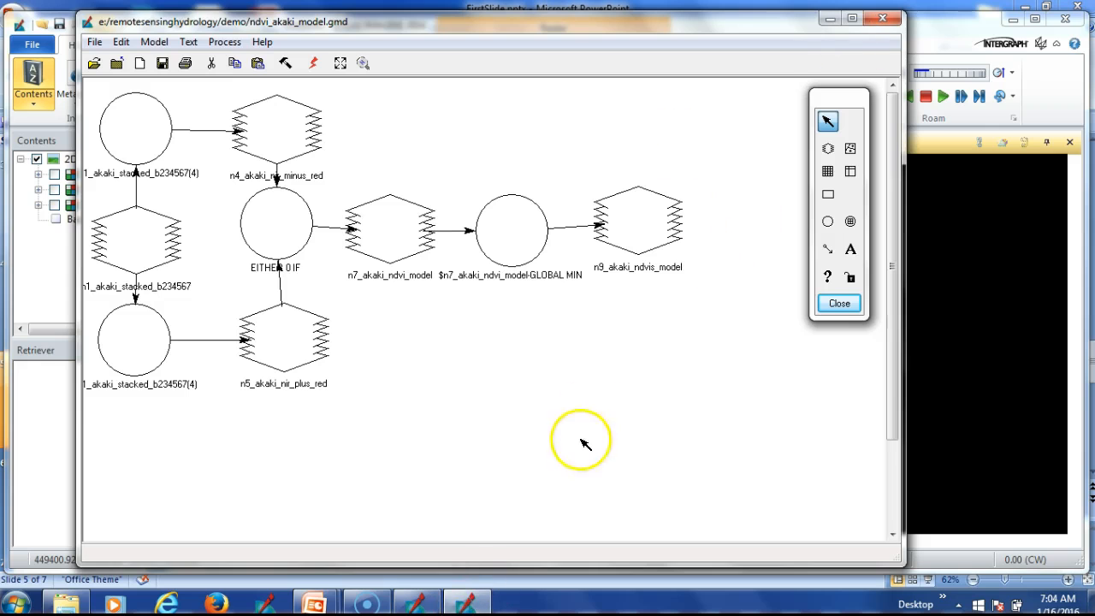
Run the model, close the Process List, and minimize the model window to return to the main viewer
click(313, 62)
click(809, 393)
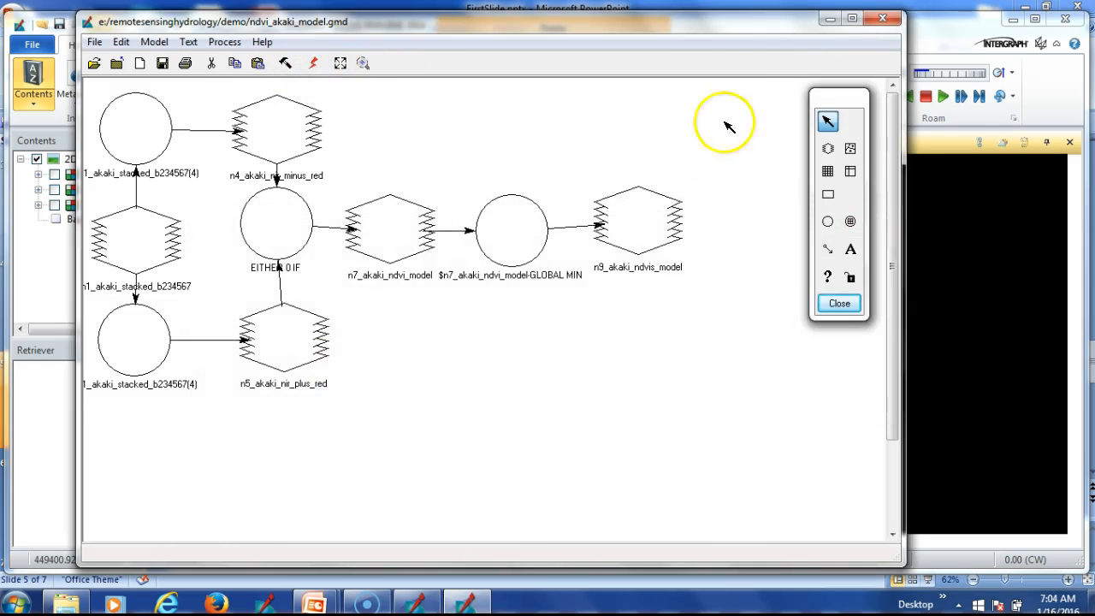
click(827, 19)
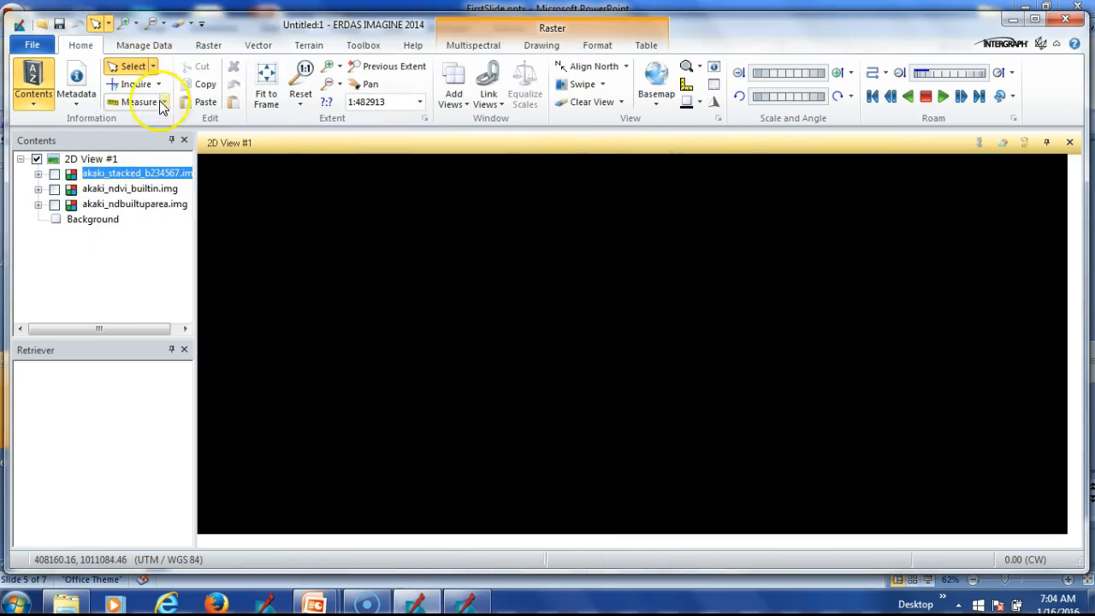
Load akaki_ndvis_model.img from the recent files as a raster layer in 2D View #1 to view the scaled output
right_click(111, 165)
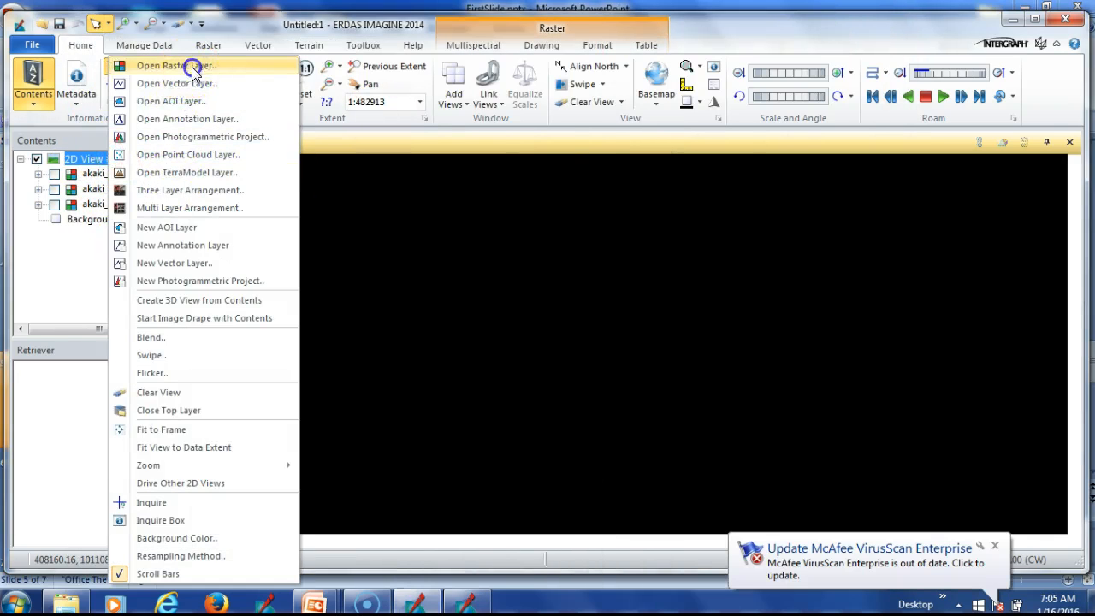
click(159, 68)
click(712, 302)
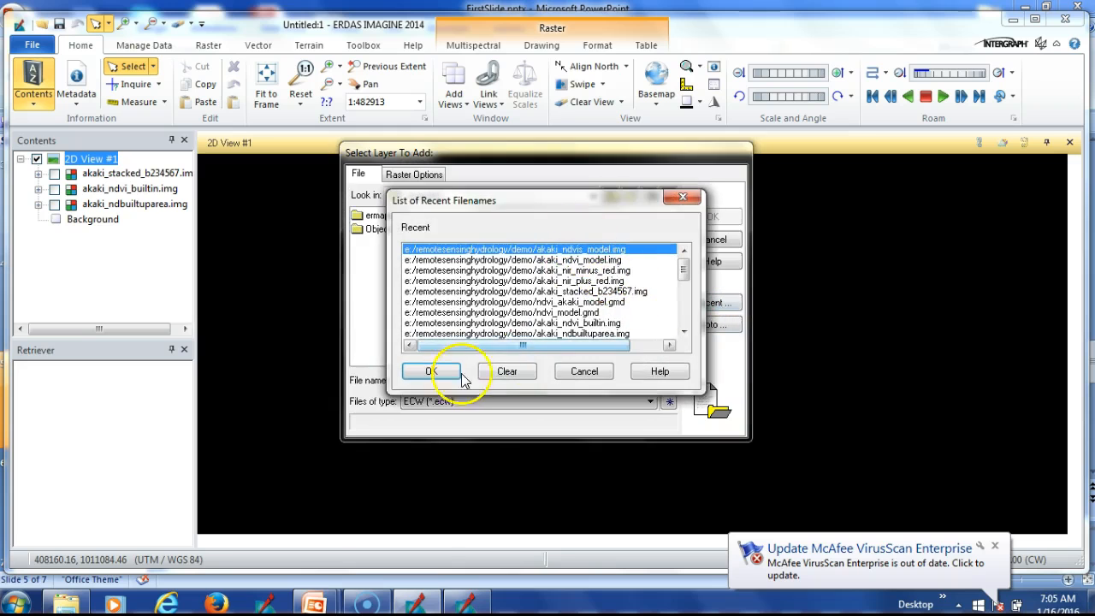
click(432, 370)
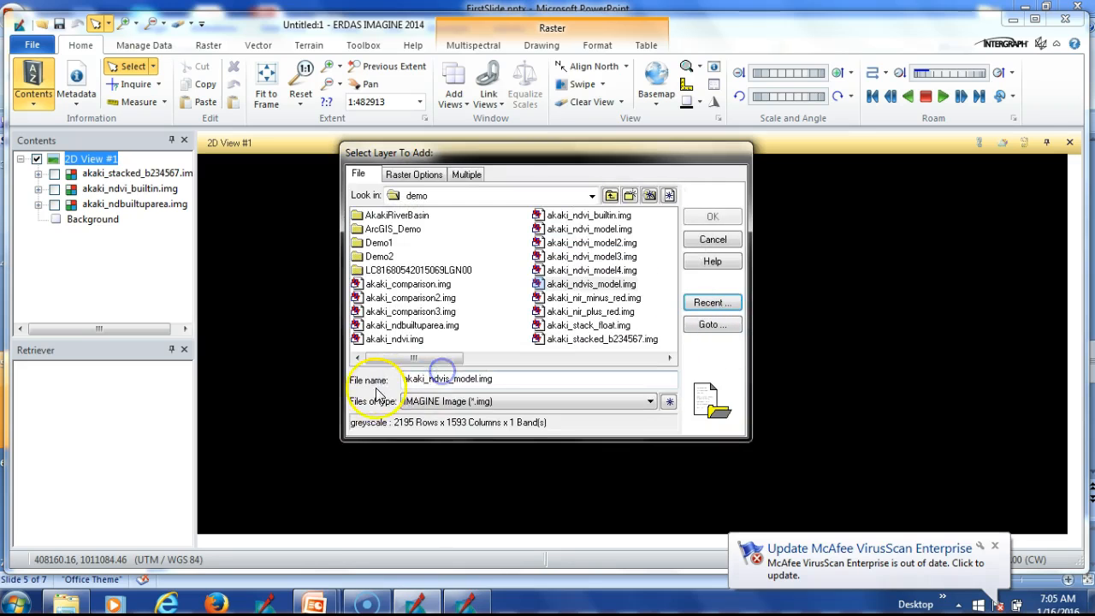
click(713, 217)
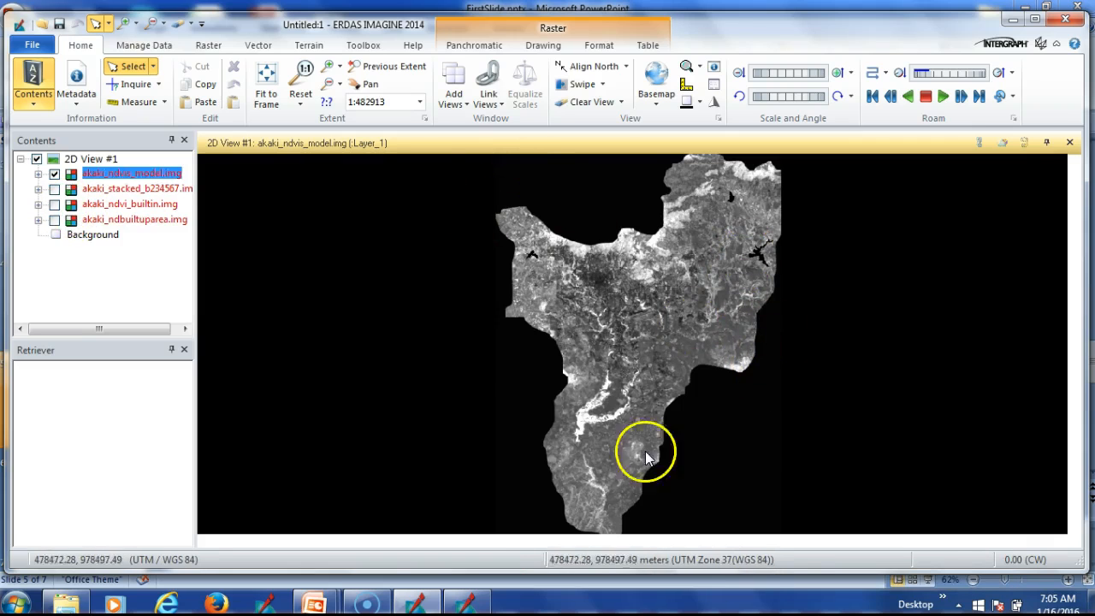
Return to the ndvi_akaki_model.gmd window, add a function object after n9_akaki_ndvis_model, and shift the neighbouring objects to make room
click(469, 604)
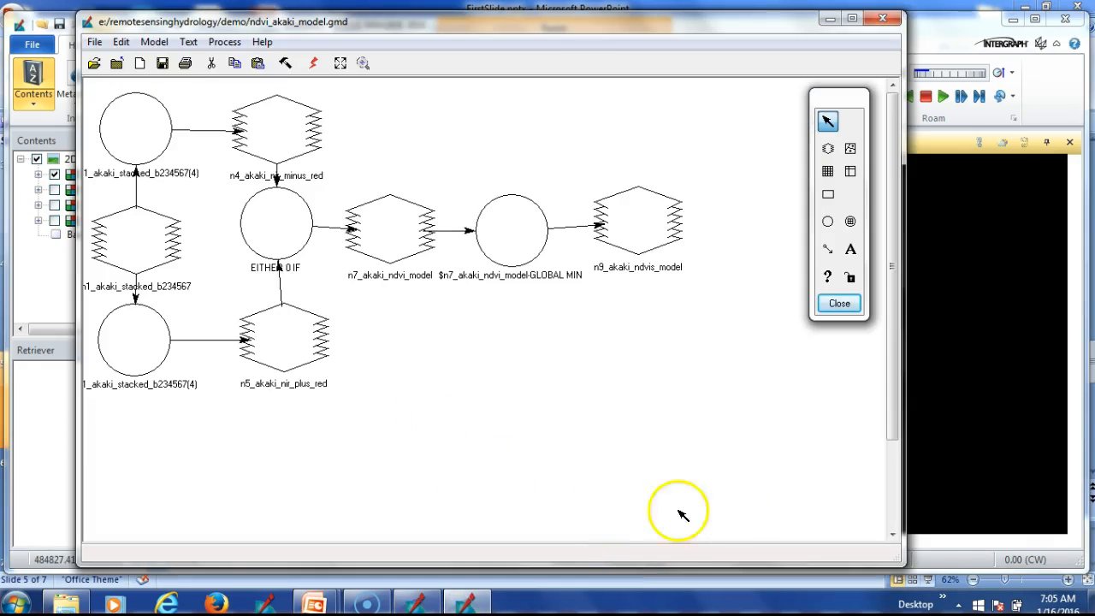
drag(649, 233, 672, 244)
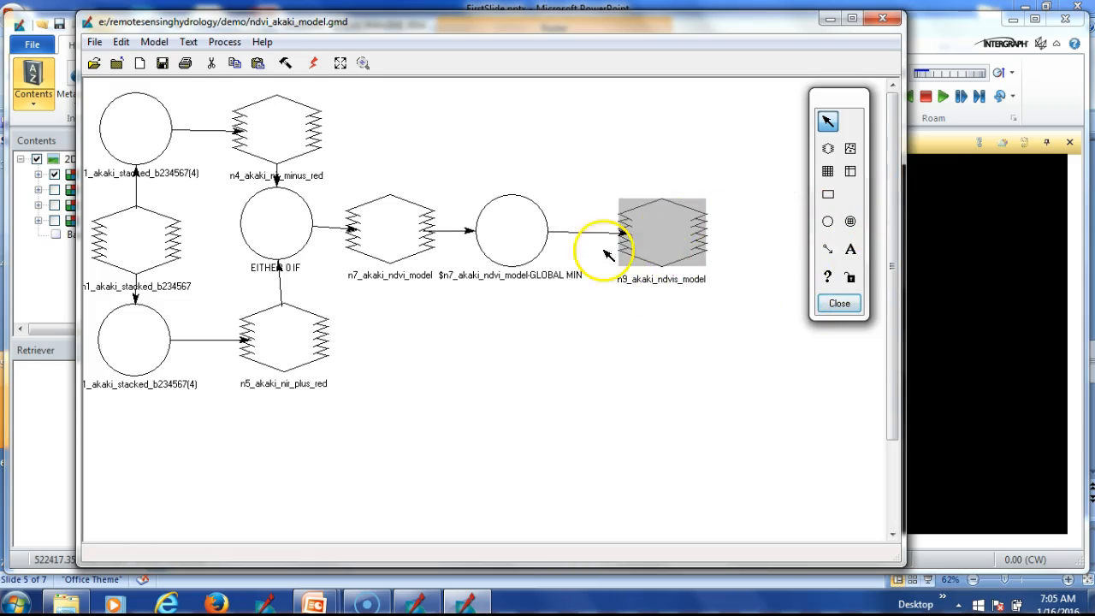
click(659, 366)
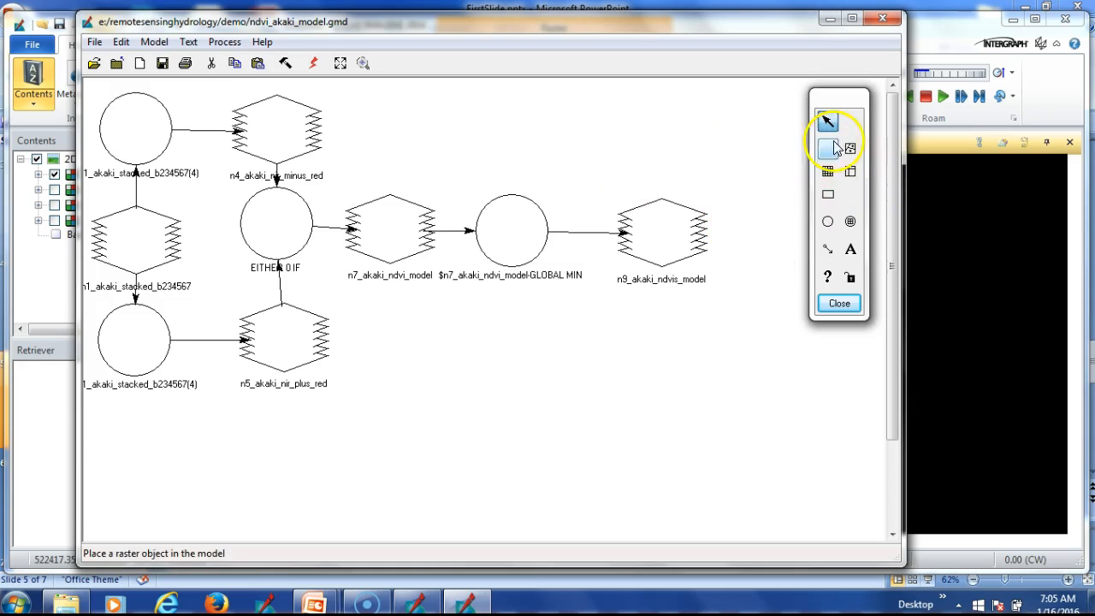
click(835, 219)
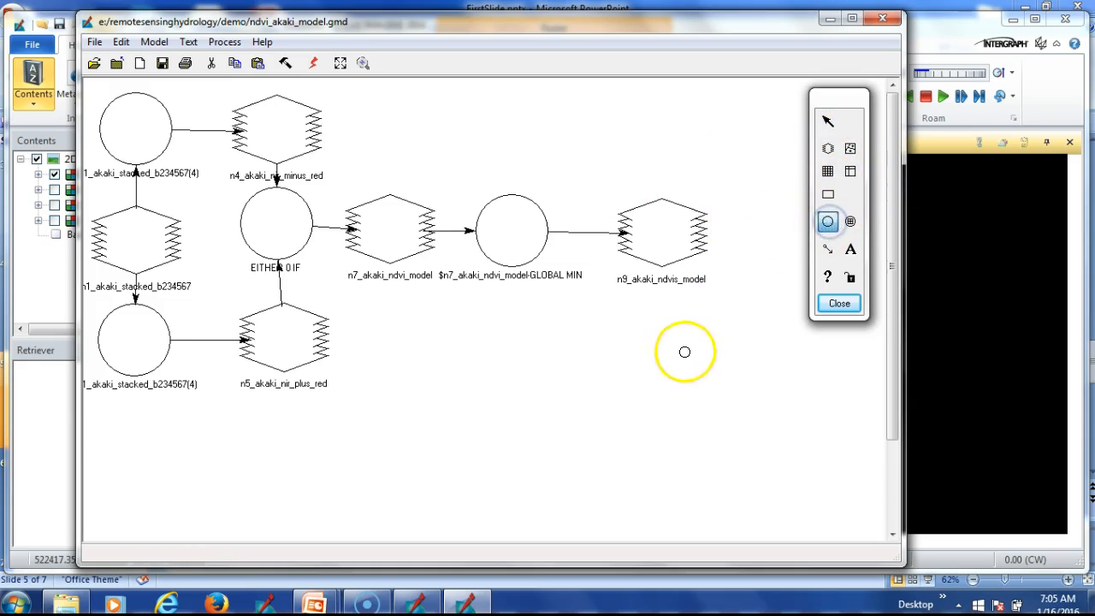
click(744, 233)
drag(656, 245, 625, 245)
drag(521, 240, 507, 239)
drag(629, 231, 616, 236)
click(750, 233)
key(Delete)
drag(740, 233, 740, 233)
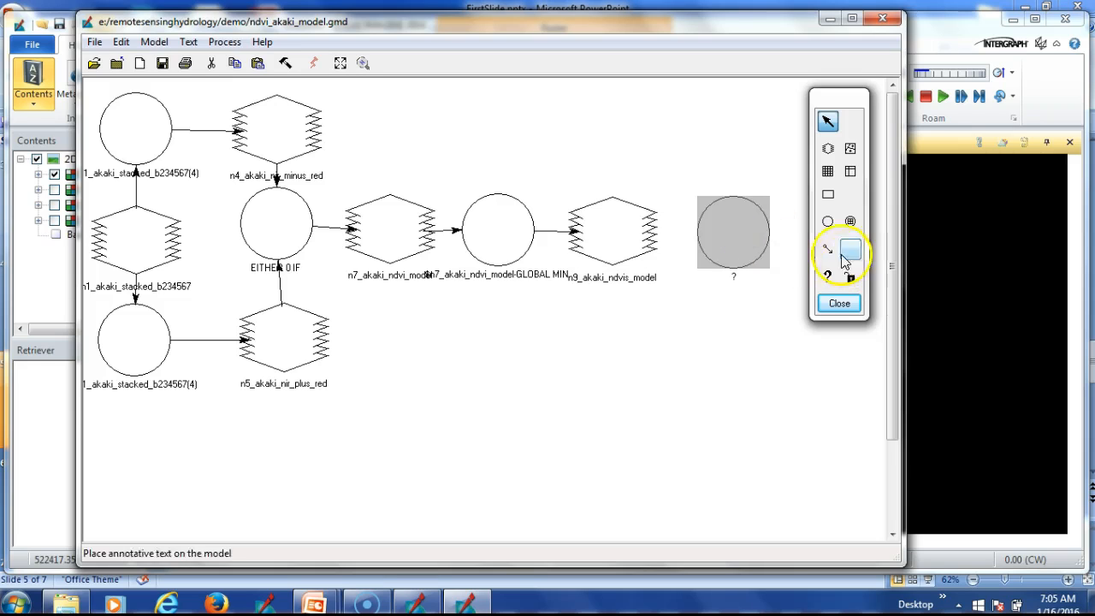
Move the tool palette out of the way and place a new raster object after the new function
drag(838, 97, 407, 238)
click(393, 292)
click(834, 225)
Connect n9_akaki_ndvis_model to the new function and the function to the new output raster
click(393, 393)
click(659, 220)
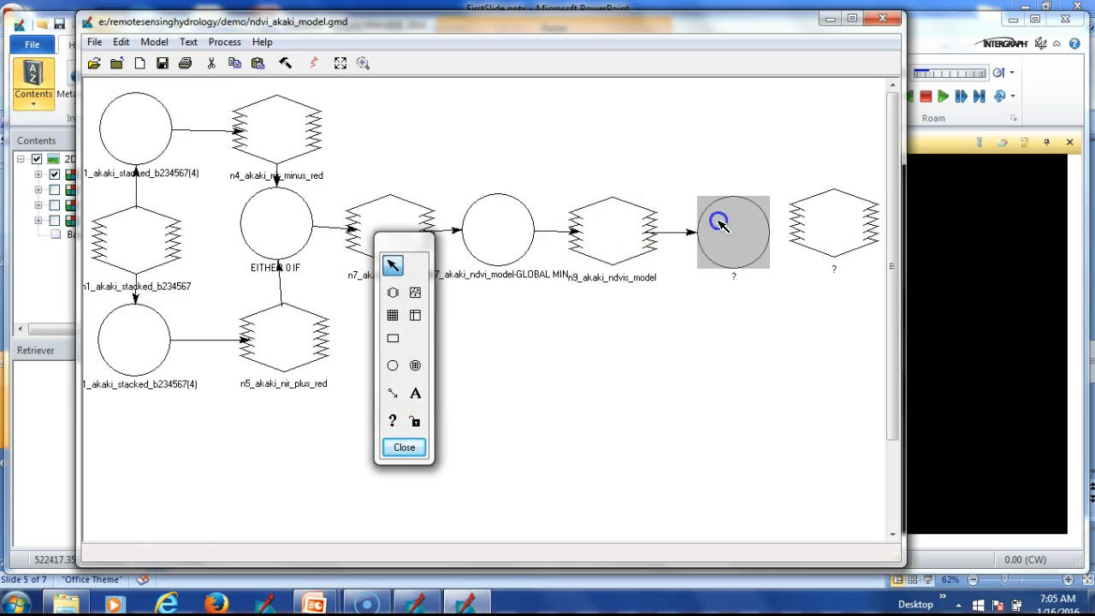
click(393, 393)
click(717, 229)
click(824, 223)
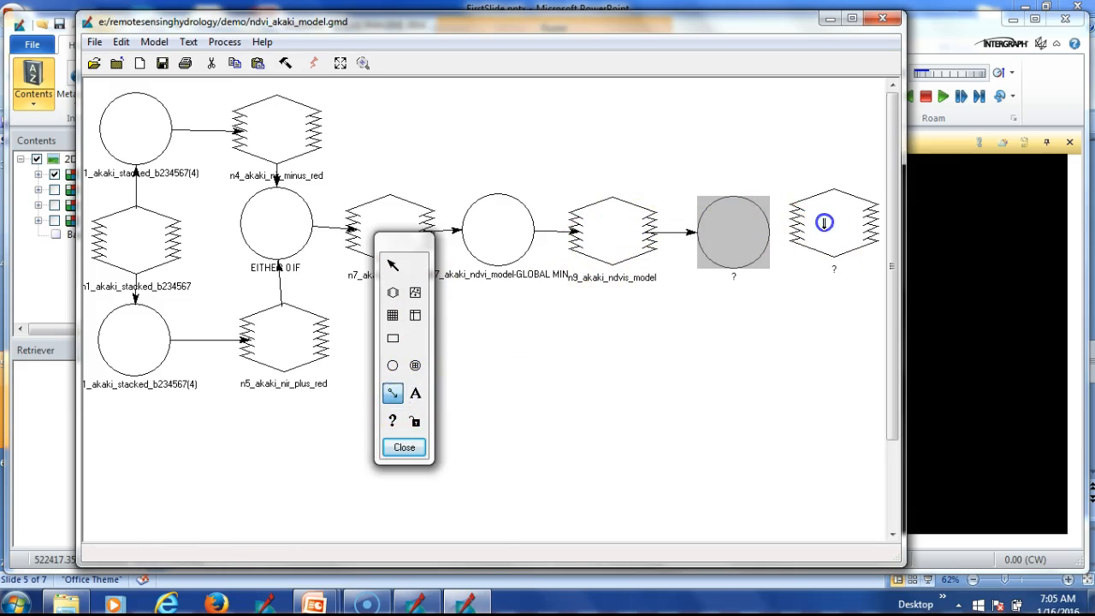
Define the new function as $n9_akaki_ndvis_model * $n9_akaki_ndvis_model
double_click(737, 244)
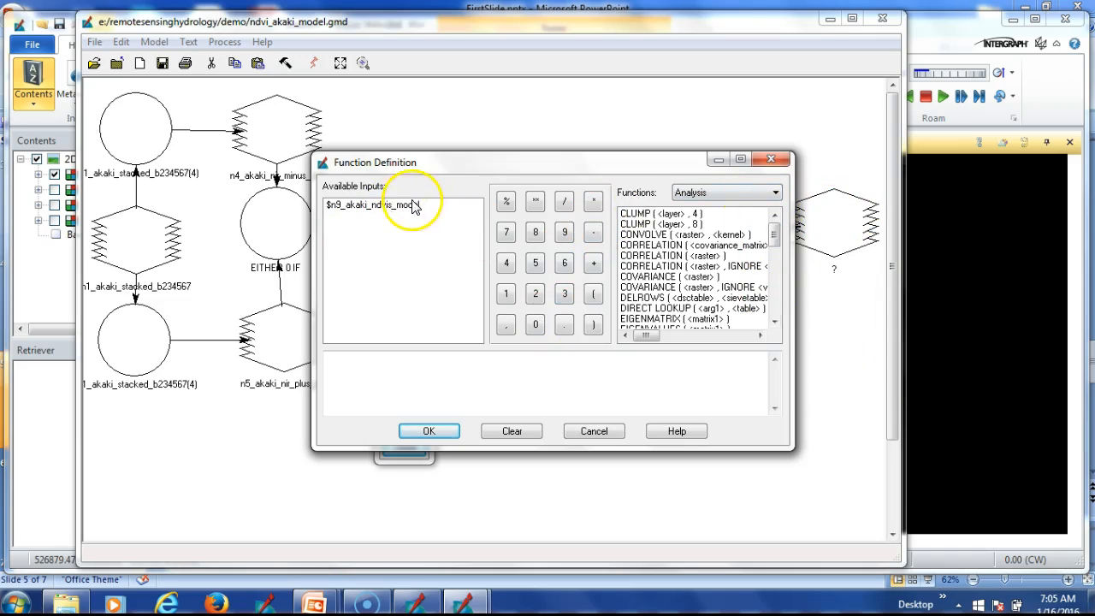
click(775, 192)
scroll(770, 208, up, 2)
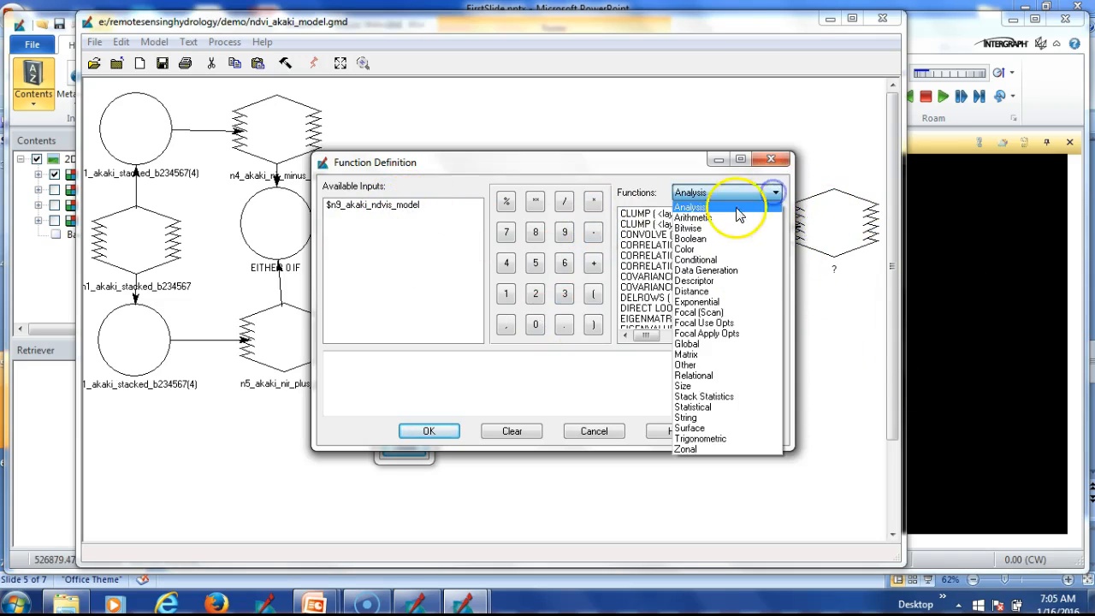
click(733, 214)
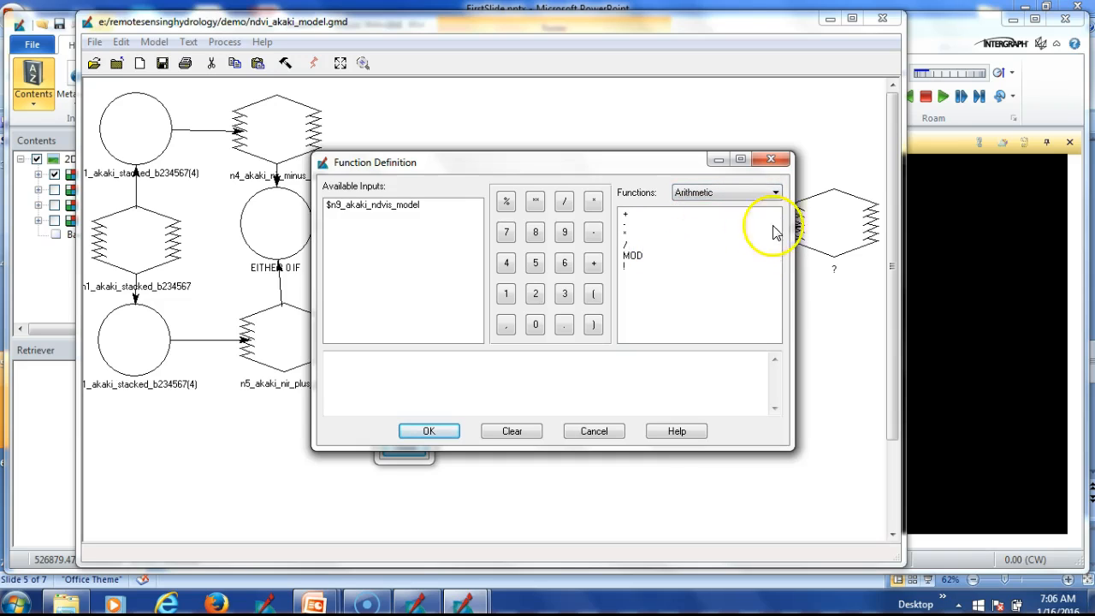
click(774, 195)
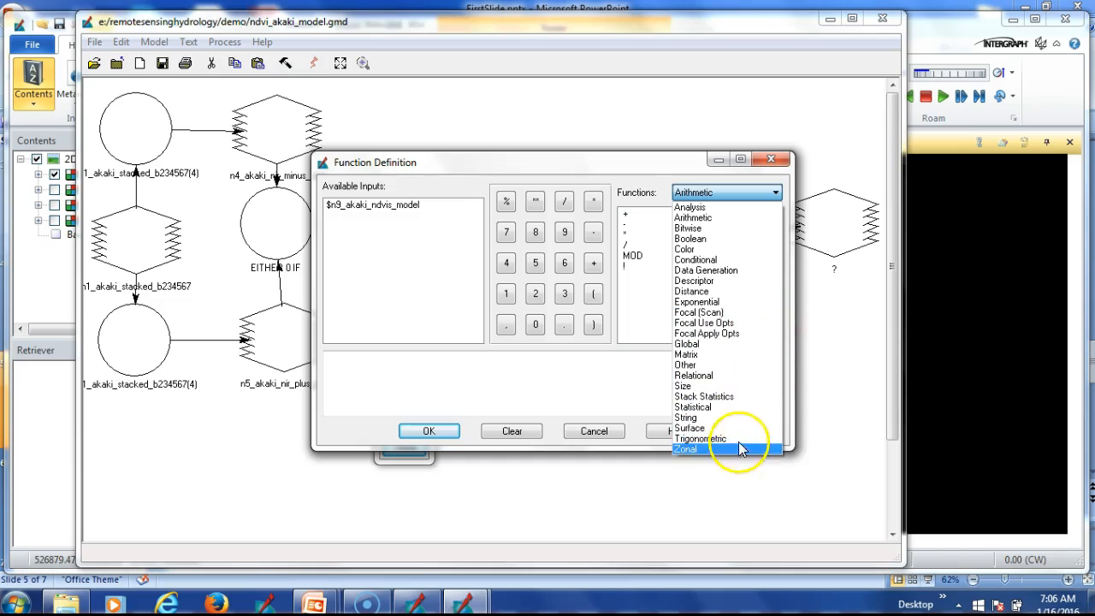
click(462, 383)
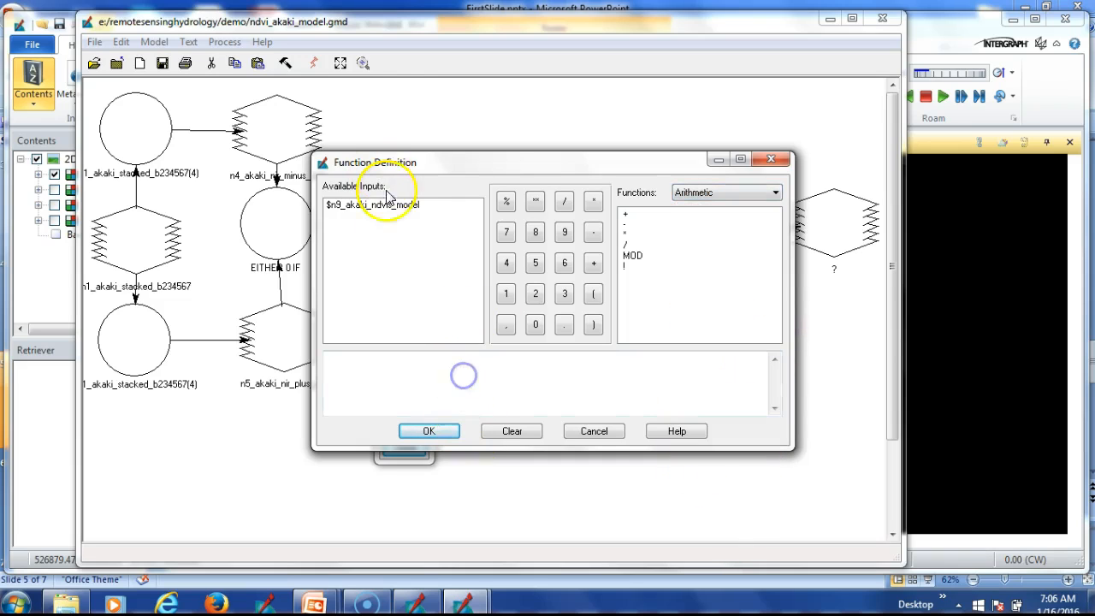
click(409, 207)
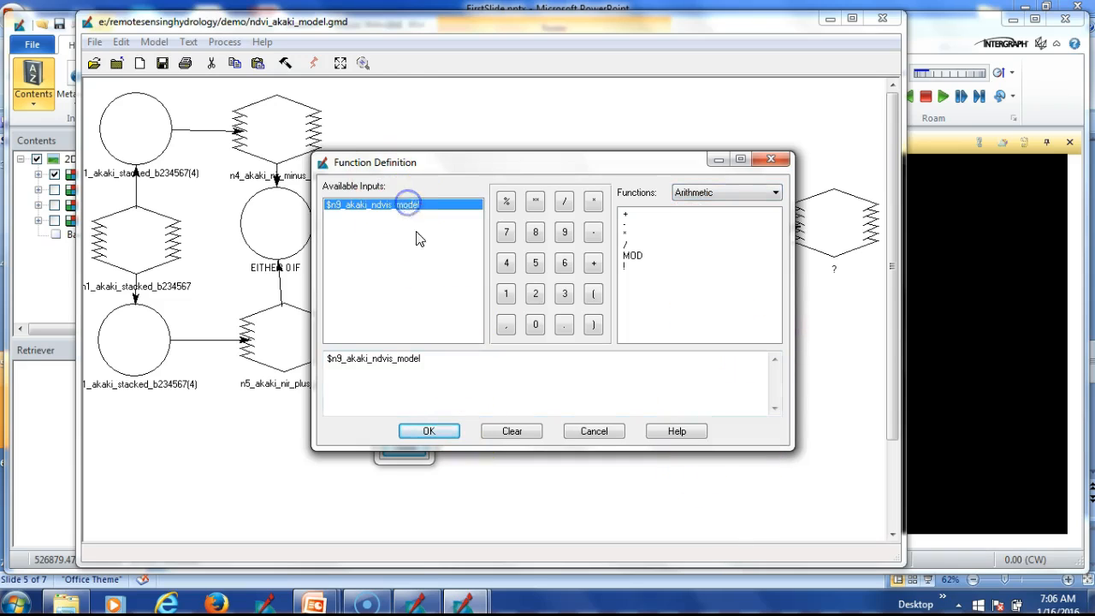
click(593, 202)
click(420, 207)
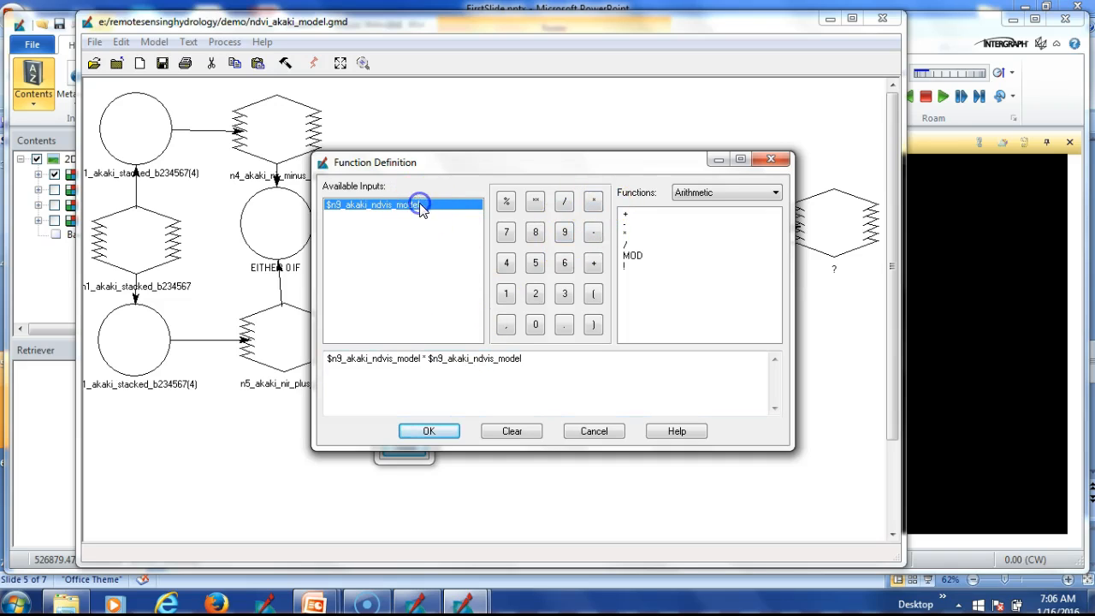
click(428, 432)
Set the new output raster's file to akaki_FVC_model.img in the demo folder with data type Float Single
double_click(831, 224)
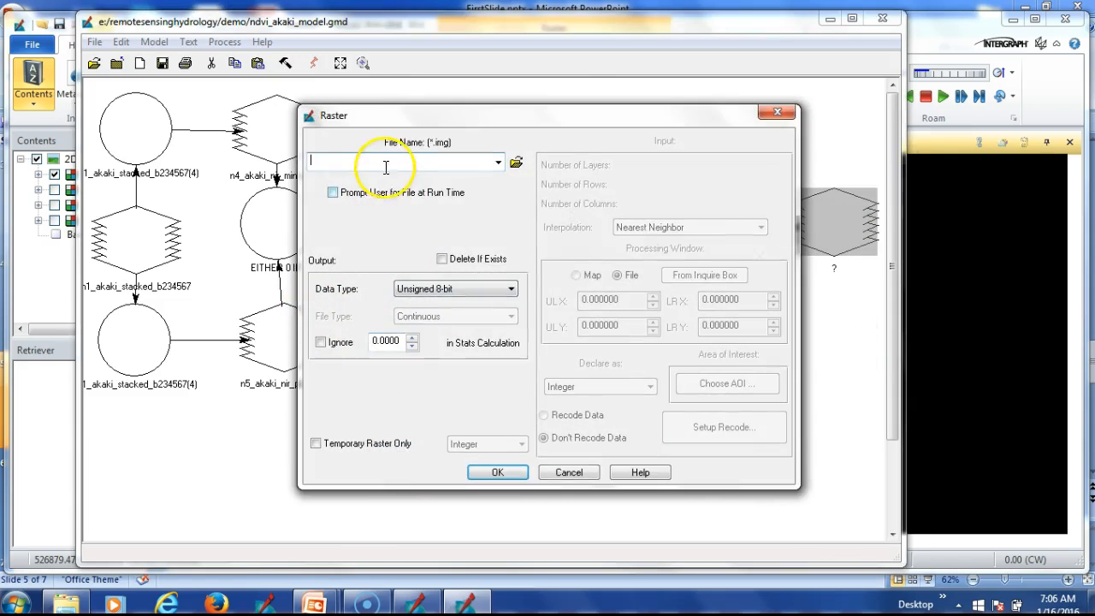
click(516, 162)
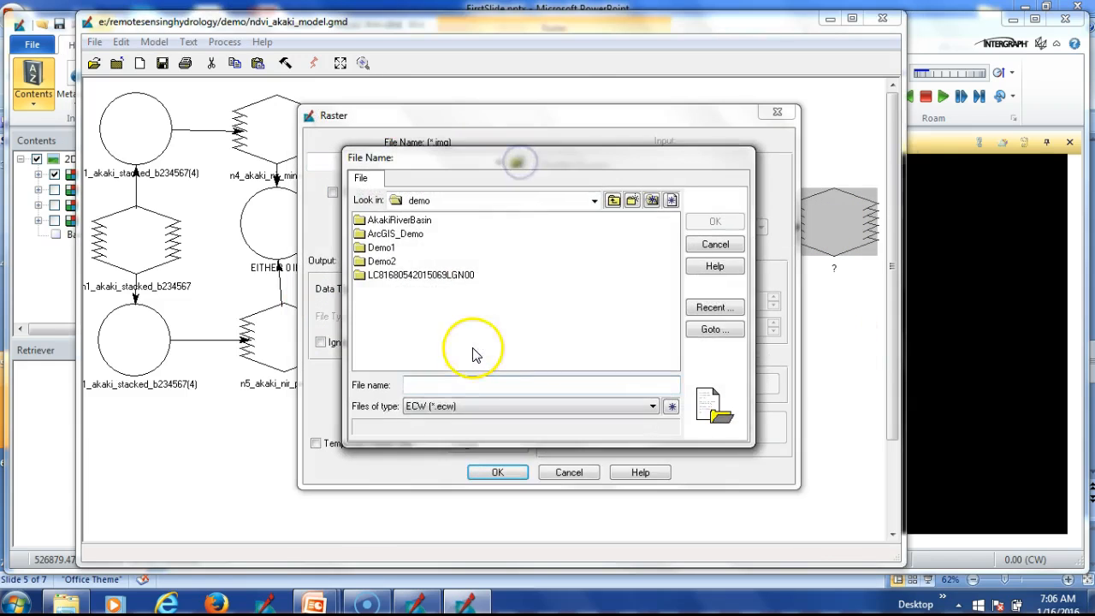
click(715, 307)
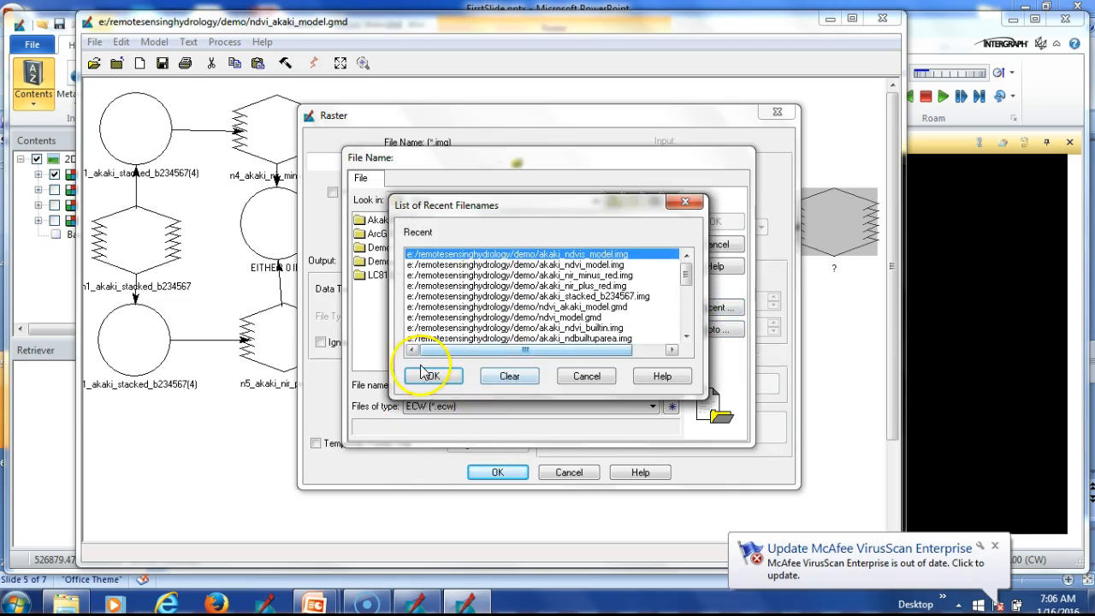
click(434, 376)
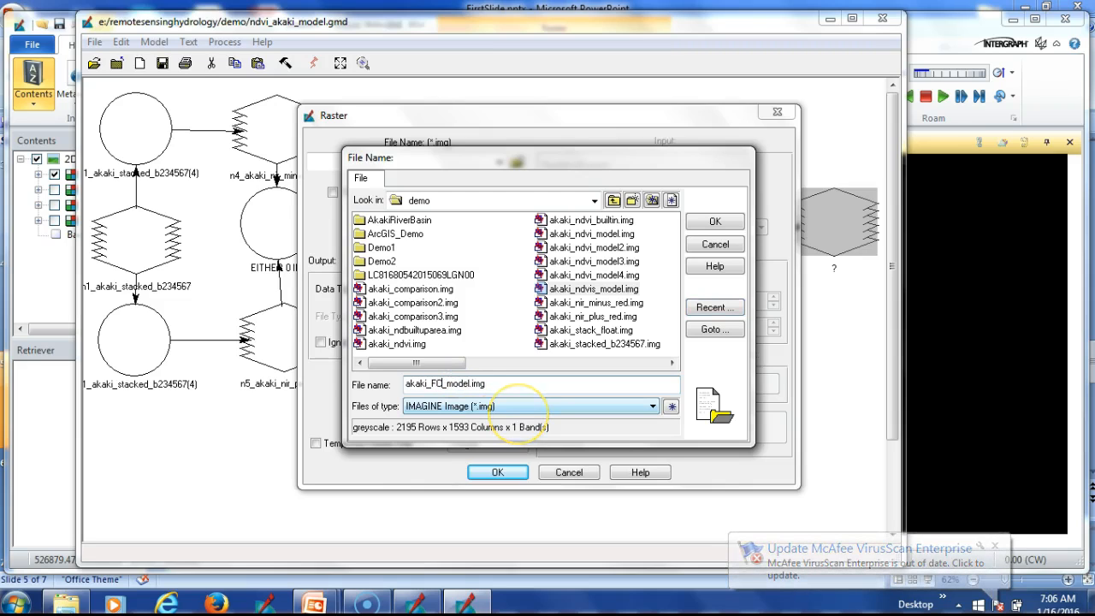
text(C)
click(719, 223)
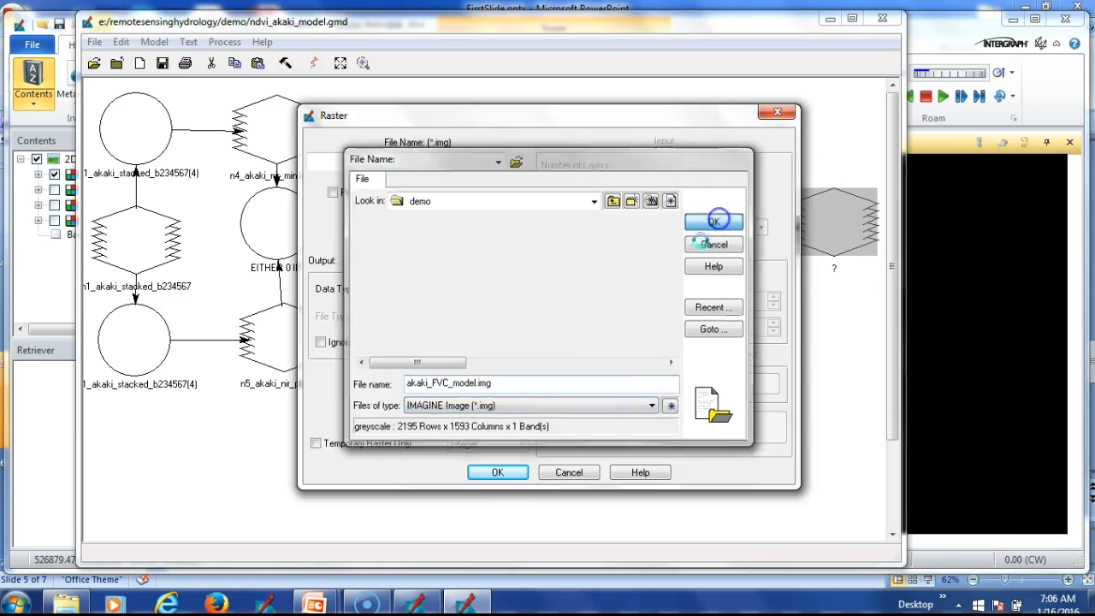
click(480, 291)
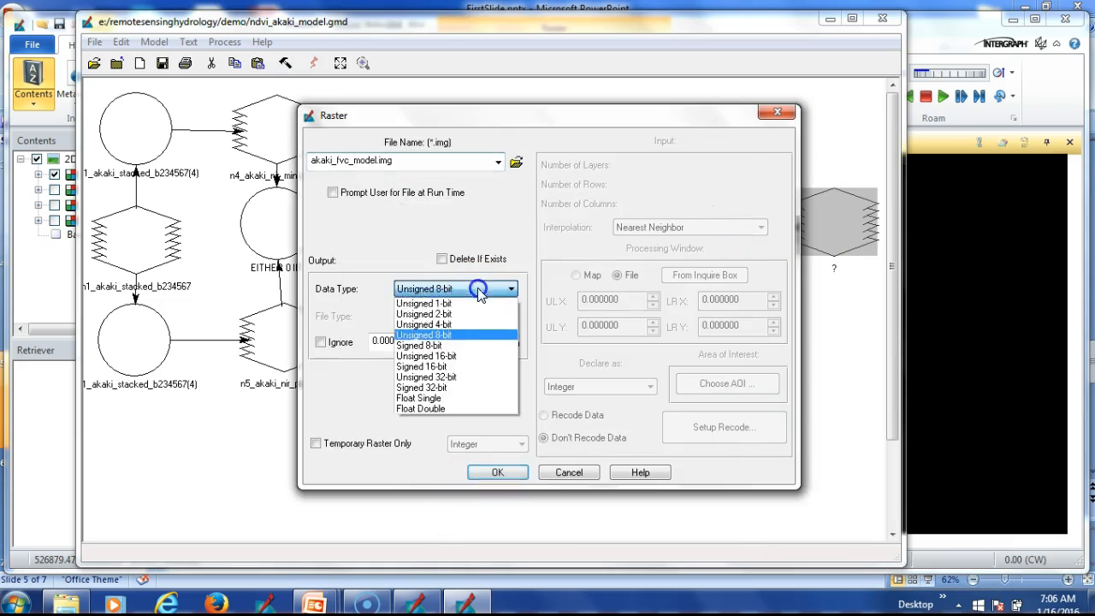
click(488, 399)
click(498, 472)
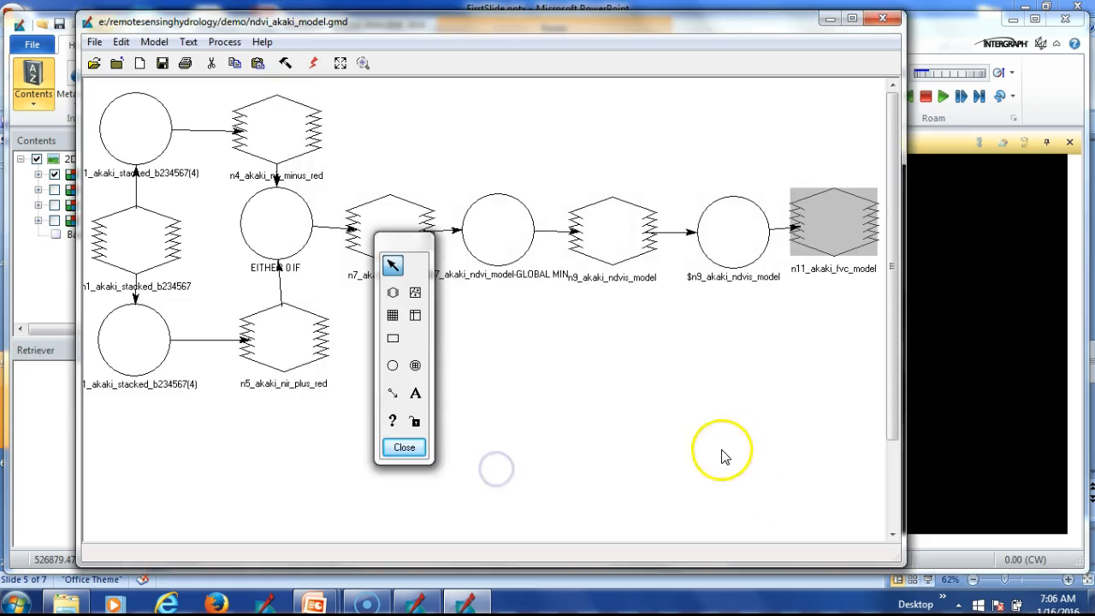
Enable Delete If Exists for the n11_akaki_fvc_model output raster
double_click(843, 238)
click(442, 258)
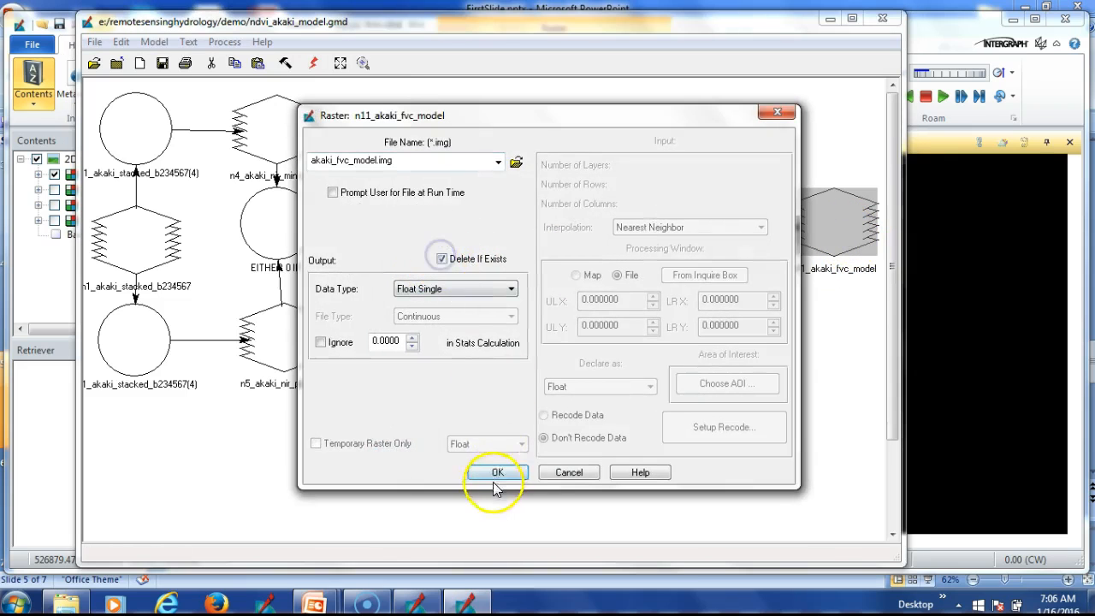
click(497, 473)
Return to the main viewer and remove the akaki_ndvis_model.img layer from 2D View #1
click(48, 284)
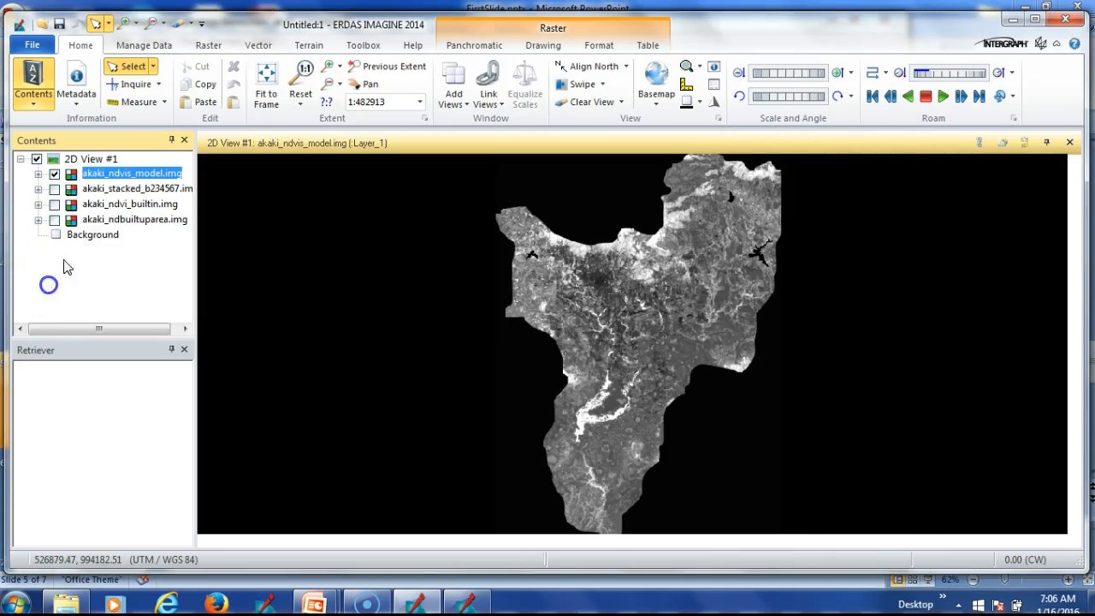
right_click(141, 173)
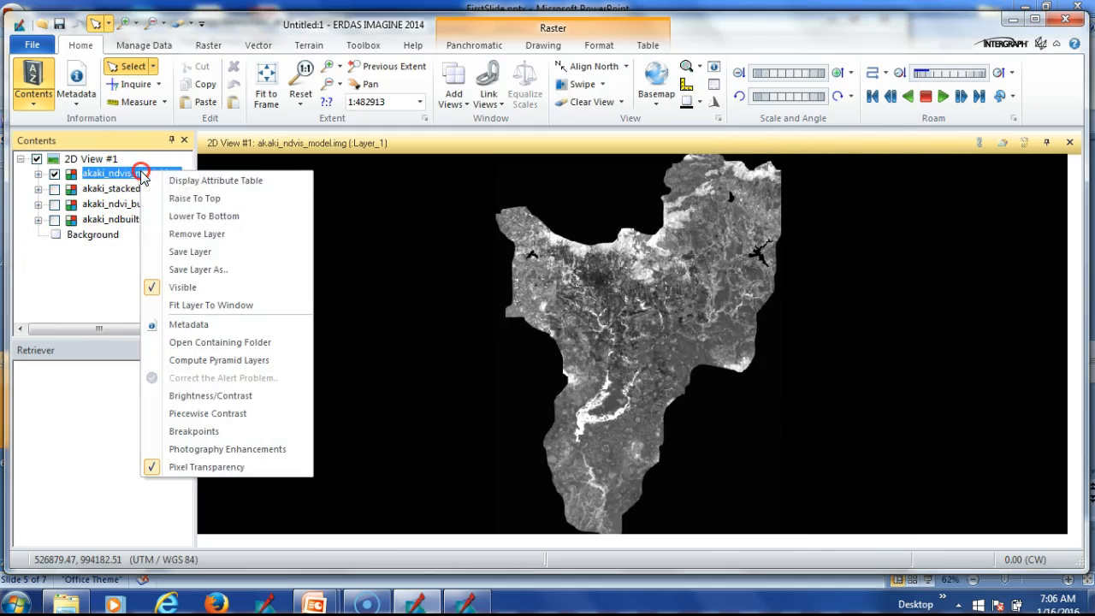
click(214, 233)
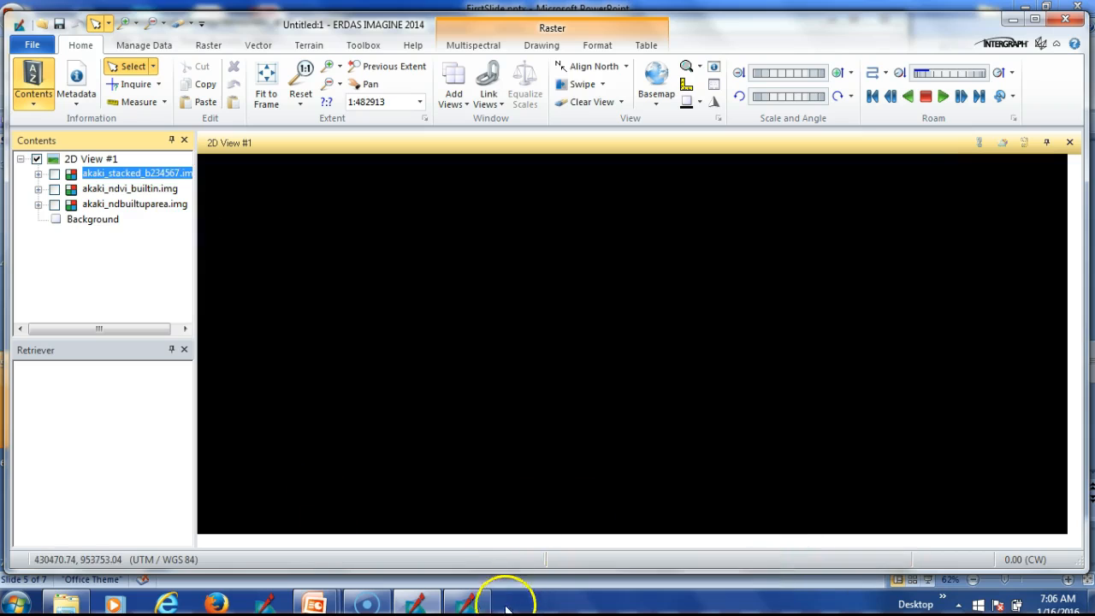
Bring back the ndvi_akaki_model.gmd window, run the extended model, and close the Process List
click(466, 604)
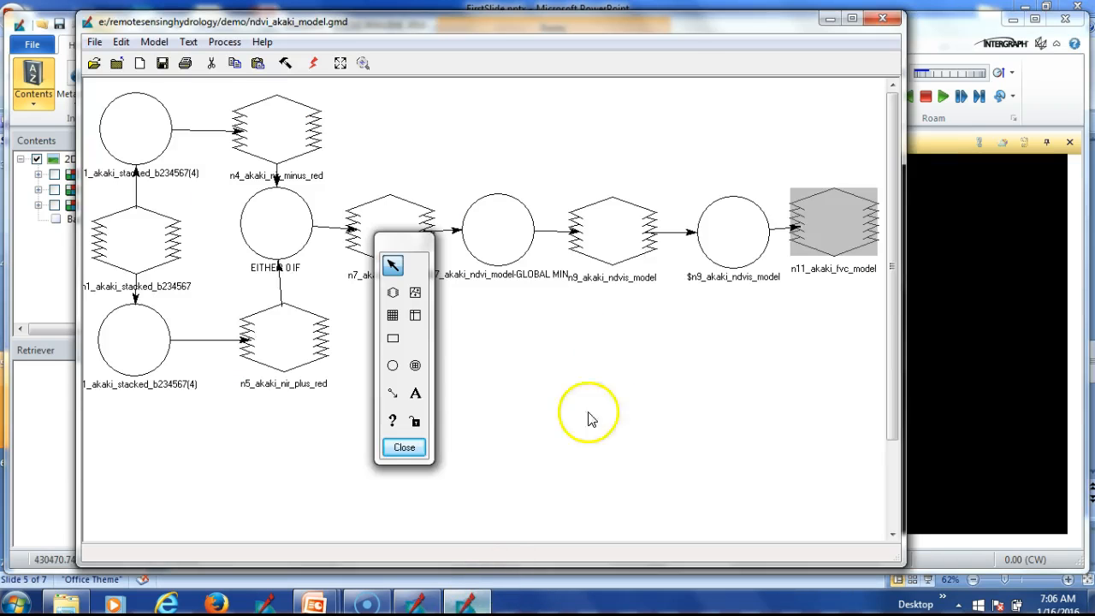
click(316, 63)
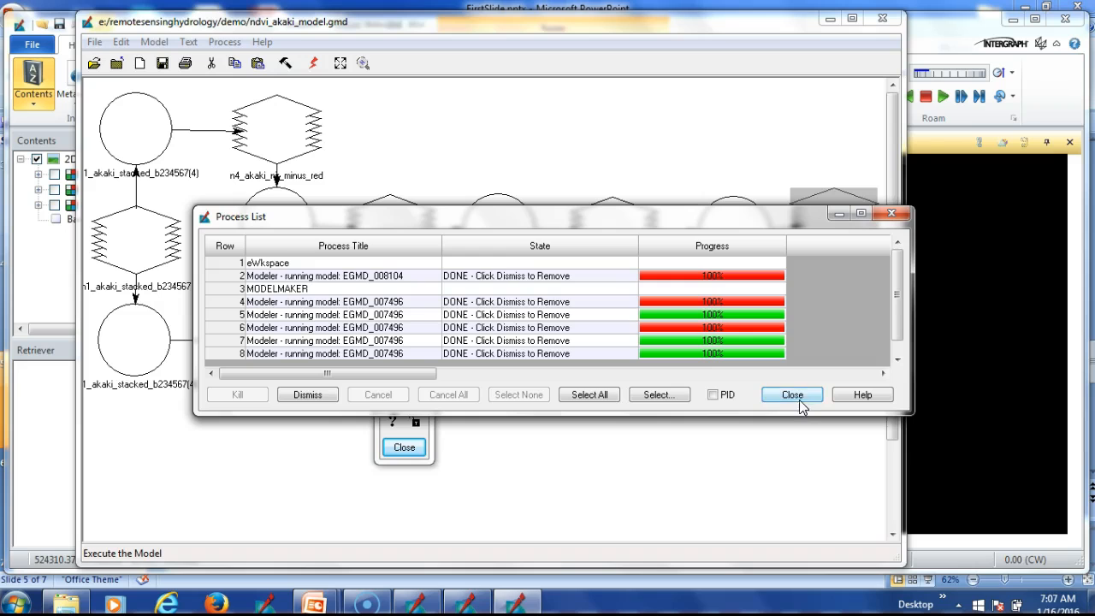
click(795, 397)
Return to the main viewer and open the recent akaki_fvc_model.img raster as a layer in 2D View #1
click(24, 272)
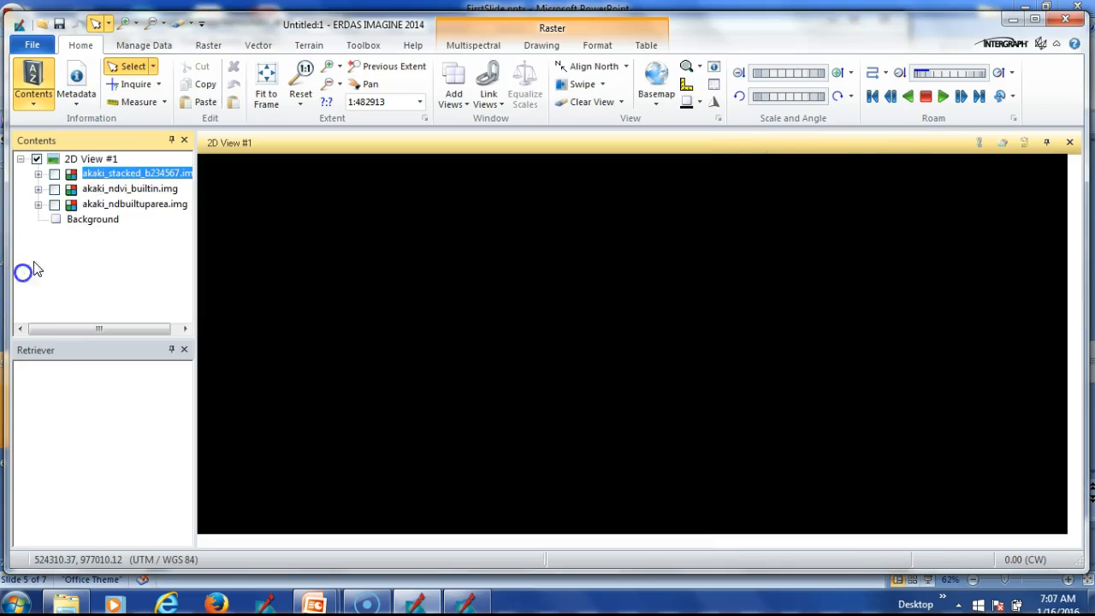
right_click(101, 161)
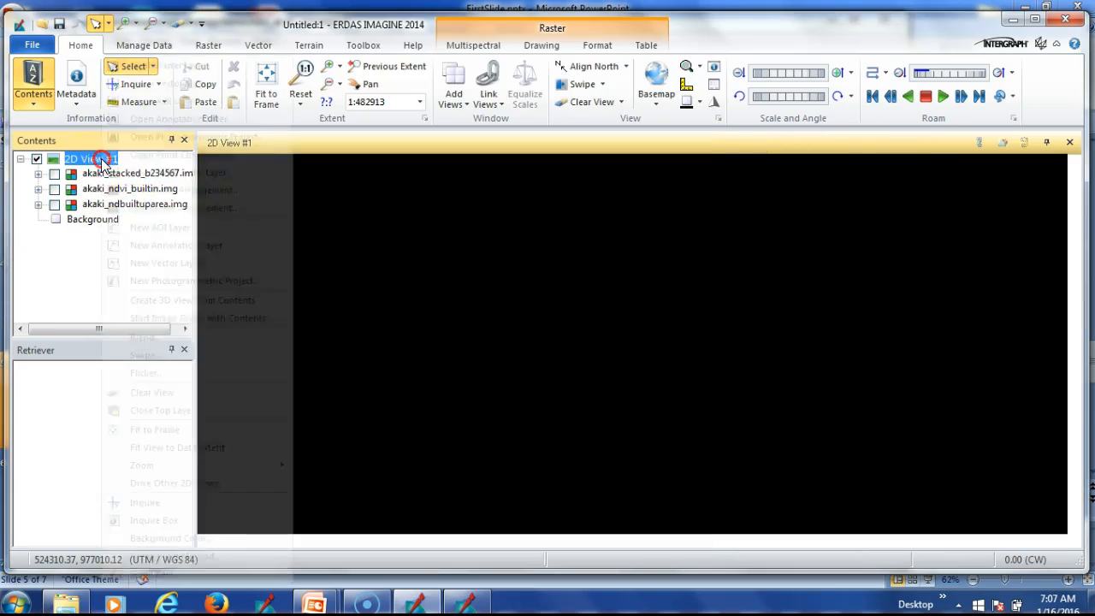
click(215, 74)
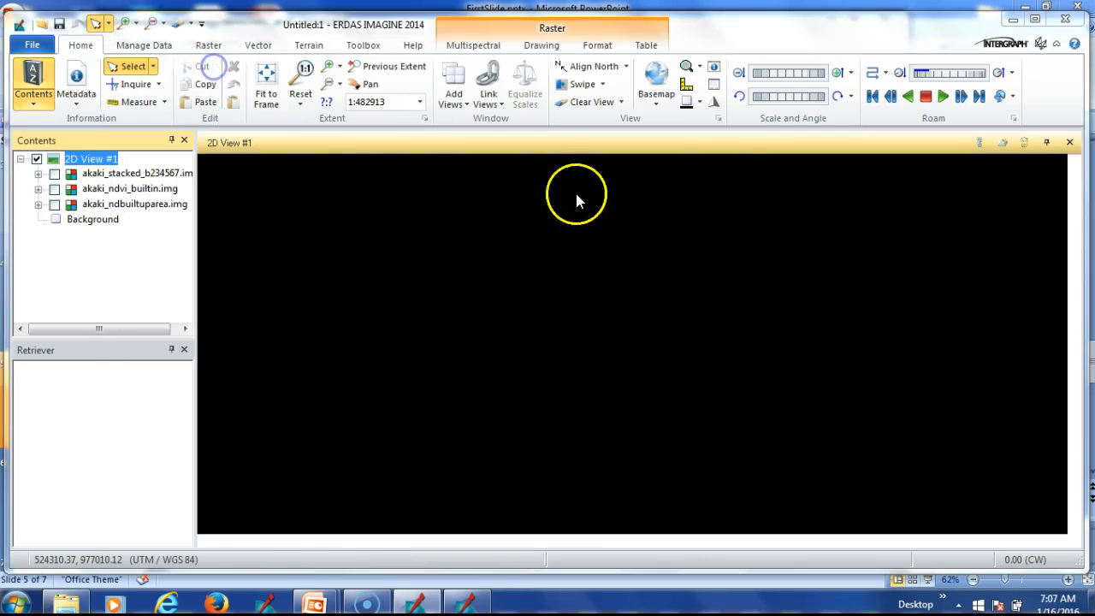
click(711, 308)
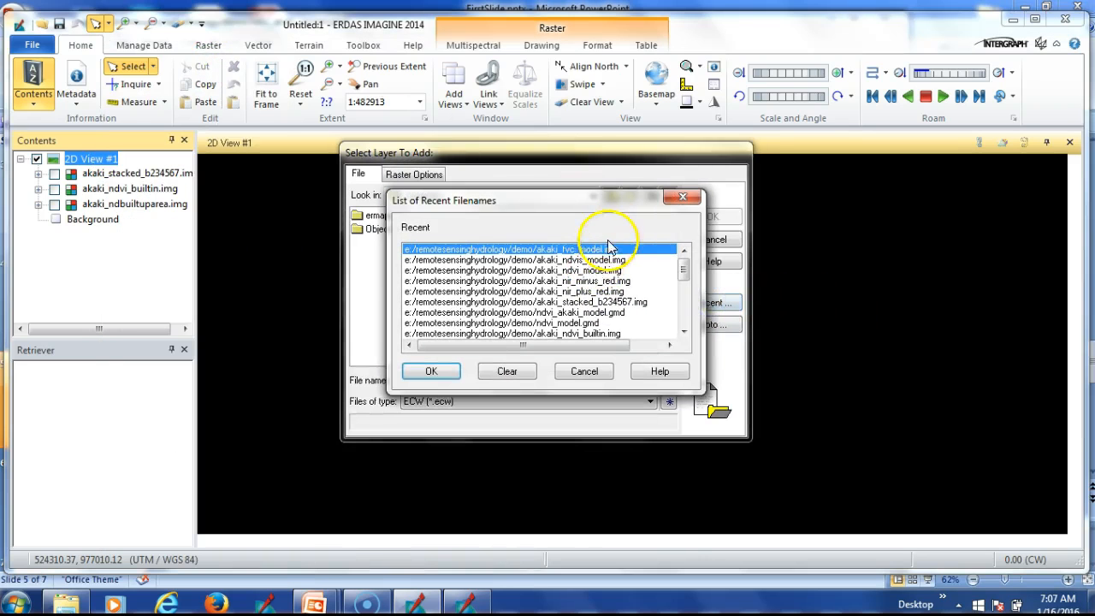
click(436, 372)
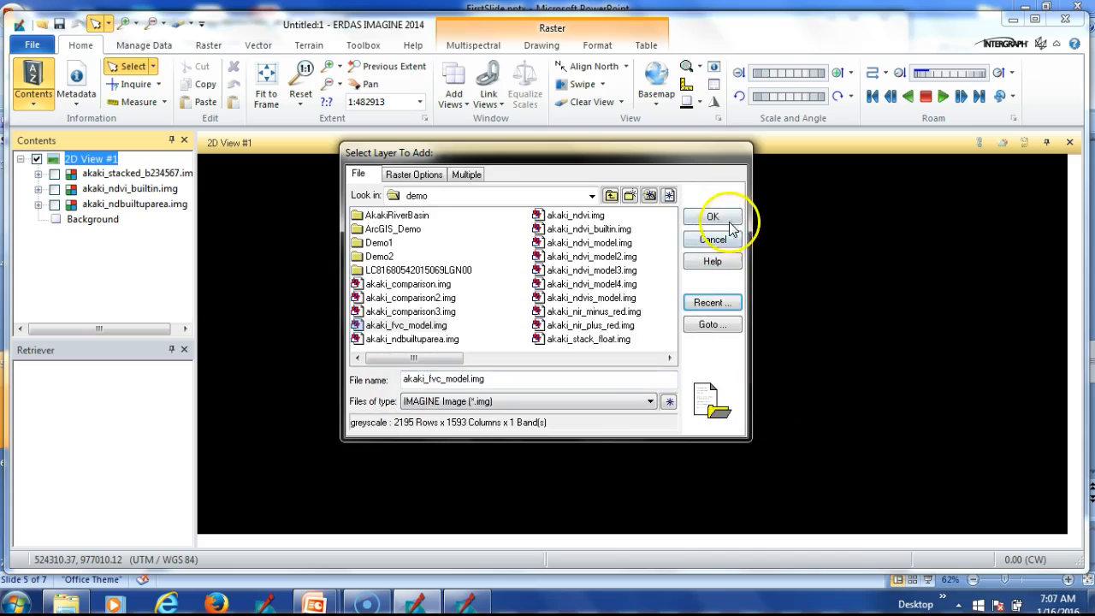
click(729, 225)
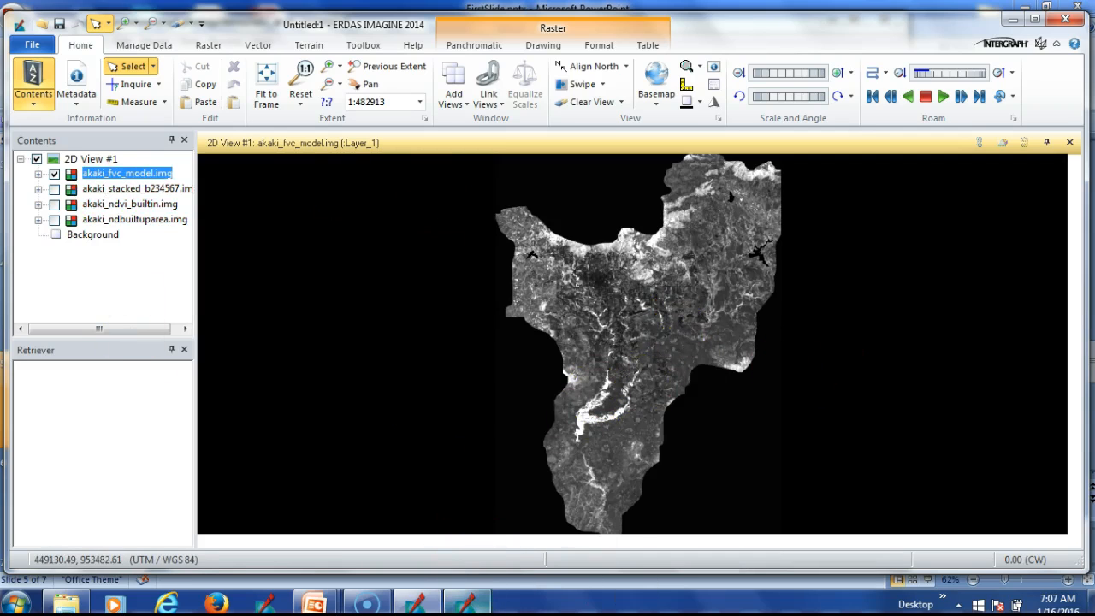
Bring back the ndvi_akaki_model.gmd window and widen it on both sides to make room for more model objects
click(475, 604)
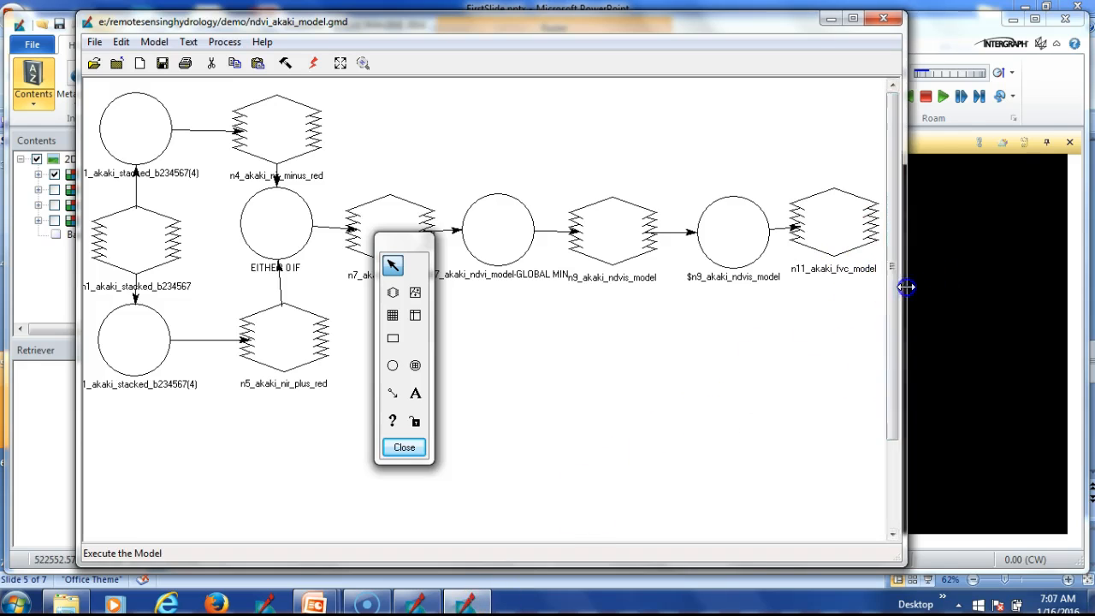
drag(904, 291, 1065, 293)
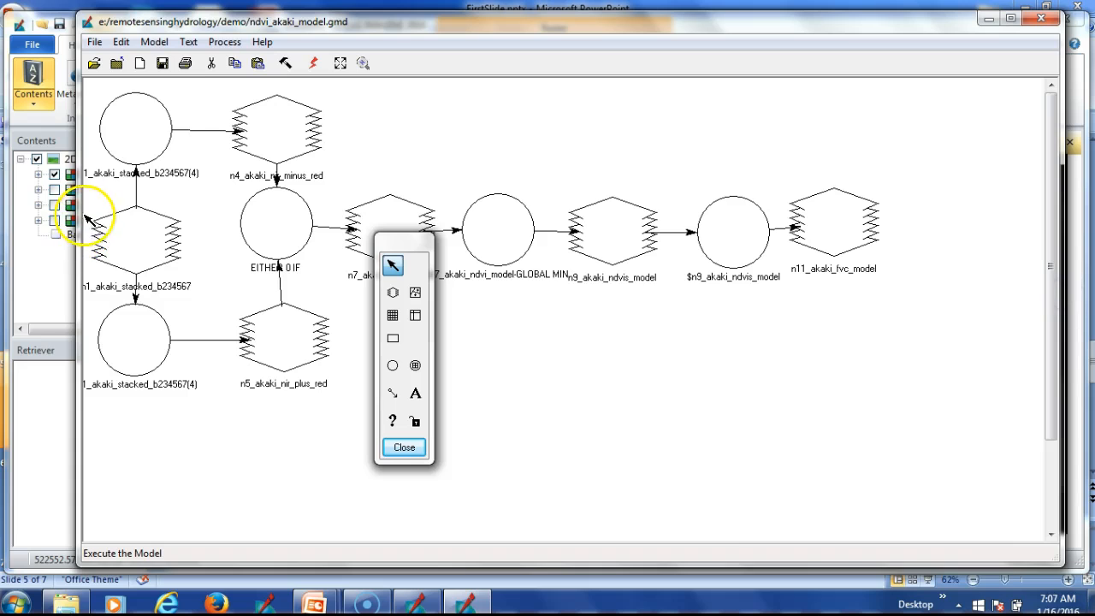
drag(77, 211, 34, 212)
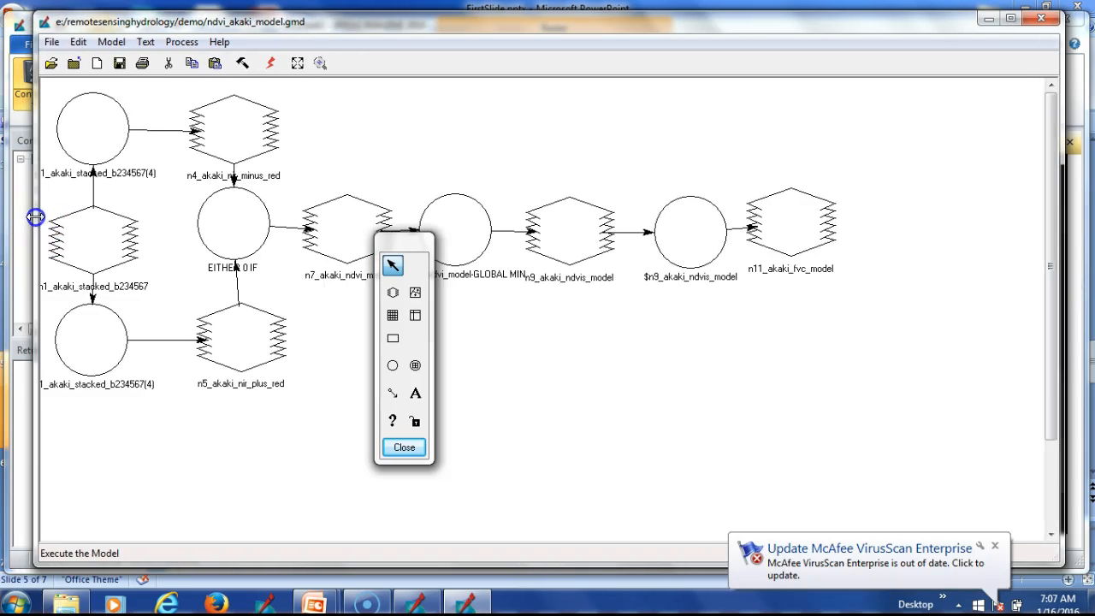
Place a new function and a new raster object in line after n11_akaki_fvc_model
click(393, 364)
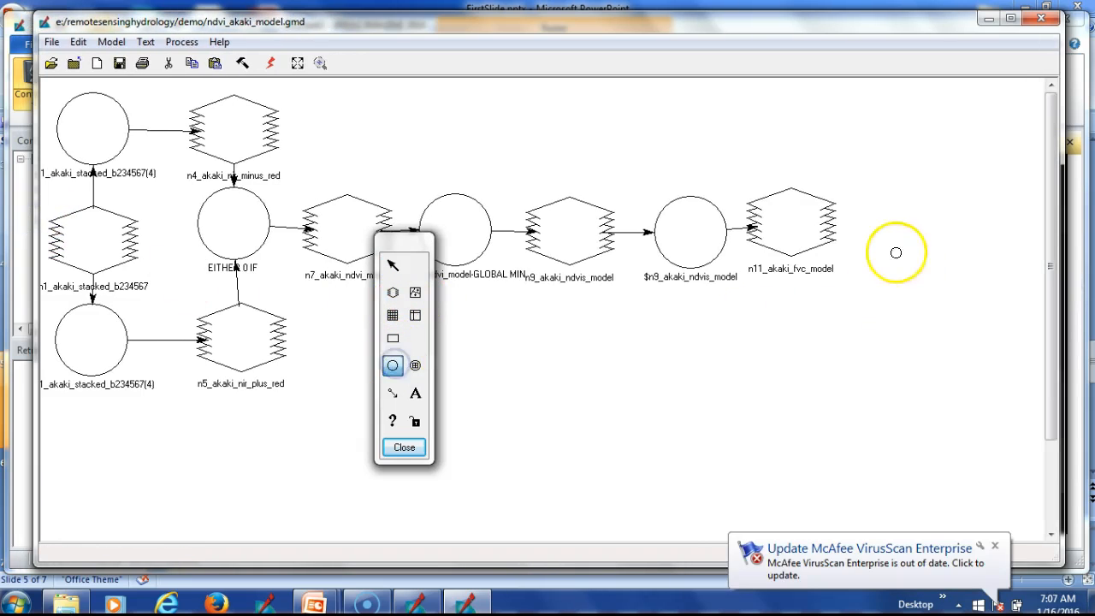
click(883, 227)
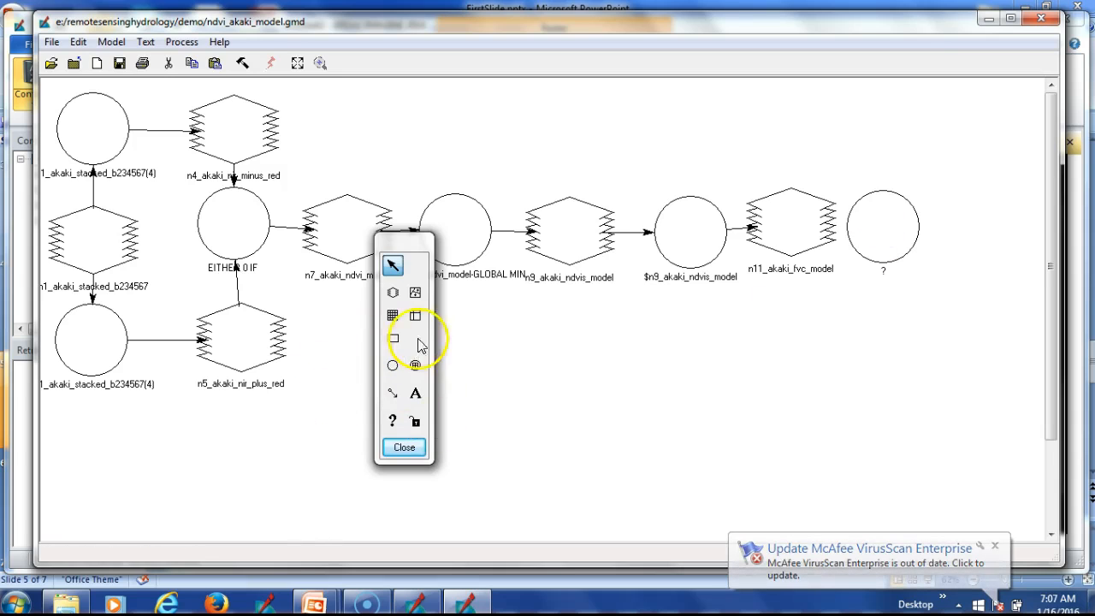
click(393, 292)
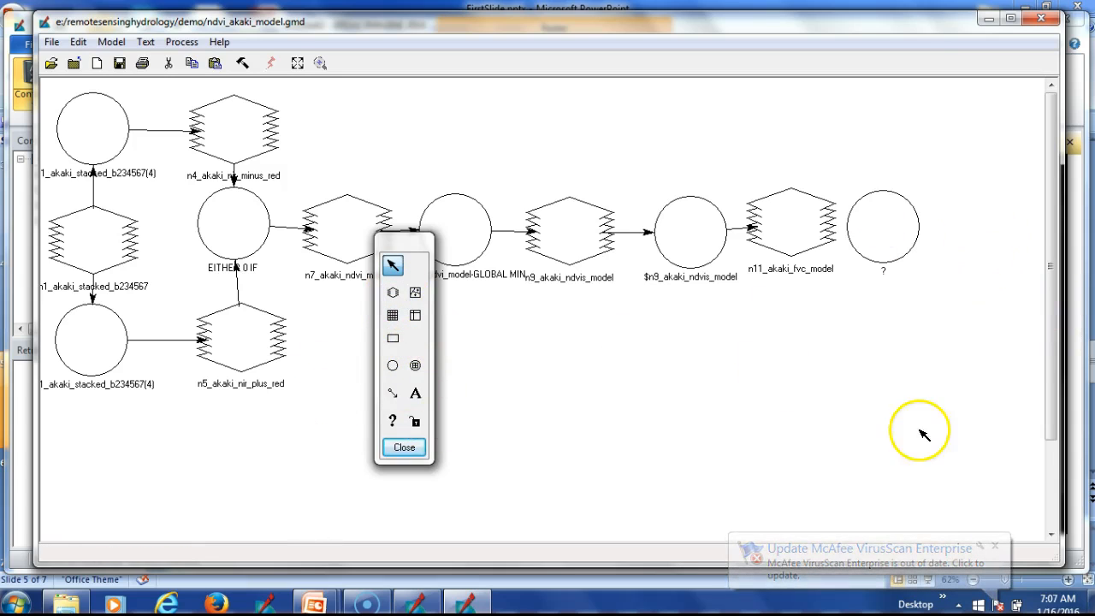
click(992, 224)
click(392, 292)
click(990, 221)
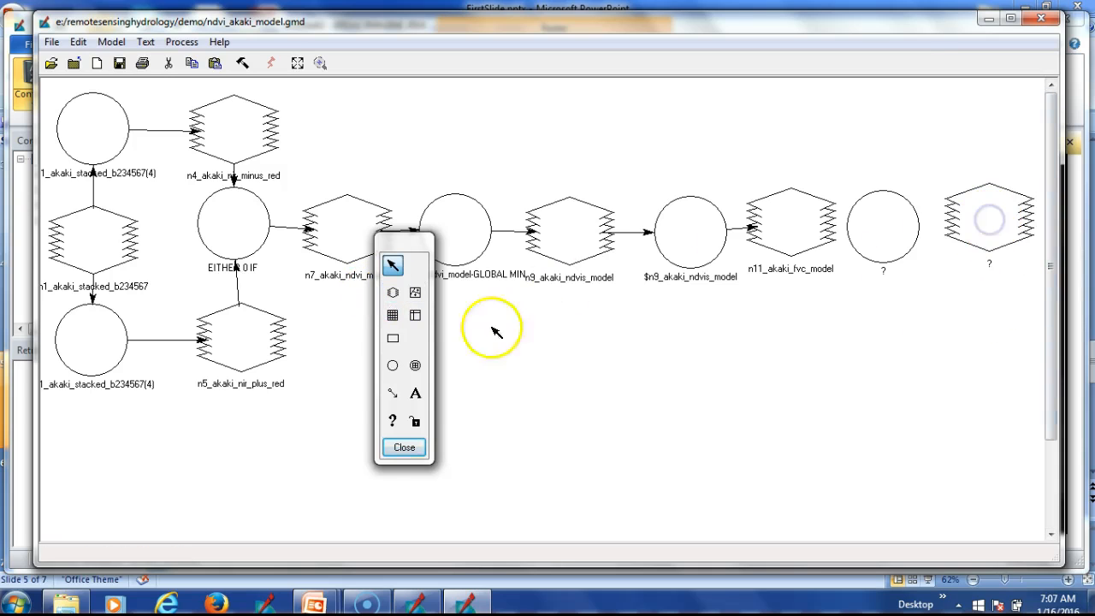
Connect n11_akaki_fvc_model to the new function and the function to the new output raster
click(392, 393)
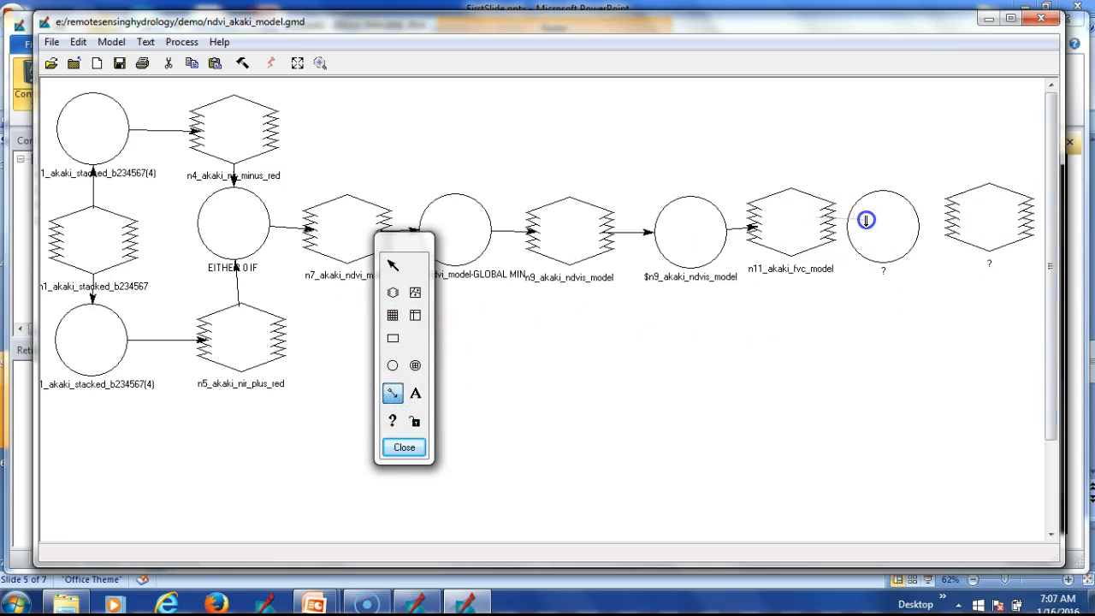
click(392, 395)
drag(895, 235, 1021, 249)
Define the new function as 1 - $n11_akaki_fvc_model
double_click(893, 244)
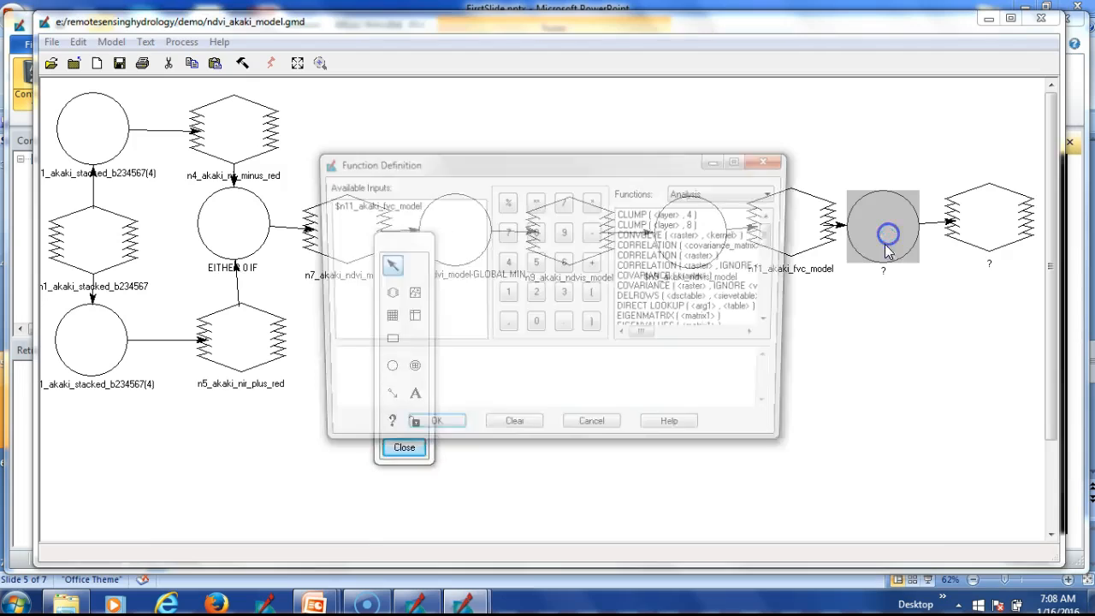
click(362, 363)
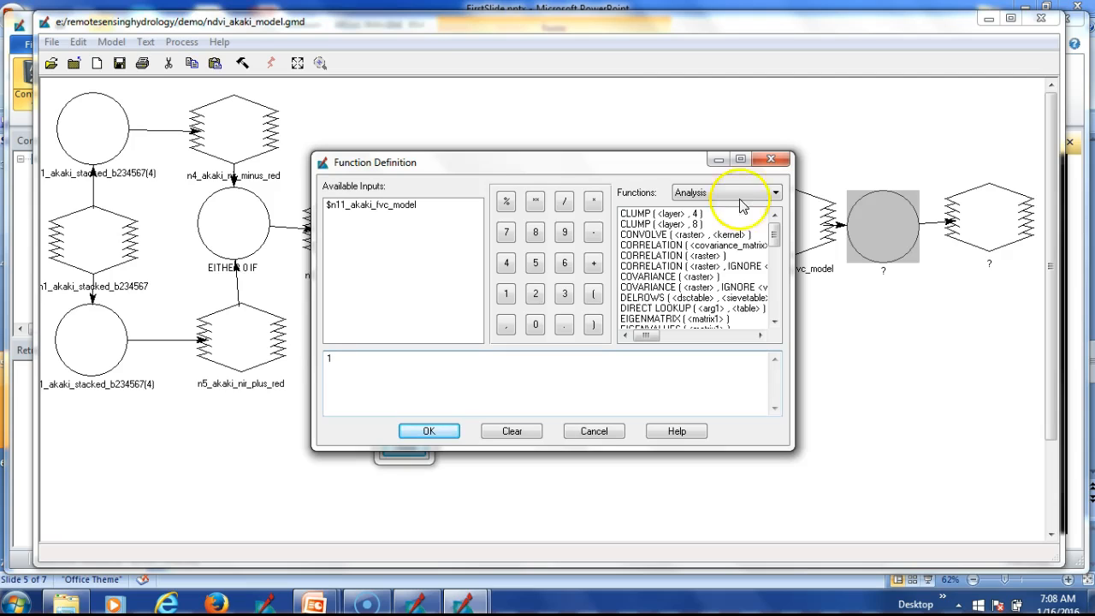
click(372, 207)
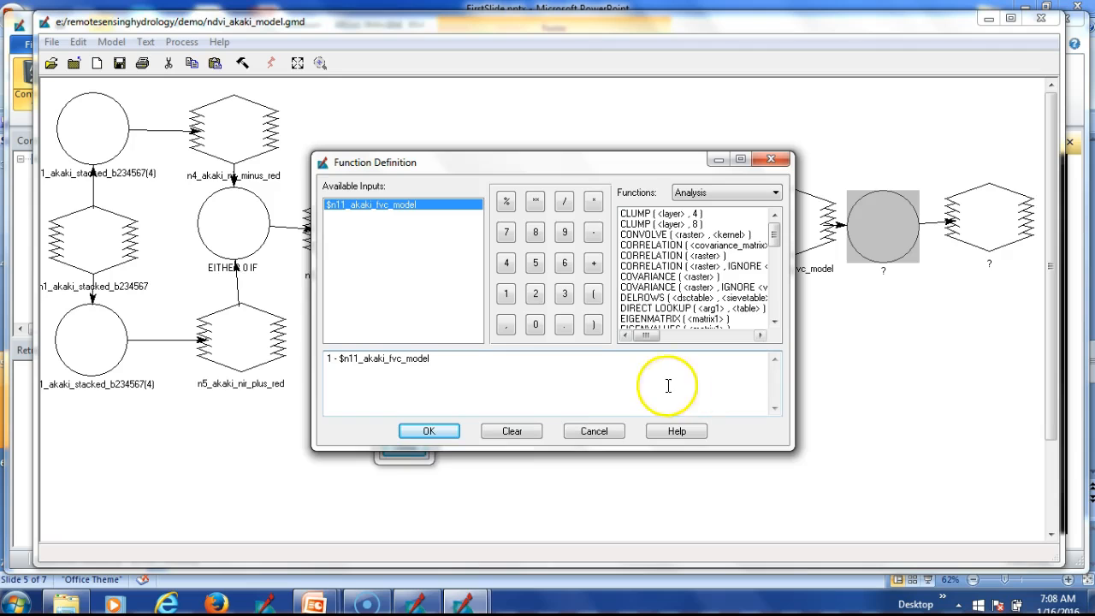
click(428, 431)
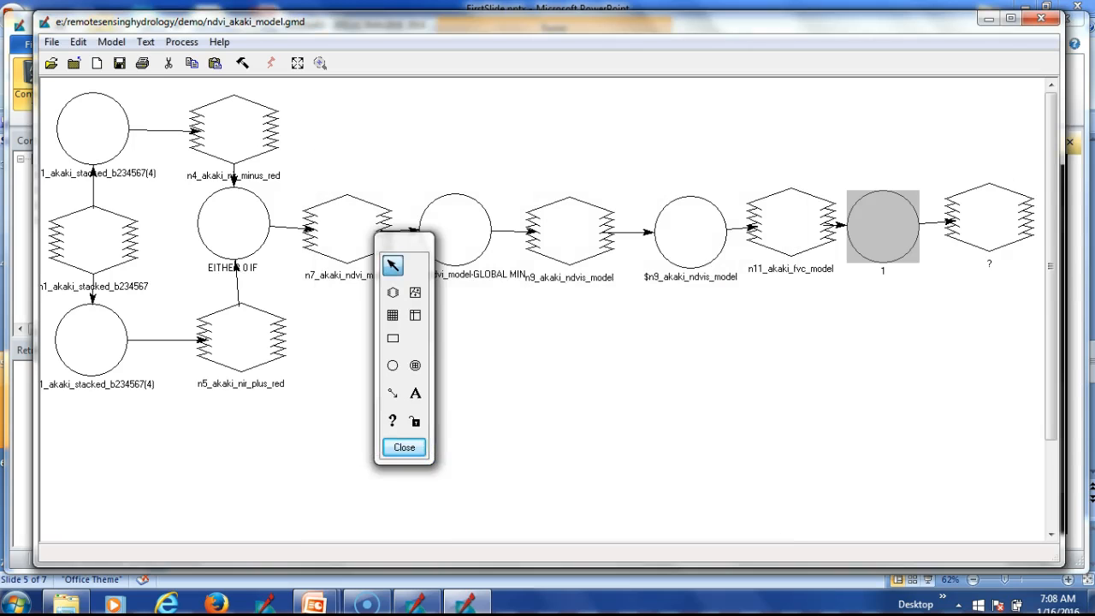
Set the new output raster to akaki_fis_model.img in the demo folder, with data type Float Single and Delete If Exists enabled
double_click(987, 220)
click(450, 289)
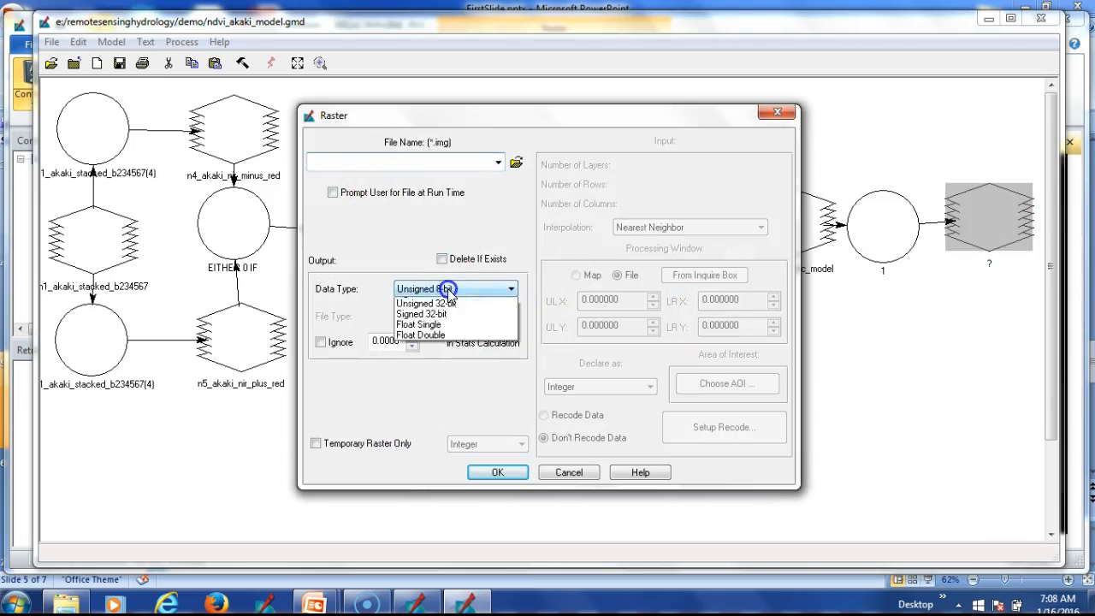
click(456, 400)
click(515, 163)
click(713, 307)
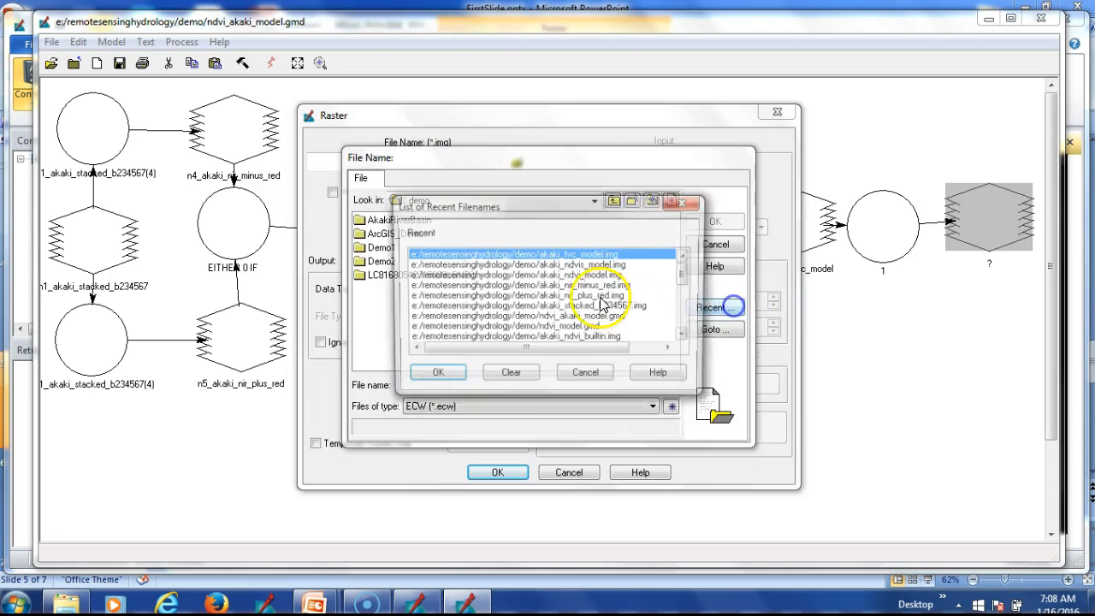
click(434, 377)
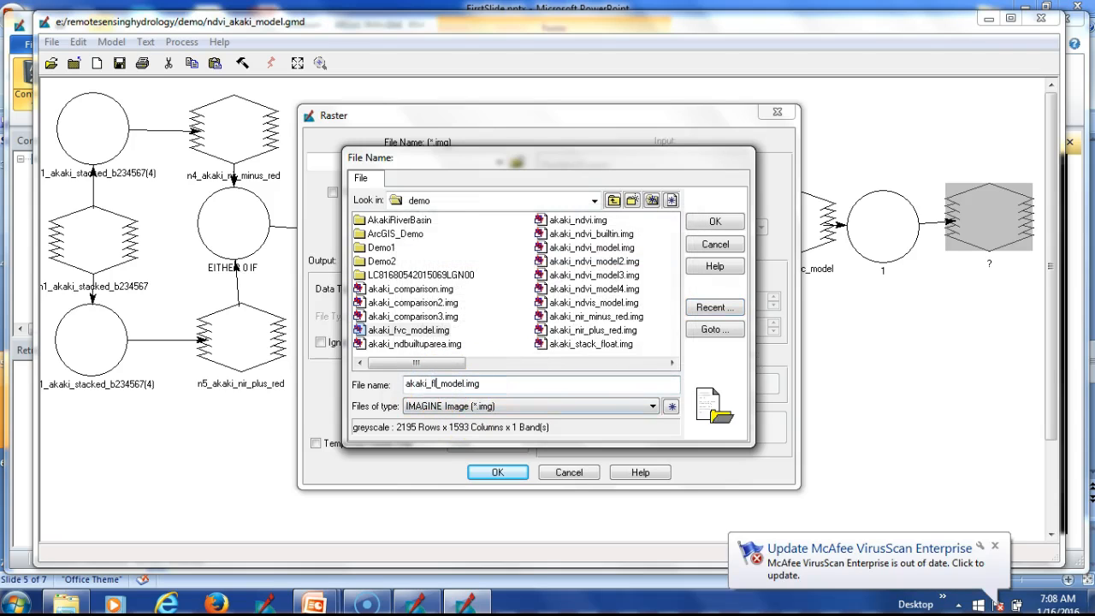
click(715, 223)
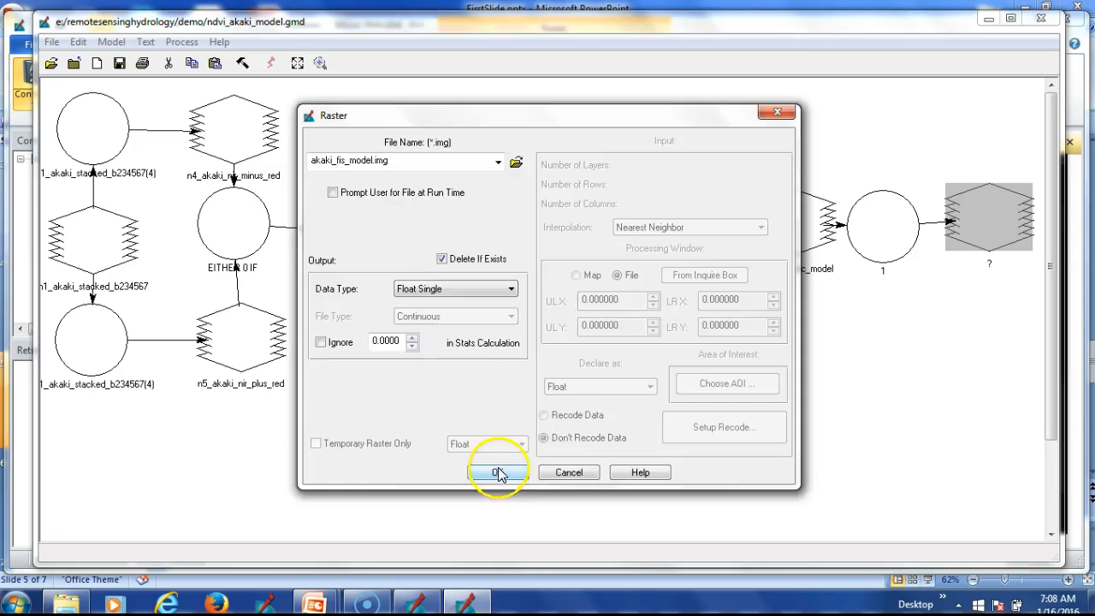
click(500, 471)
Move the model window aside and remove the akaki_fvc_model.img layer from 2D View #1
drag(822, 23, 1023, 177)
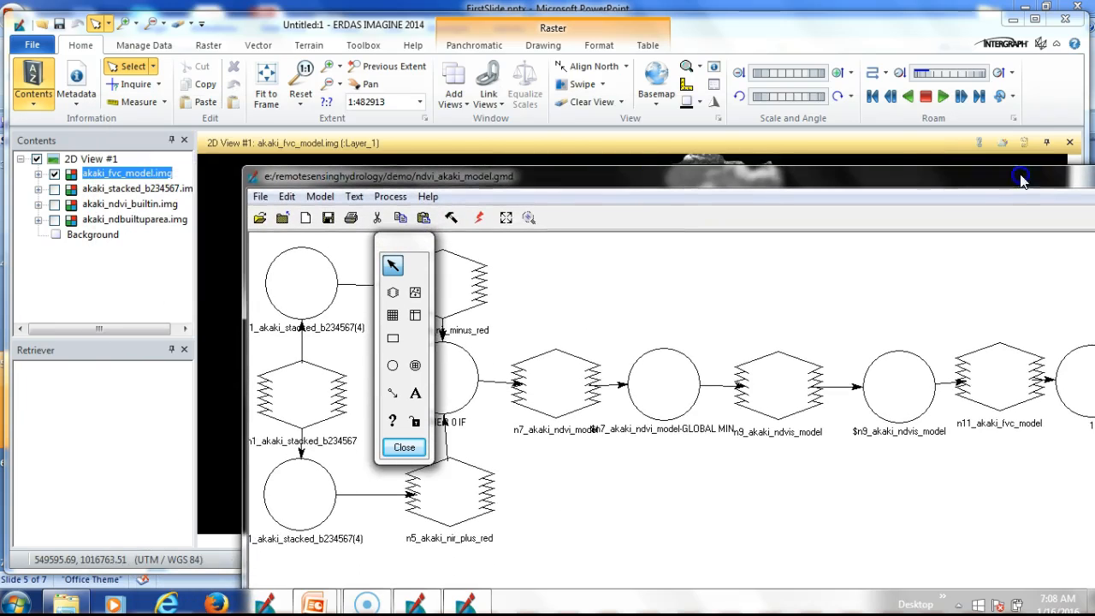
right_click(150, 178)
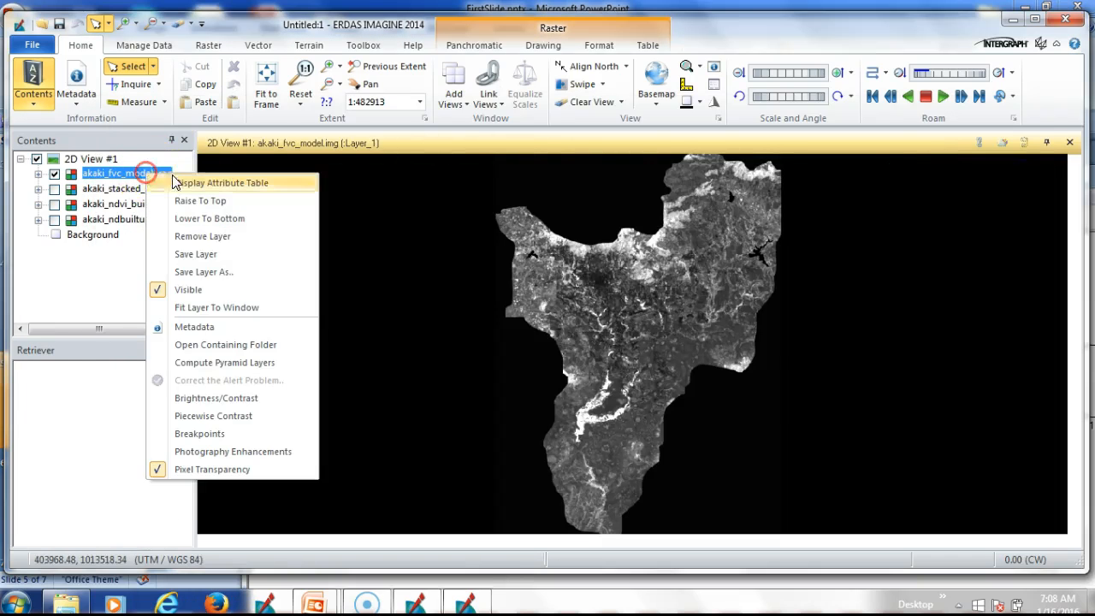
click(199, 233)
Return to the model window, run the model with the new akaki_fis_model output, and close the Process List
click(463, 604)
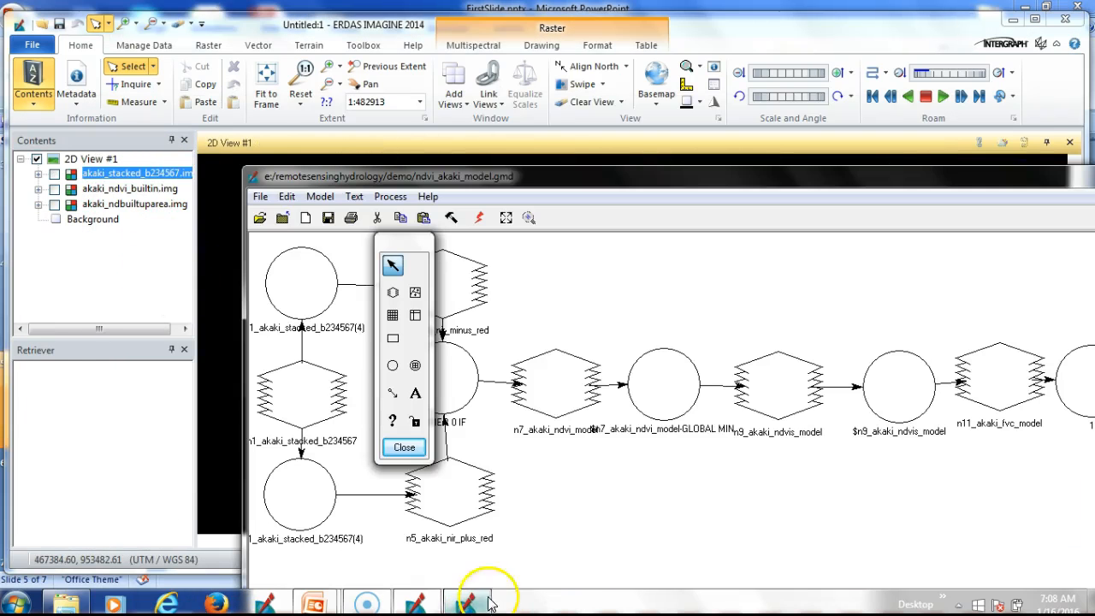
drag(655, 177, 565, 86)
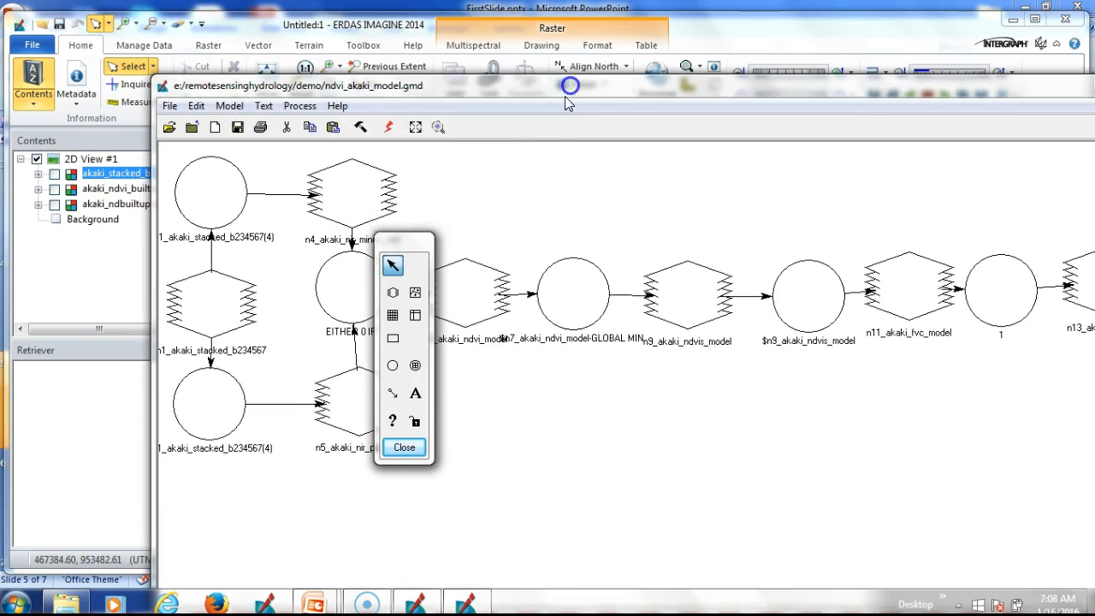
click(392, 128)
drag(727, 88, 642, 57)
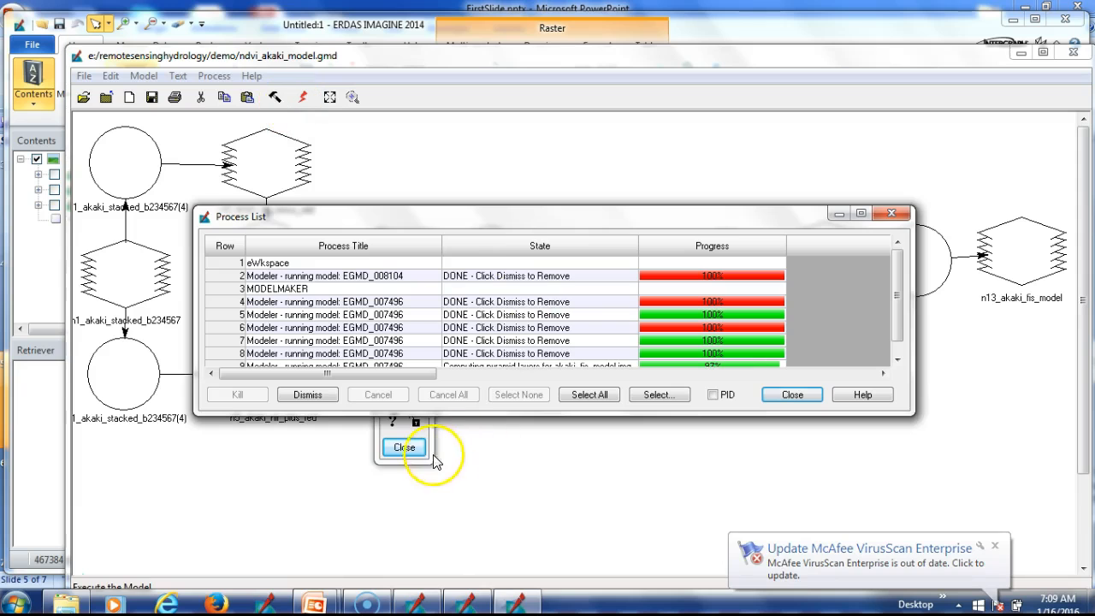
drag(474, 224, 574, 87)
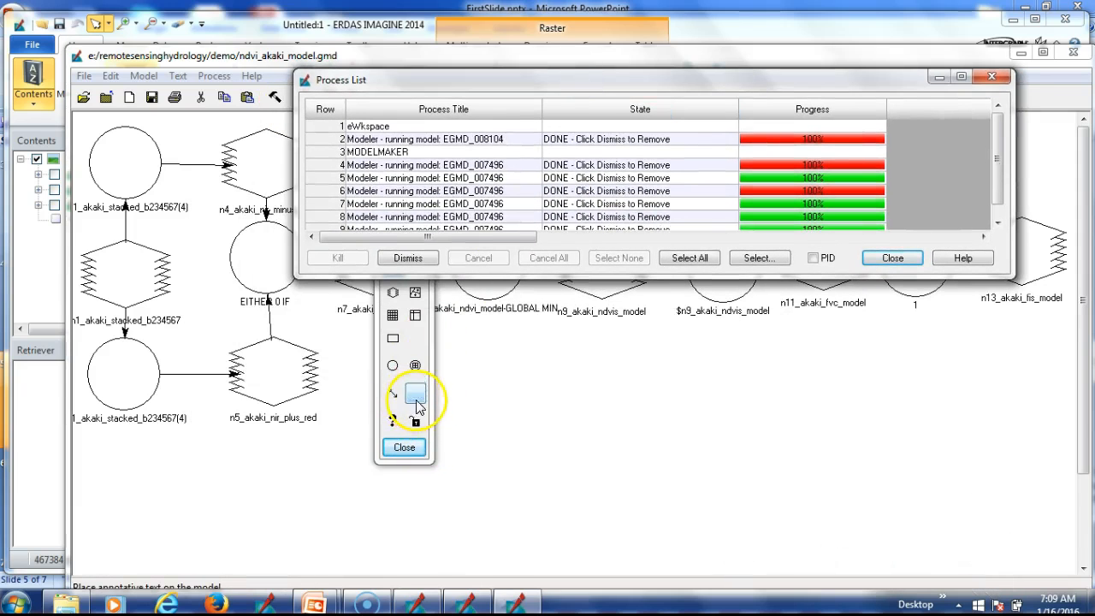
click(892, 258)
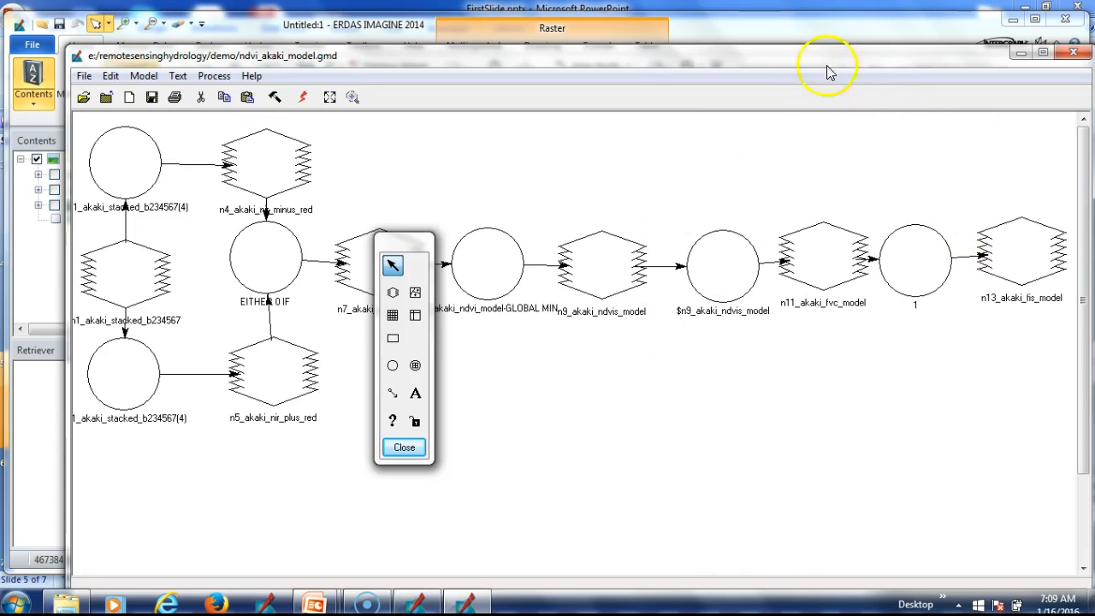
Switch to the main viewer and open the recent akaki_fis_model.img raster as a layer in 2D View #1
click(57, 429)
click(107, 159)
right_click(111, 159)
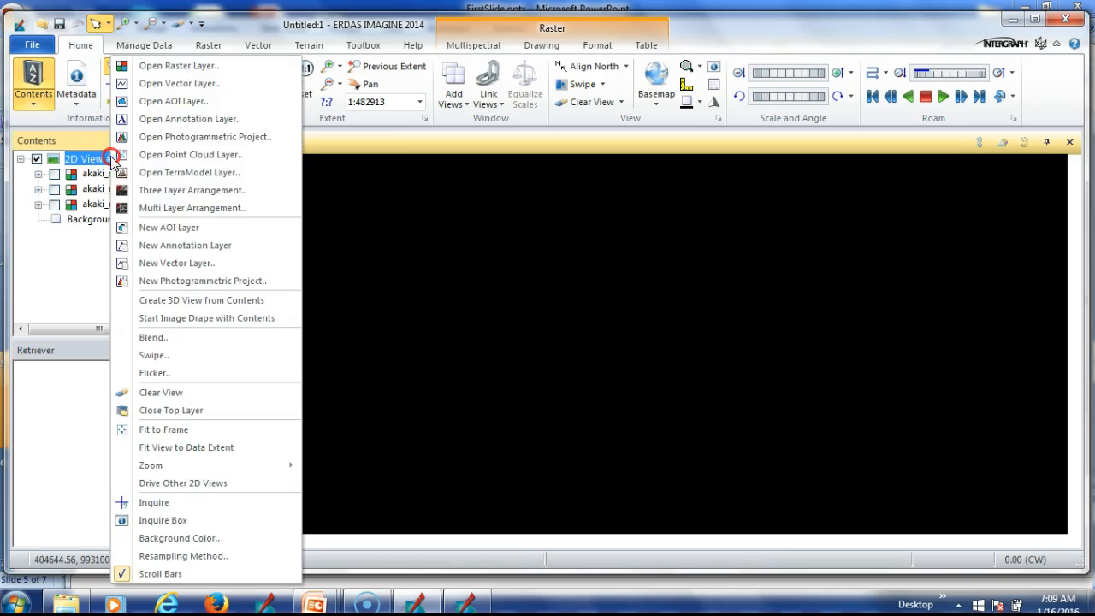
click(182, 66)
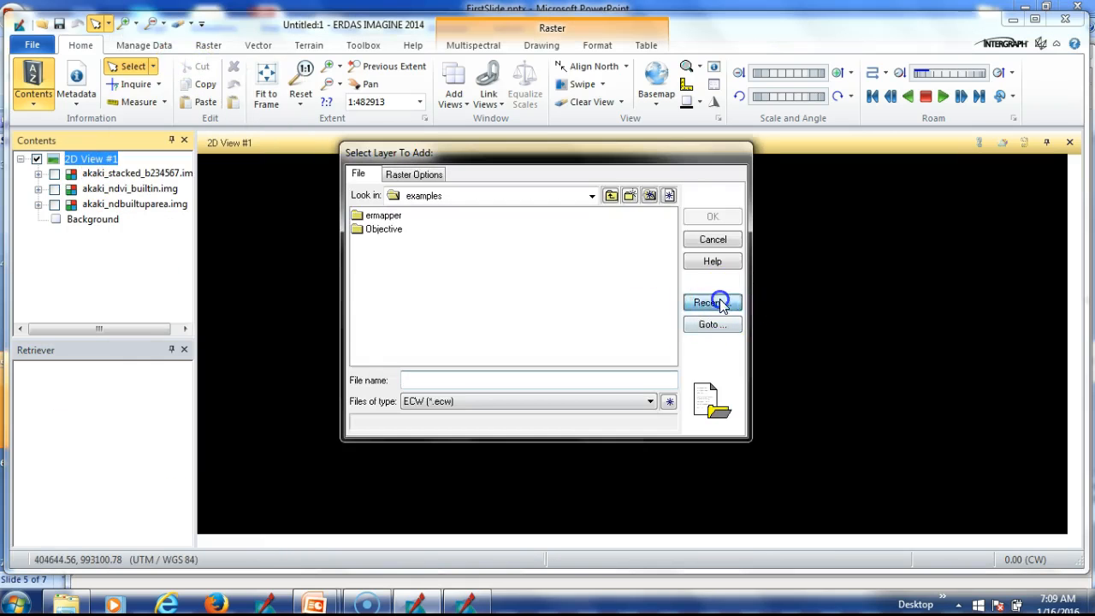
click(717, 303)
click(432, 373)
click(714, 217)
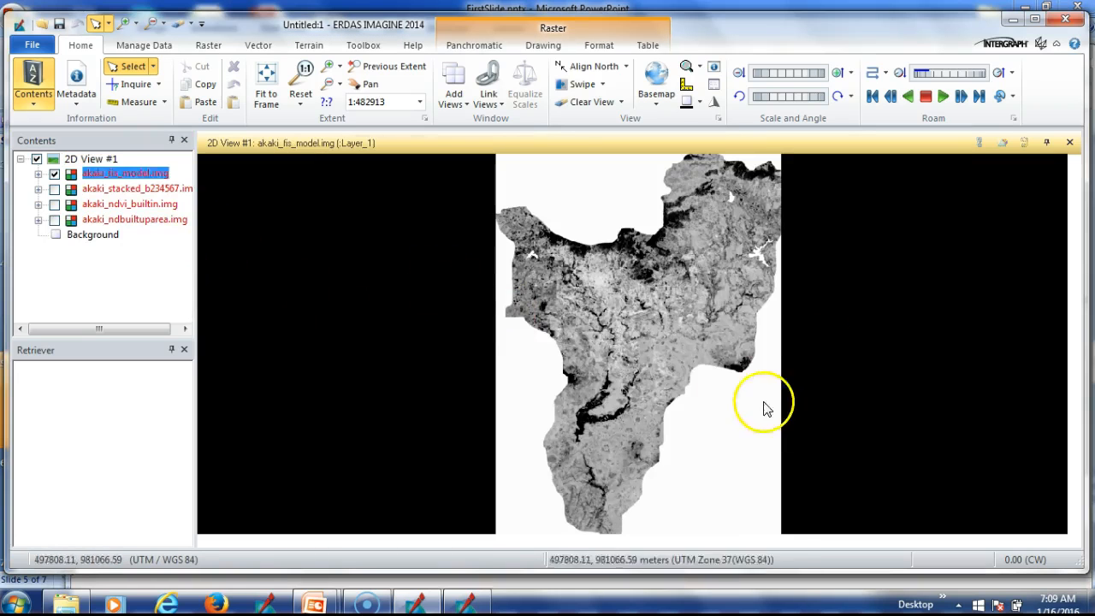
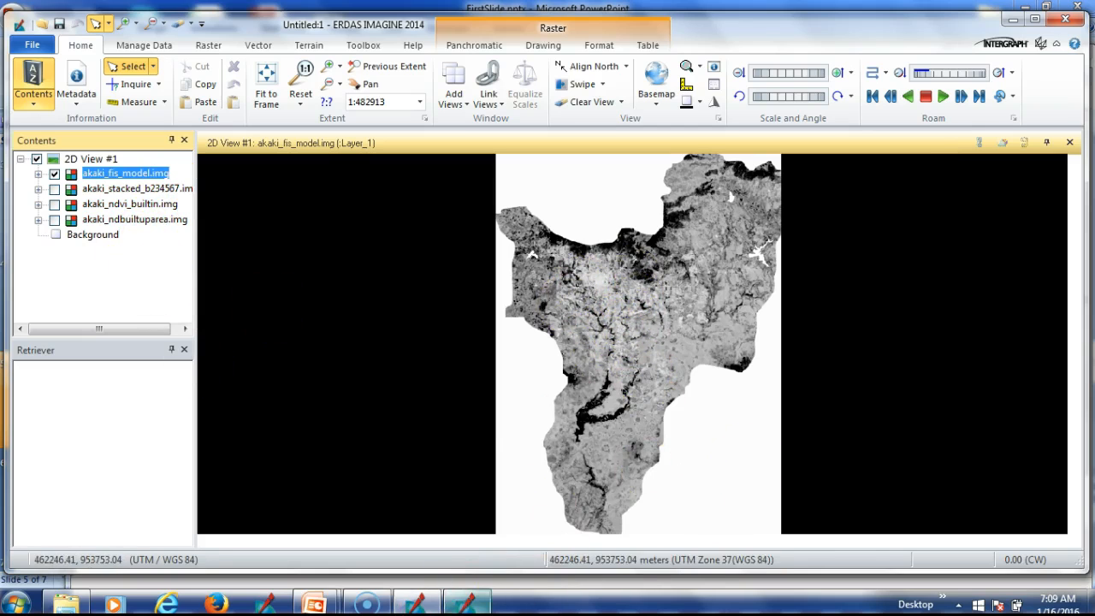
Return to the model window and add the text annotation "Input stacked image" on the input raster object
click(467, 604)
drag(423, 254, 922, 351)
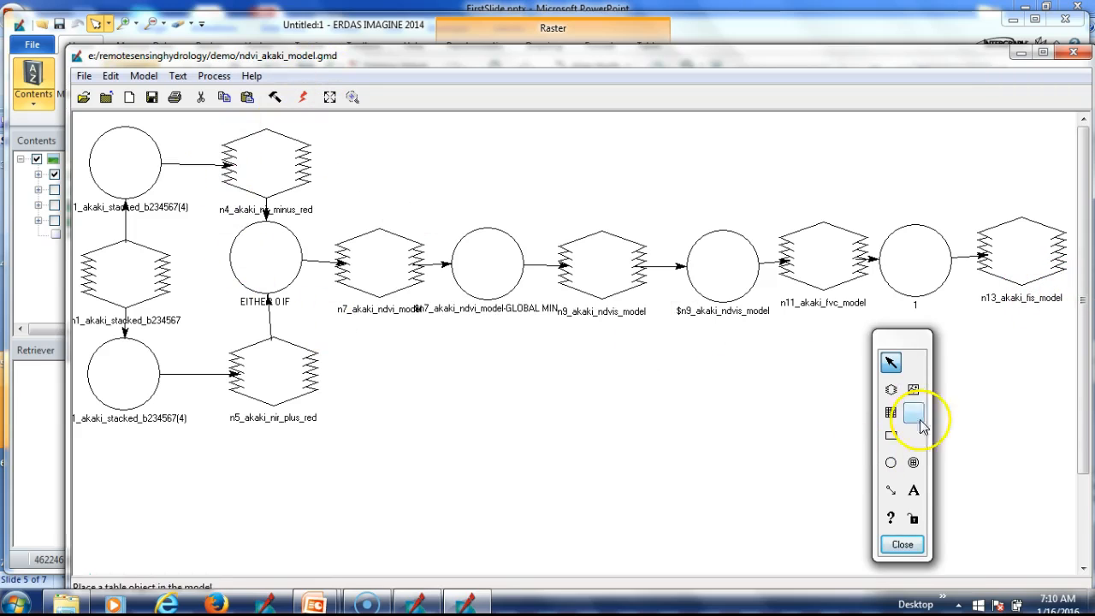
click(913, 490)
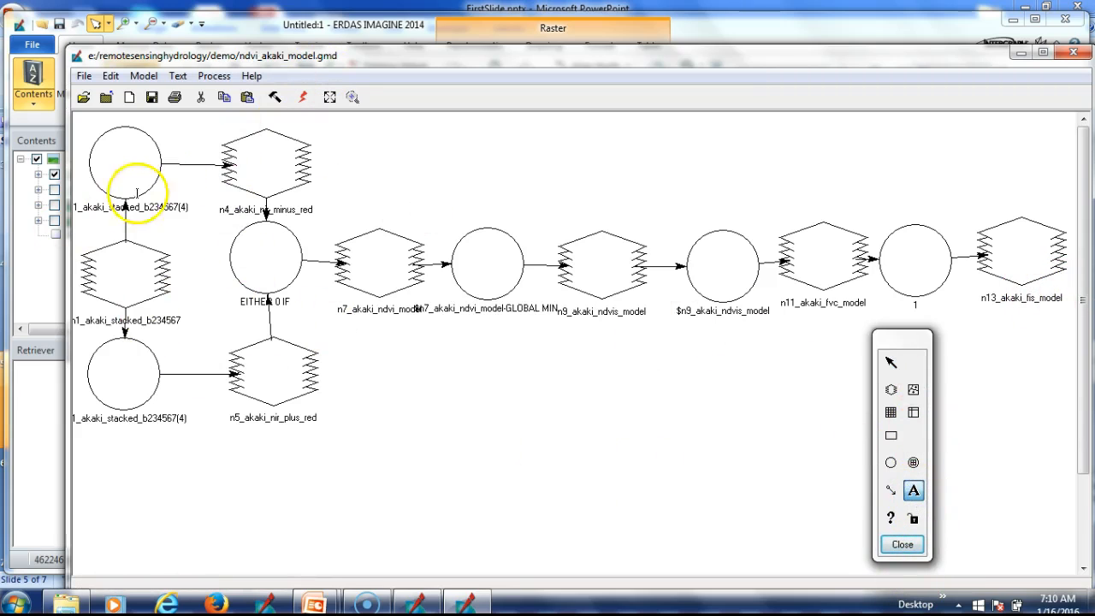
click(111, 270)
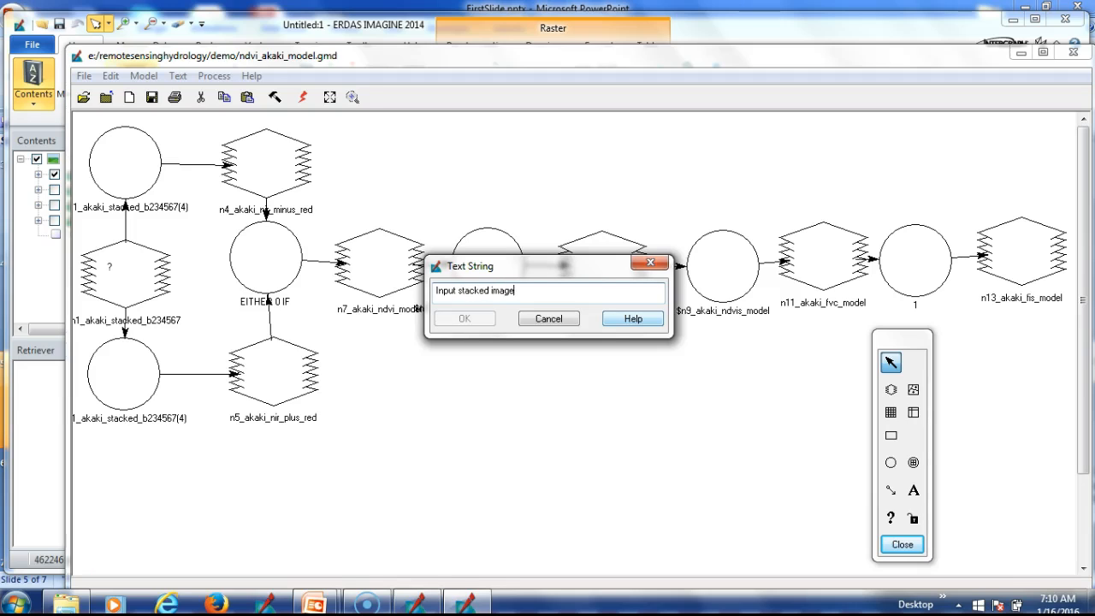
click(574, 378)
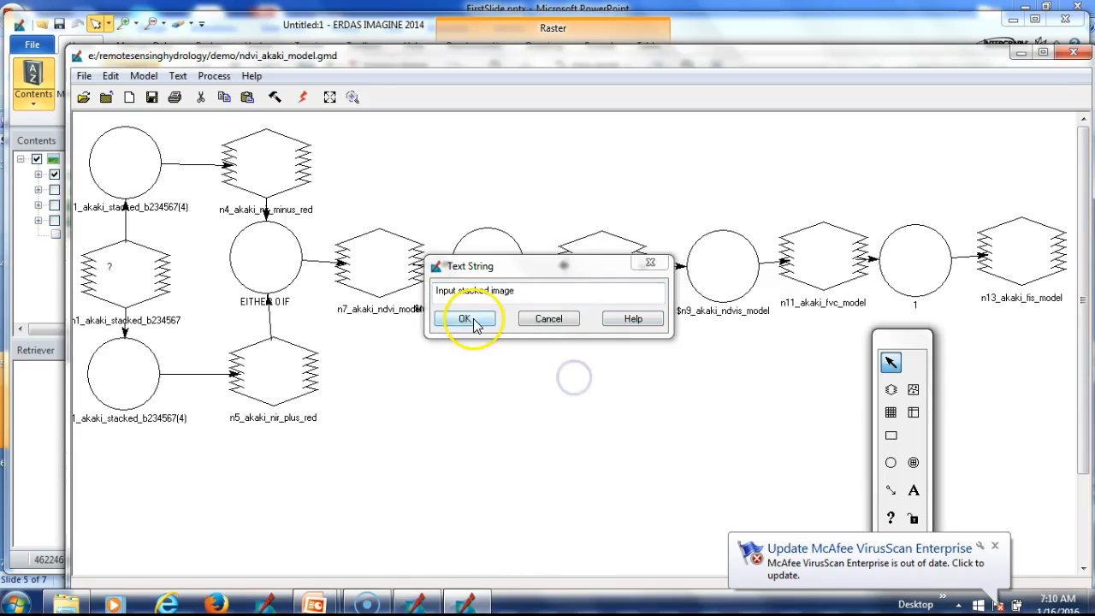
click(465, 319)
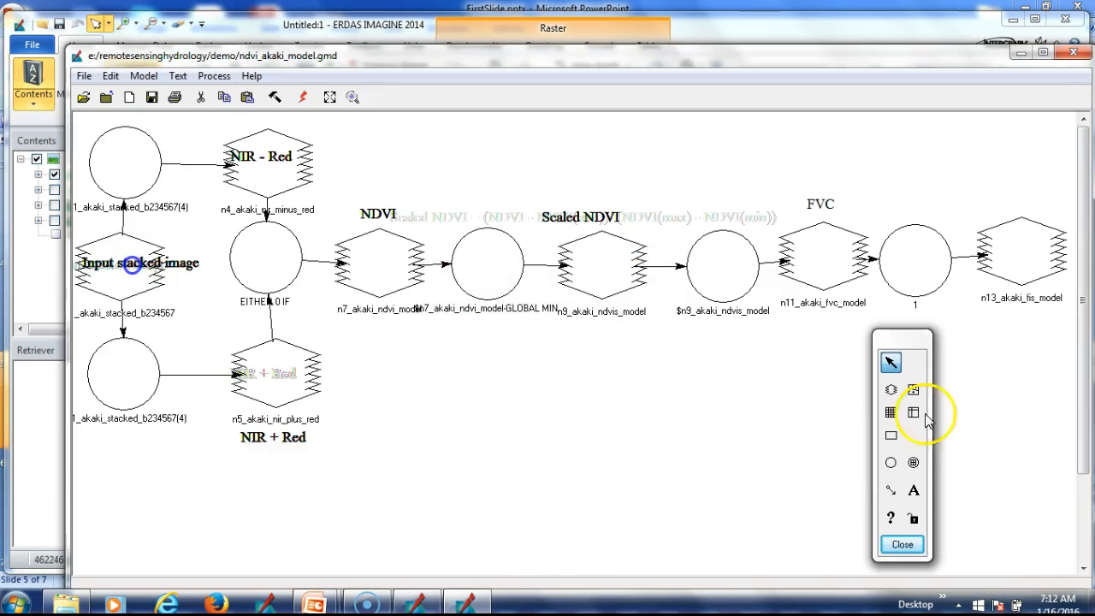
Add the text annotation "FIS" above the final output raster n13_akaki_fis_model
click(913, 489)
click(1015, 200)
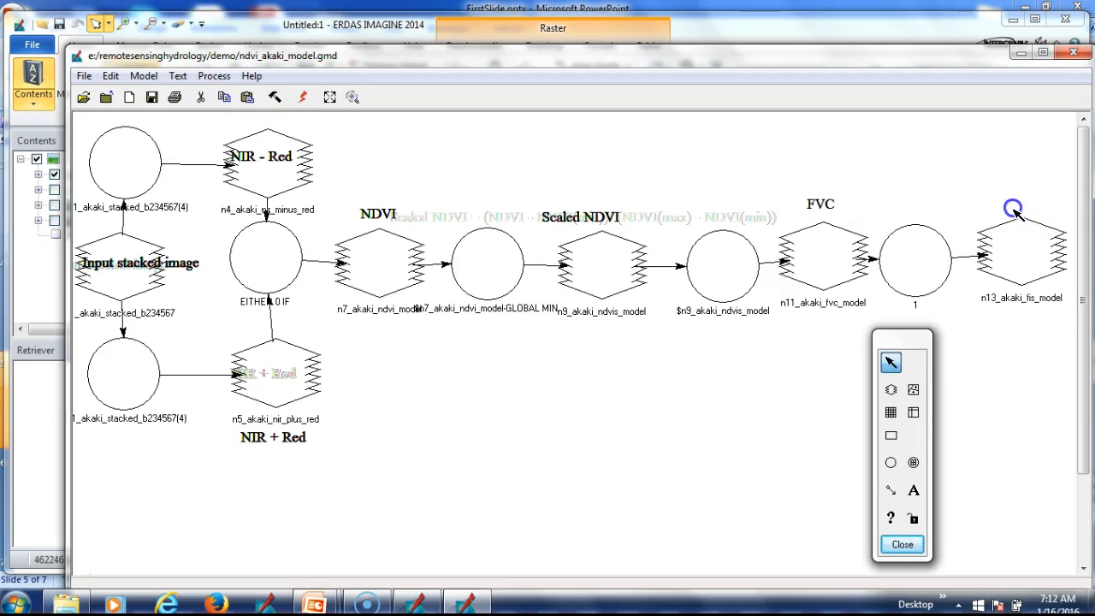
click(913, 489)
click(1015, 206)
click(912, 490)
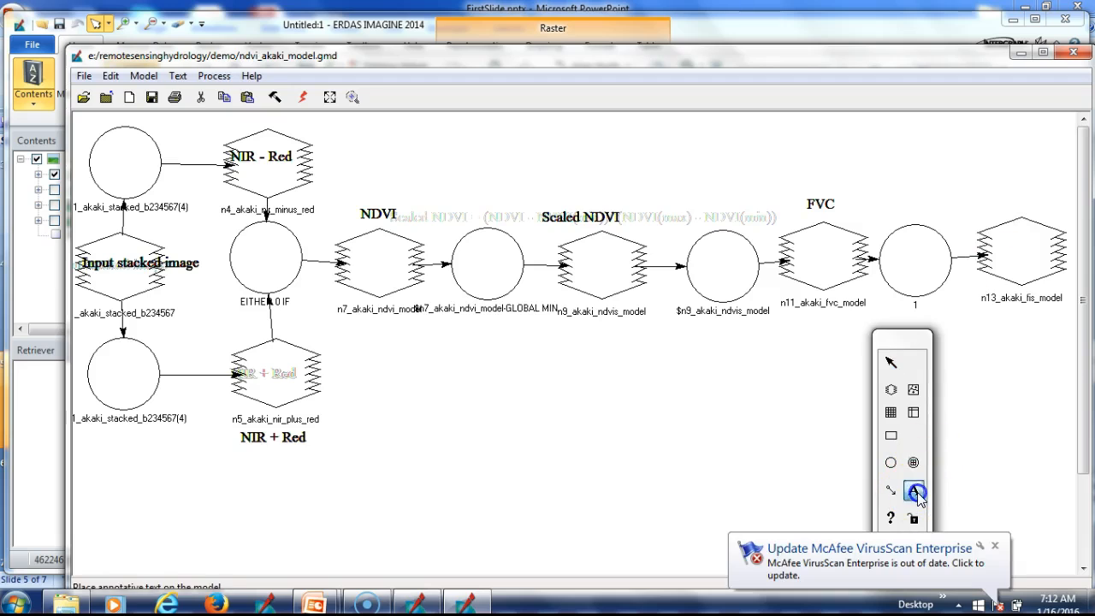
click(1007, 207)
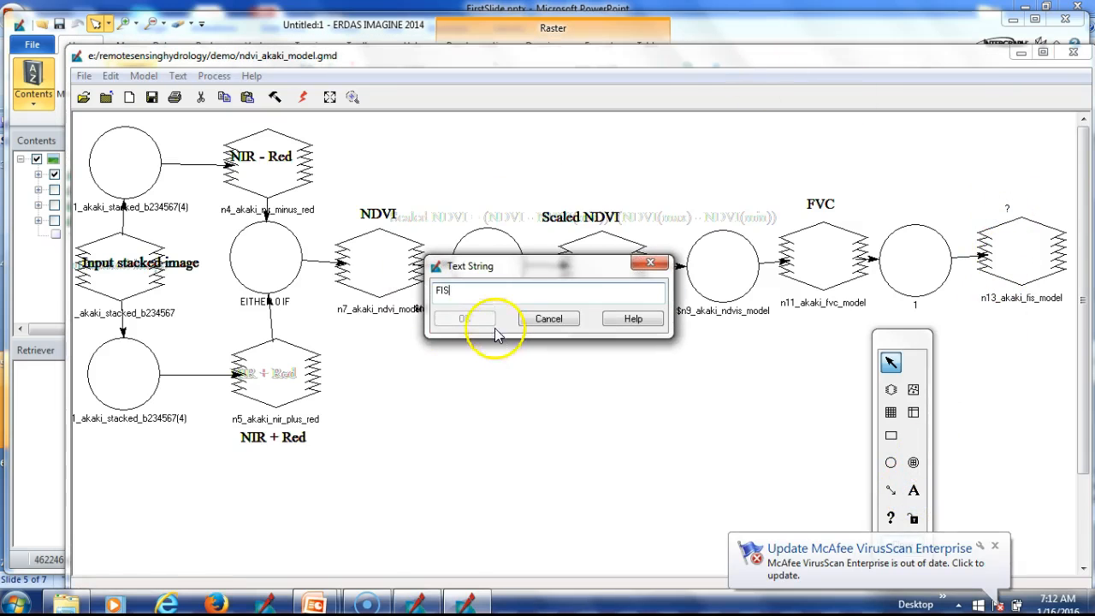
click(467, 318)
click(588, 452)
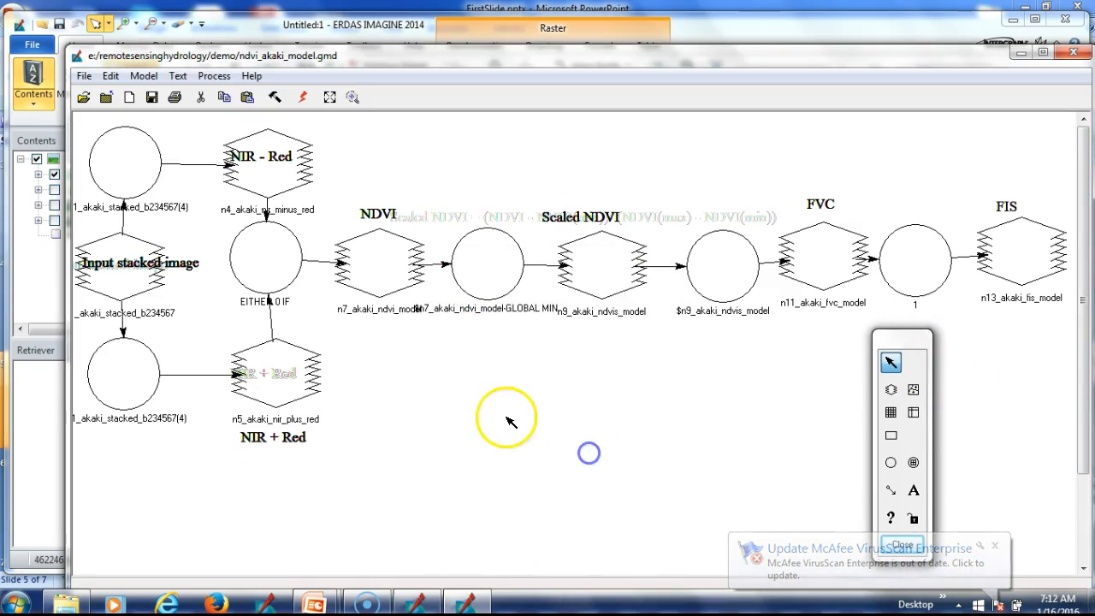
Review the input stacked raster's settings and accept them unchanged, and save the annotated model
click(85, 75)
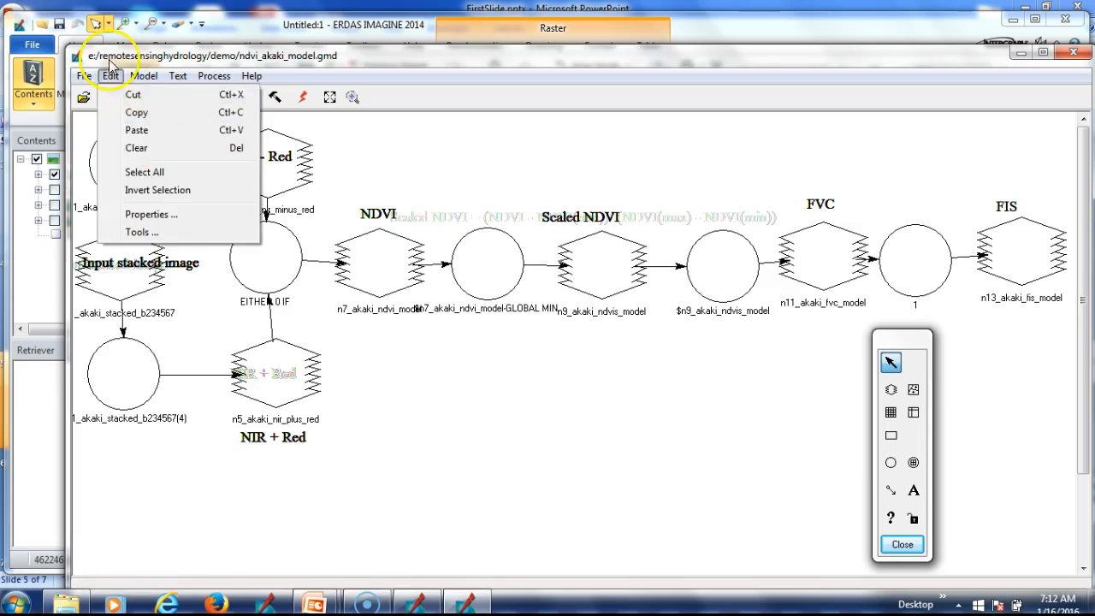
click(445, 89)
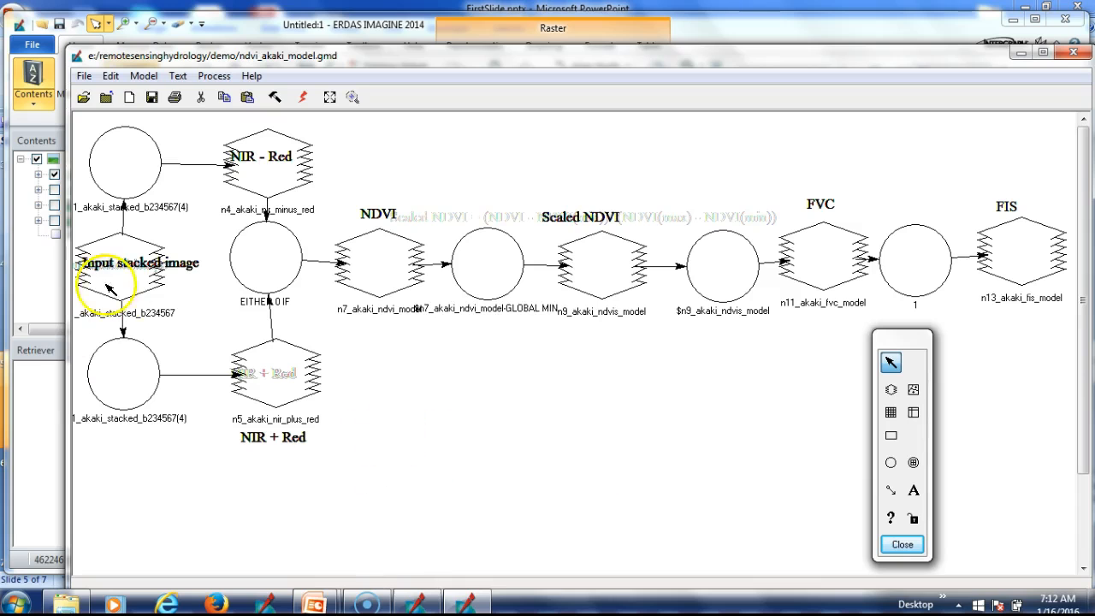
double_click(110, 289)
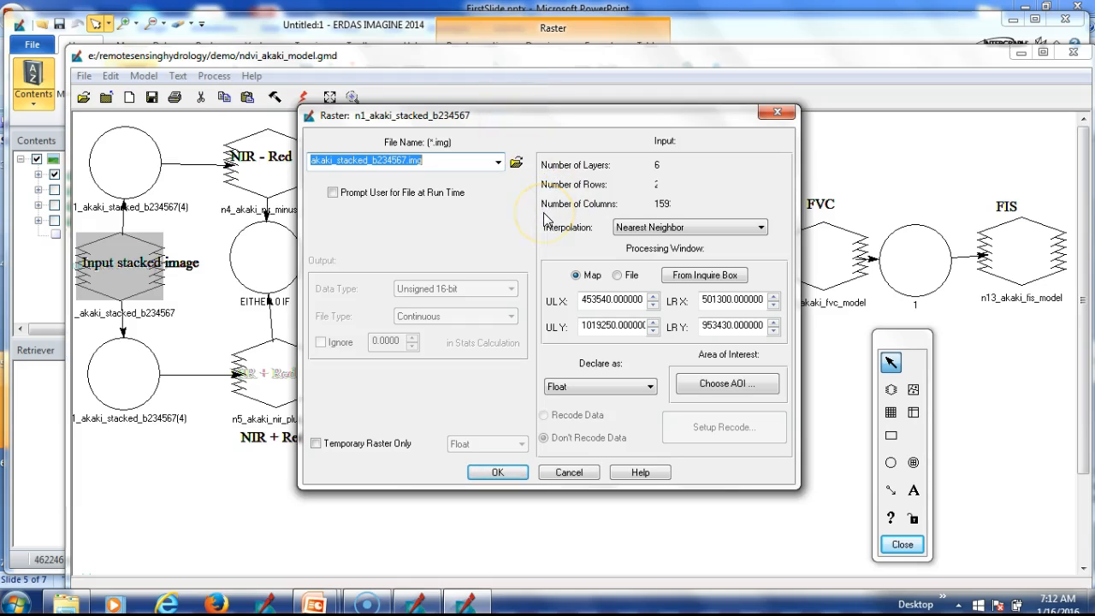
click(504, 472)
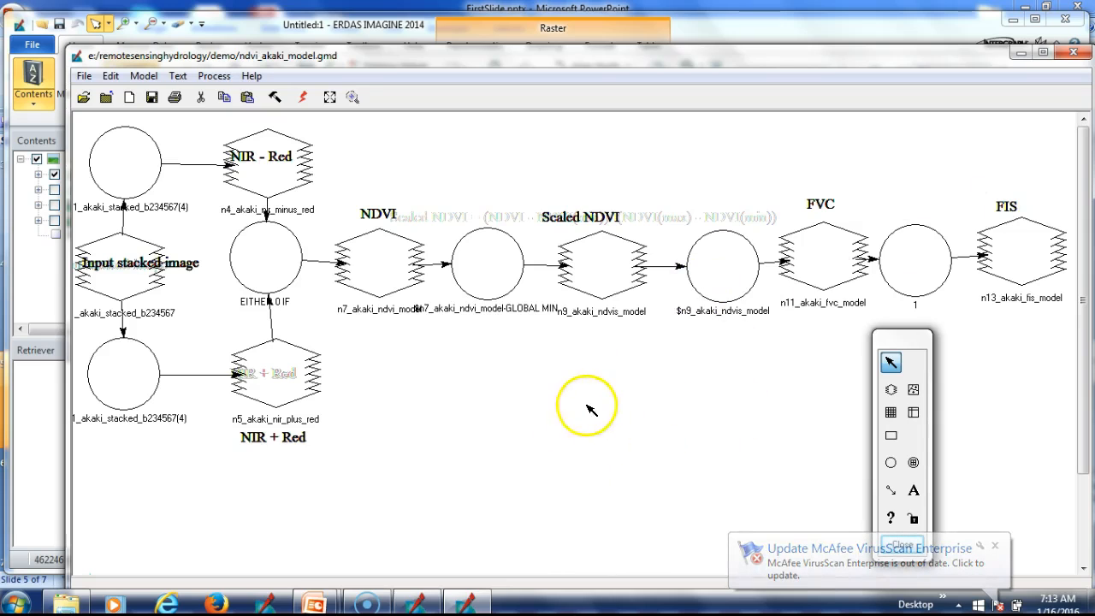
click(153, 98)
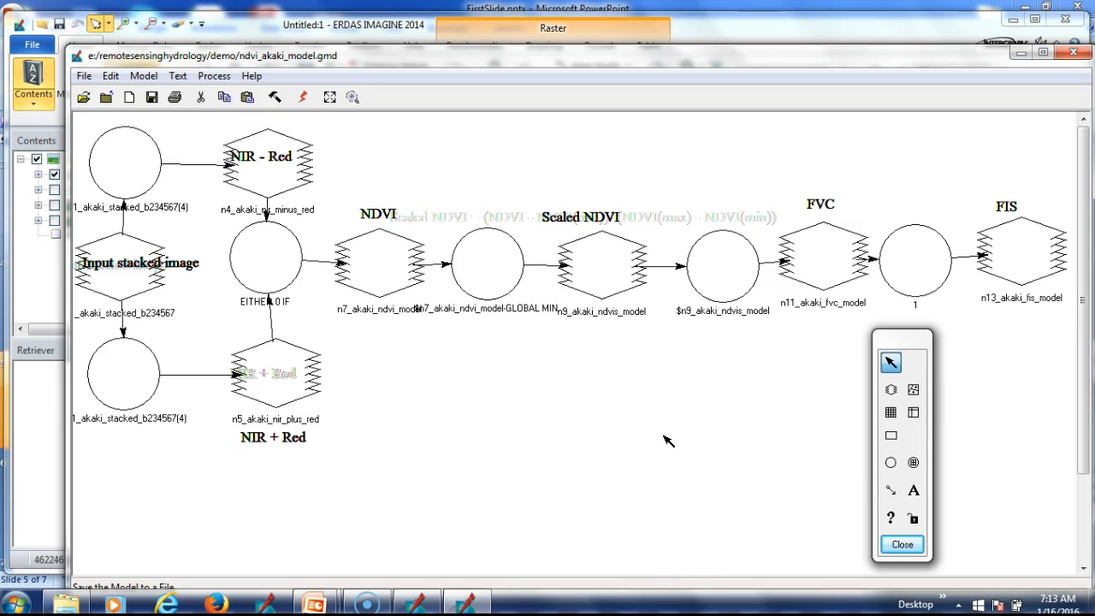
drag(642, 60, 614, 36)
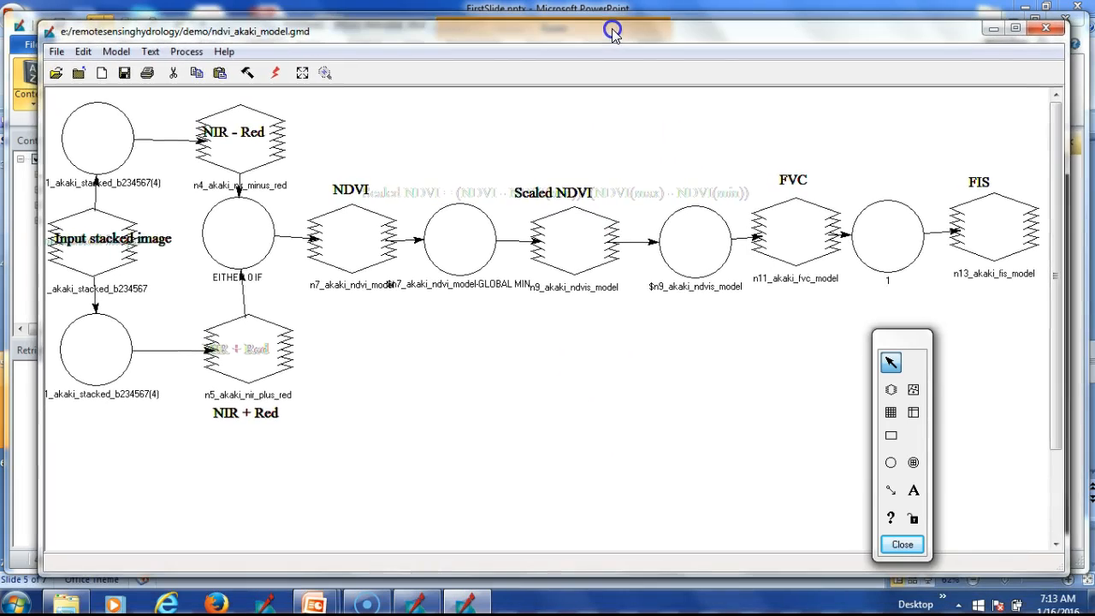